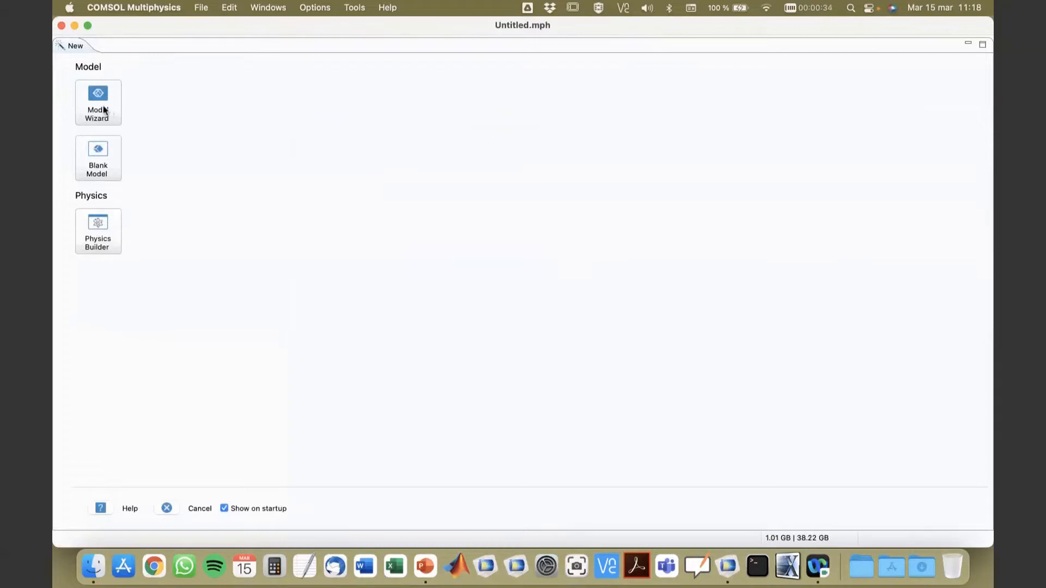
Step: Start a new model with the Model Wizard and choose 3D as its space dimension
{"action": "left_click", "coordinate": [104, 110]}
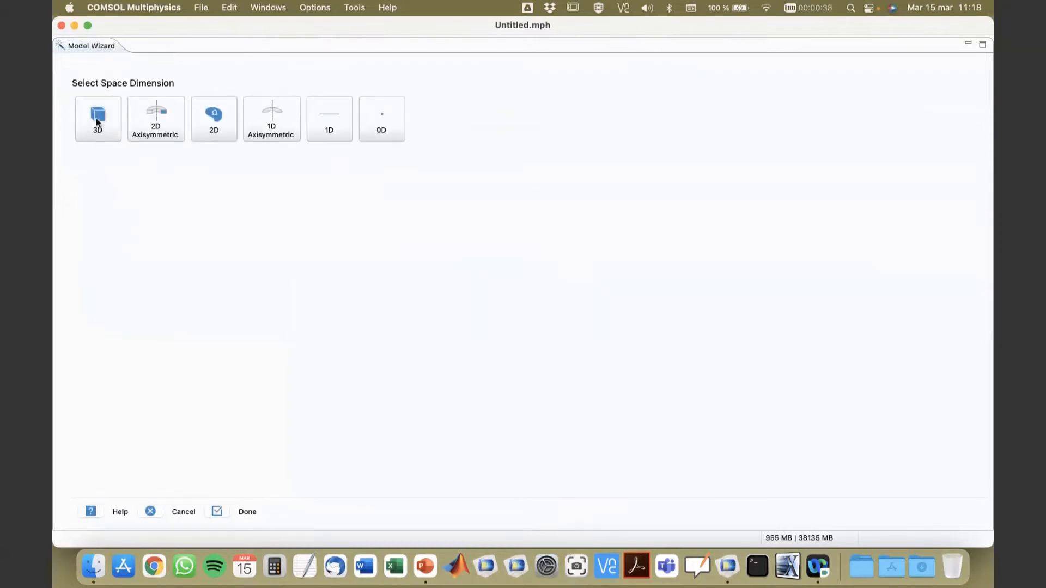
{"action": "left_click", "coordinate": [98, 122]}
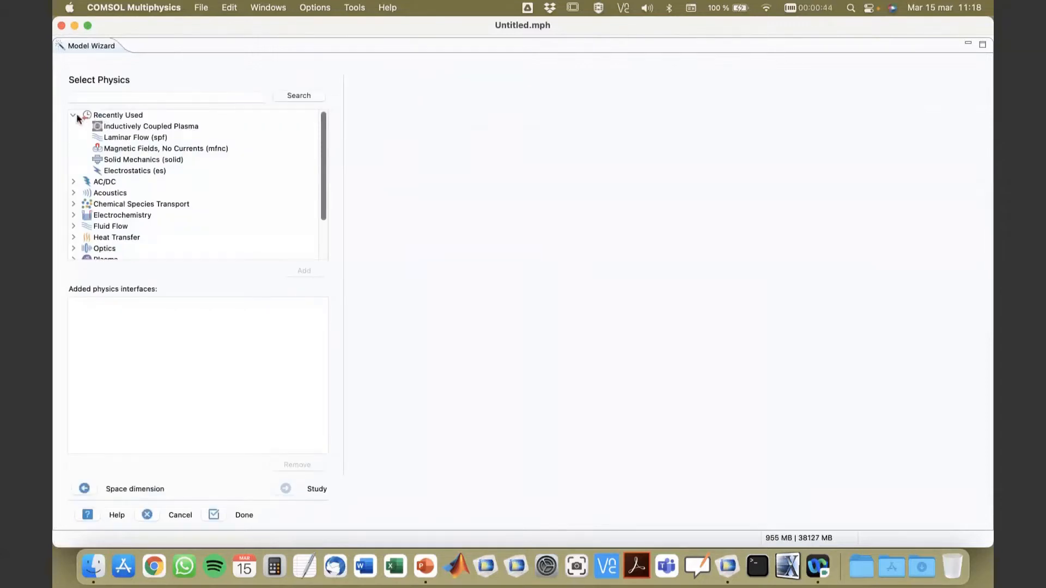
Step: Add the Heat Transfer in Films (htlsh) interface from the Thin Structures group of the Heat Transfer physics
{"action": "left_click", "coordinate": [73, 115]}
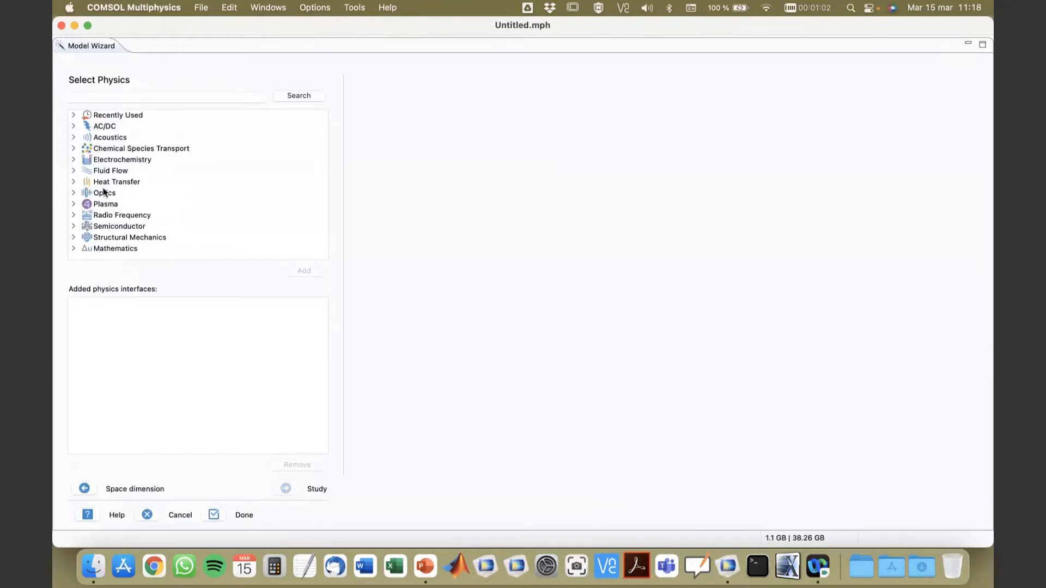
{"action": "left_click", "coordinate": [74, 183]}
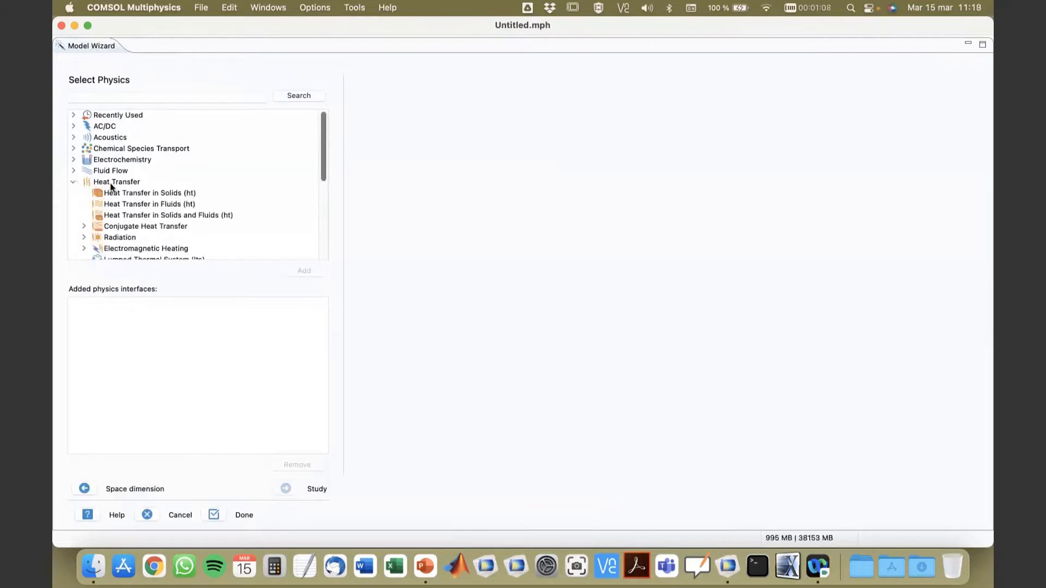
{"action": "scroll", "coordinate": [142, 183], "scroll_direction": "down", "scroll_amount": 3}
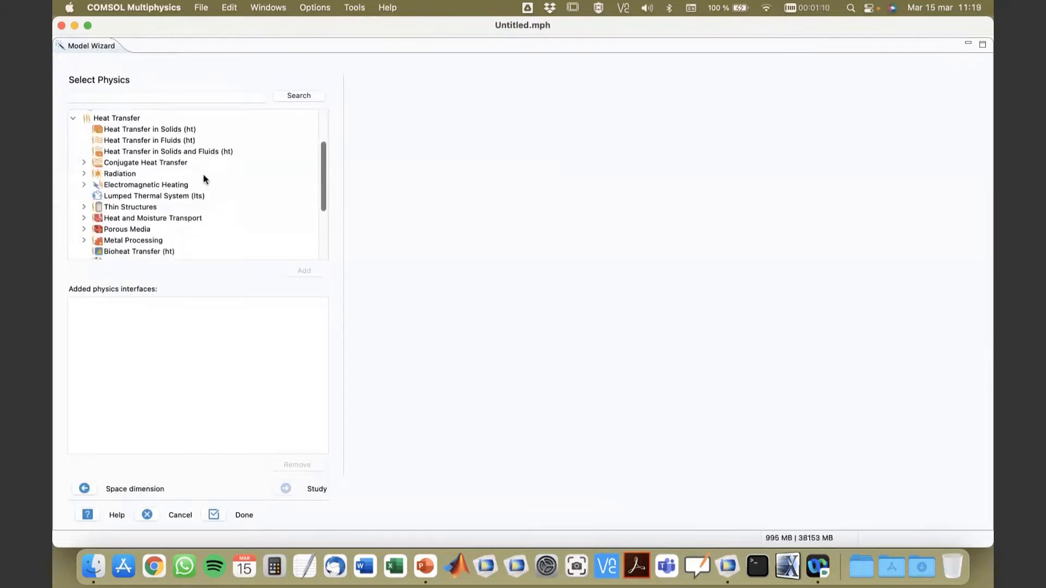
{"action": "scroll", "coordinate": [154, 194], "scroll_direction": "down", "scroll_amount": 1}
{"action": "scroll", "coordinate": [149, 194], "scroll_direction": "up", "scroll_amount": 2}
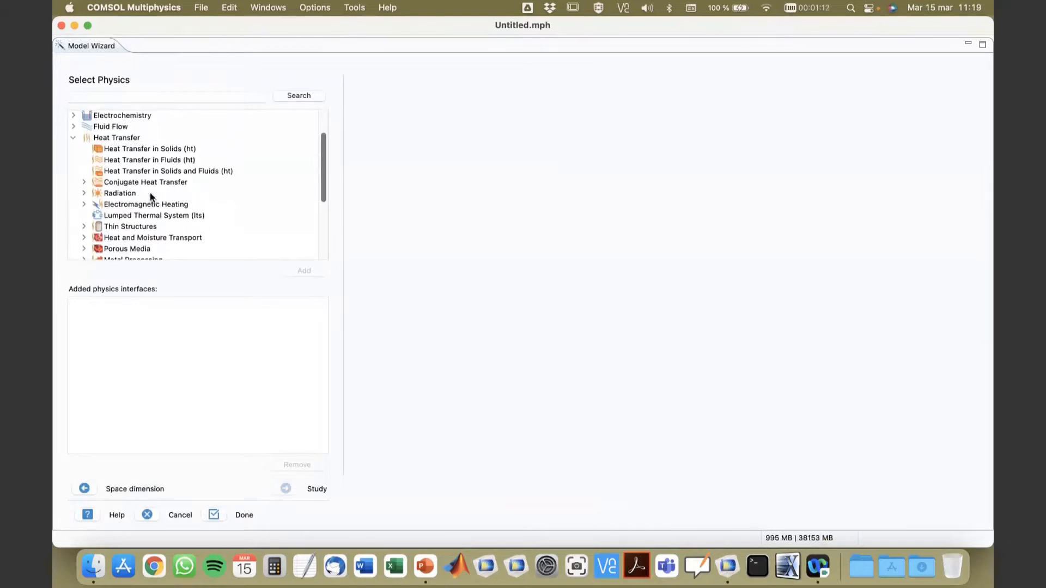
{"action": "scroll", "coordinate": [151, 196], "scroll_direction": "down", "scroll_amount": 3}
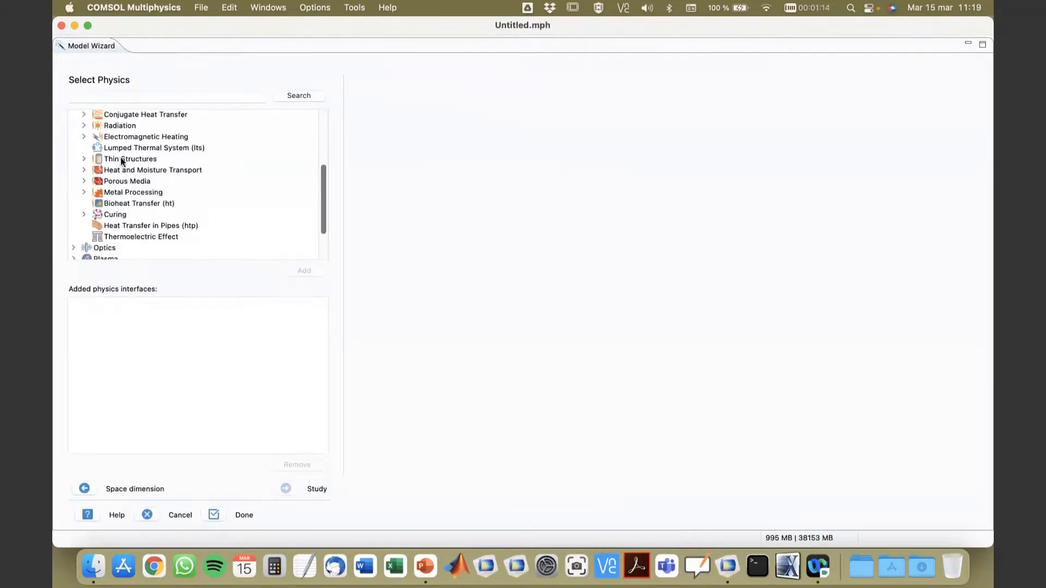
{"action": "left_click", "coordinate": [84, 159]}
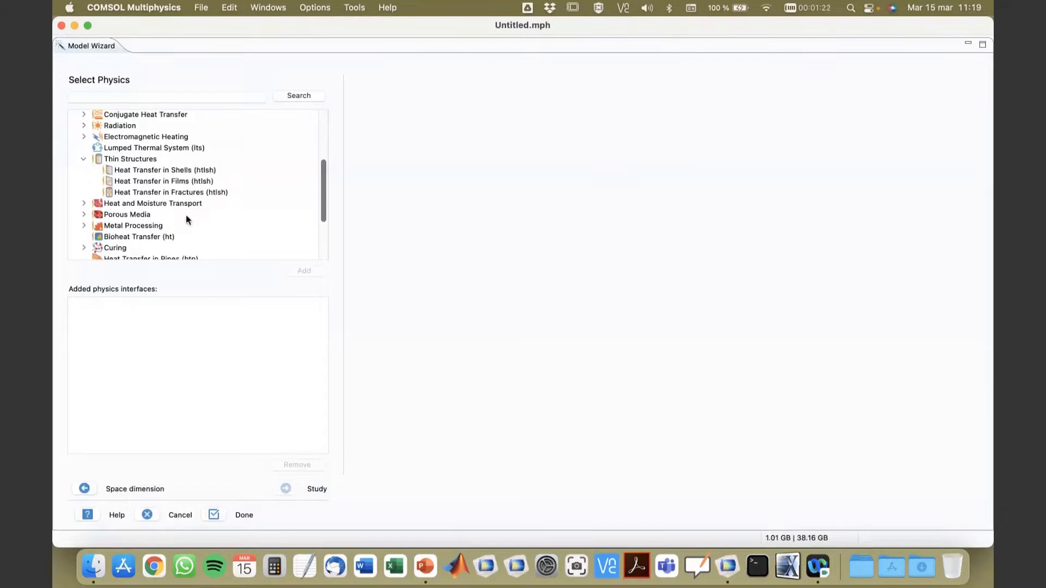
{"action": "left_click", "coordinate": [156, 181]}
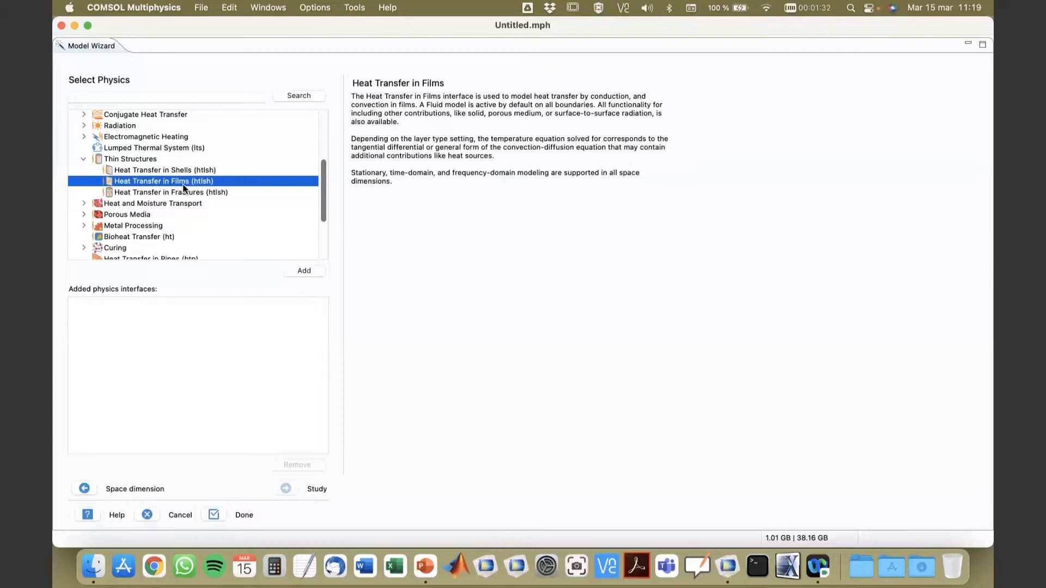
{"action": "left_click", "coordinate": [304, 270]}
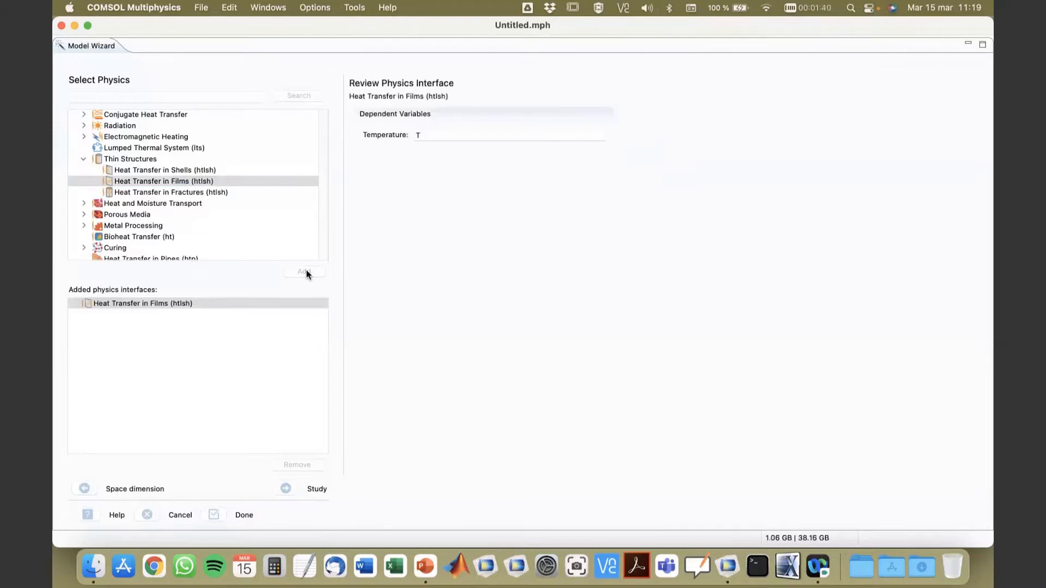
Step: Add the Hydrodynamic Bearing (hdb) interface from the Rotordynamics group of the Structural Mechanics physics
{"action": "left_click", "coordinate": [83, 159]}
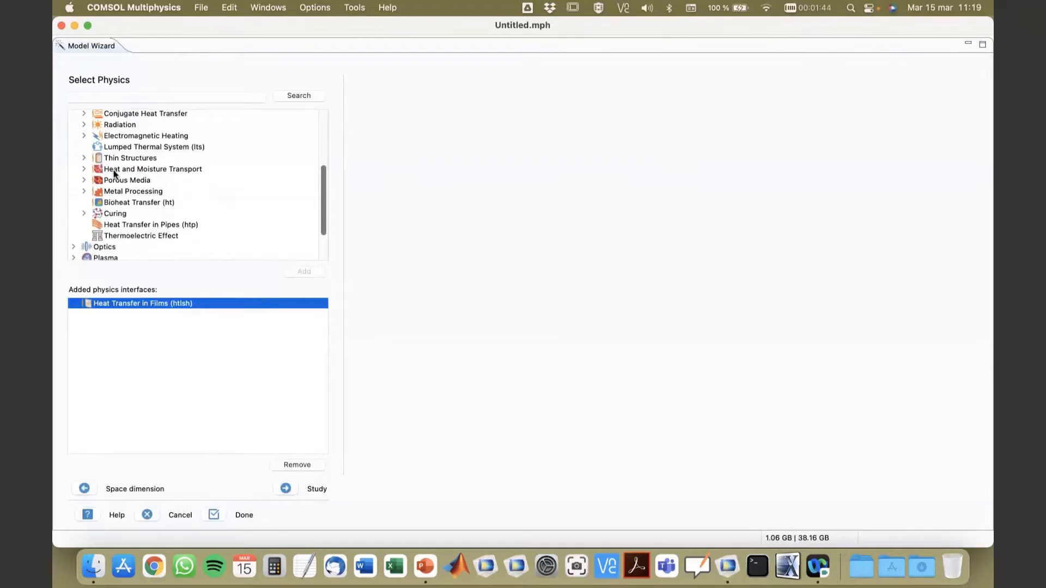
{"action": "scroll", "coordinate": [114, 175], "scroll_direction": "down", "scroll_amount": 3}
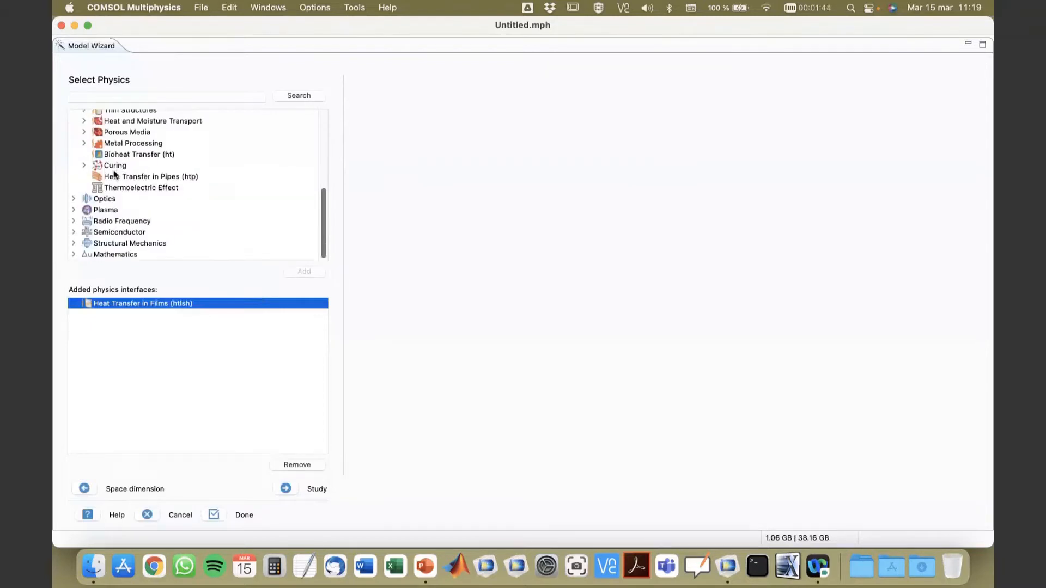
{"action": "left_click", "coordinate": [74, 243]}
{"action": "scroll", "coordinate": [146, 226], "scroll_direction": "down", "scroll_amount": 3}
{"action": "scroll", "coordinate": [184, 213], "scroll_direction": "down", "scroll_amount": 5}
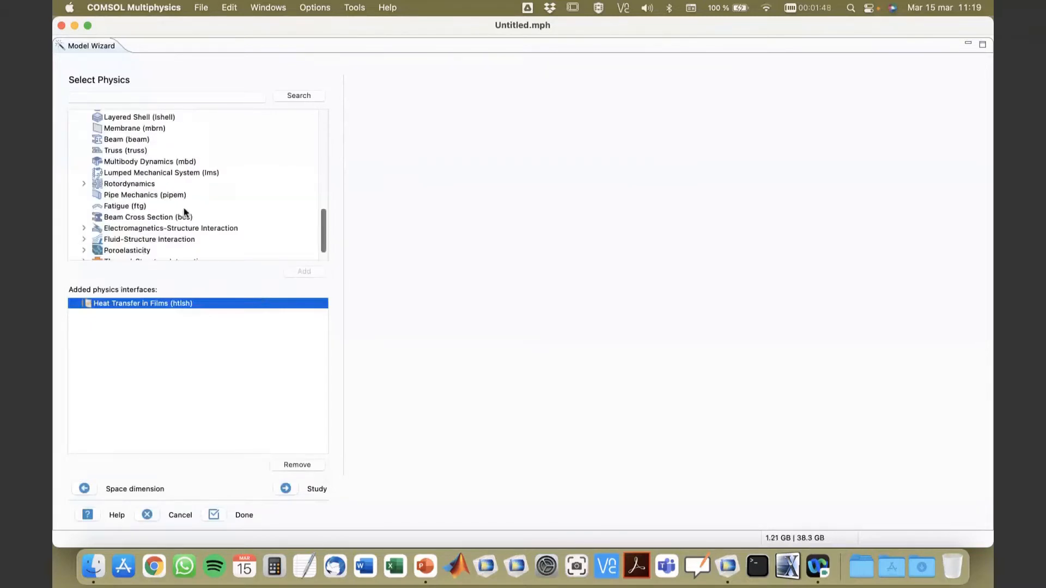
{"action": "left_click", "coordinate": [84, 184]}
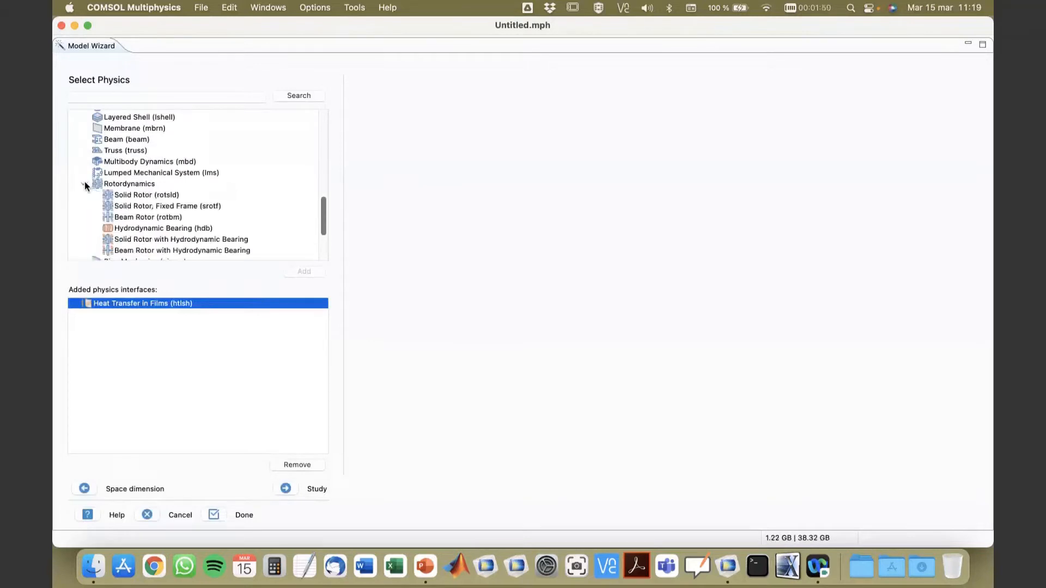
{"action": "scroll", "coordinate": [224, 180], "scroll_direction": "down", "scroll_amount": 1}
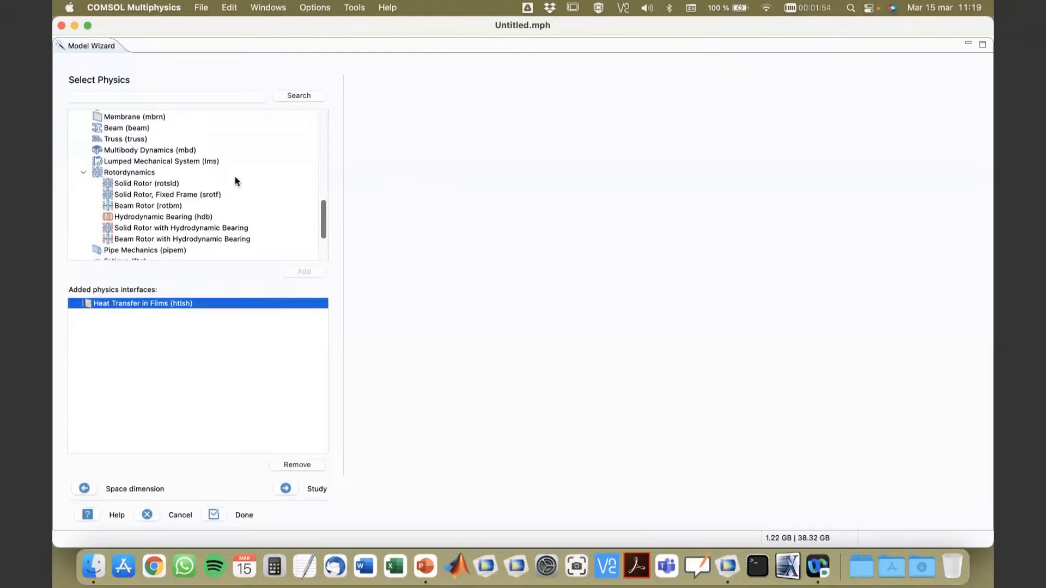
{"action": "left_click", "coordinate": [158, 219]}
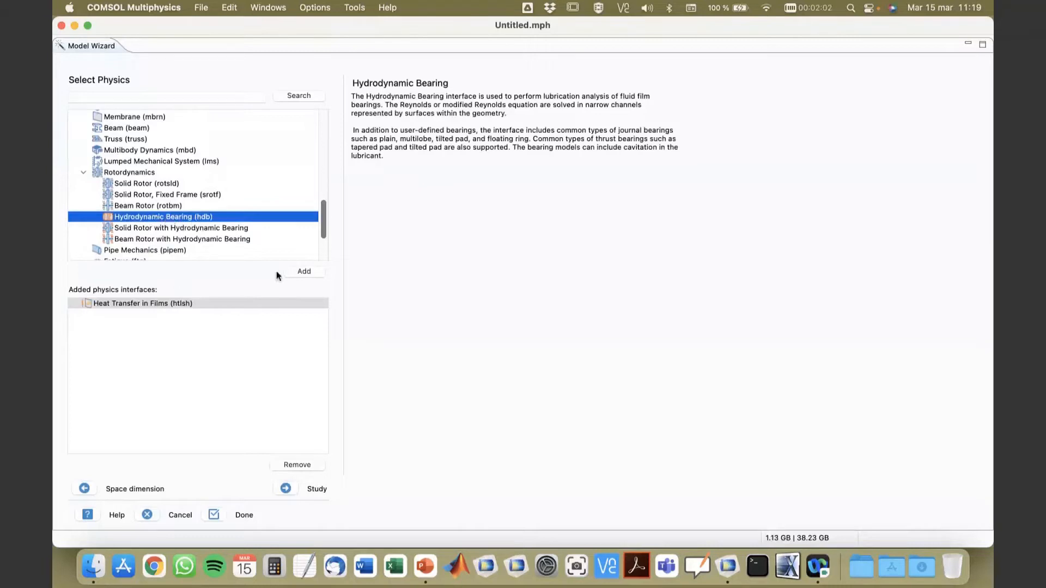
{"action": "left_click", "coordinate": [305, 271]}
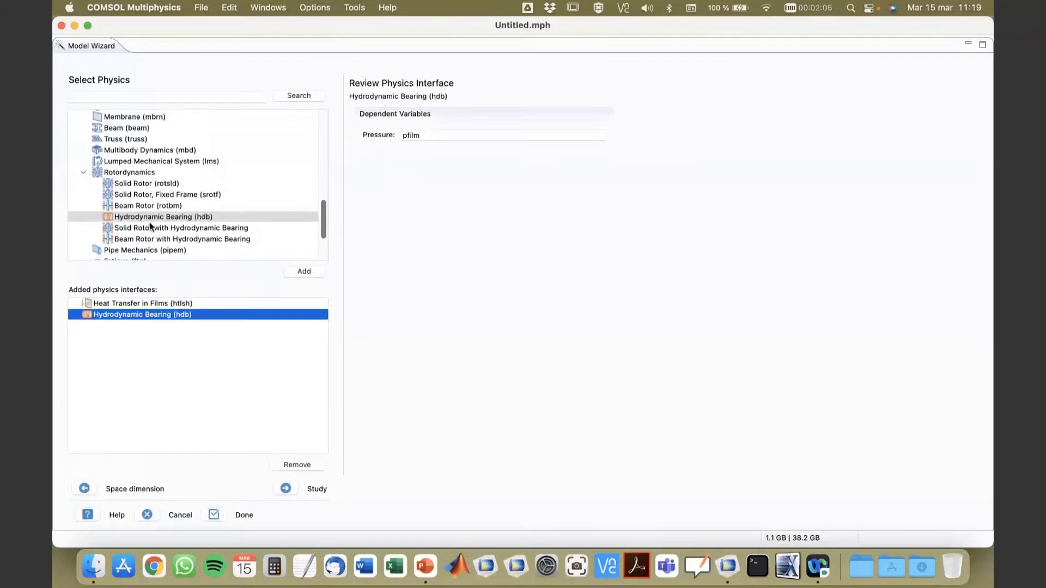
Step: Add the Thermal Stress, Solid multiphysics interface from the Thermal-Structure Interaction group of the Structural Mechanics physics
{"action": "scroll", "coordinate": [131, 218], "scroll_direction": "up", "scroll_amount": 5}
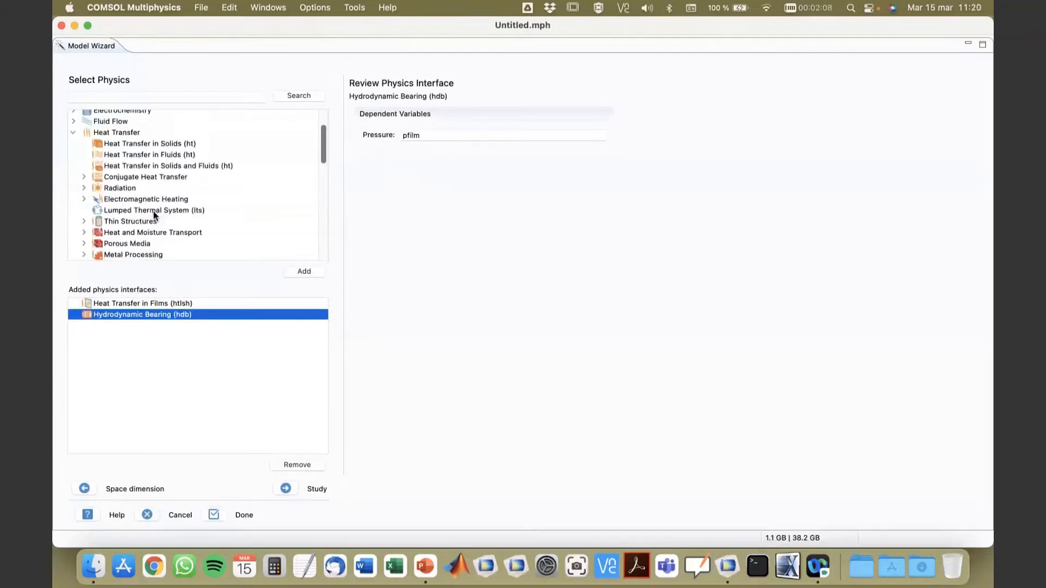
{"action": "scroll", "coordinate": [131, 156], "scroll_direction": "down", "scroll_amount": 10}
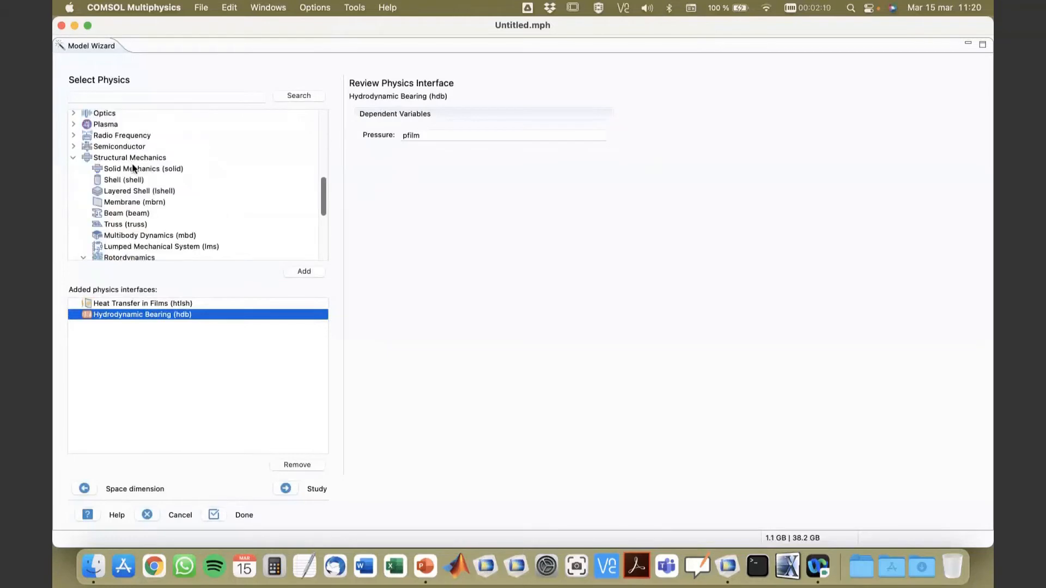
{"action": "scroll", "coordinate": [152, 192], "scroll_direction": "down", "scroll_amount": 5}
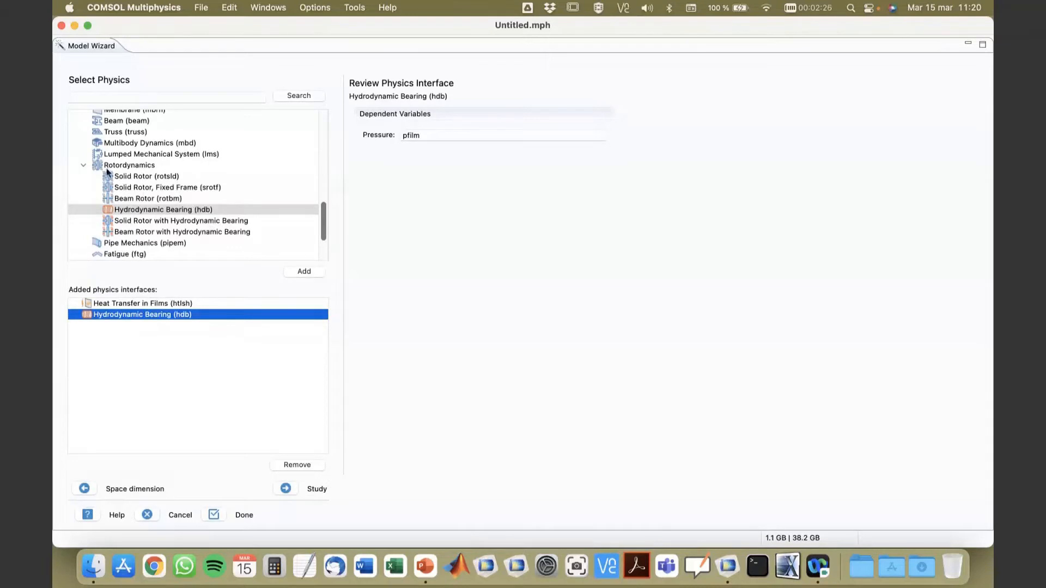
{"action": "scroll", "coordinate": [125, 181], "scroll_direction": "down", "scroll_amount": 3}
{"action": "scroll", "coordinate": [124, 182], "scroll_direction": "down", "scroll_amount": 2}
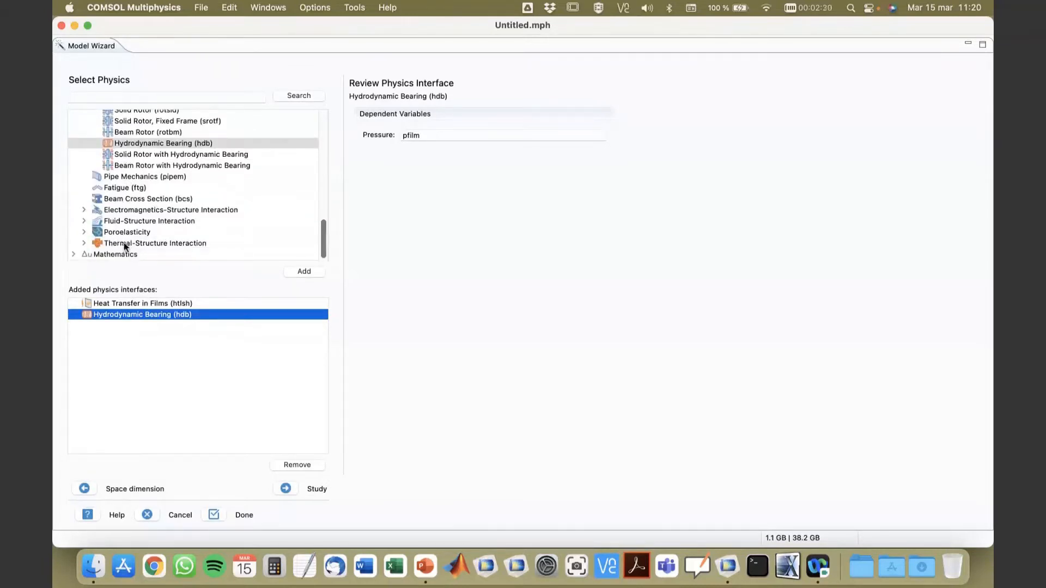
{"action": "left_click", "coordinate": [83, 244]}
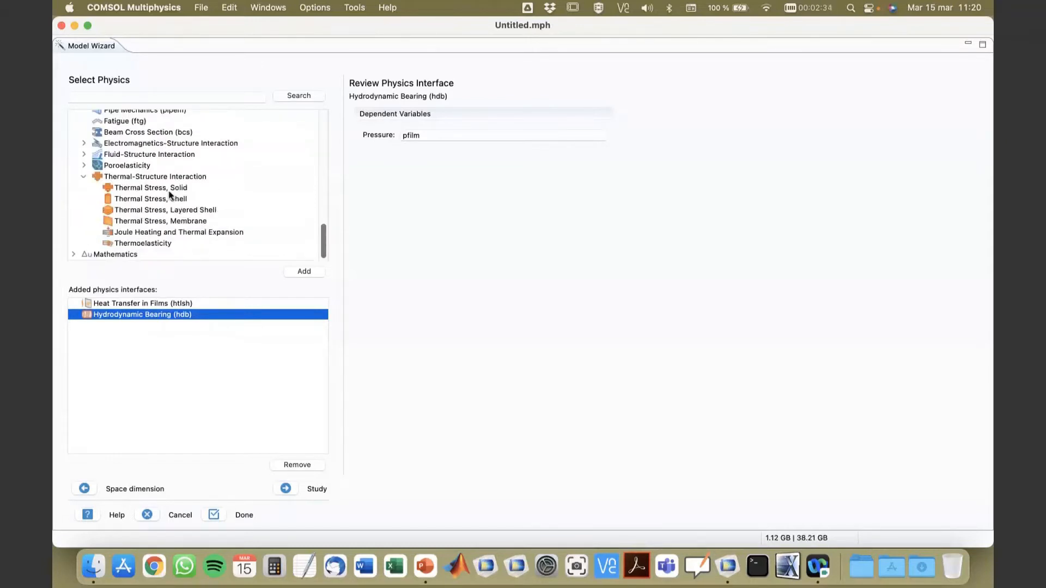
{"action": "left_click", "coordinate": [140, 190]}
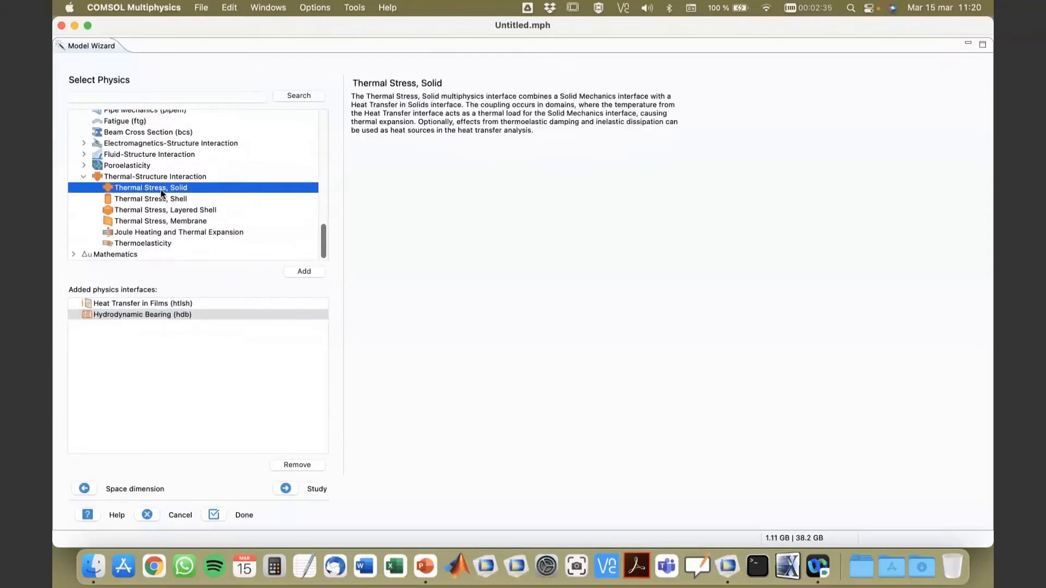
{"action": "left_click", "coordinate": [305, 273]}
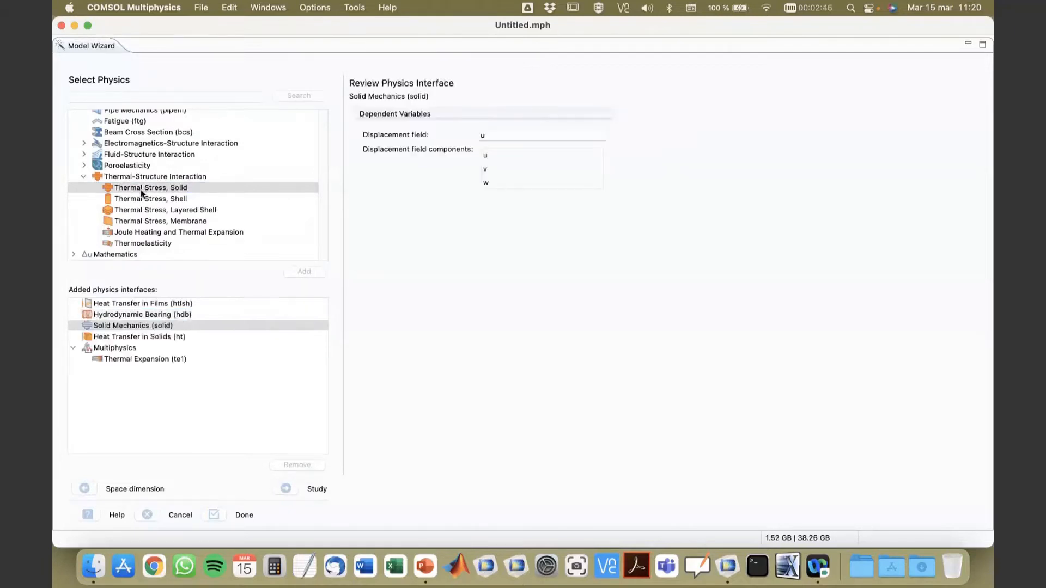
Step: Examine the dependent variables of the added Solid Mechanics and Heat Transfer in Solids interfaces and their Thermal Expansion coupling
{"action": "left_click", "coordinate": [126, 336]}
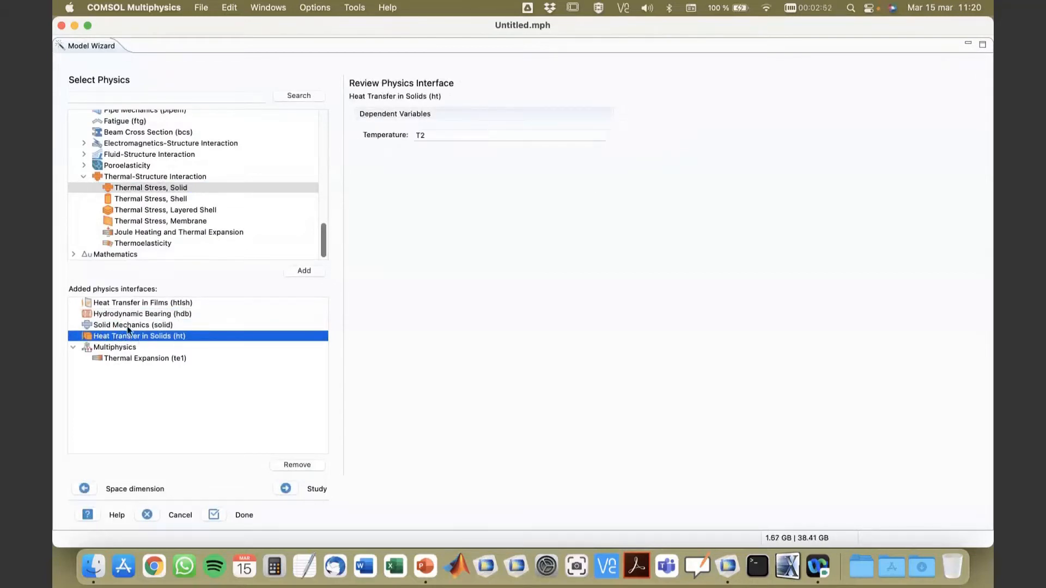
{"action": "left_click", "coordinate": [128, 326]}
{"action": "left_click", "coordinate": [129, 336]}
{"action": "left_click", "coordinate": [129, 325]}
{"action": "left_click", "coordinate": [129, 336]}
{"action": "left_click", "coordinate": [129, 358]}
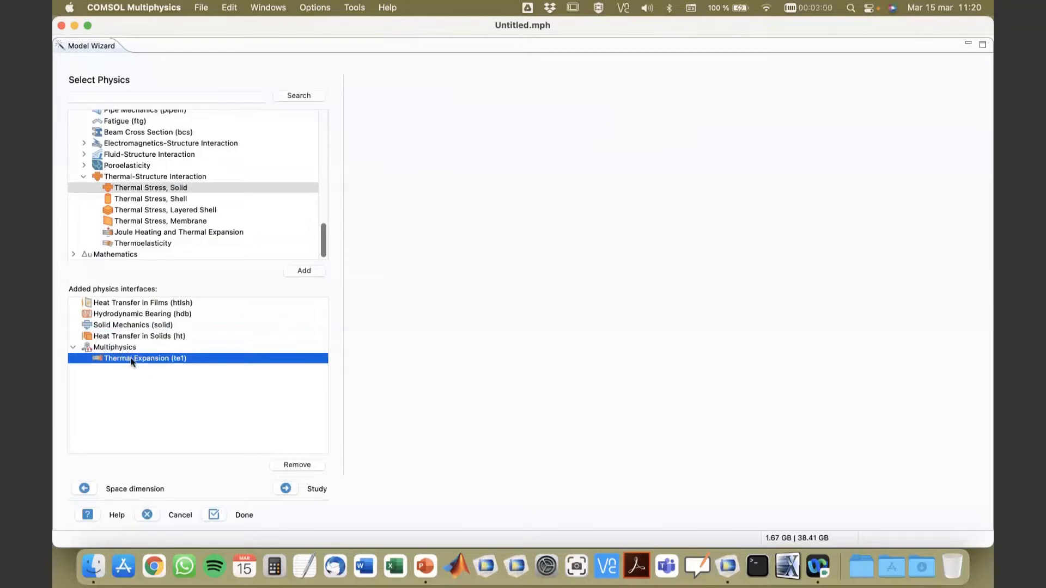
{"action": "left_click", "coordinate": [127, 325]}
{"action": "left_click", "coordinate": [123, 337]}
{"action": "left_click", "coordinate": [126, 327]}
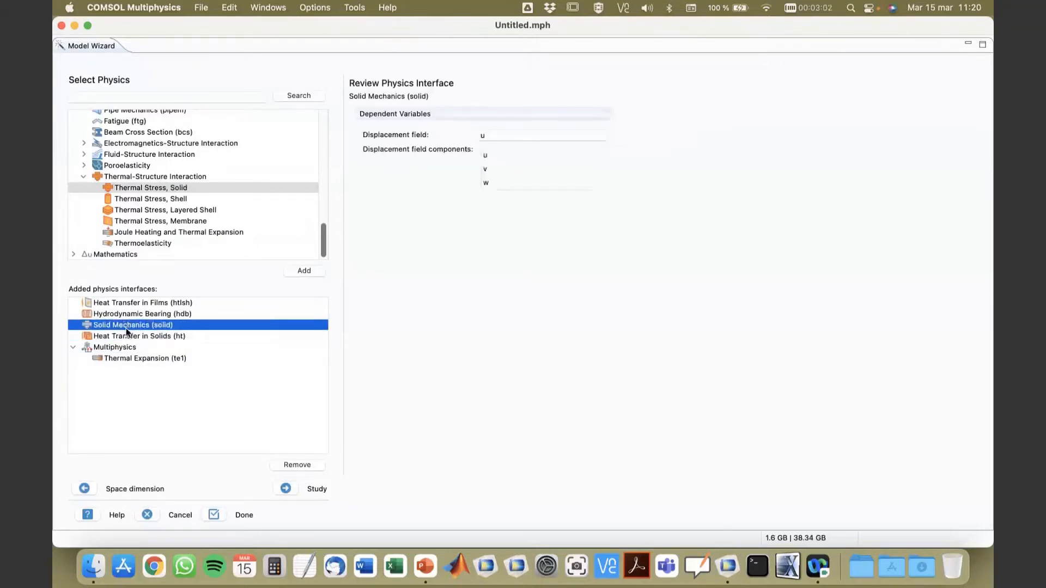
{"action": "left_click", "coordinate": [122, 333]}
{"action": "left_click", "coordinate": [119, 329]}
{"action": "left_click", "coordinate": [121, 336]}
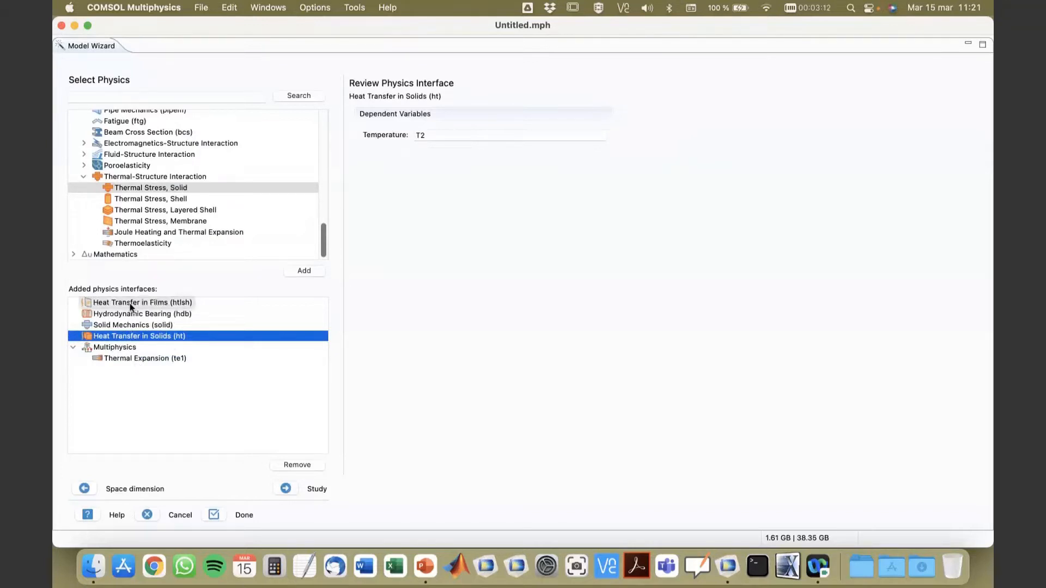
Step: Select a Stationary study for the chosen physics interfaces and finish the Model Wizard
{"action": "left_click", "coordinate": [285, 488]}
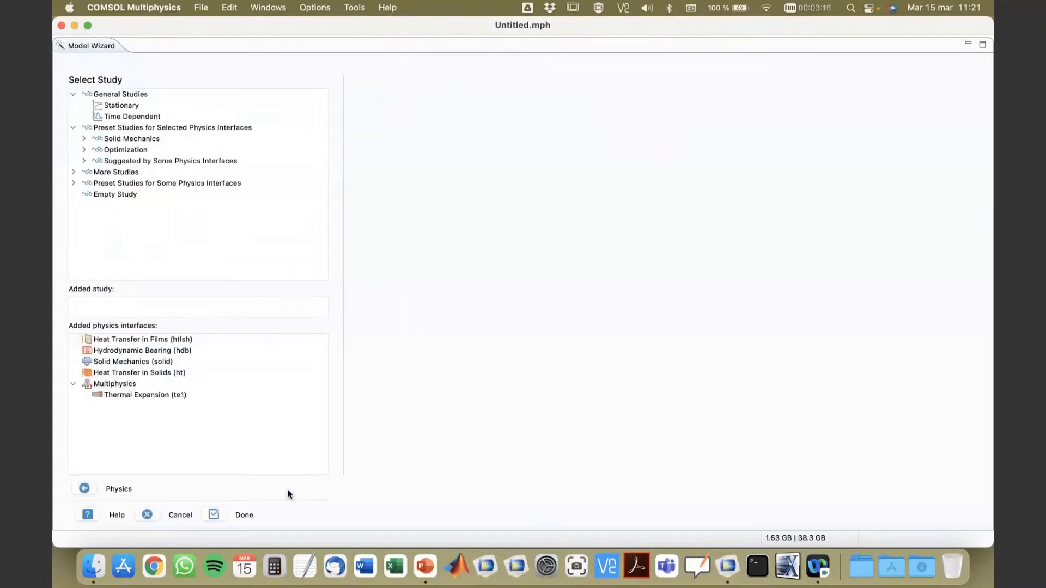
{"action": "left_click", "coordinate": [111, 108]}
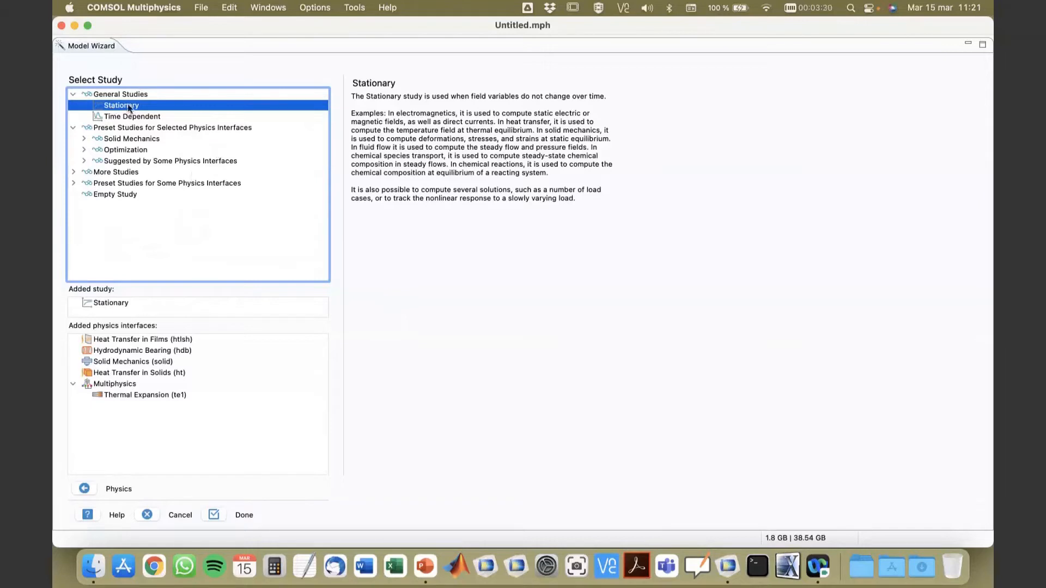
{"action": "left_click", "coordinate": [214, 514]}
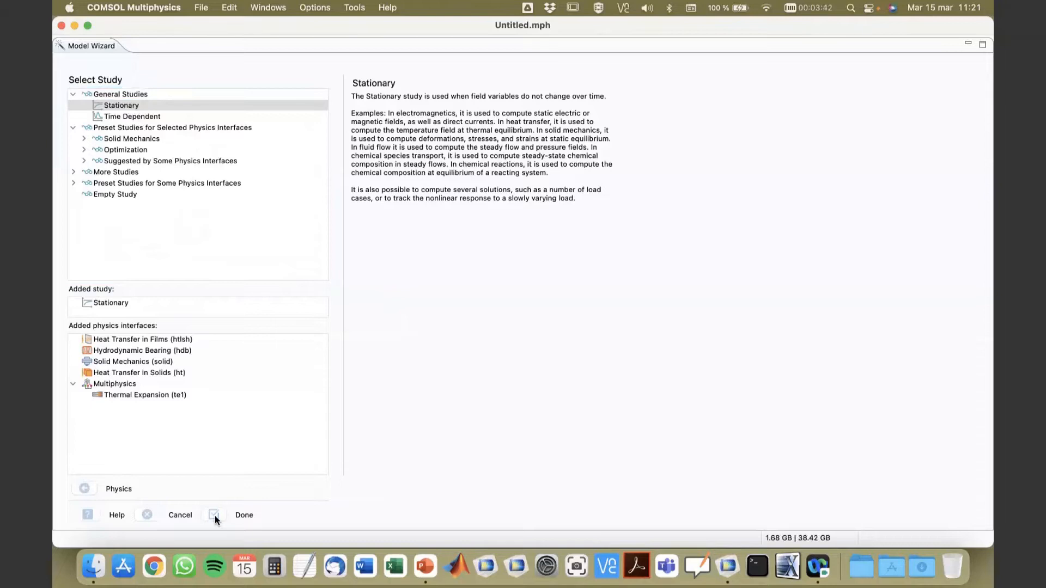
{"action": "left_click", "coordinate": [215, 516]}
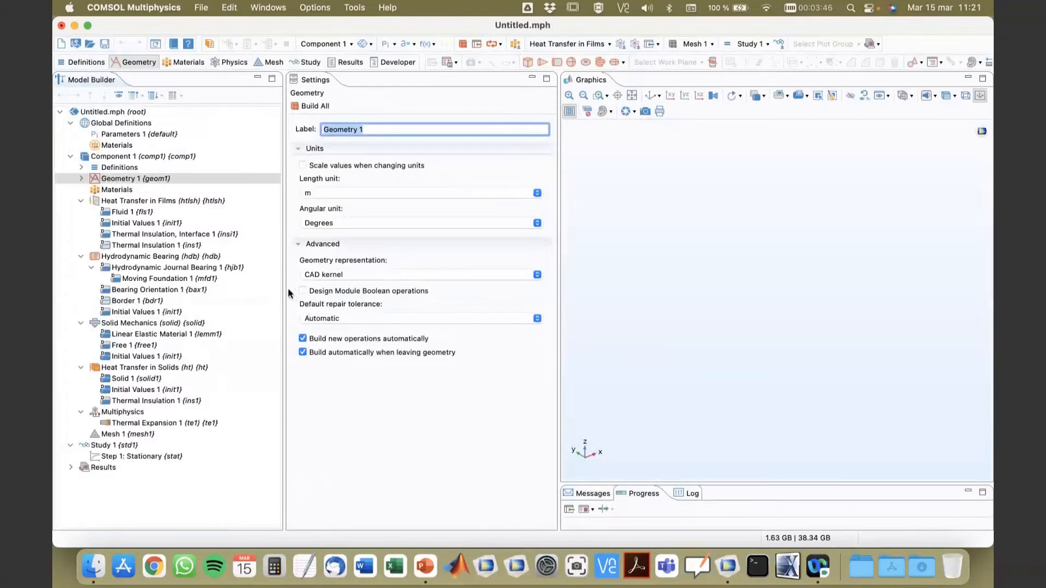
Step: Widen the area showing the model tree and display the settings of Component 1, followed by those of Geometry 1
{"action": "left_click_drag", "start_coordinate": [285, 287], "coordinate": [311, 286]}
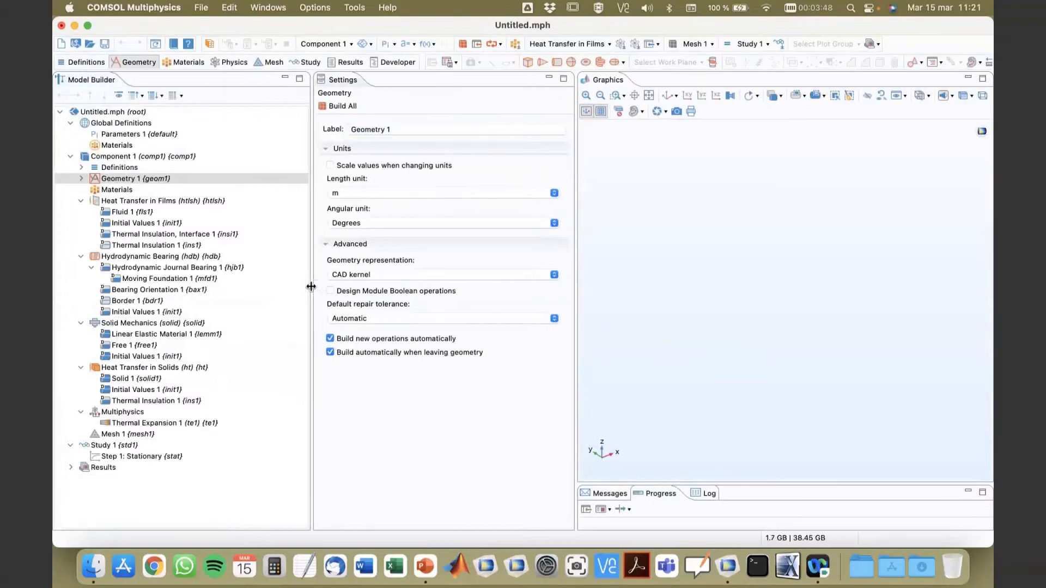
{"action": "left_click", "coordinate": [112, 157]}
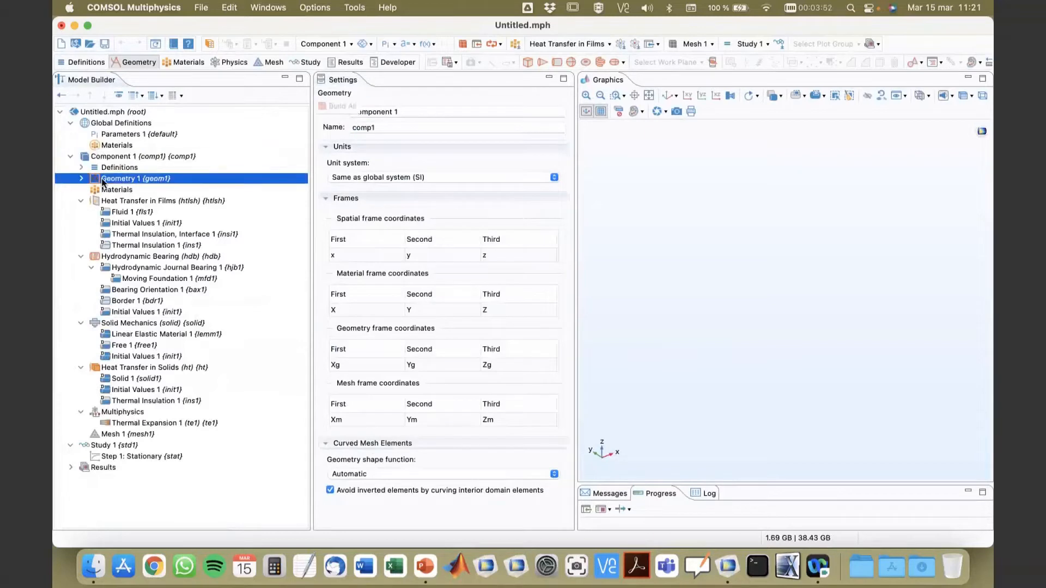
{"action": "left_click", "coordinate": [103, 180]}
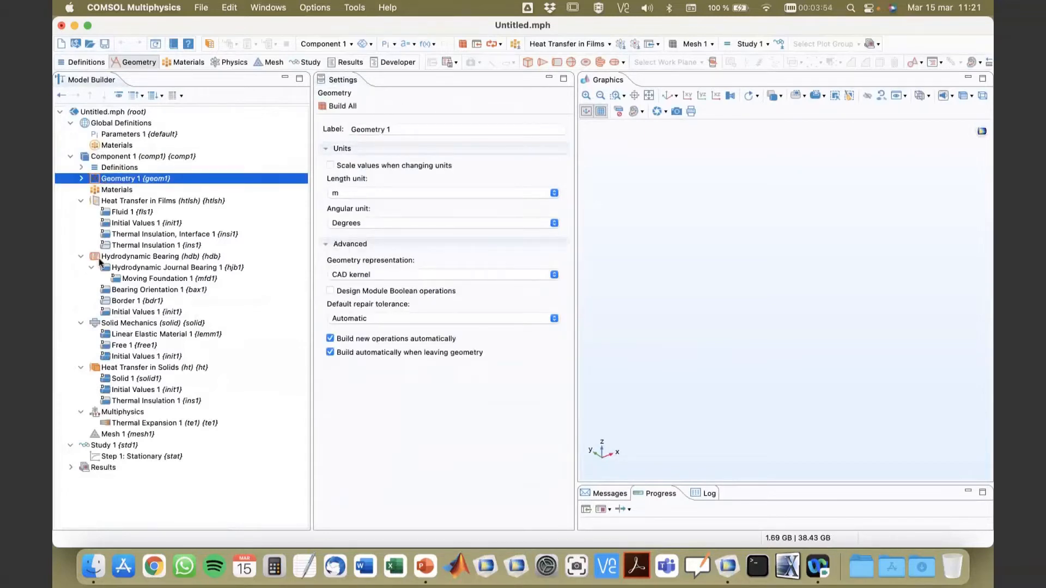
Step: Review the settings of the Heat Transfer in Films, Hydrodynamic Bearing, Solid Mechanics and Heat Transfer in Solids interfaces and the Thermal Expansion coupling
{"action": "left_click", "coordinate": [116, 201]}
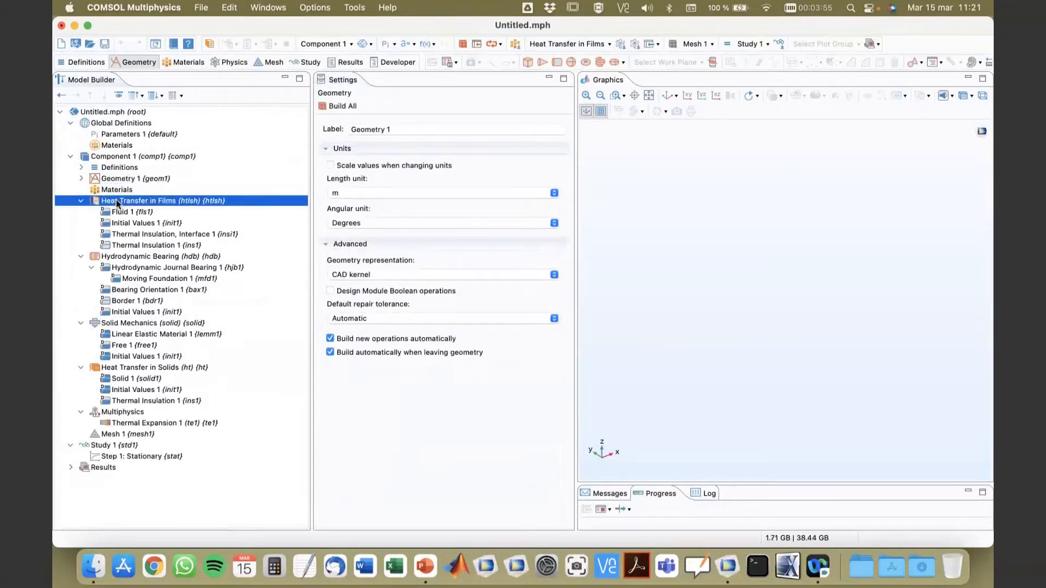
{"action": "left_click", "coordinate": [130, 258]}
{"action": "left_click", "coordinate": [135, 323]}
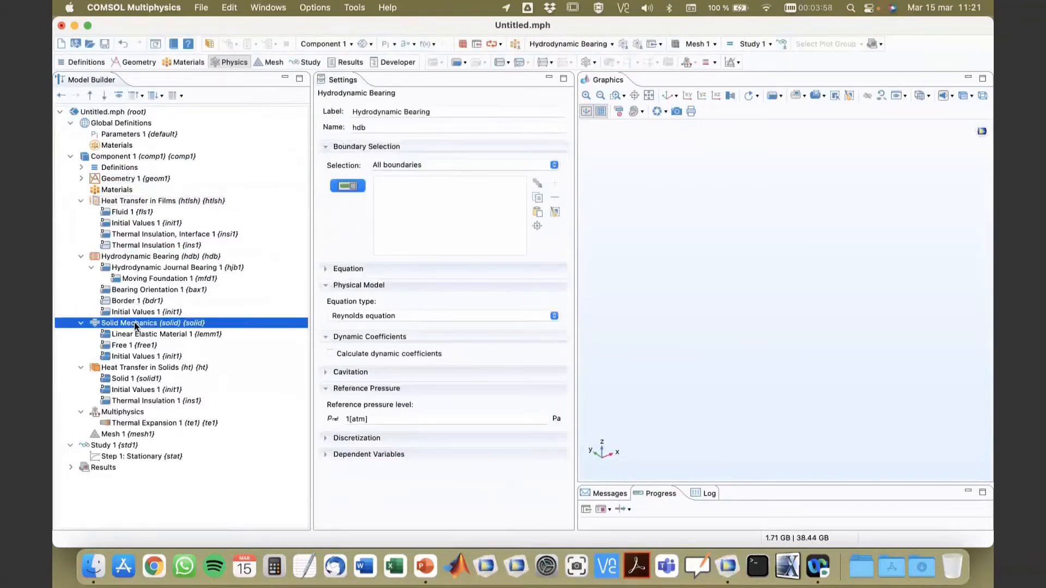
{"action": "left_click", "coordinate": [139, 367]}
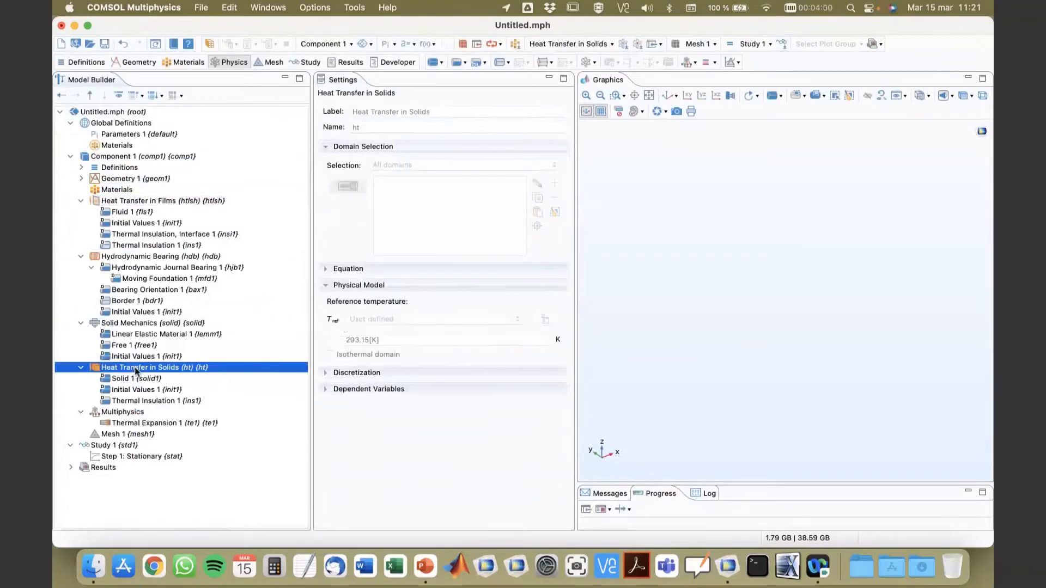
{"action": "left_click", "coordinate": [130, 324]}
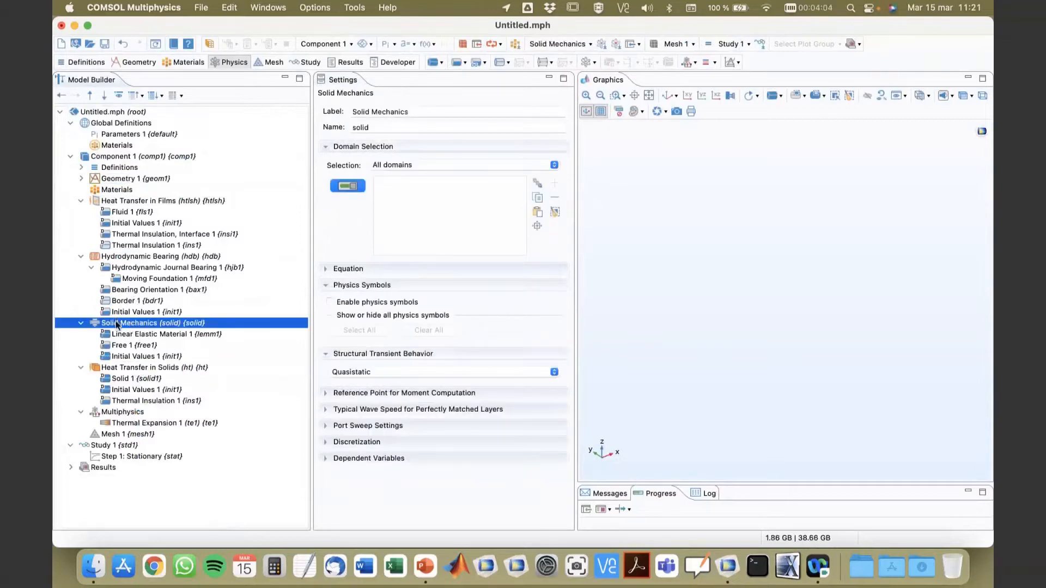
{"action": "left_click", "coordinate": [132, 257]}
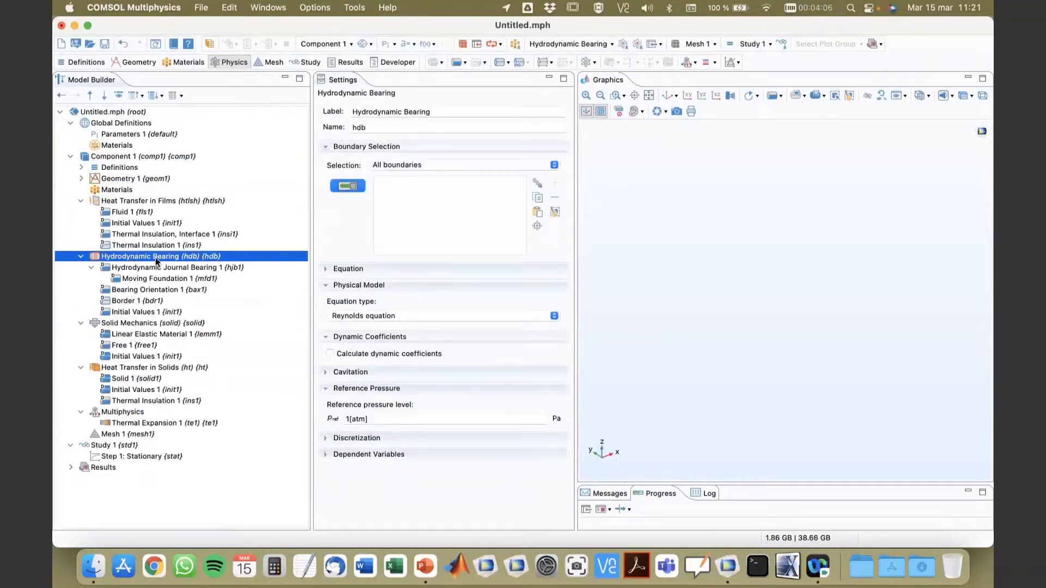
{"action": "left_click", "coordinate": [128, 202]}
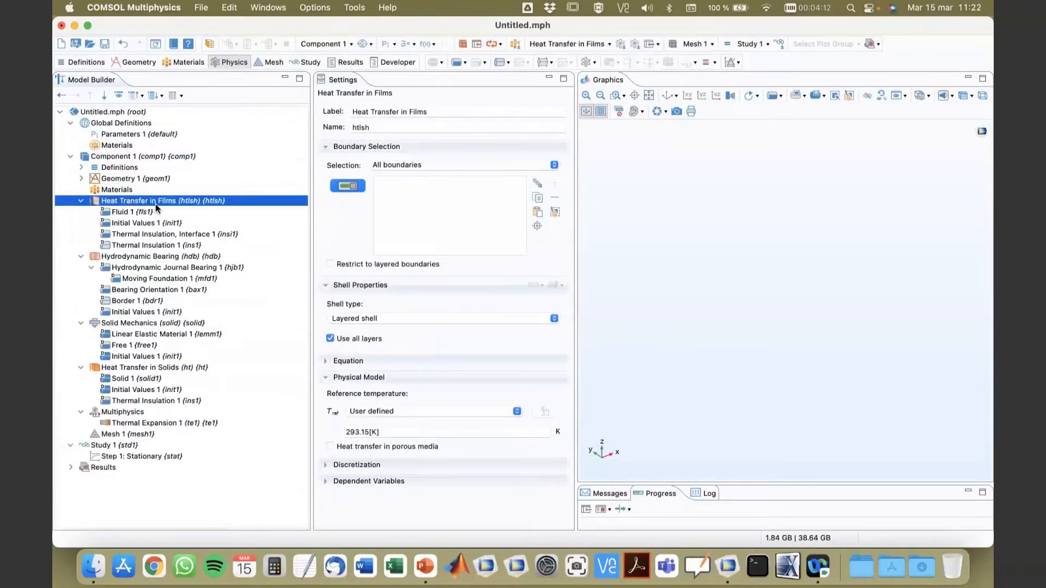
{"action": "left_click", "coordinate": [131, 422]}
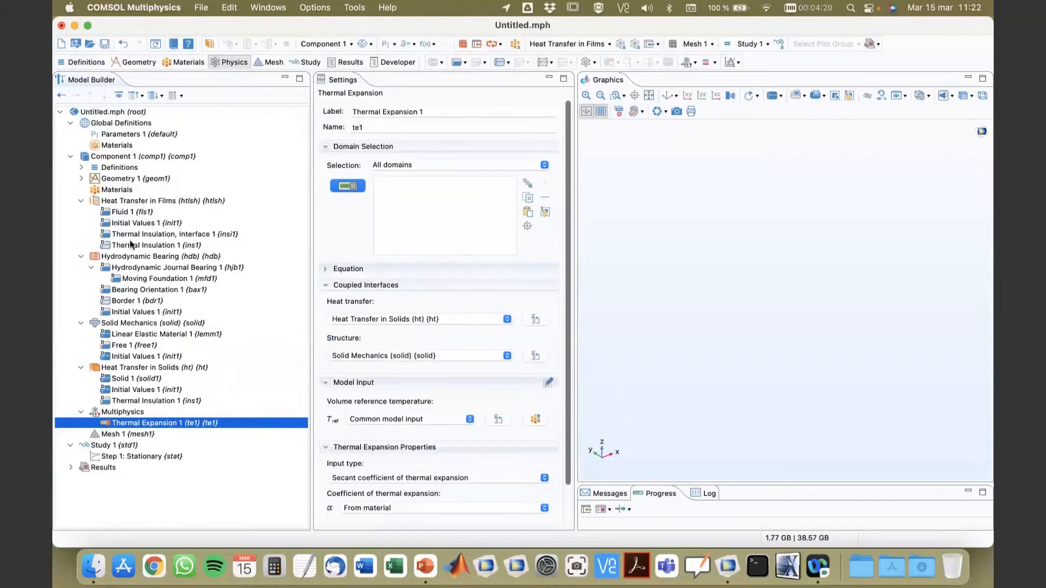
Step: Add an Import feature to the Geometry 1 sequence
{"action": "left_click", "coordinate": [81, 179]}
{"action": "left_click", "coordinate": [111, 180]}
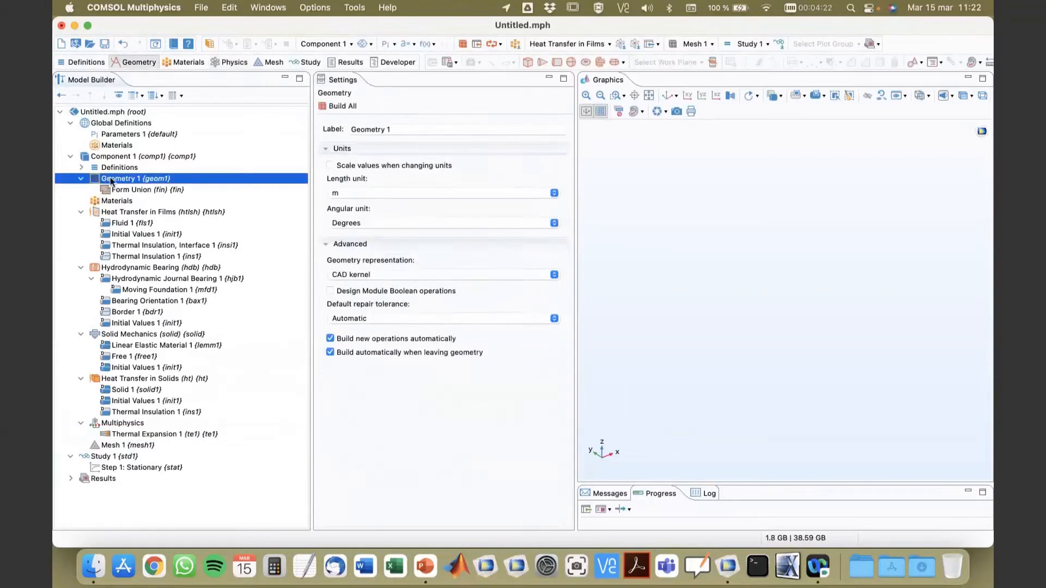
{"action": "right_click", "coordinate": [111, 180]}
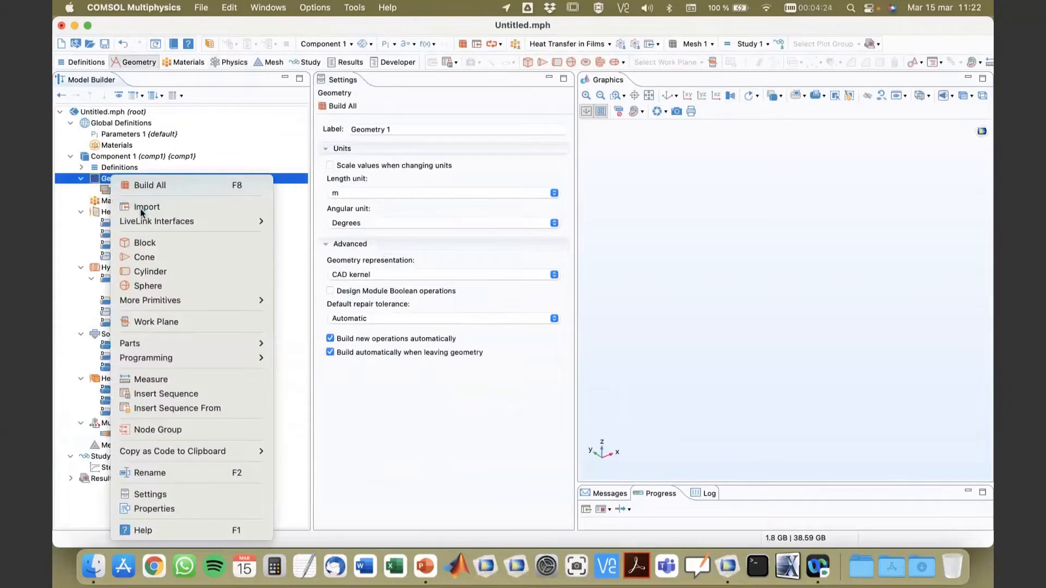
{"action": "key", "text": "Escape"}
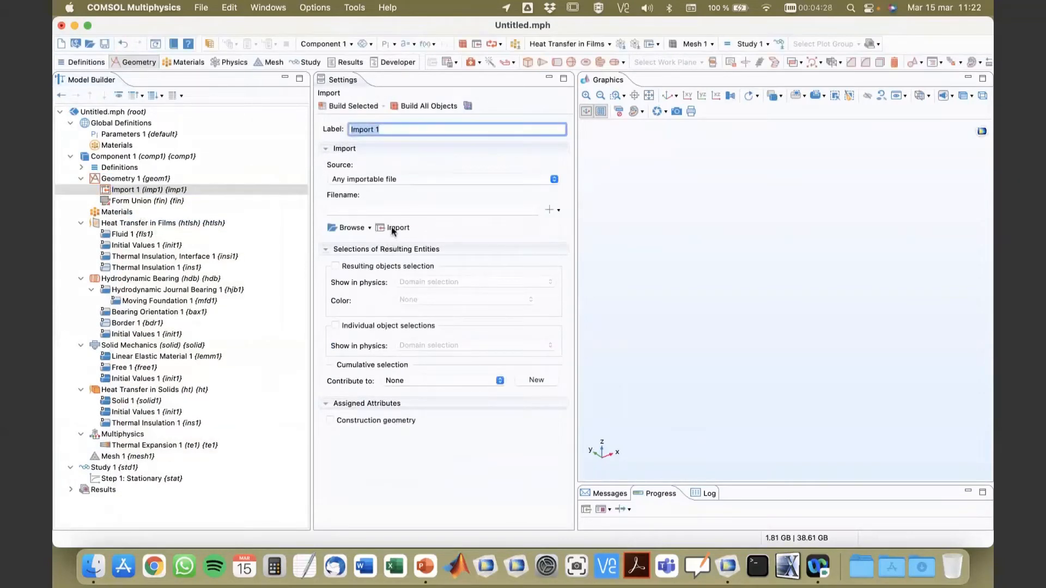
Step: Import the geometry file rotor_thermal_stress.mphbin from the Día 2 folder and build the import feature
{"action": "left_click", "coordinate": [349, 228]}
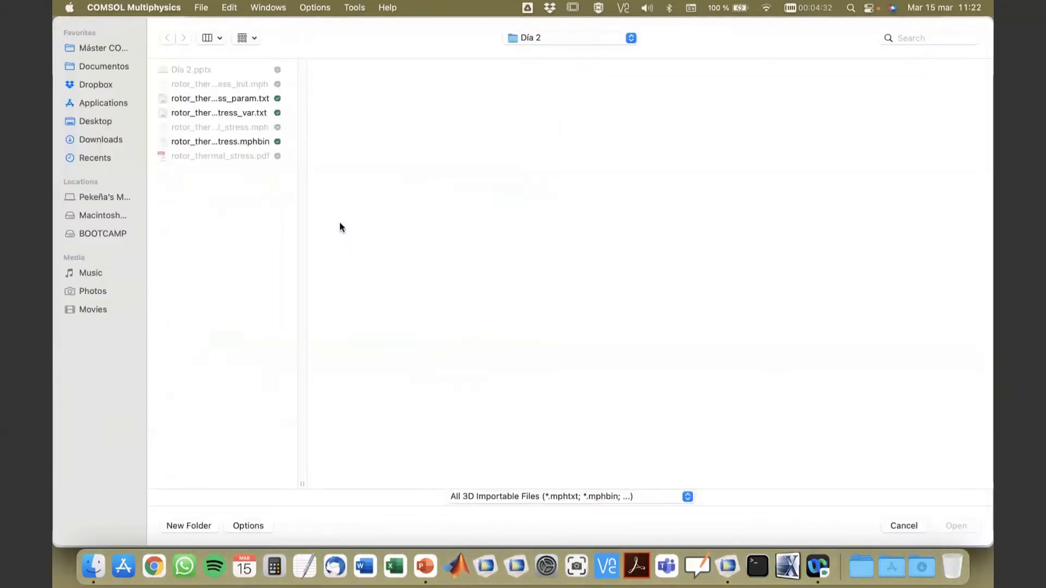
{"action": "double_click", "coordinate": [300, 485]}
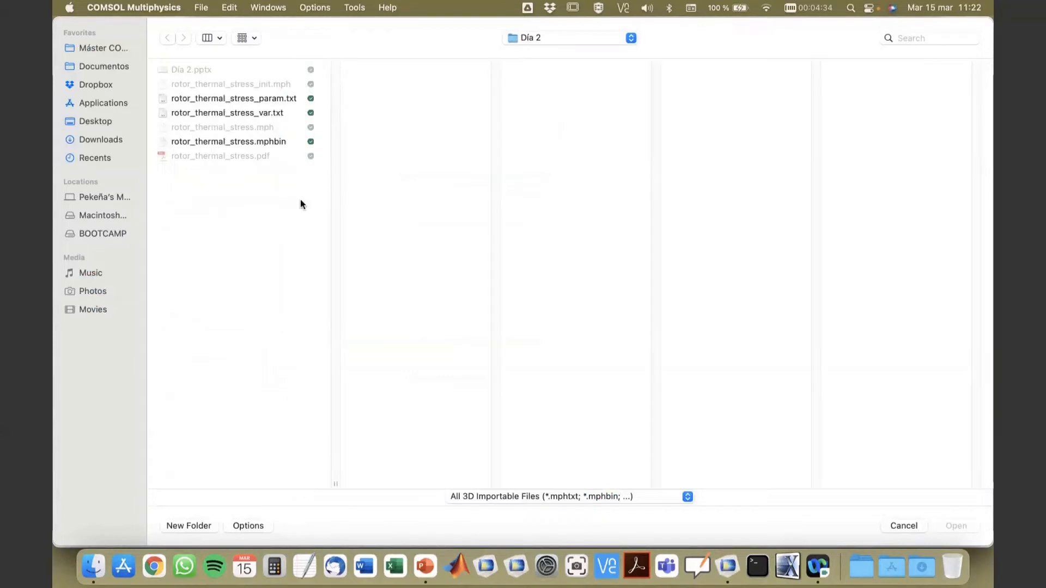
{"action": "left_click", "coordinate": [248, 144]}
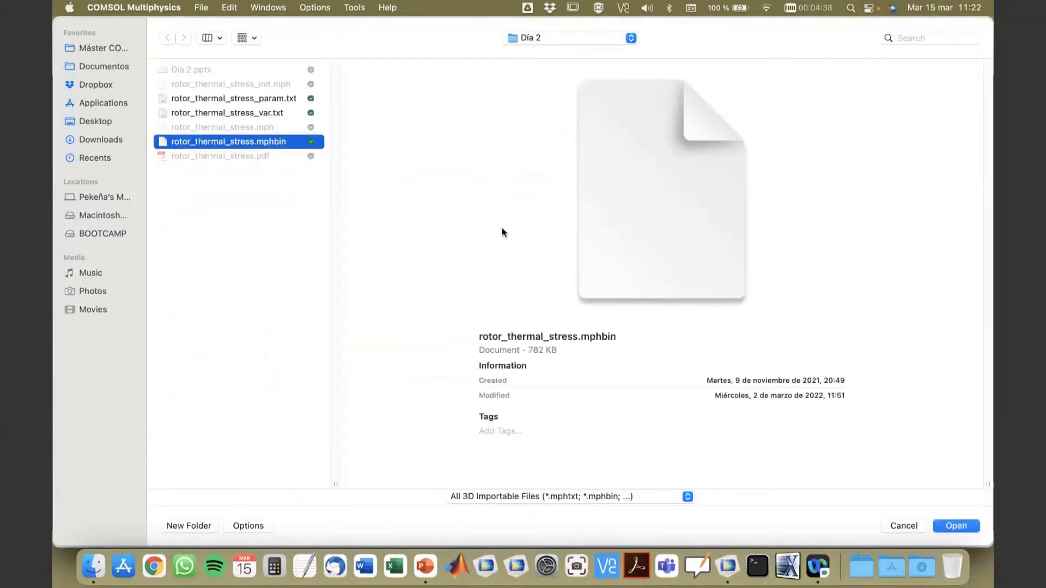
{"action": "left_click", "coordinate": [944, 527]}
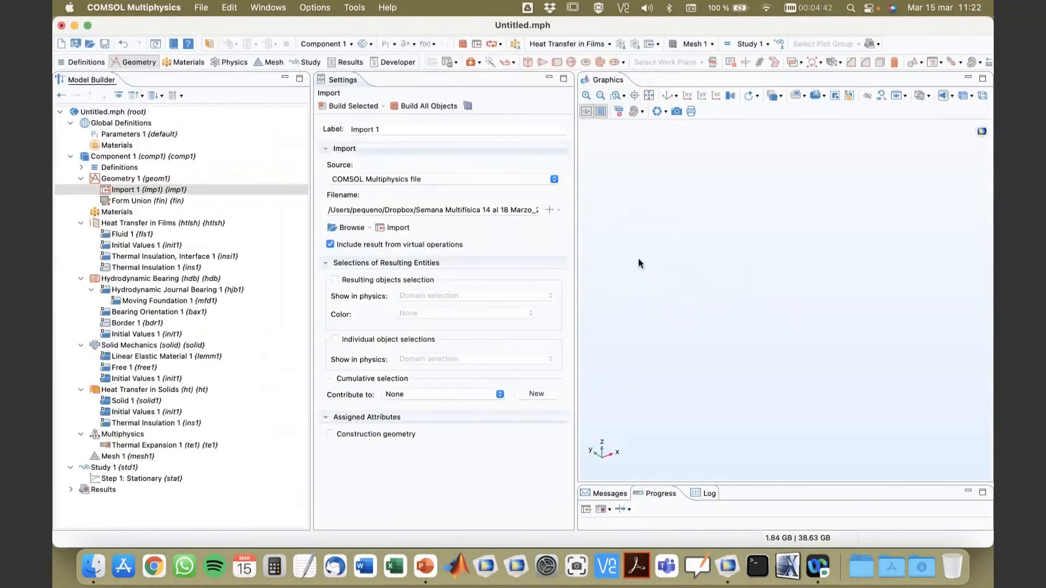
{"action": "left_click", "coordinate": [399, 227]}
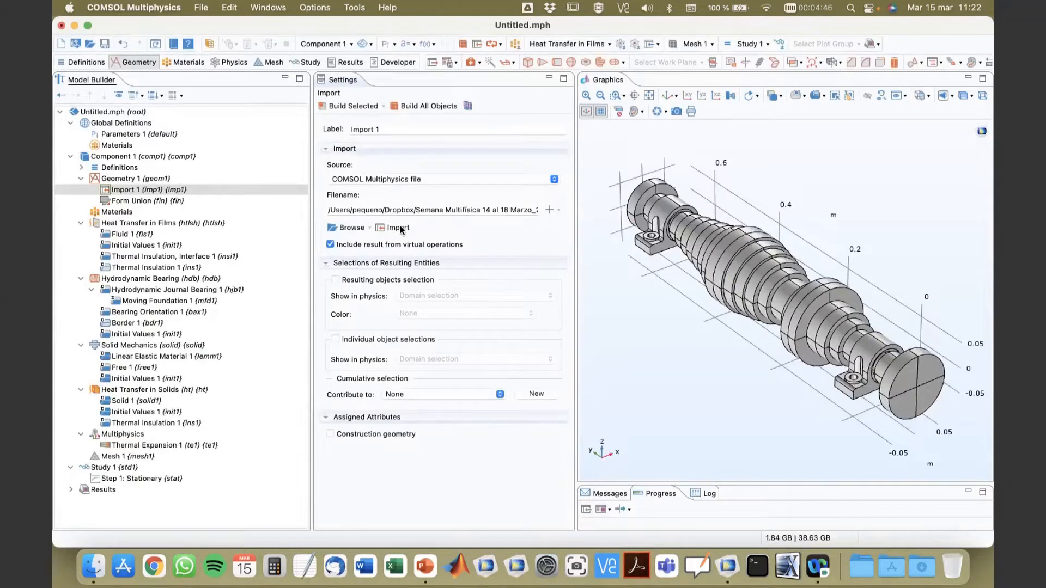
{"action": "left_click", "coordinate": [355, 107]}
Step: Display the material overview of Component 1, enlarge the graphics area and inspect the imported rotor
{"action": "left_click", "coordinate": [101, 211]}
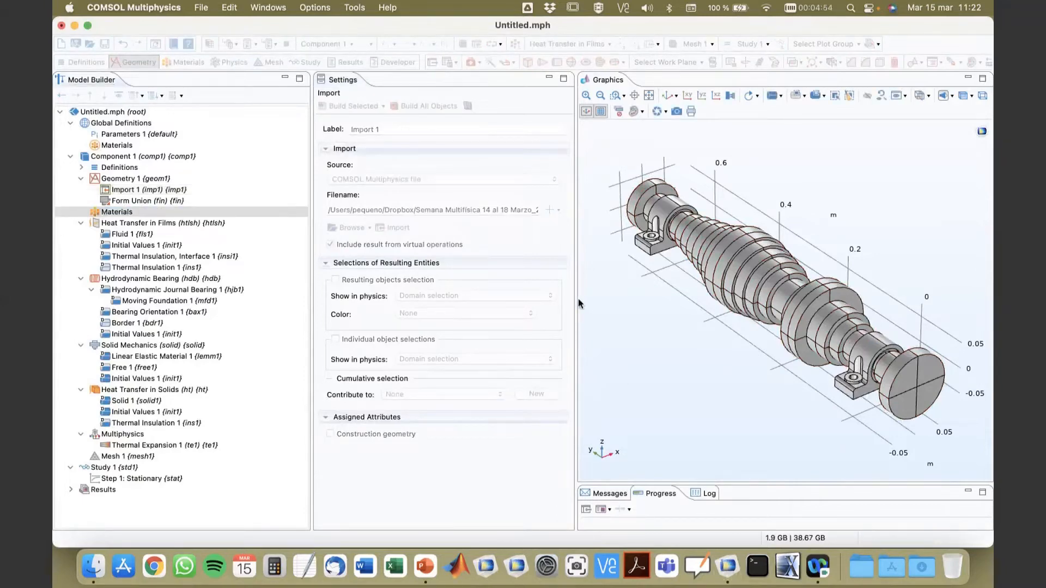
{"action": "left_click_drag", "start_coordinate": [577, 299], "coordinate": [491, 298]}
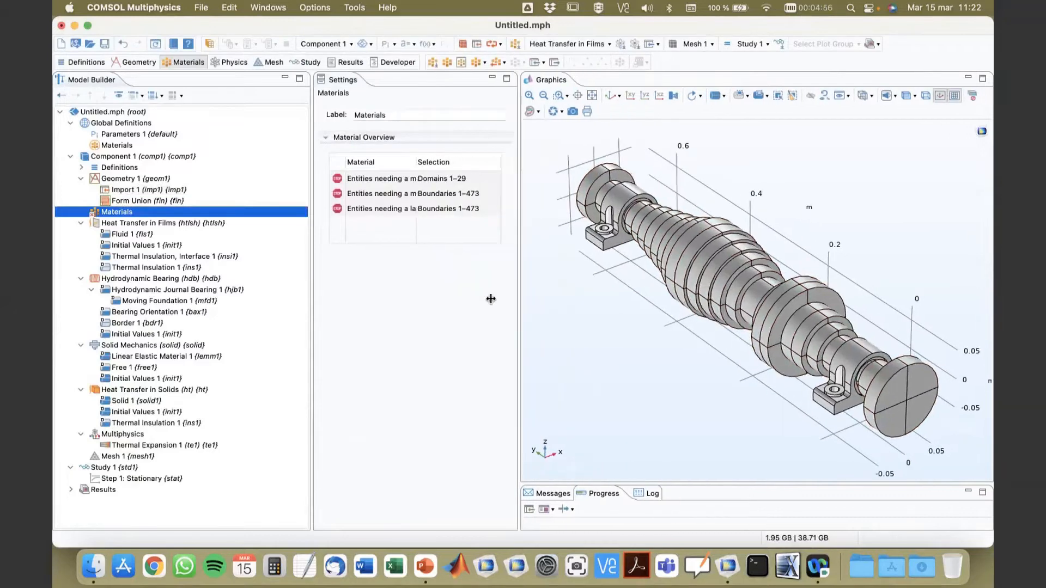
{"action": "left_click_drag", "start_coordinate": [687, 344], "coordinate": [662, 331]}
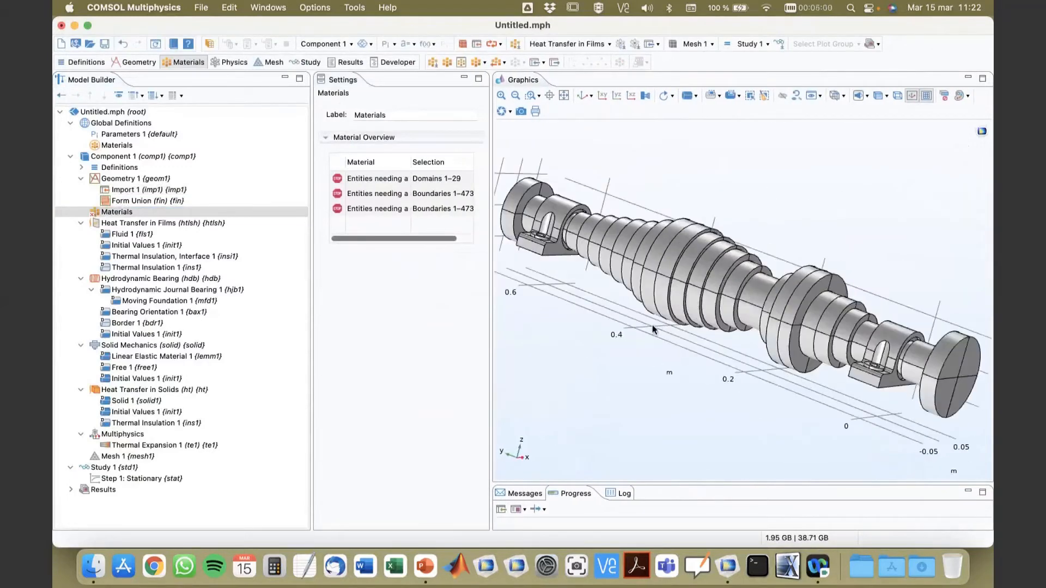
Step: Finalize the geometry as an assembly with imprints and identity pairs created, and build the whole geometry
{"action": "left_click", "coordinate": [123, 201]}
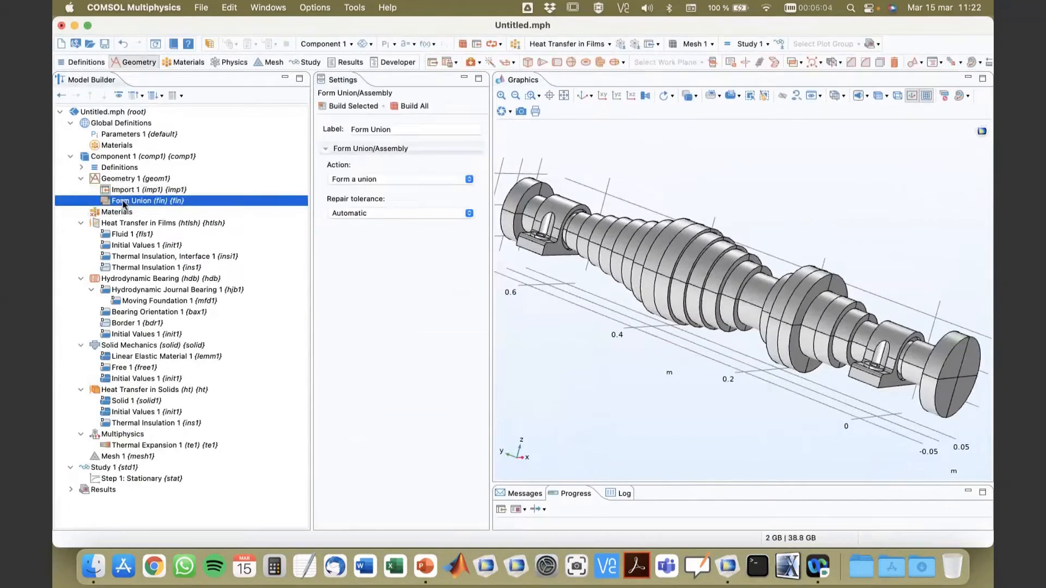
{"action": "mouse_move", "coordinate": [728, 373]}
{"action": "left_mouse_down"}
{"action": "mouse_move", "coordinate": [737, 384]}
{"action": "mouse_move", "coordinate": [708, 372]}
{"action": "left_mouse_up"}
{"action": "left_click", "coordinate": [583, 97]}
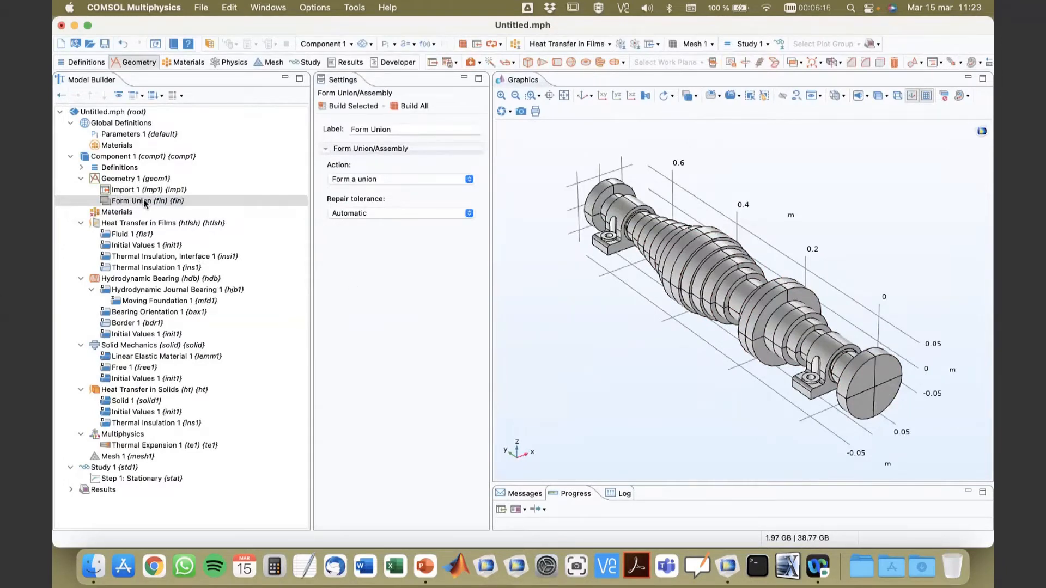
{"action": "left_click", "coordinate": [380, 180]}
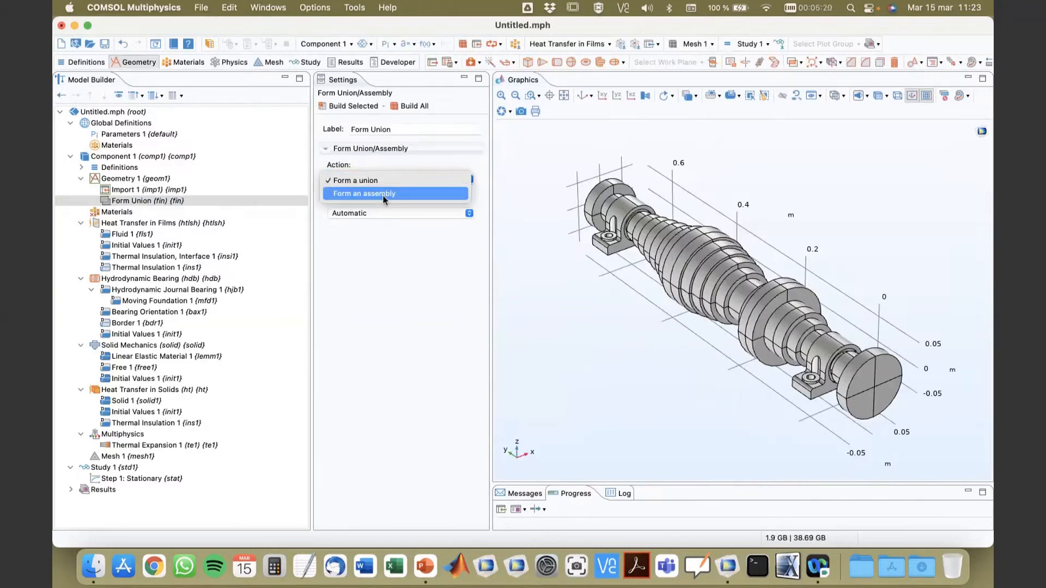
{"action": "left_click", "coordinate": [385, 194]}
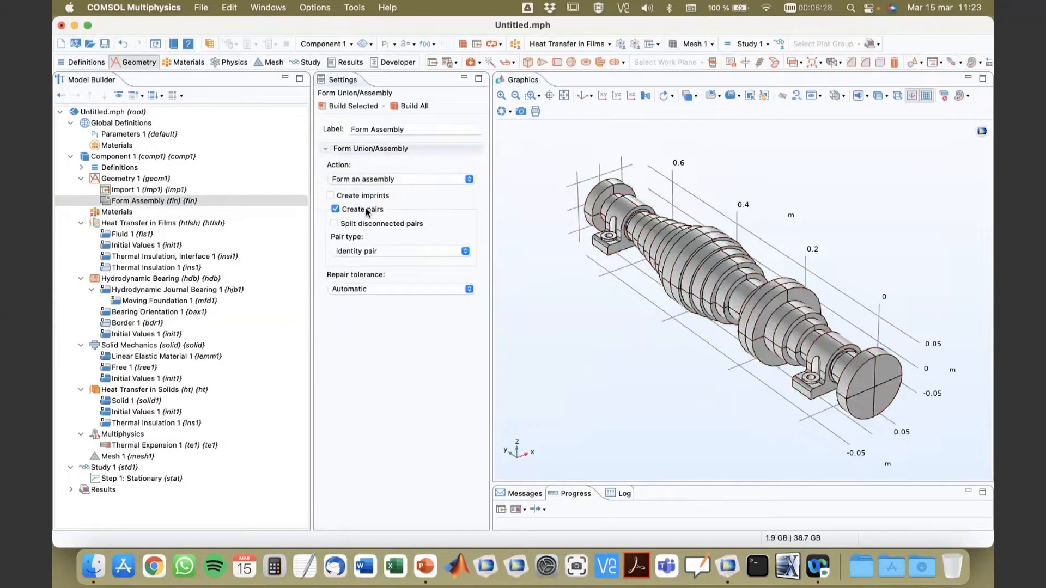
{"action": "left_click", "coordinate": [330, 195]}
{"action": "left_click", "coordinate": [82, 168]}
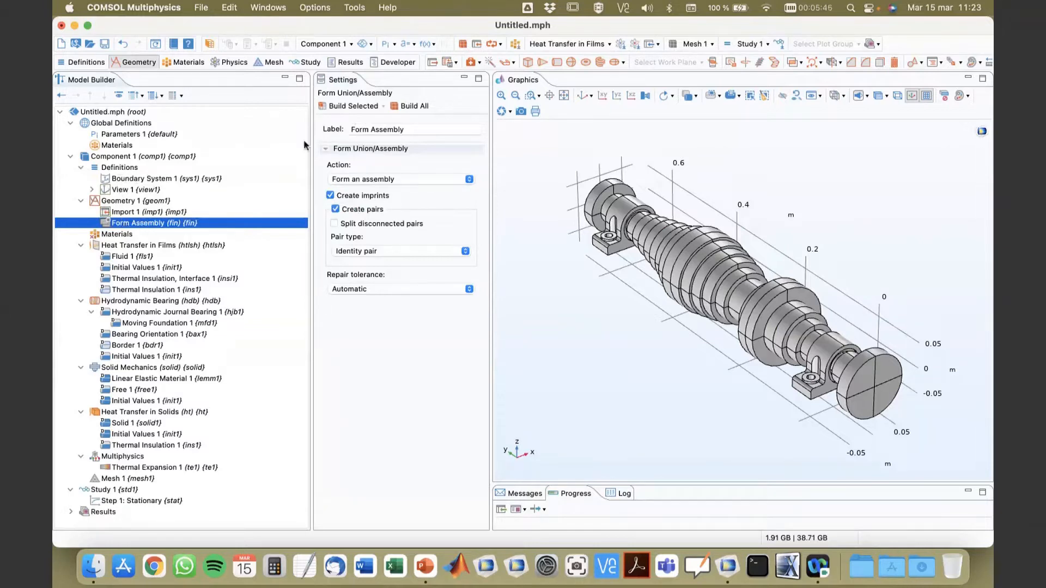
{"action": "left_click", "coordinate": [408, 109]}
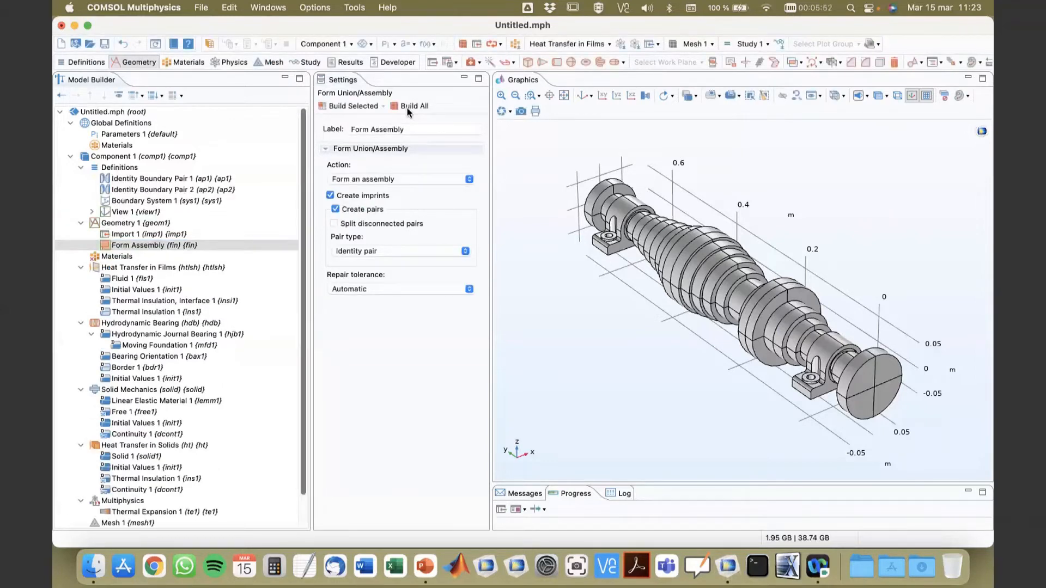
Step: Turn on wireframe rendering and examine the highlighted bearing surfaces of Identity Boundary Pair 1 up close
{"action": "left_click", "coordinate": [165, 181]}
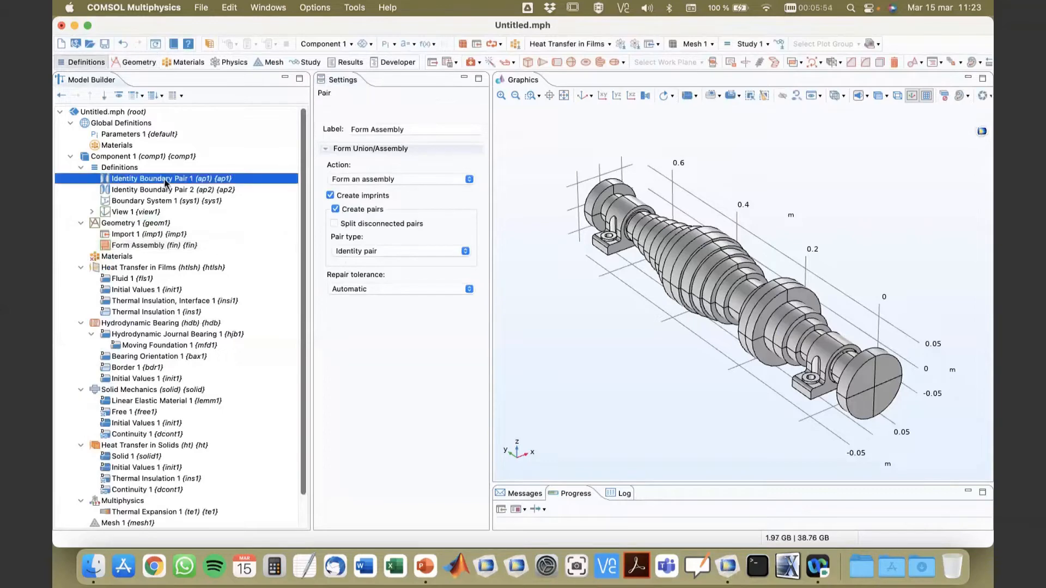
{"action": "left_click", "coordinate": [897, 96]}
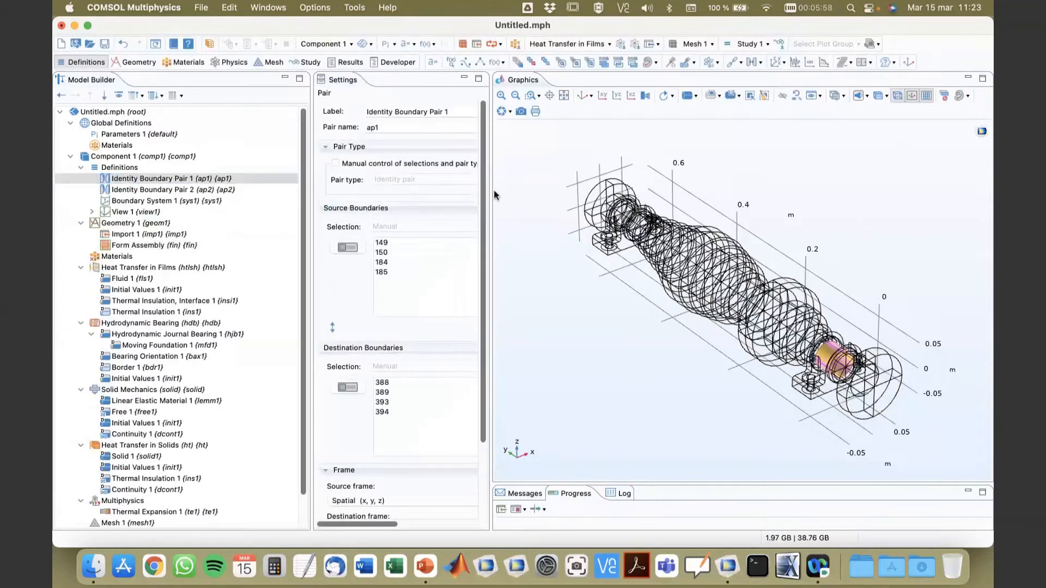
{"action": "left_click_drag", "start_coordinate": [492, 191], "coordinate": [534, 192]}
{"action": "left_click_drag", "start_coordinate": [661, 311], "coordinate": [671, 285]}
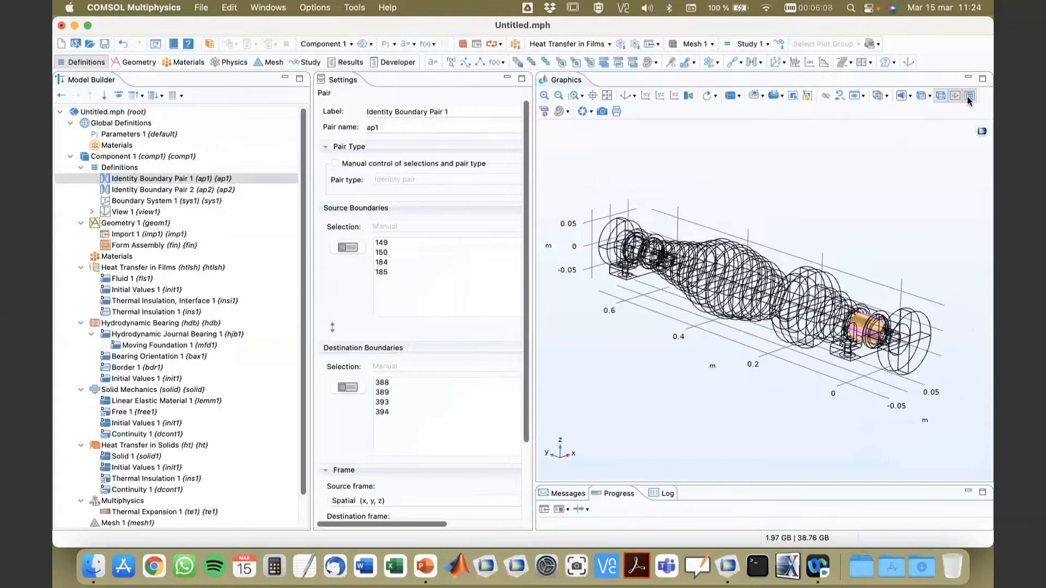
{"action": "left_click", "coordinate": [543, 96]}
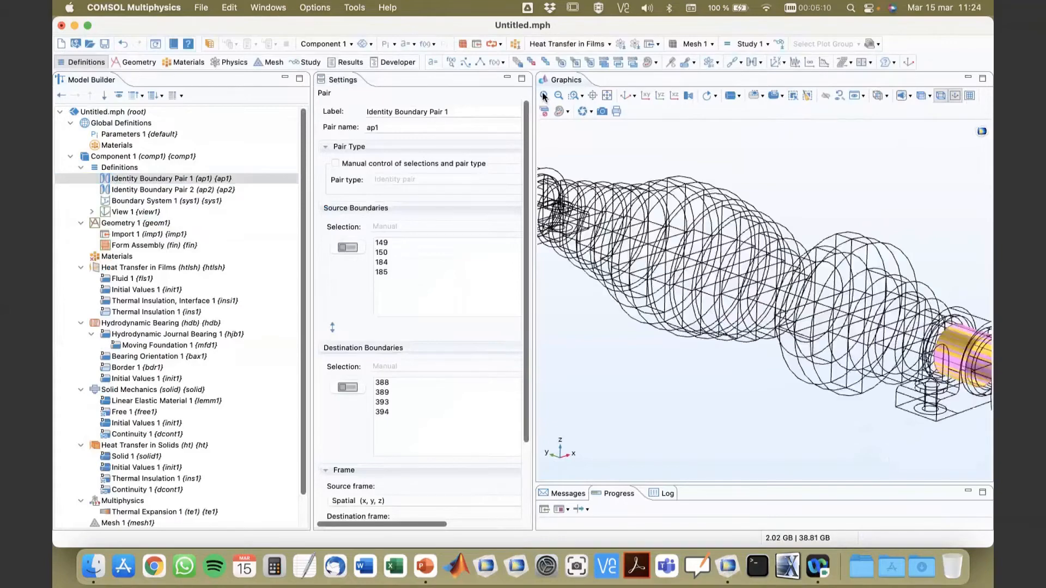
{"action": "left_click", "coordinate": [544, 96]}
{"action": "right_click_drag", "start_coordinate": [883, 370], "coordinate": [491, 245]}
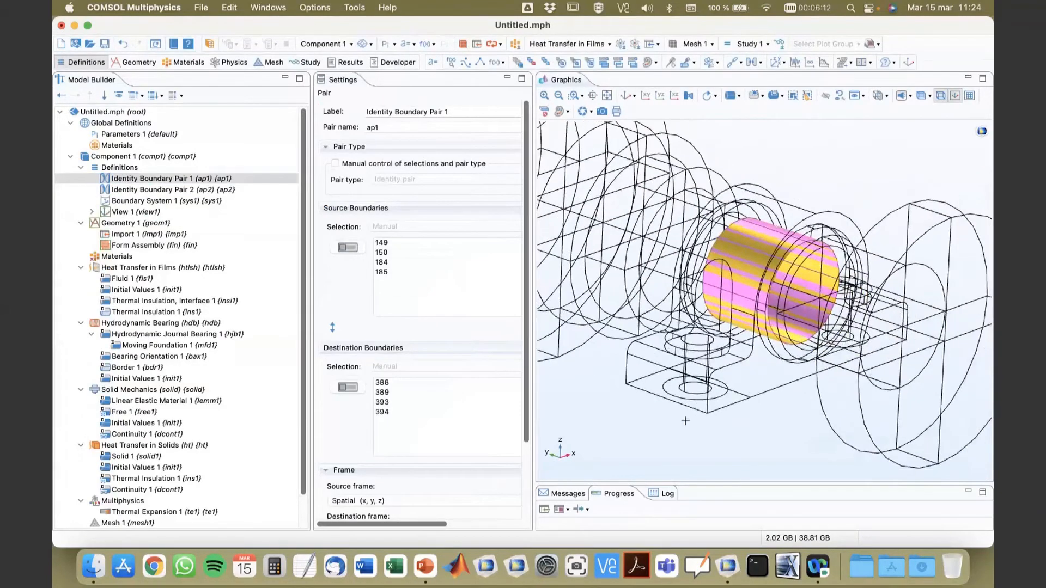
{"action": "left_click_drag", "start_coordinate": [686, 421], "coordinate": [215, 206]}
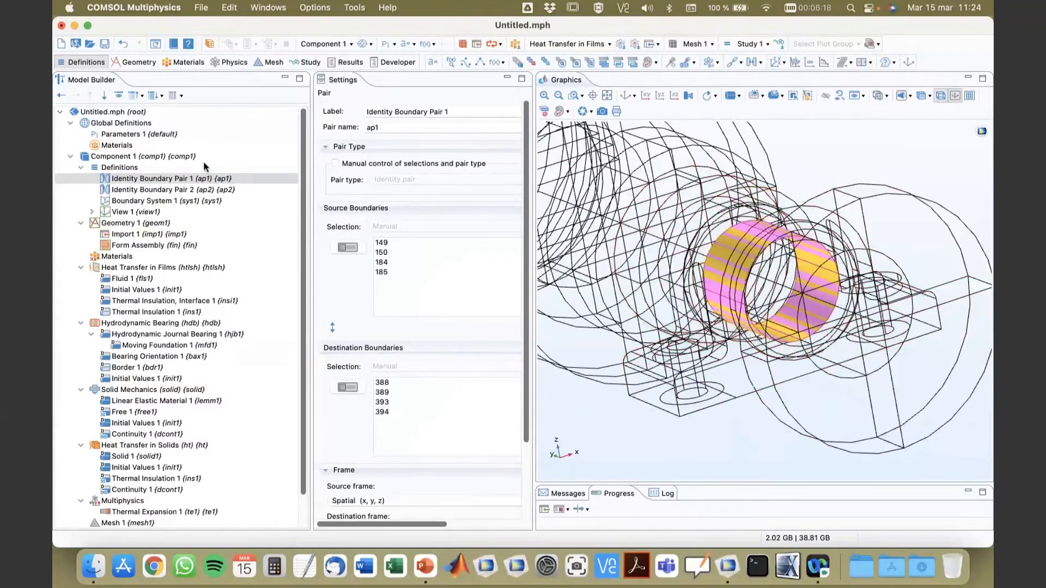
Step: Check the individual source and destination boundaries of Identity Boundary Pair 1 and display the settings of Identity Boundary Pair 2
{"action": "left_click", "coordinate": [126, 181]}
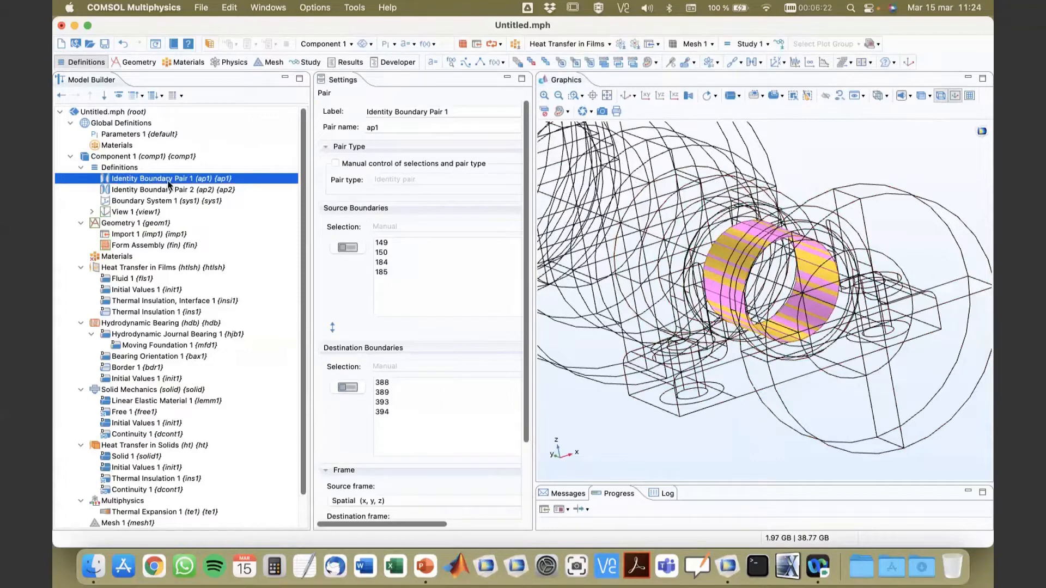
{"action": "left_click", "coordinate": [380, 243]}
{"action": "left_click", "coordinate": [382, 253]}
{"action": "left_click", "coordinate": [383, 264]}
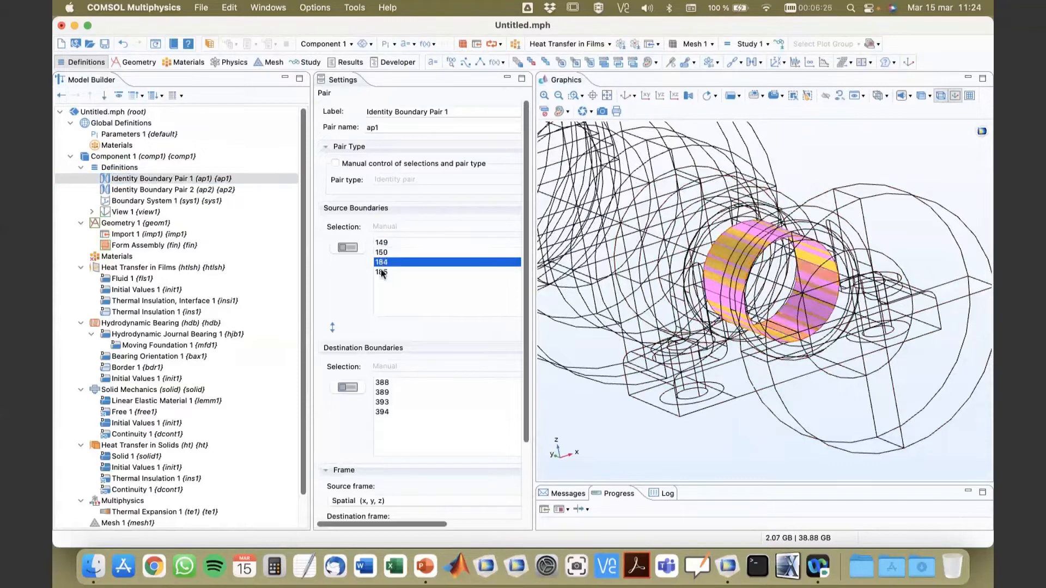
{"action": "left_click", "coordinate": [382, 272]}
{"action": "left_click", "coordinate": [383, 391]}
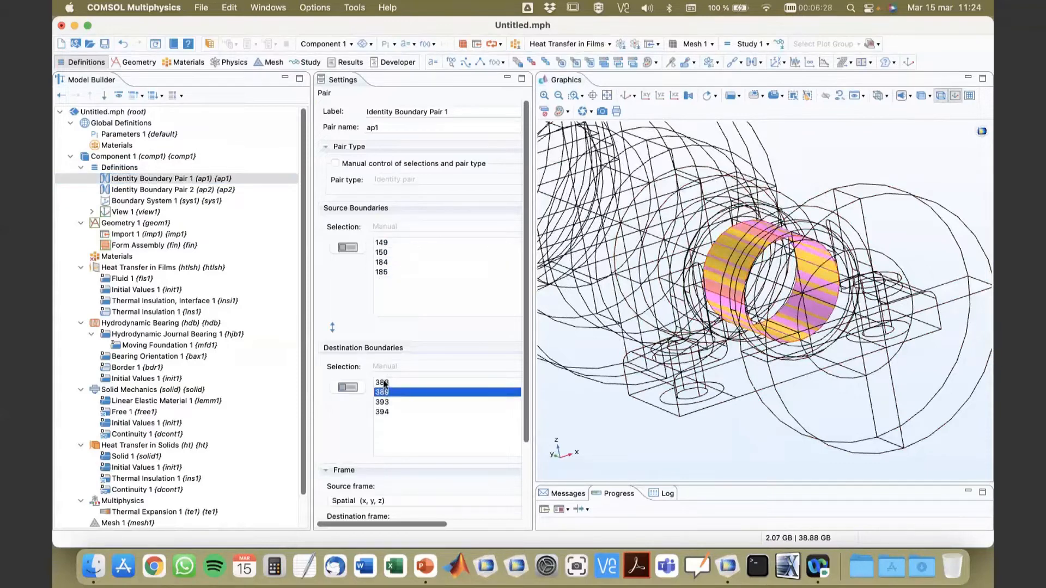
{"action": "left_click", "coordinate": [382, 383]}
{"action": "left_click", "coordinate": [382, 412]}
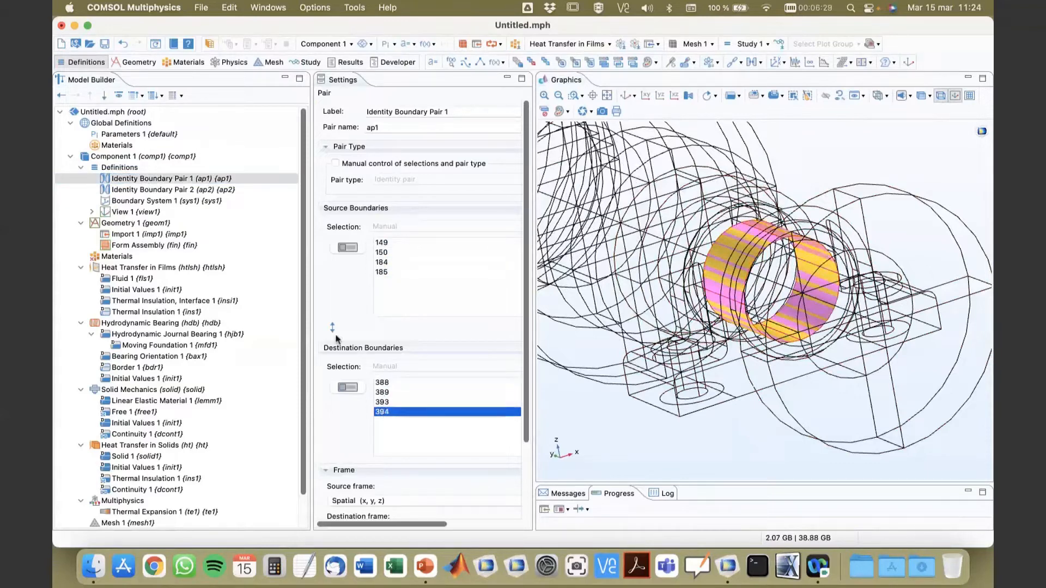
{"action": "left_click", "coordinate": [181, 191]}
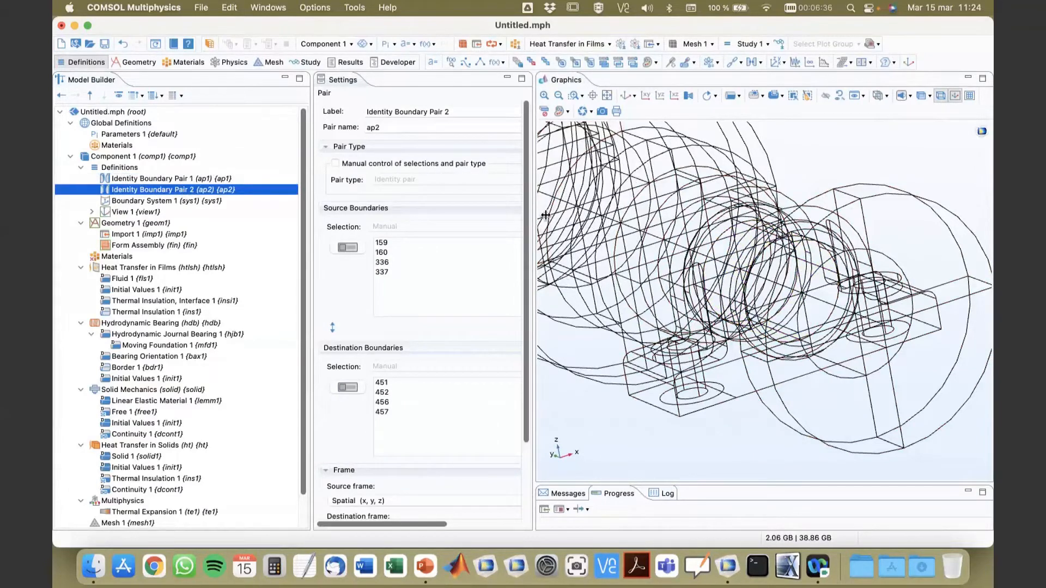
Step: Widen the settings area and zoom to the source boundaries of Identity Boundary Pair 2 to inspect them in the wireframe
{"action": "left_click_drag", "start_coordinate": [531, 217], "coordinate": [630, 230]}
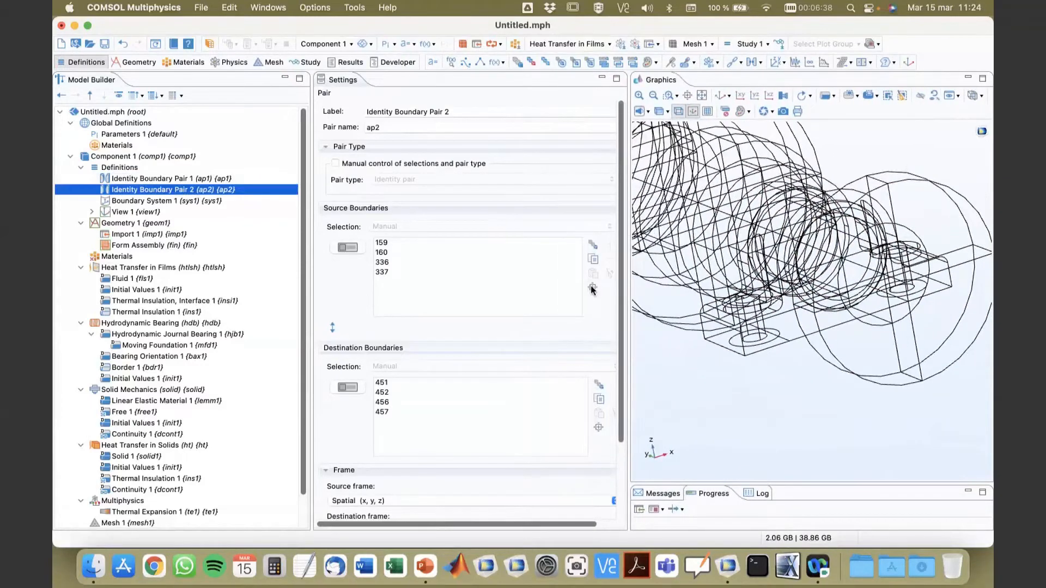
{"action": "left_click", "coordinate": [593, 288]}
{"action": "left_click", "coordinate": [652, 97]}
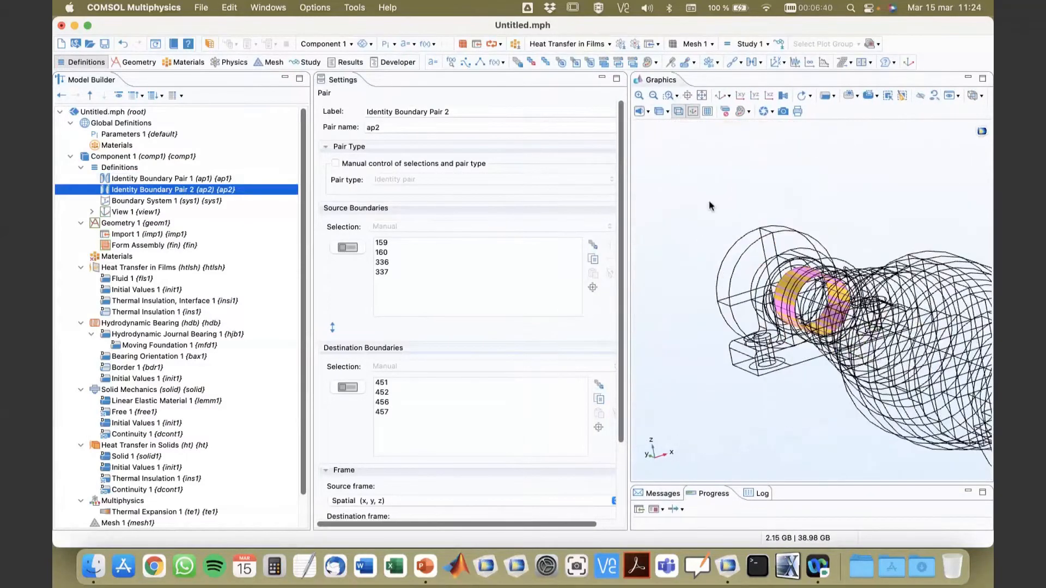
{"action": "left_click", "coordinate": [124, 189]}
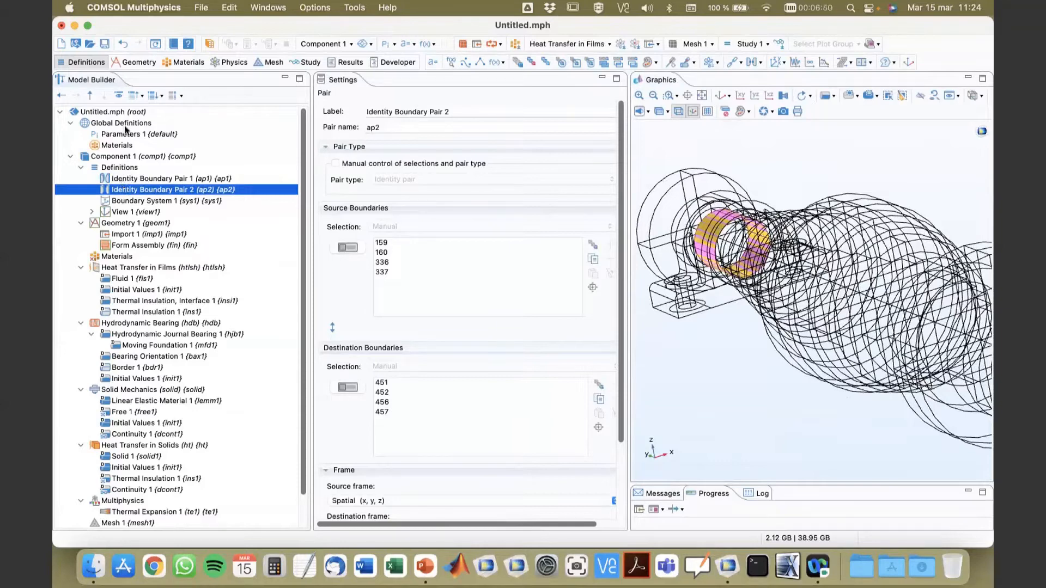
Step: Load the global parameters from rotor_thermal_stress_param.txt into Parameters 1
{"action": "left_click", "coordinate": [125, 135]}
{"action": "right_click", "coordinate": [125, 134]}
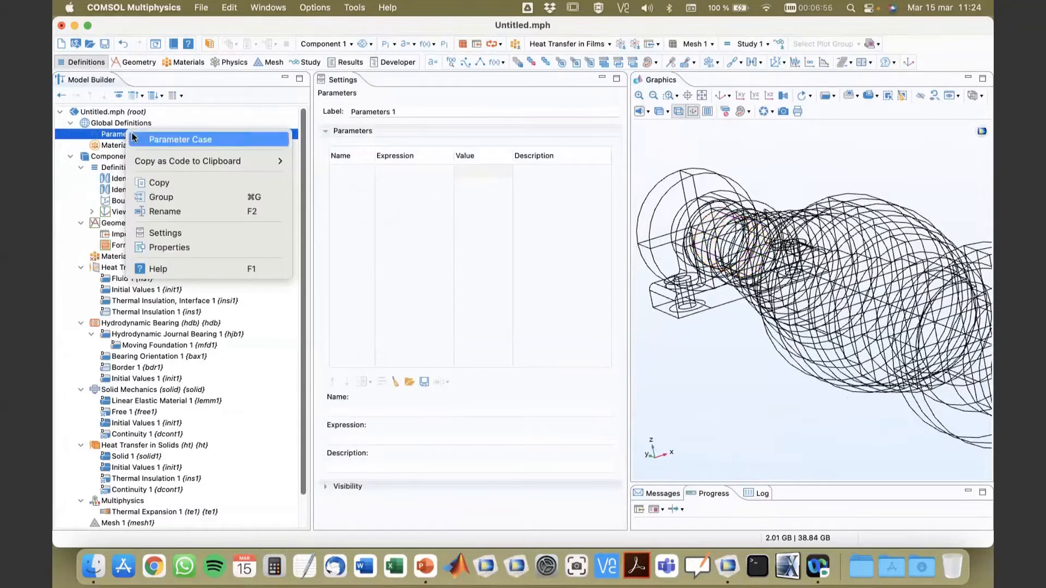
{"action": "left_click", "coordinate": [508, 400]}
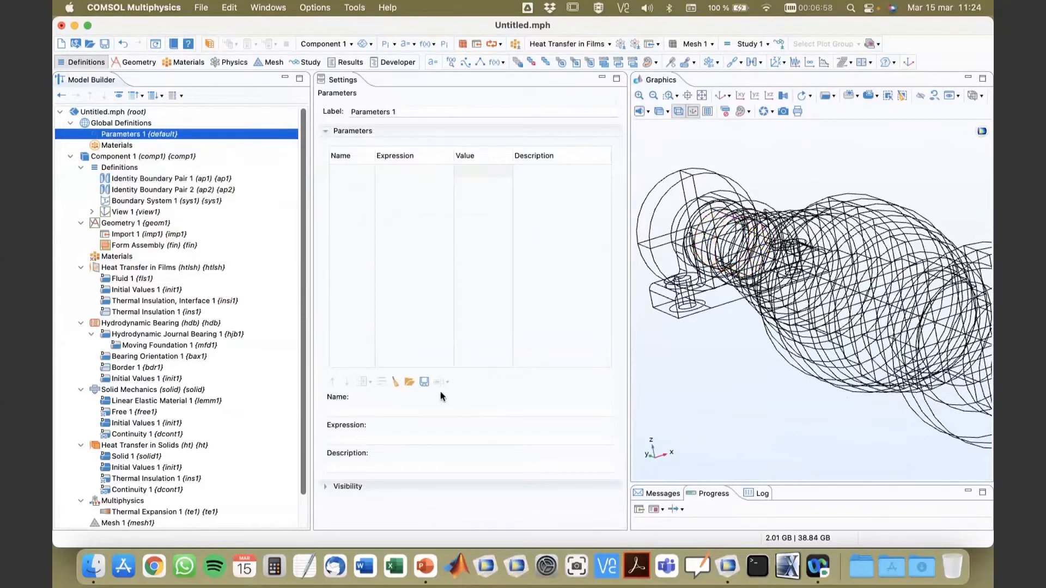
{"action": "left_click", "coordinate": [410, 383]}
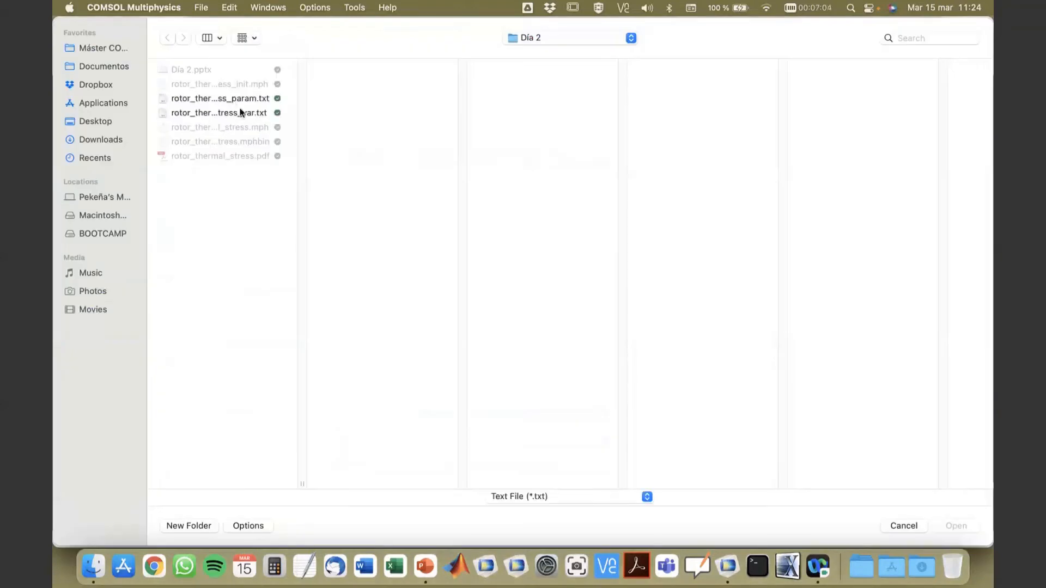
{"action": "left_click", "coordinate": [238, 99]}
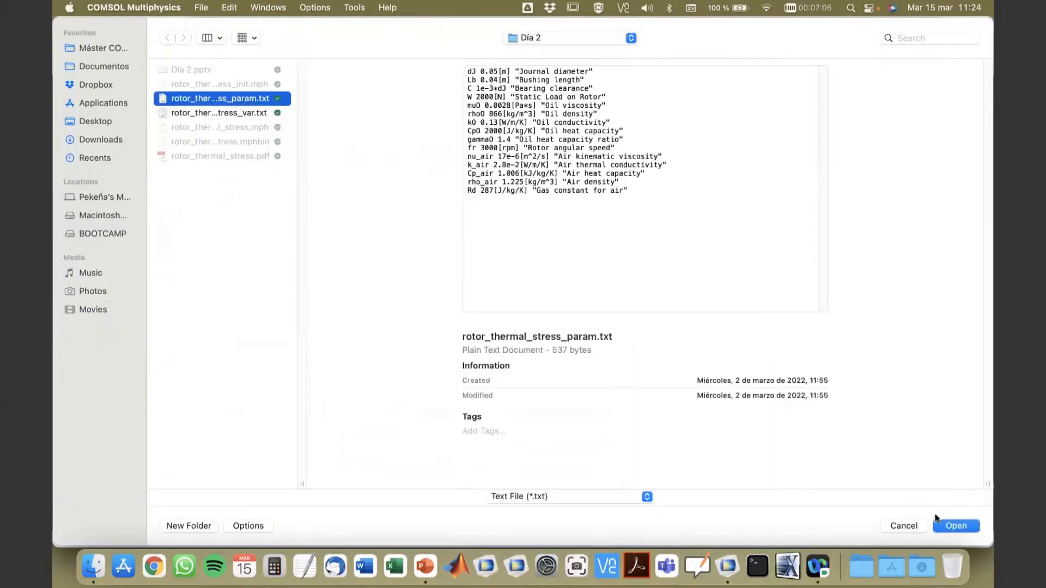
{"action": "left_click", "coordinate": [945, 526]}
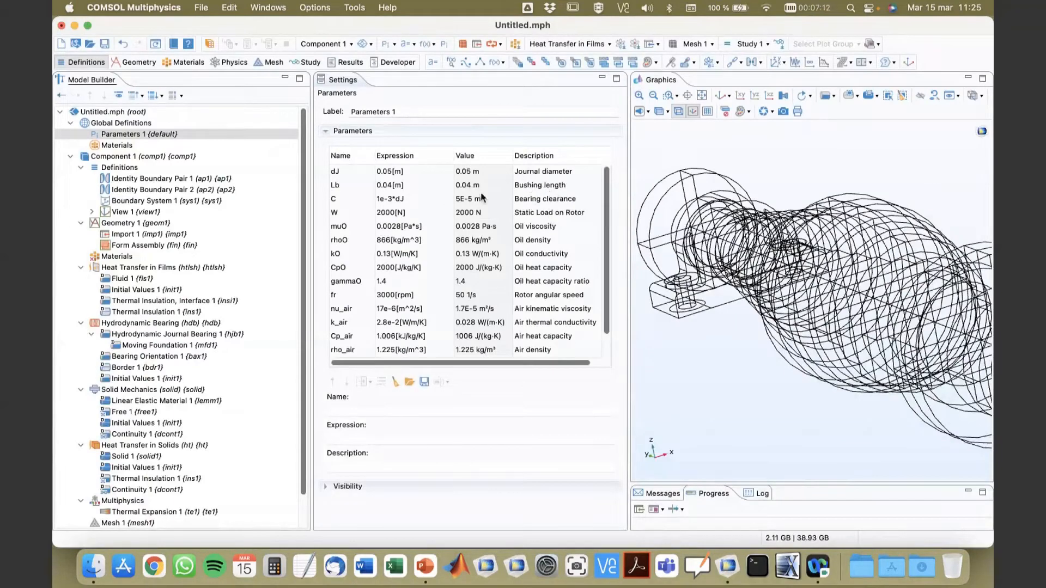
Step: Review the loaded parameters, including the rotor angular speed, air kinematic viscosity and air thermal conductivity
{"action": "scroll", "coordinate": [543, 223], "scroll_direction": "down", "scroll_amount": 1}
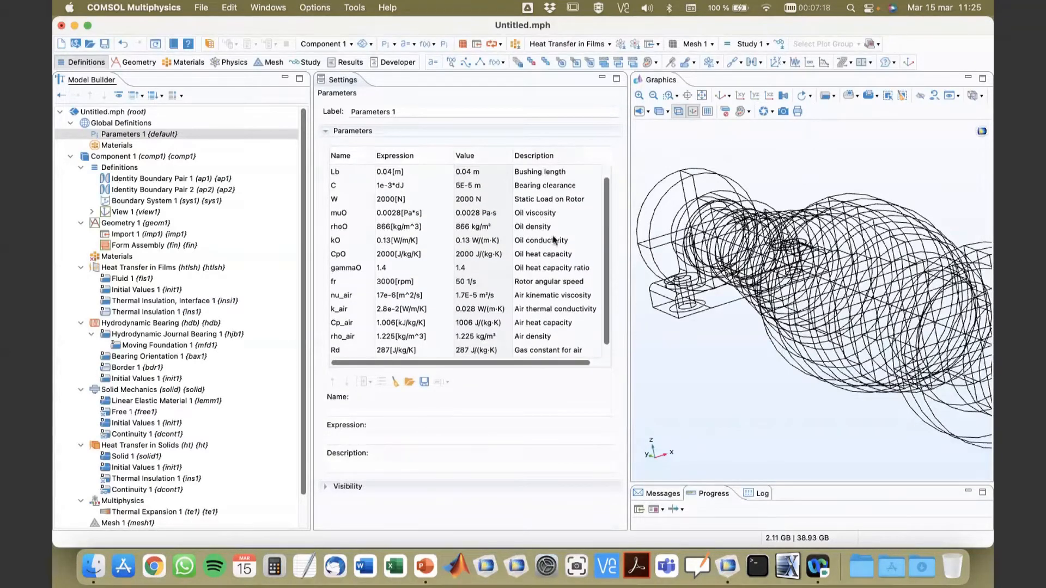
{"action": "scroll", "coordinate": [530, 237], "scroll_direction": "down", "scroll_amount": 1}
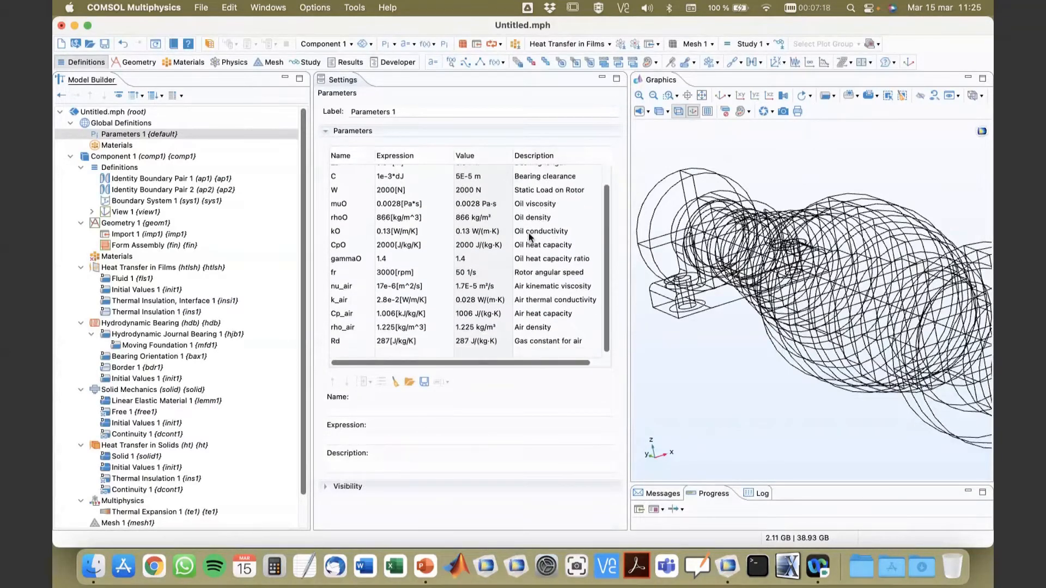
{"action": "left_click", "coordinate": [547, 276]}
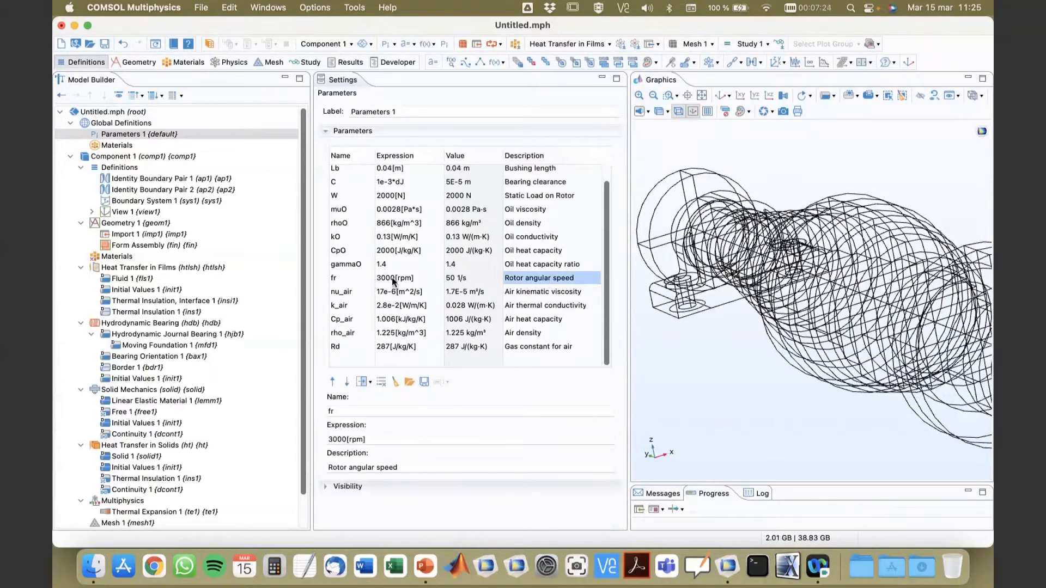
{"action": "left_click", "coordinate": [521, 292]}
{"action": "left_click", "coordinate": [522, 305]}
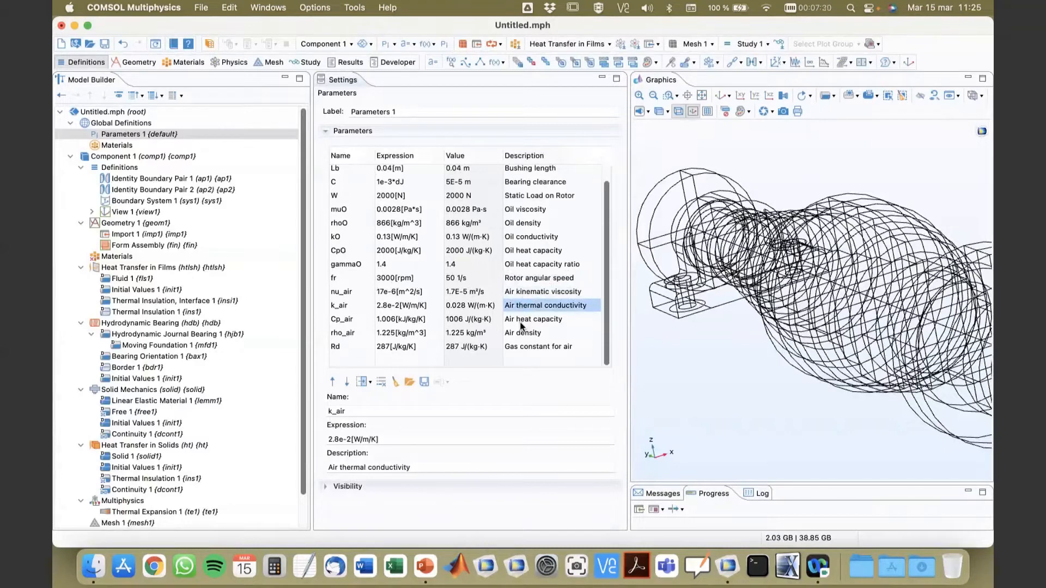
{"action": "scroll", "coordinate": [522, 327], "scroll_direction": "up", "scroll_amount": 1}
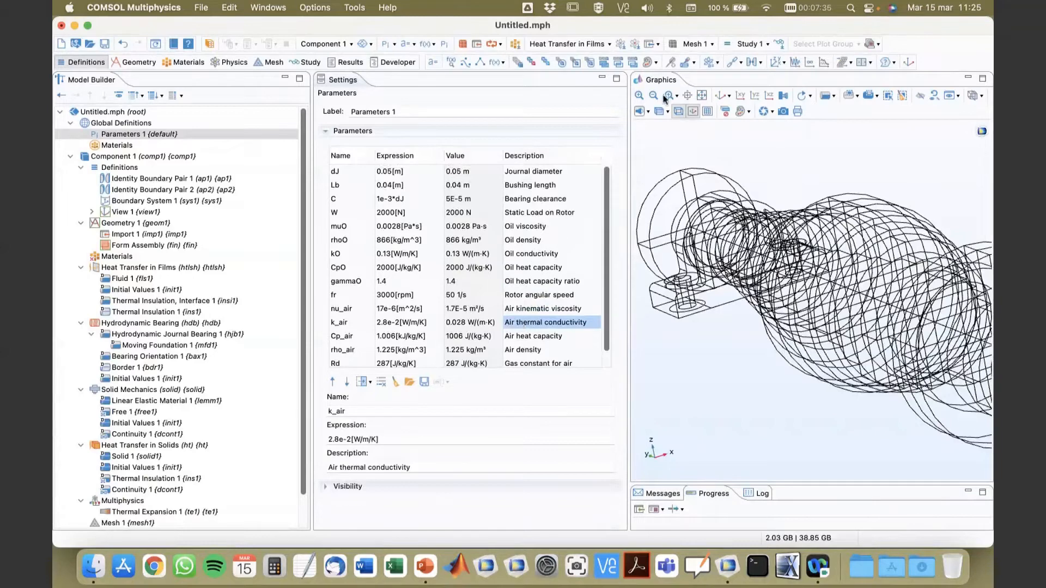
Step: Display Component 1's Definitions, enlarge the graphics area and fit the whole rotor in view to inspect it
{"action": "left_click", "coordinate": [702, 96]}
{"action": "left_click_drag", "start_coordinate": [739, 177], "coordinate": [774, 177]}
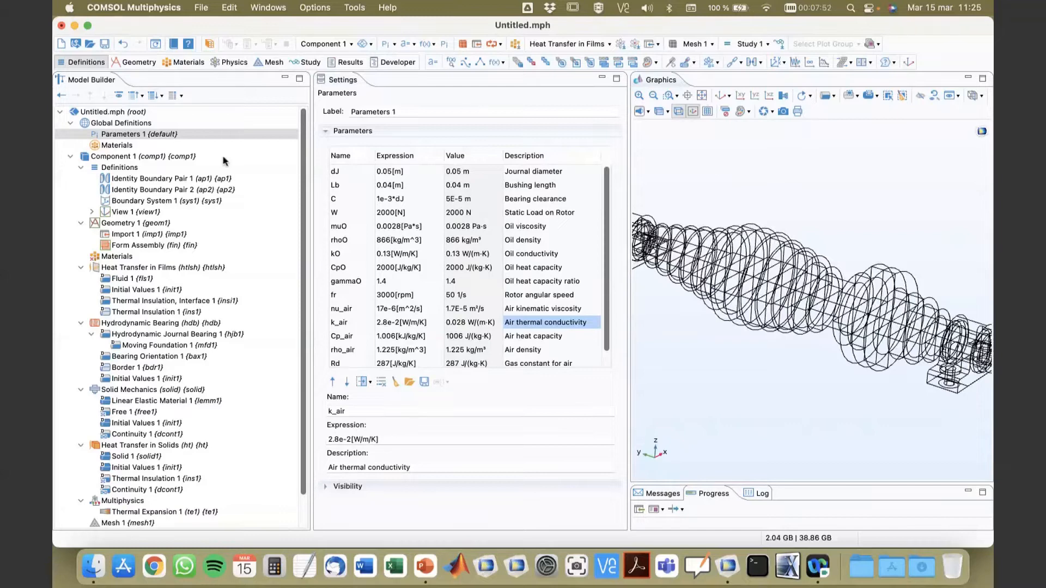
{"action": "left_click", "coordinate": [110, 169]}
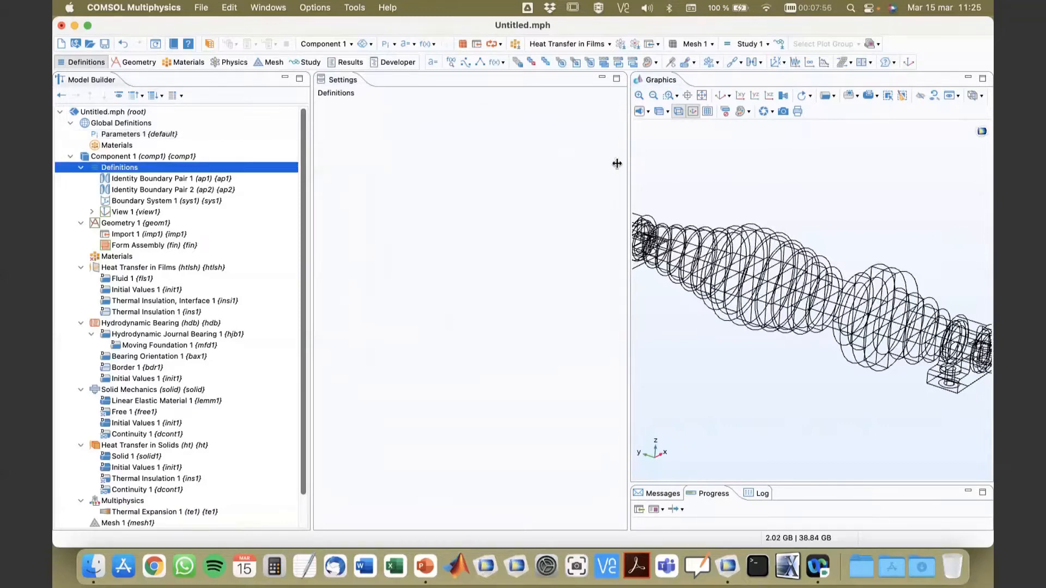
{"action": "left_click_drag", "start_coordinate": [617, 164], "coordinate": [537, 169]}
{"action": "left_click", "coordinate": [611, 96]}
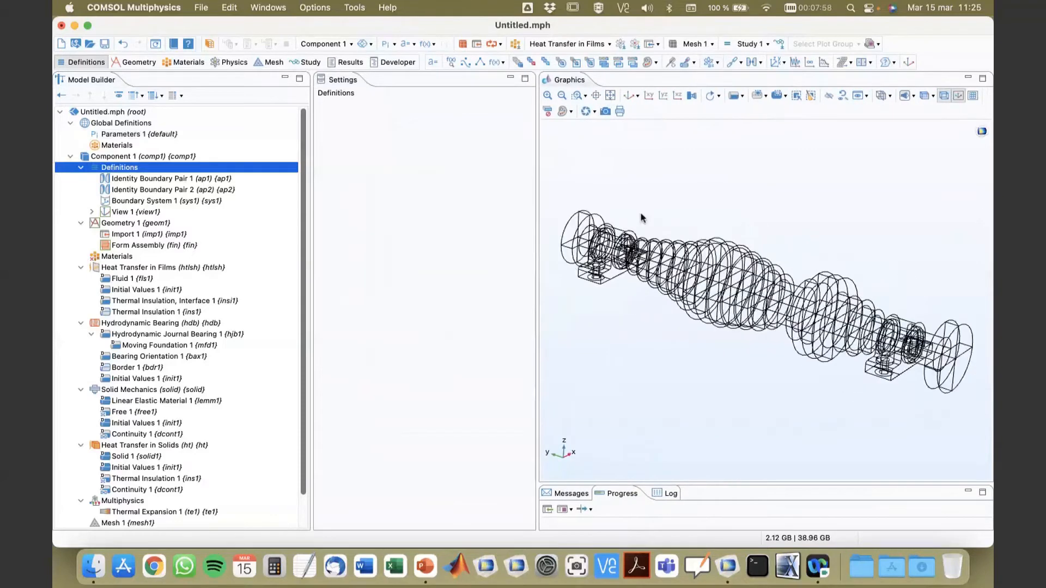
{"action": "mouse_move", "coordinate": [641, 214]}
{"action": "left_mouse_down"}
{"action": "mouse_move", "coordinate": [621, 215]}
{"action": "mouse_move", "coordinate": [631, 210]}
{"action": "left_mouse_up"}
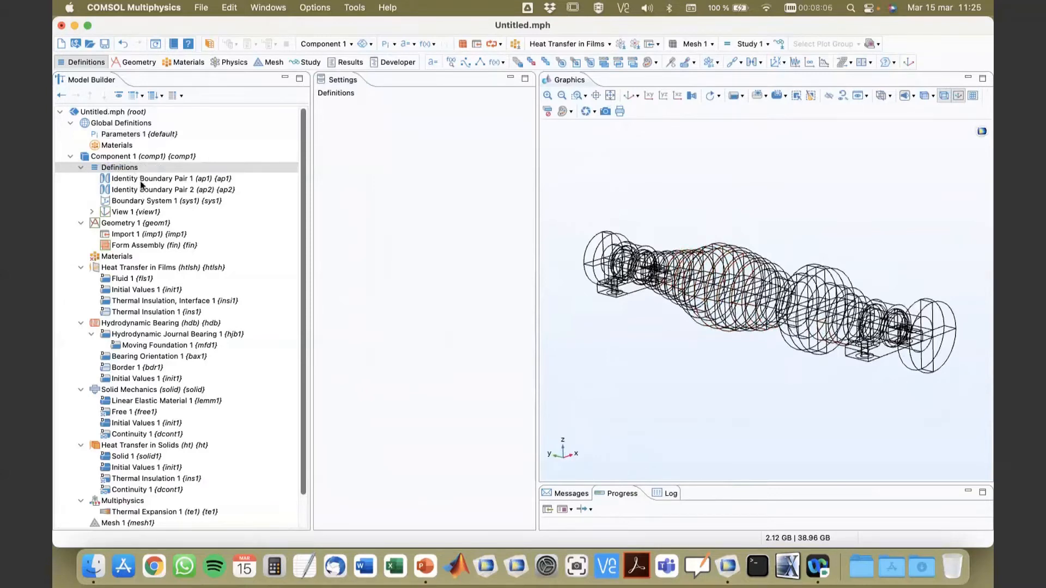
Step: Open the prepared model rotor_thermal_stress_init.mph without saving the changes to the untitled model
{"action": "left_click", "coordinate": [90, 42]}
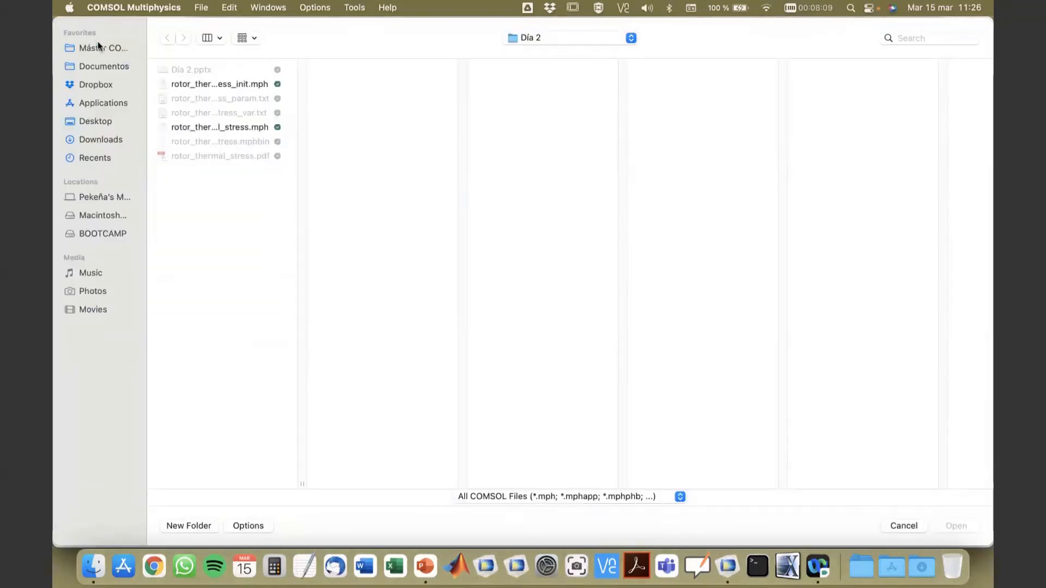
{"action": "left_click", "coordinate": [242, 85]}
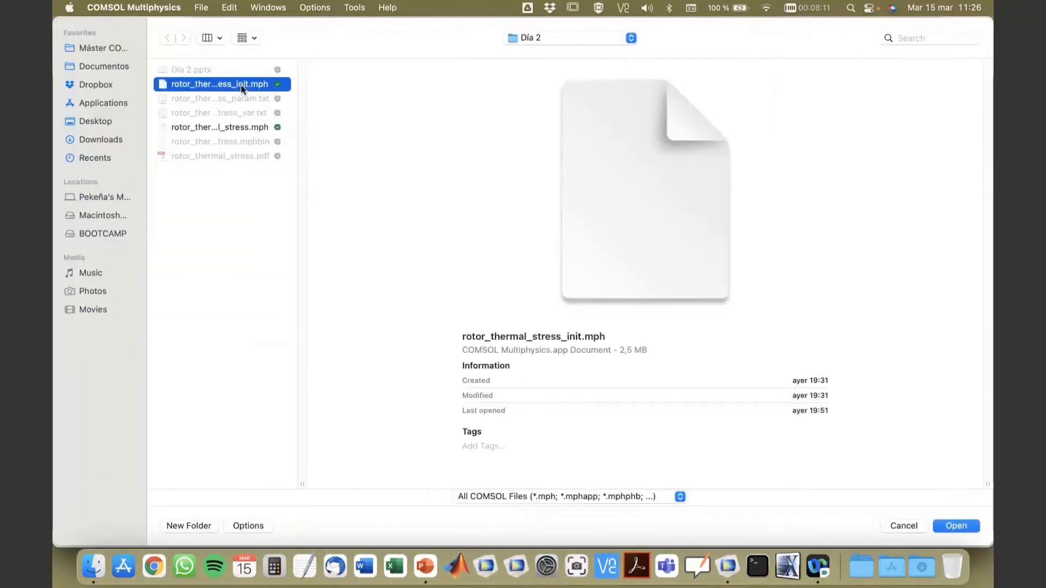
{"action": "left_click", "coordinate": [952, 526]}
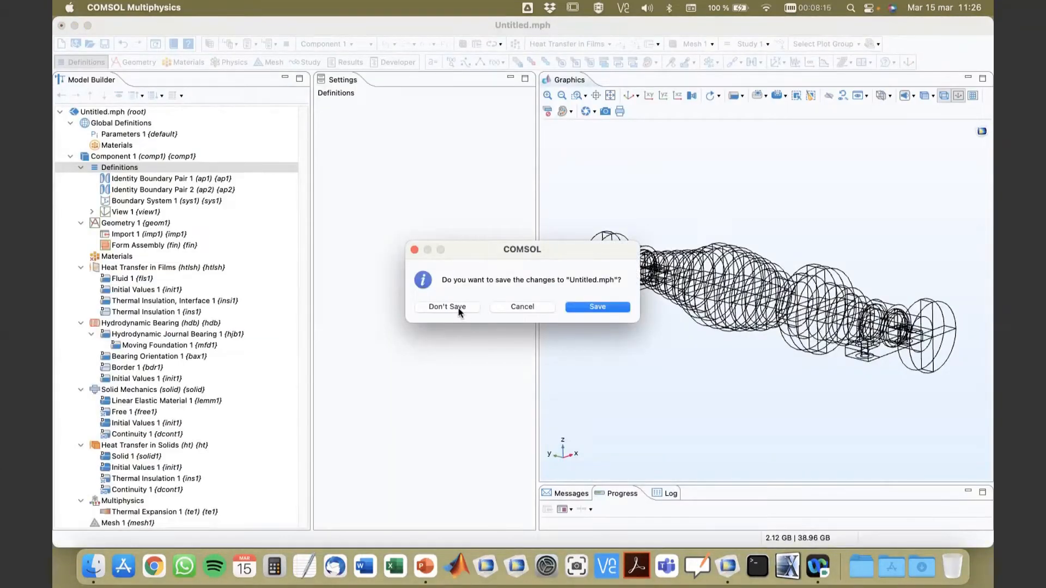
{"action": "left_click", "coordinate": [459, 308]}
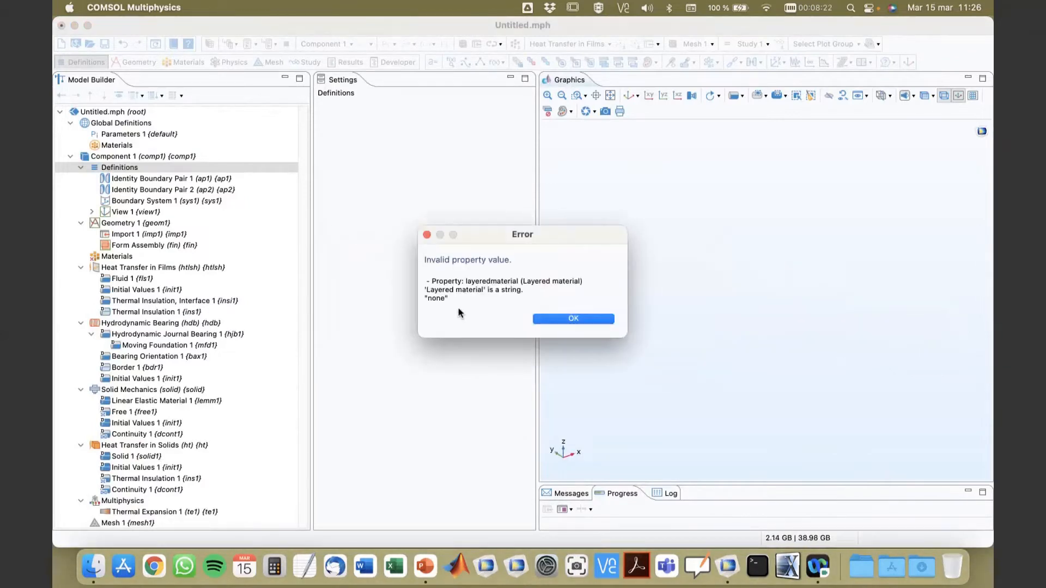
{"action": "left_click", "coordinate": [558, 317]}
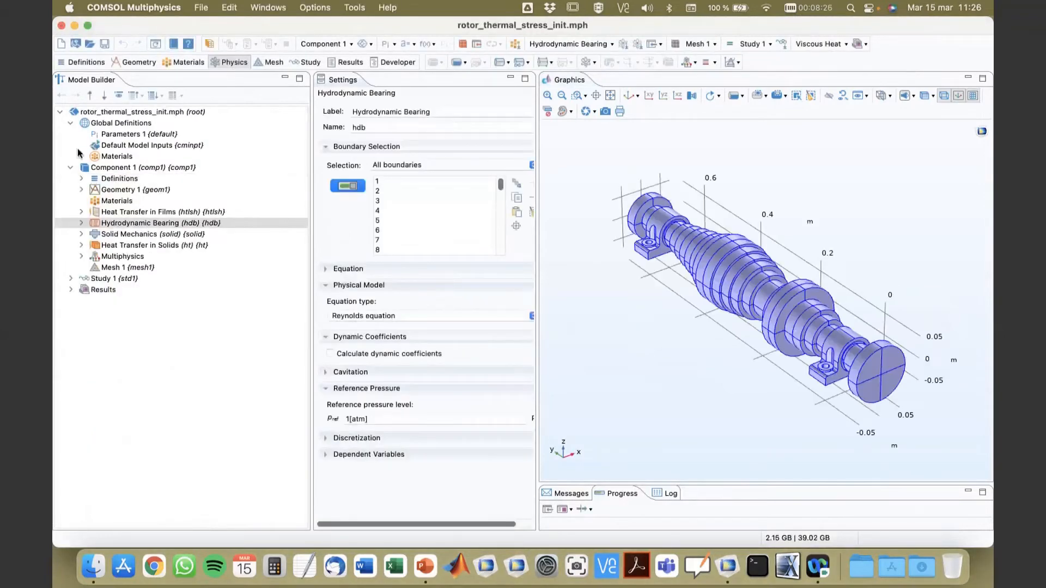
Step: Expand the predefined selections of Component 1 and examine the Bearing Housing domains up close in an enlarged graphics area
{"action": "left_click", "coordinate": [82, 178]}
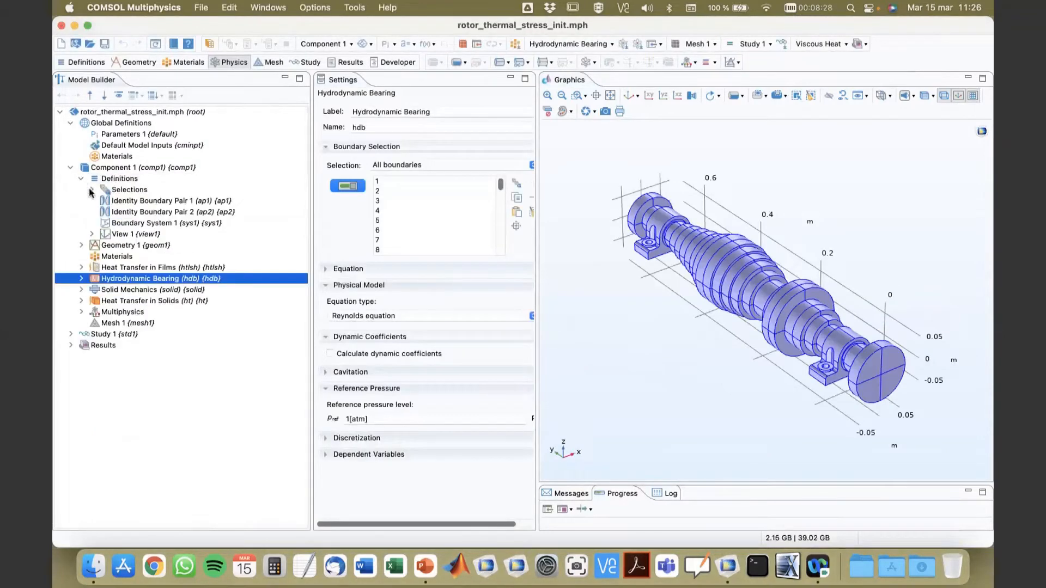
{"action": "left_click", "coordinate": [92, 190]}
{"action": "left_click", "coordinate": [122, 191]}
{"action": "left_click", "coordinate": [139, 202]}
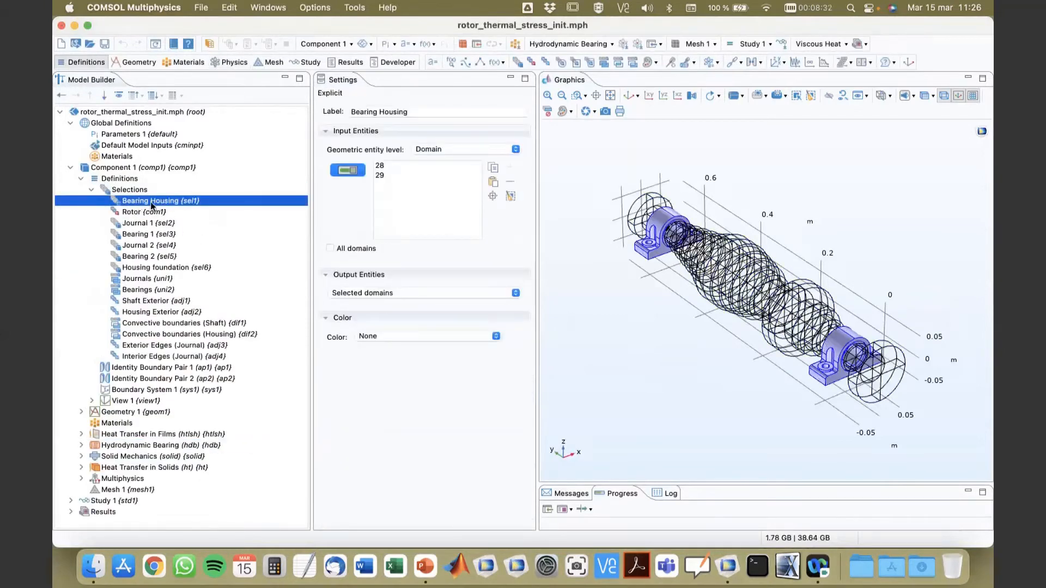
{"action": "left_click_drag", "start_coordinate": [633, 378], "coordinate": [647, 369]}
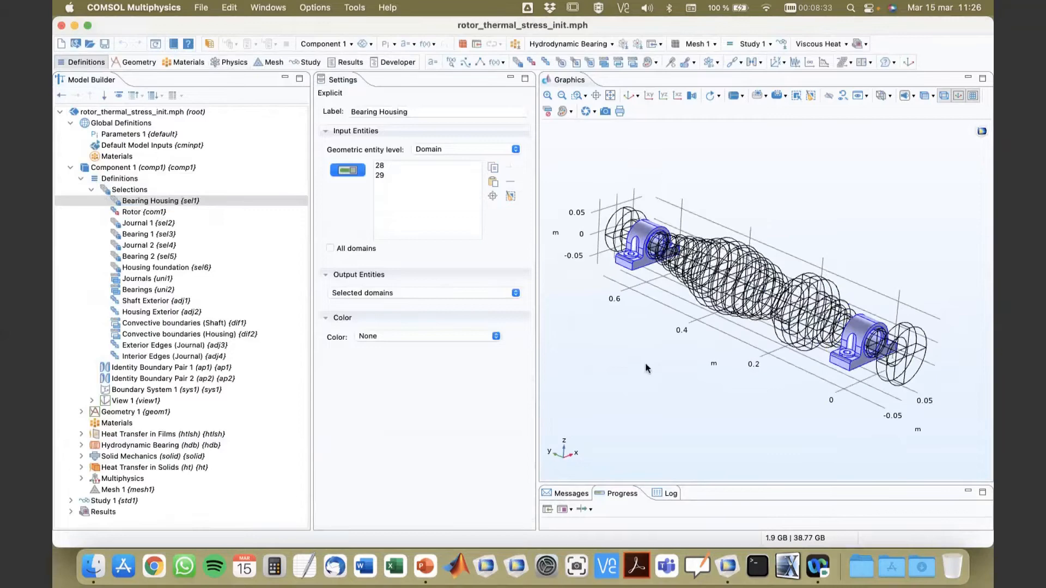
{"action": "left_click", "coordinate": [493, 197]}
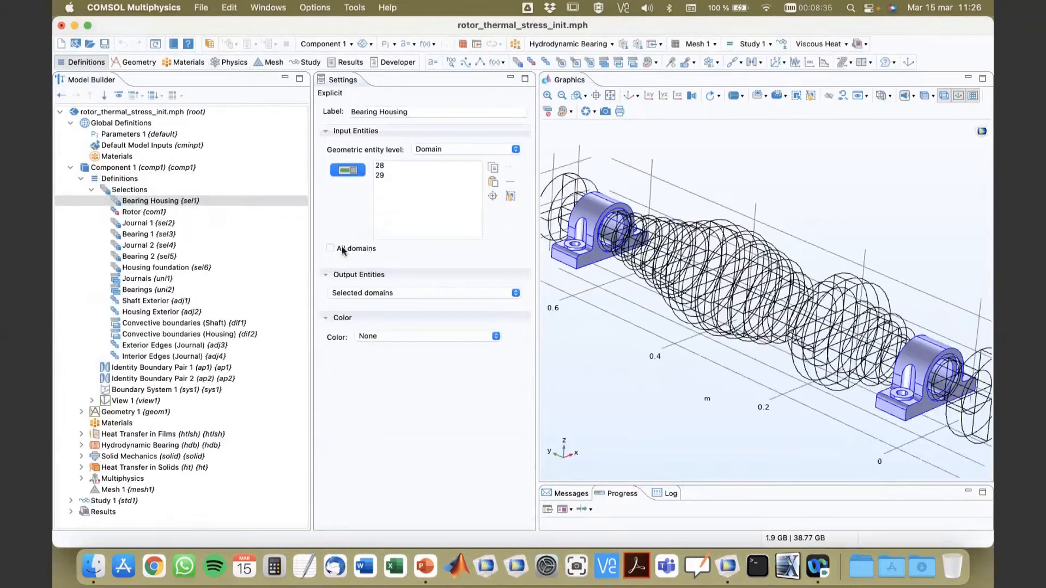
{"action": "left_click_drag", "start_coordinate": [311, 240], "coordinate": [271, 240]}
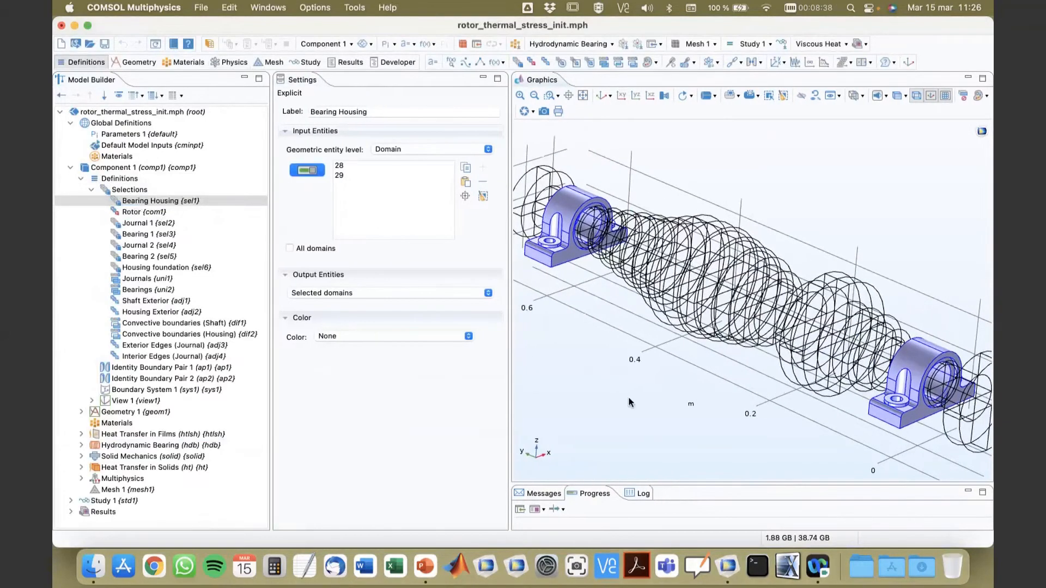
{"action": "mouse_move", "coordinate": [634, 403]}
{"action": "left_mouse_down"}
{"action": "mouse_move", "coordinate": [630, 358]}
{"action": "mouse_move", "coordinate": [642, 403]}
{"action": "mouse_move", "coordinate": [650, 373]}
{"action": "mouse_move", "coordinate": [644, 392]}
{"action": "left_mouse_up"}
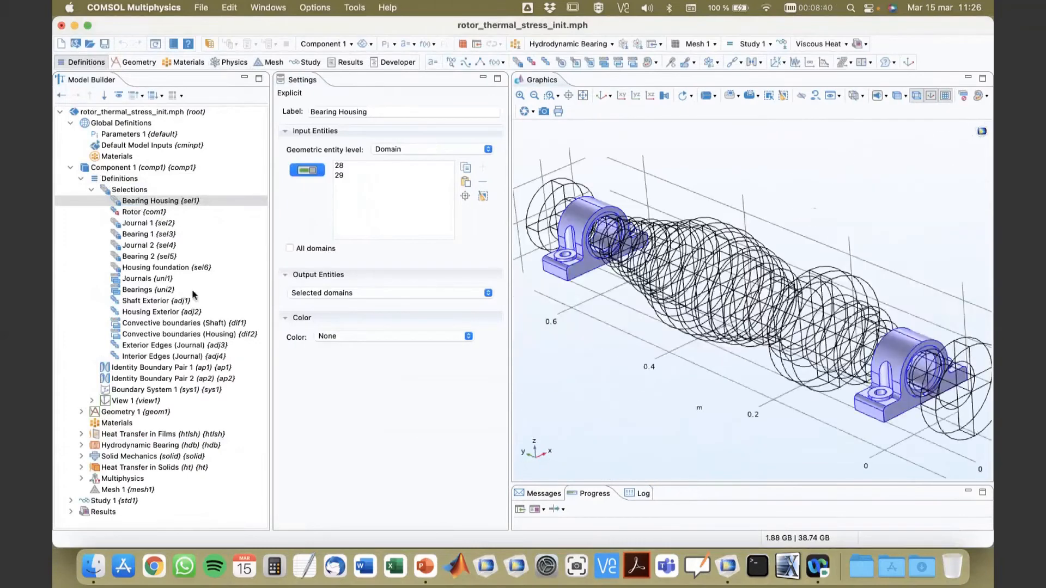
Step: Examine the Rotor complement selection and the boundaries of the Journal 1 selection on the model
{"action": "left_click", "coordinate": [143, 212]}
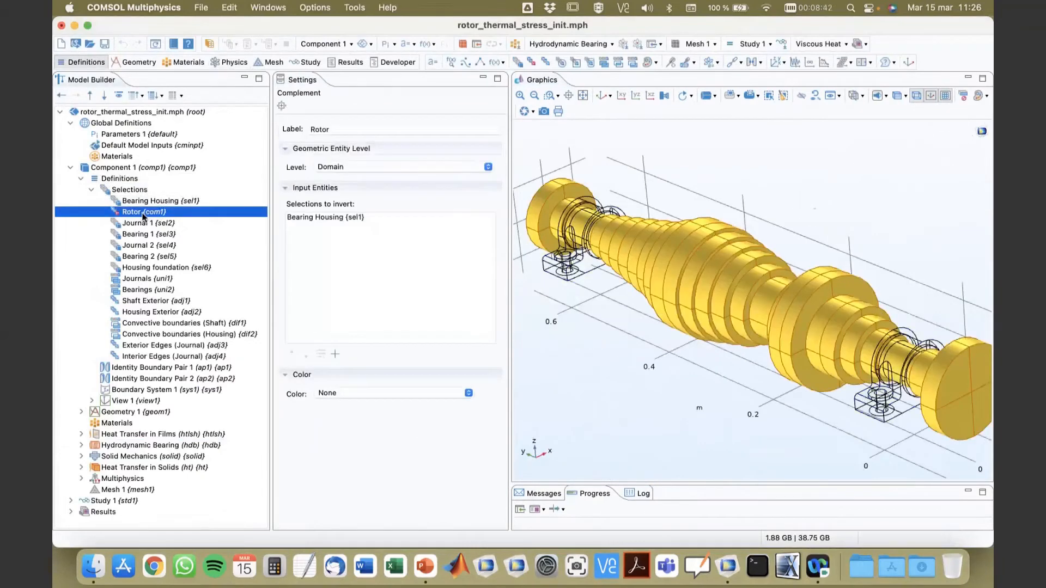
{"action": "left_click", "coordinate": [139, 223]}
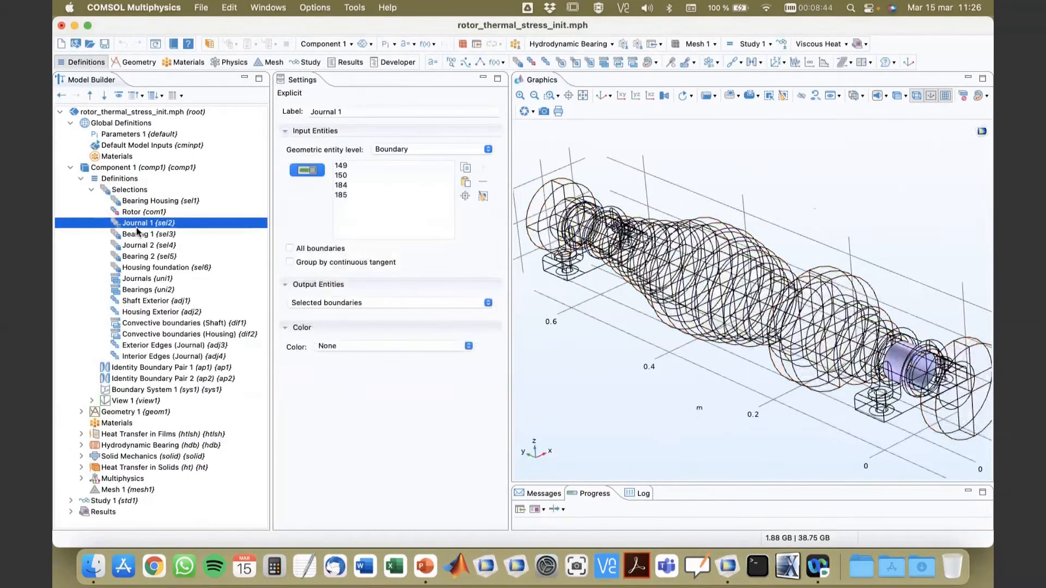
{"action": "left_click_drag", "start_coordinate": [613, 349], "coordinate": [618, 347]}
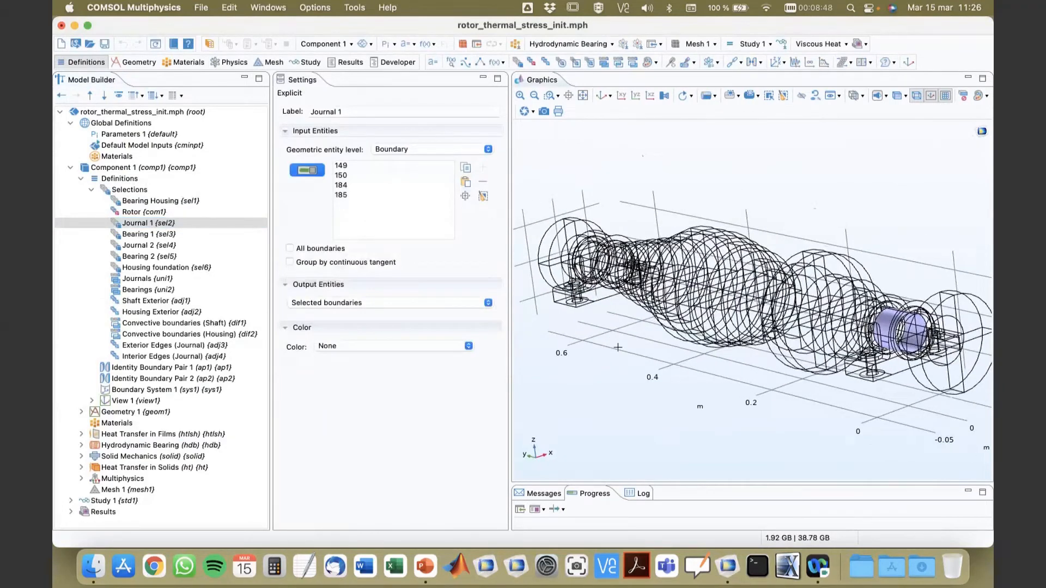
{"action": "left_click_drag", "start_coordinate": [617, 349], "coordinate": [622, 346]}
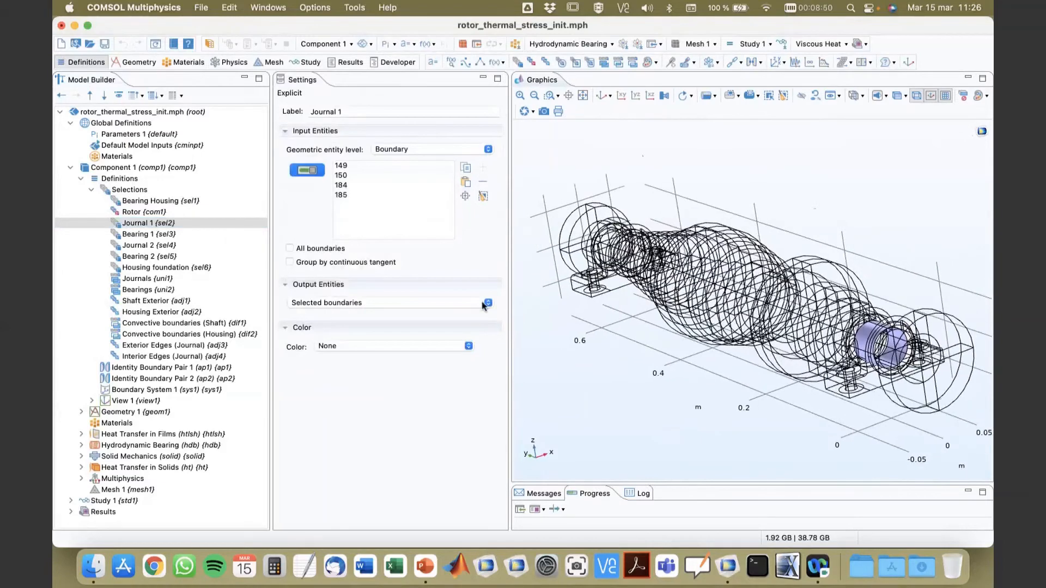
Step: Check the boundaries of the Bearing 1, Journal 2, Bearing 2 and Housing foundation selections on the model
{"action": "left_click", "coordinate": [162, 235]}
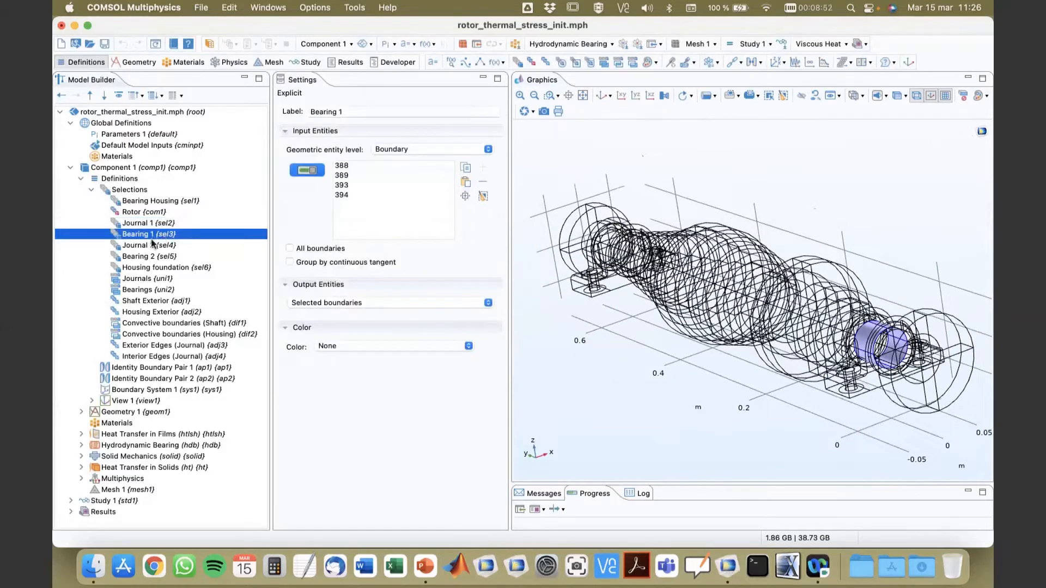
{"action": "left_click", "coordinate": [154, 247]}
{"action": "scroll", "coordinate": [657, 347], "scroll_direction": "up", "scroll_amount": 5}
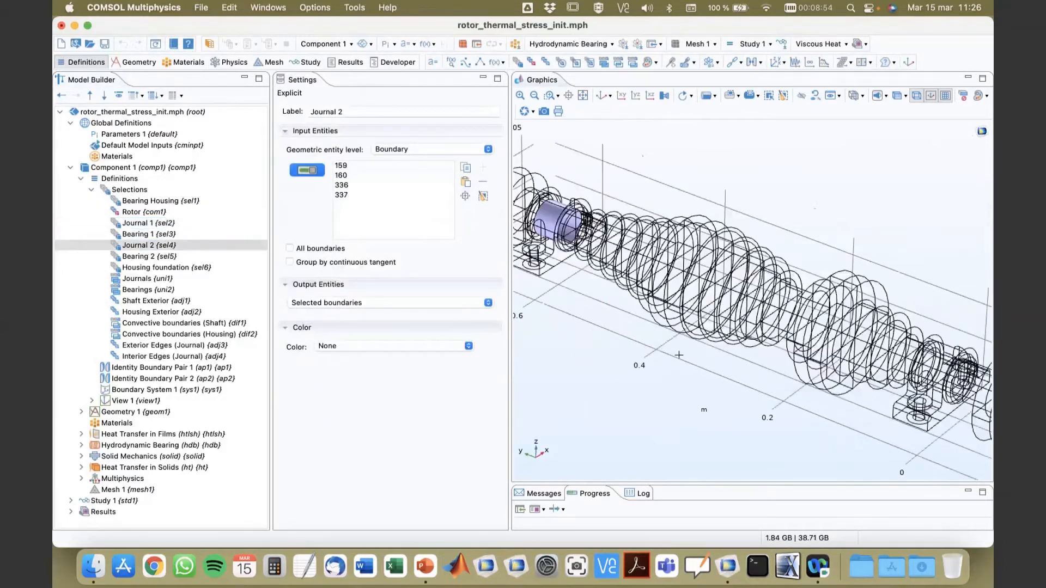
{"action": "left_click", "coordinate": [146, 257]}
{"action": "left_click", "coordinate": [147, 268]}
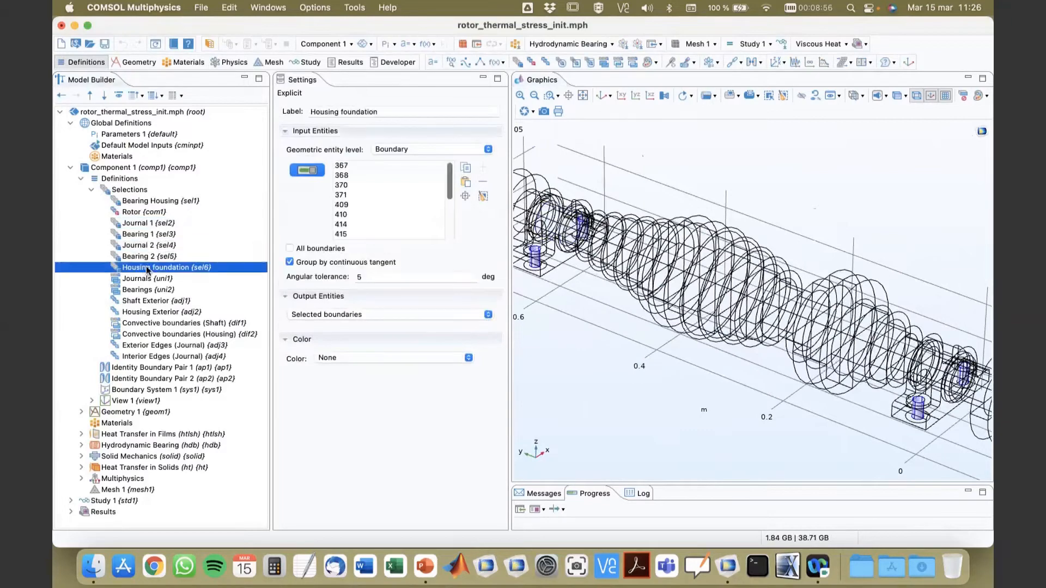
Step: Examine the Housing foundation selection's boundaries on the model from several viewing angles
{"action": "left_click", "coordinate": [148, 279]}
{"action": "left_click", "coordinate": [152, 269]}
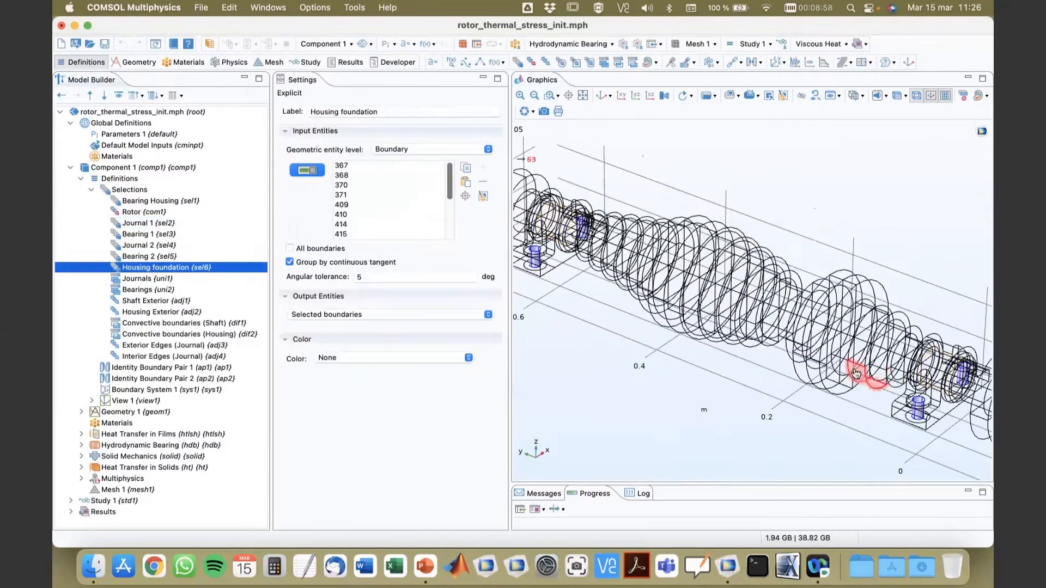
{"action": "left_click_drag", "start_coordinate": [750, 404], "coordinate": [471, 337]}
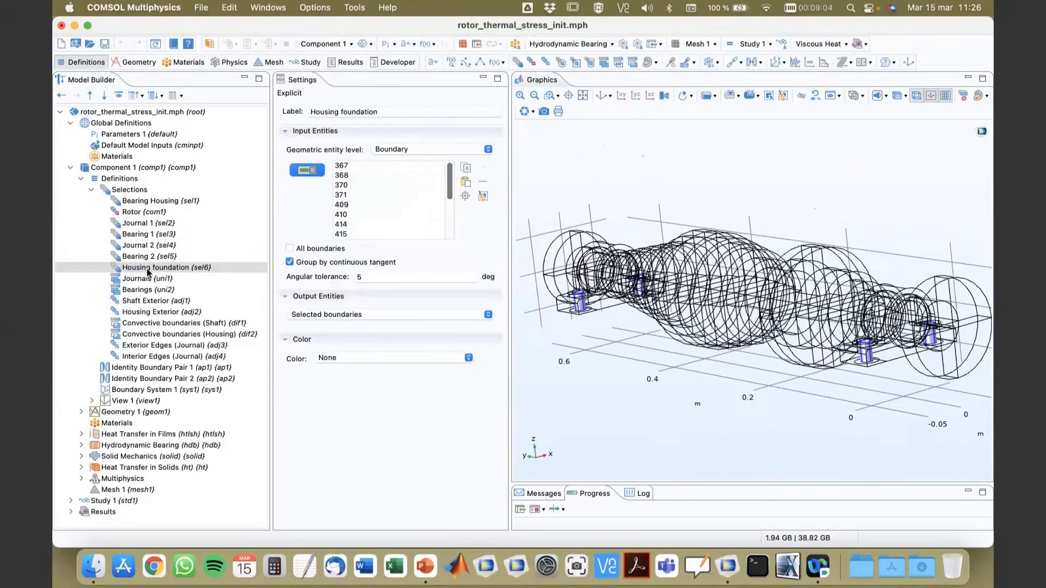
{"action": "left_click_drag", "start_coordinate": [597, 387], "coordinate": [609, 422]}
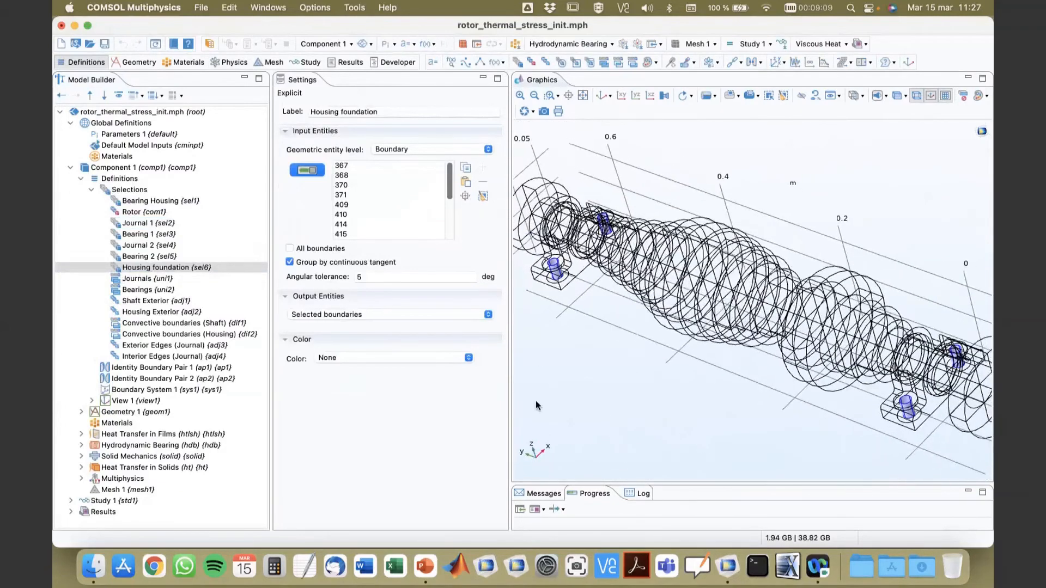
Step: Check the boundaries of the Journals, Bearings and Shaft Exterior selections on the model from different angles
{"action": "left_click", "coordinate": [136, 279]}
{"action": "left_click_drag", "start_coordinate": [744, 391], "coordinate": [687, 370]}
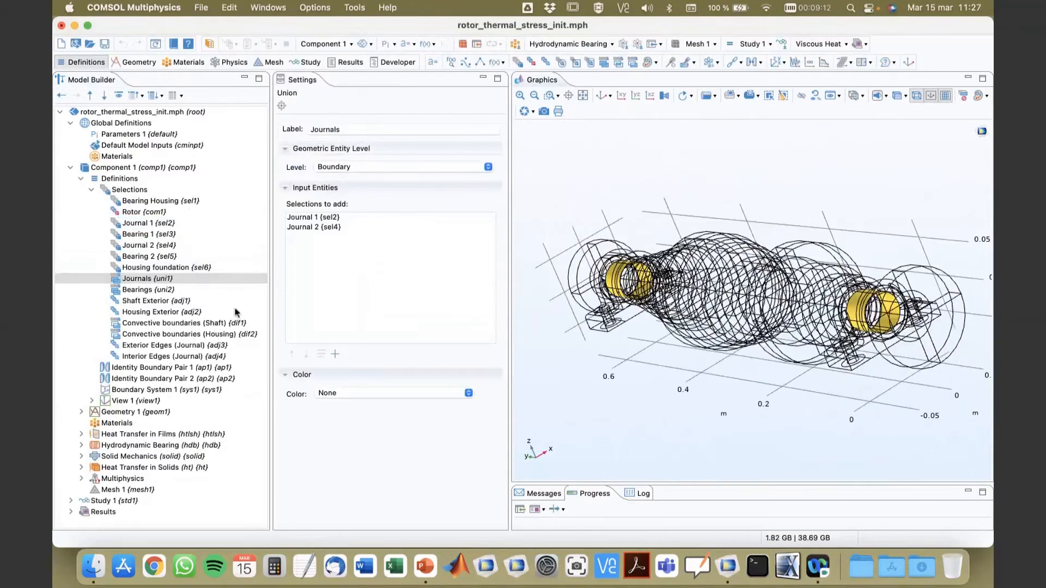
{"action": "left_click", "coordinate": [154, 290]}
{"action": "left_click", "coordinate": [155, 301]}
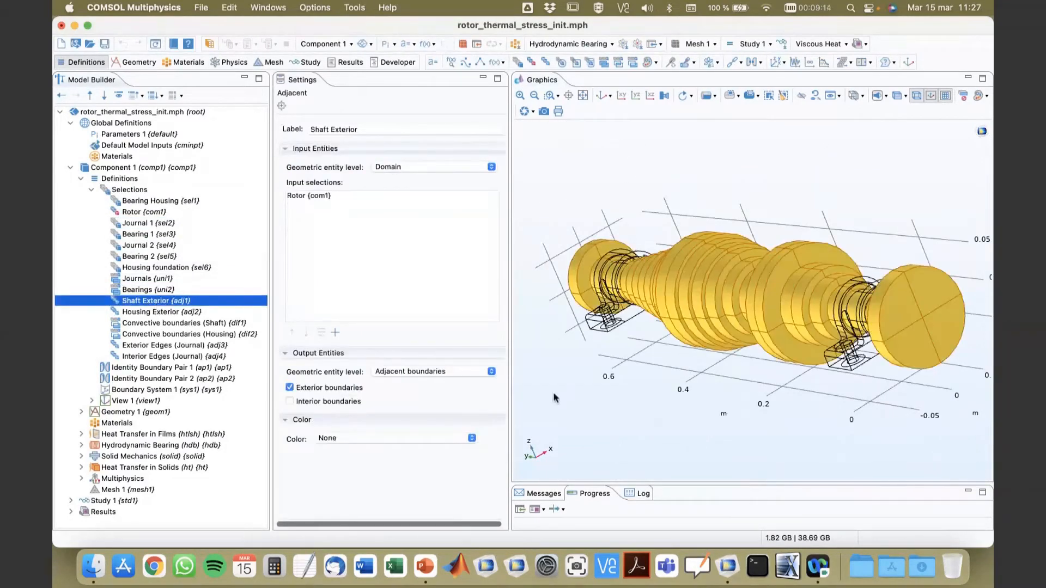
{"action": "left_click_drag", "start_coordinate": [699, 410], "coordinate": [801, 354]}
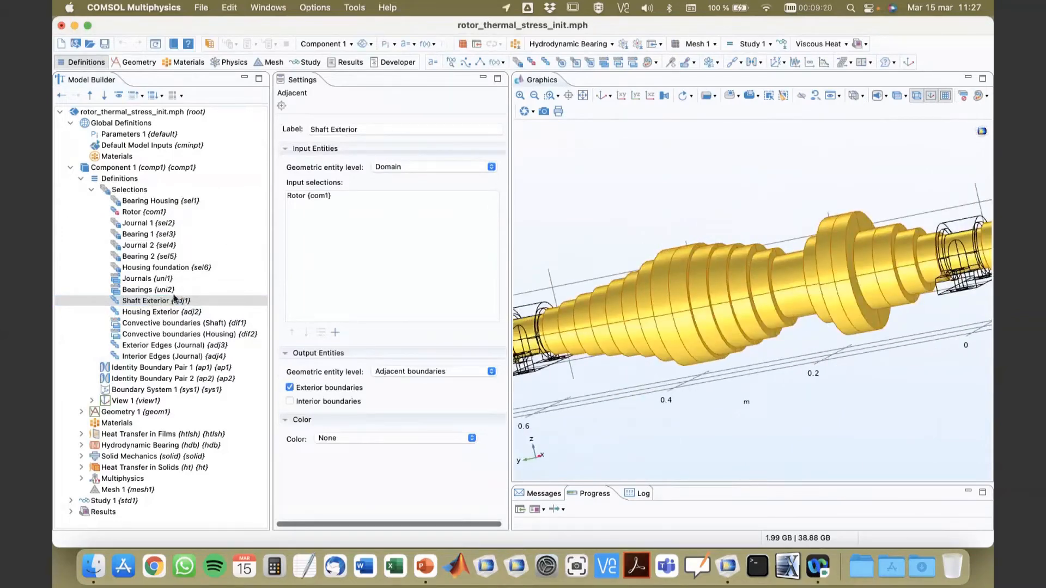
{"action": "left_click_drag", "start_coordinate": [763, 405], "coordinate": [736, 419]}
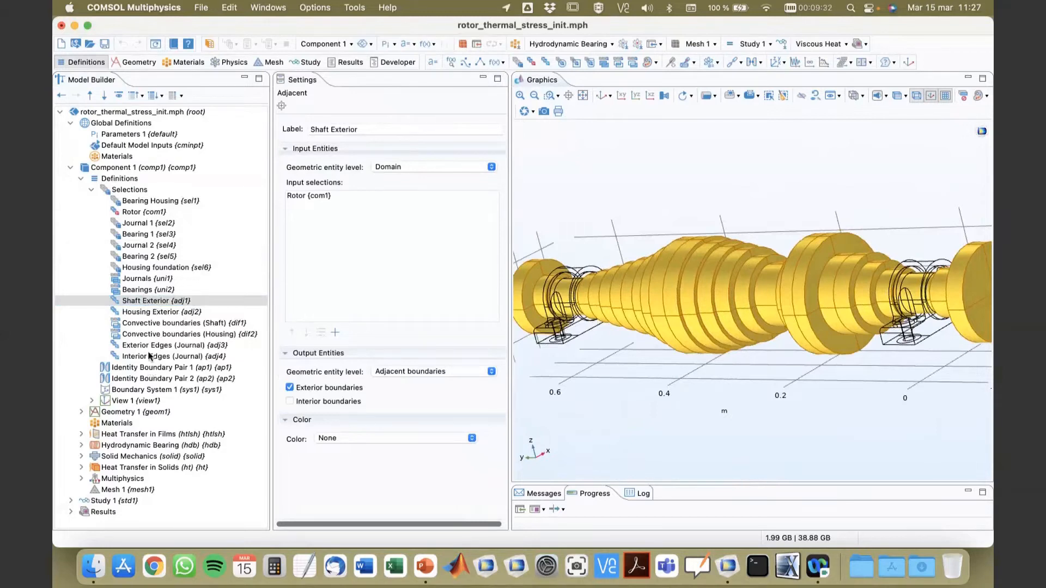
Step: Add a Variables node to Component 1's definitions and load its variables from rotor_thermal_stress_var.txt
{"action": "left_click", "coordinate": [91, 189]}
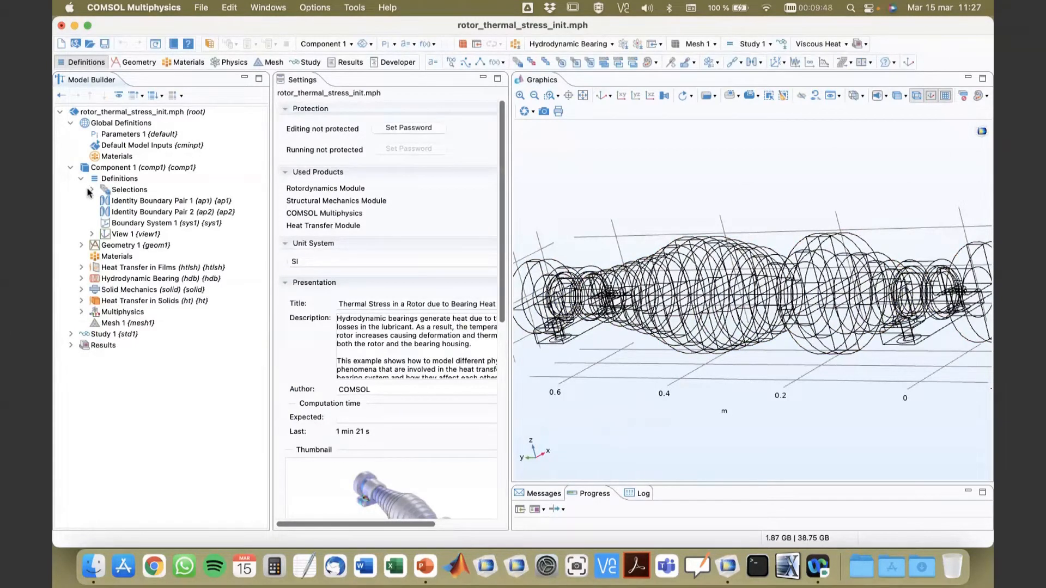
{"action": "left_click", "coordinate": [115, 181]}
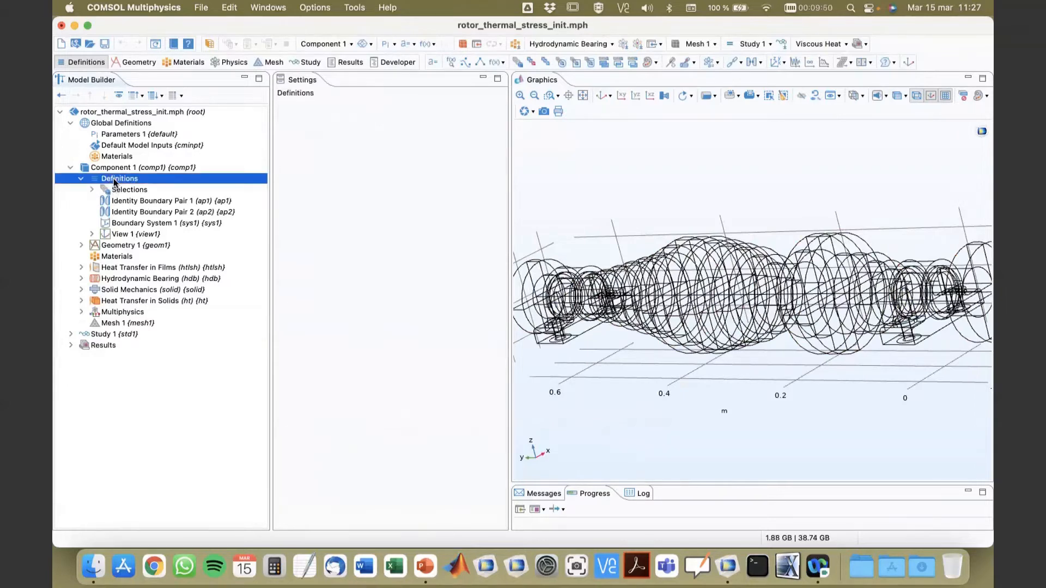
{"action": "right_click", "coordinate": [115, 181]}
{"action": "left_click", "coordinate": [136, 188]}
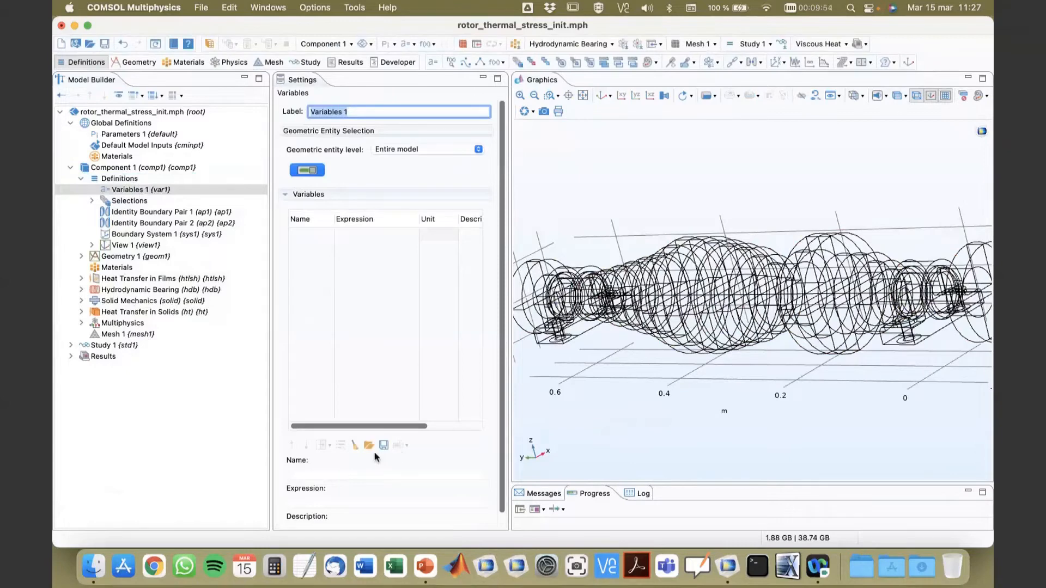
{"action": "left_click", "coordinate": [369, 445]}
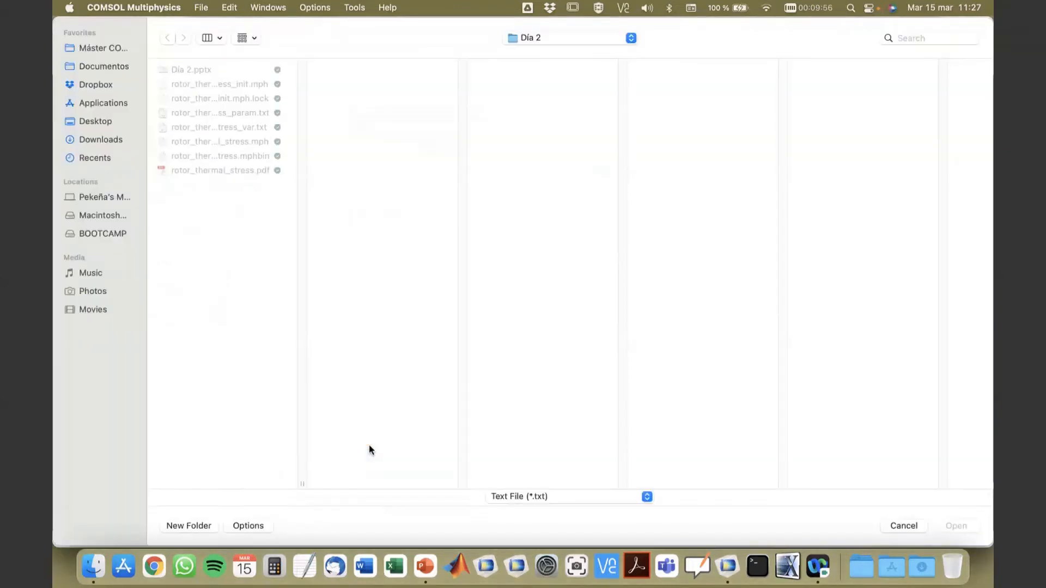
{"action": "left_click", "coordinate": [241, 127]}
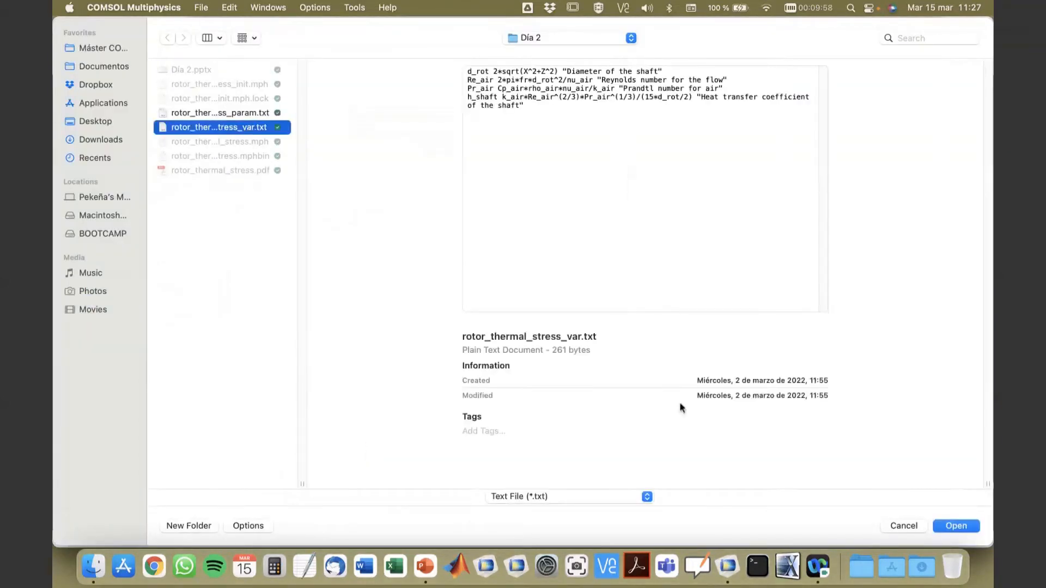
{"action": "left_click", "coordinate": [961, 529]}
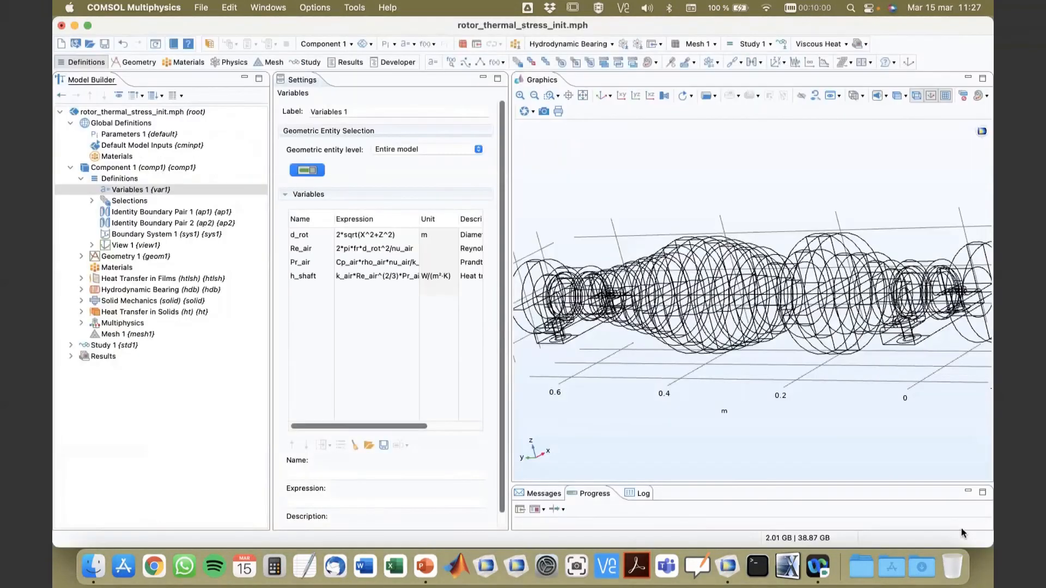
Step: Widen the settings area and expression column, and review the d_rot, Re_air, Pr_air and h_shaft variable definitions
{"action": "left_click_drag", "start_coordinate": [509, 224], "coordinate": [632, 232]}
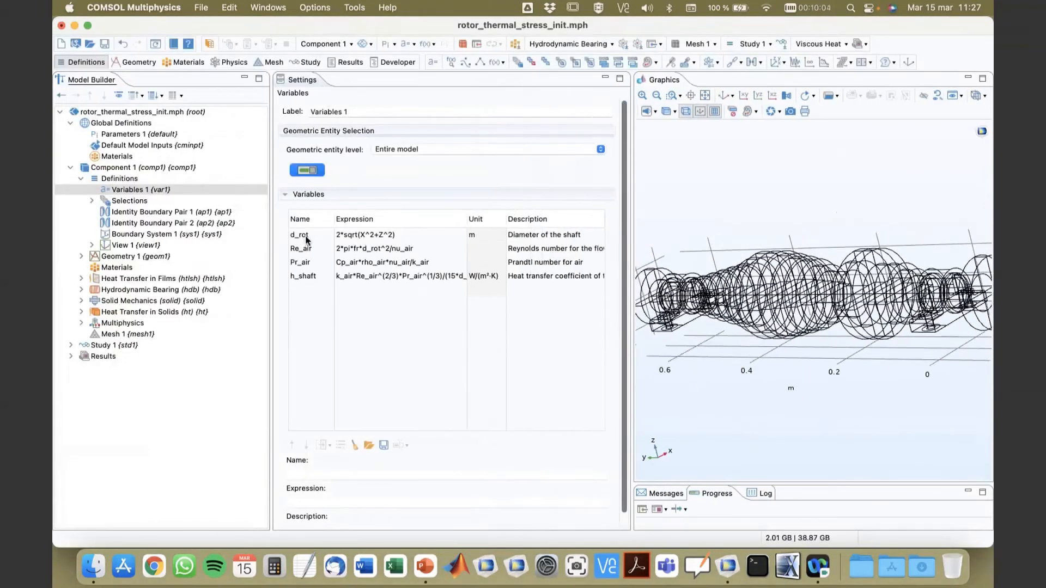
{"action": "left_click", "coordinate": [516, 239]}
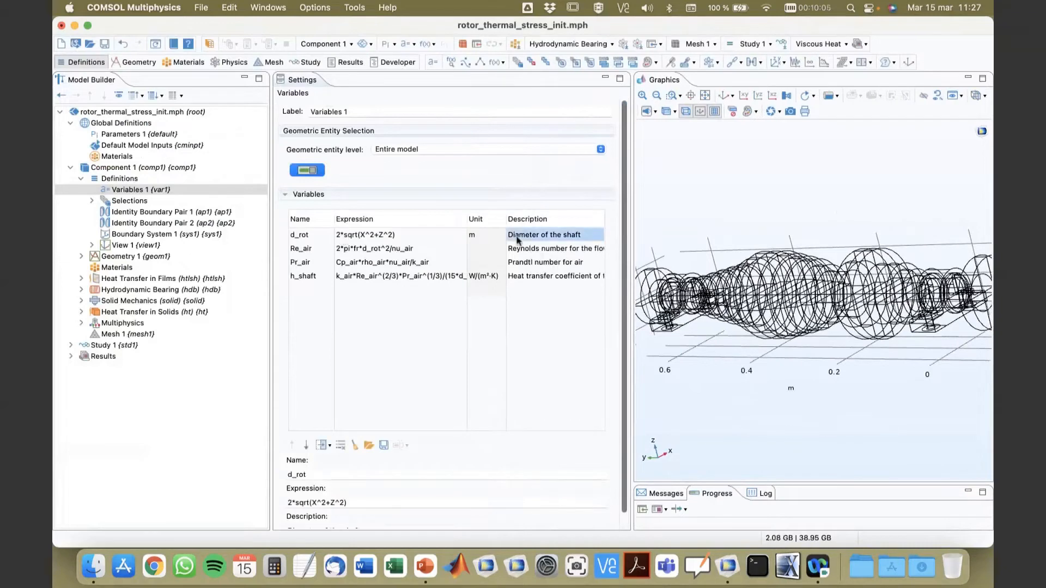
{"action": "left_click", "coordinate": [376, 237]}
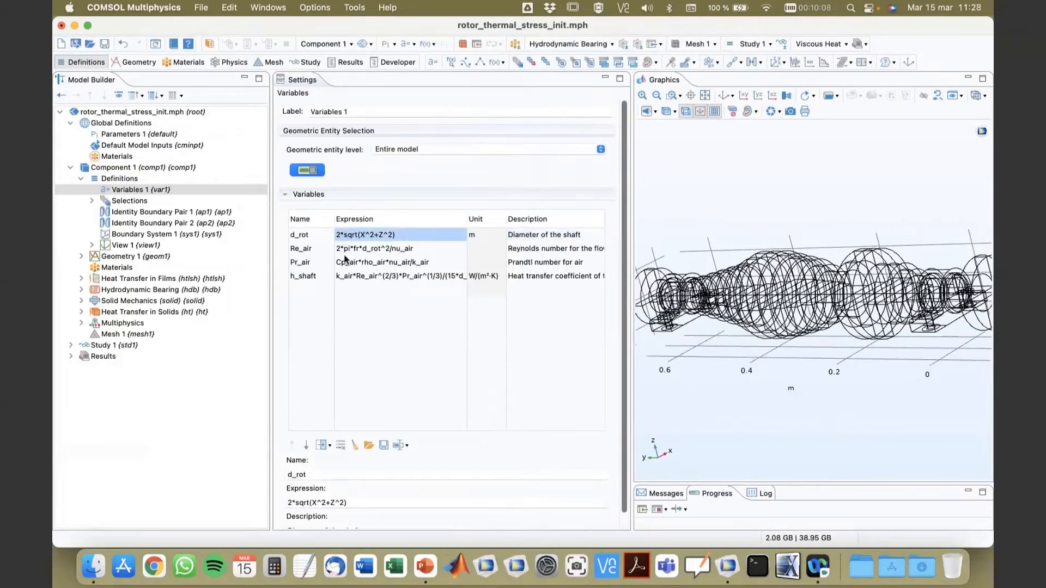
{"action": "left_click", "coordinate": [308, 250]}
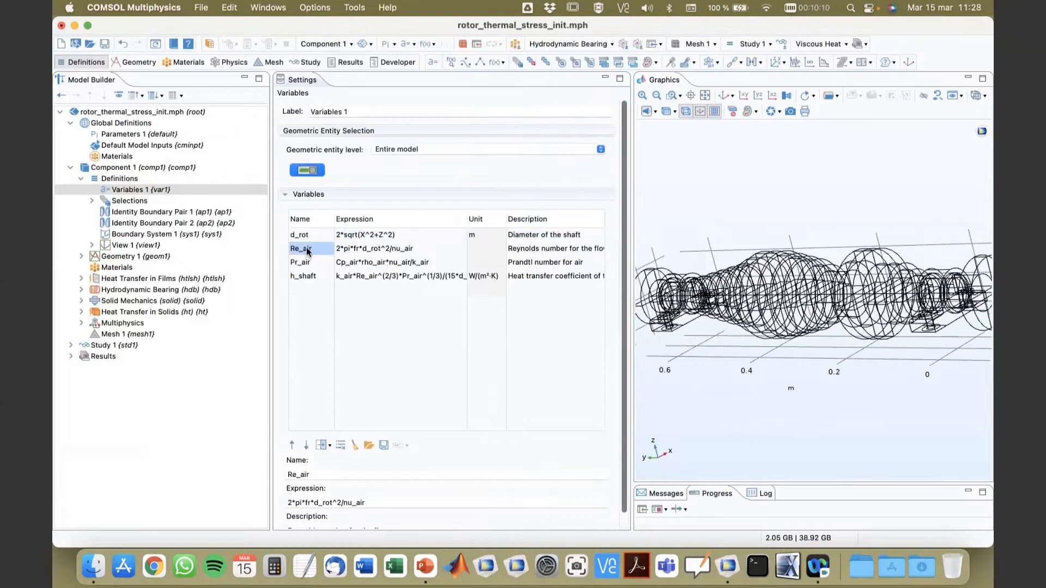
{"action": "left_click", "coordinate": [308, 264]}
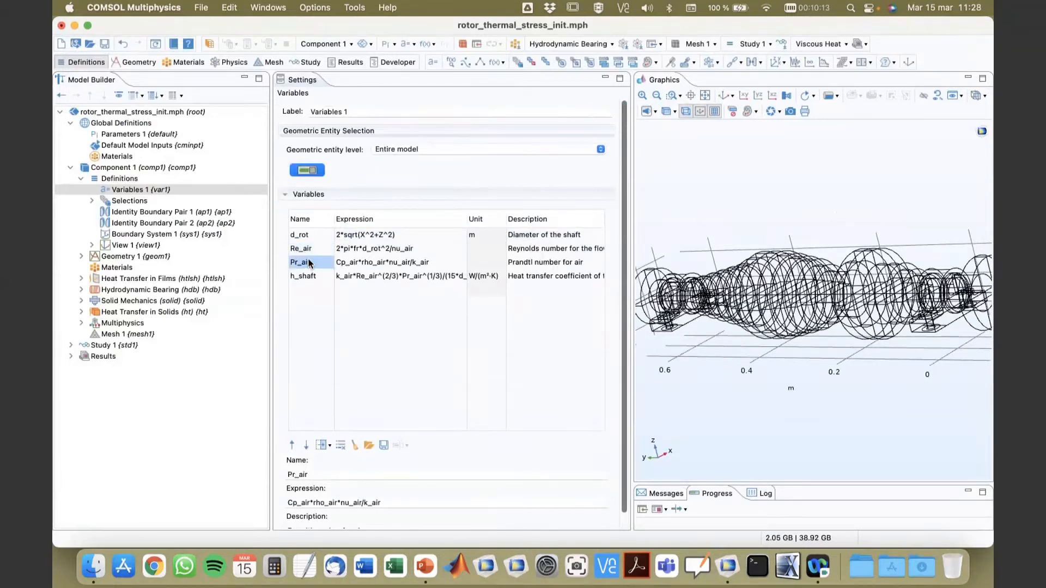
{"action": "left_click", "coordinate": [392, 252]}
{"action": "left_click", "coordinate": [393, 265]}
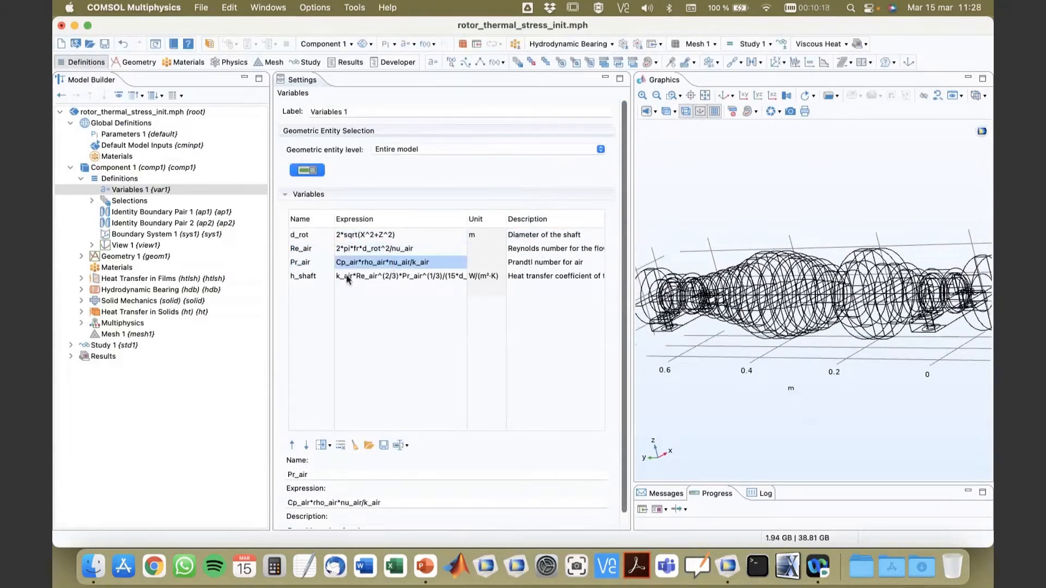
{"action": "left_click", "coordinate": [308, 279]}
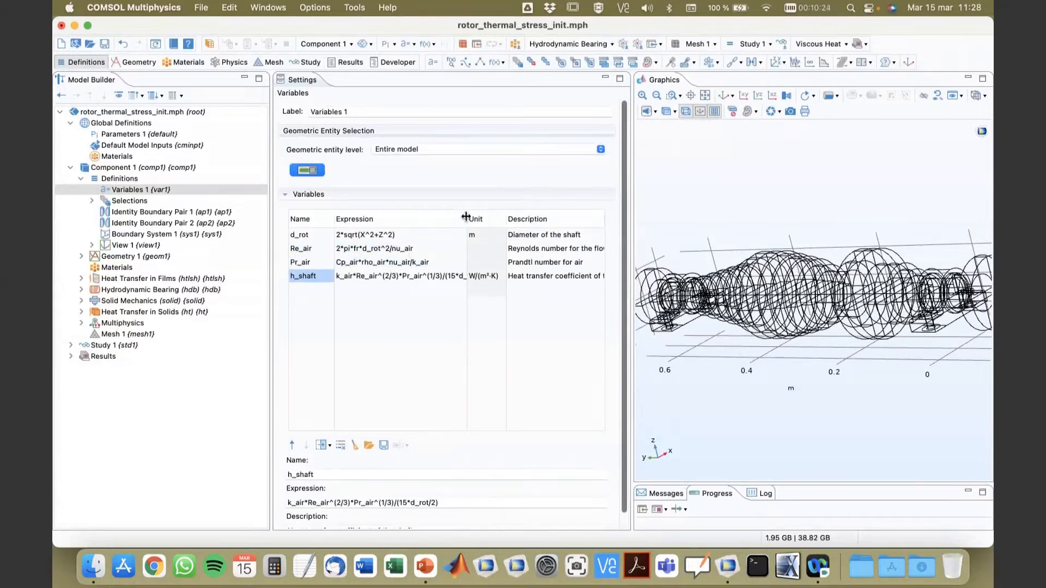
{"action": "left_click_drag", "start_coordinate": [467, 218], "coordinate": [503, 222]}
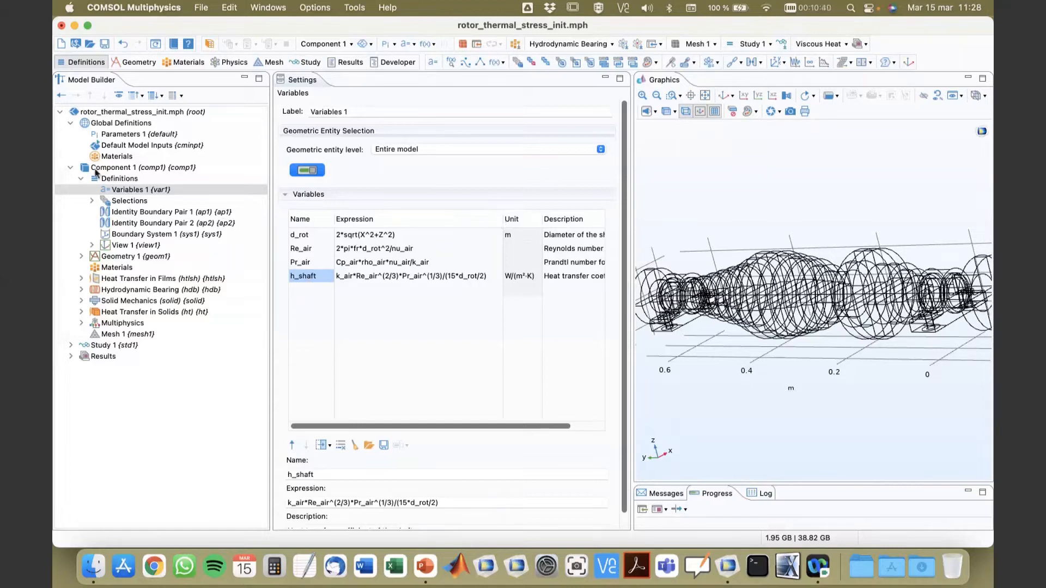
Step: Revisit the predefined selections list and examine the Bearing Housing domains on the rotated model
{"action": "left_click", "coordinate": [91, 200]}
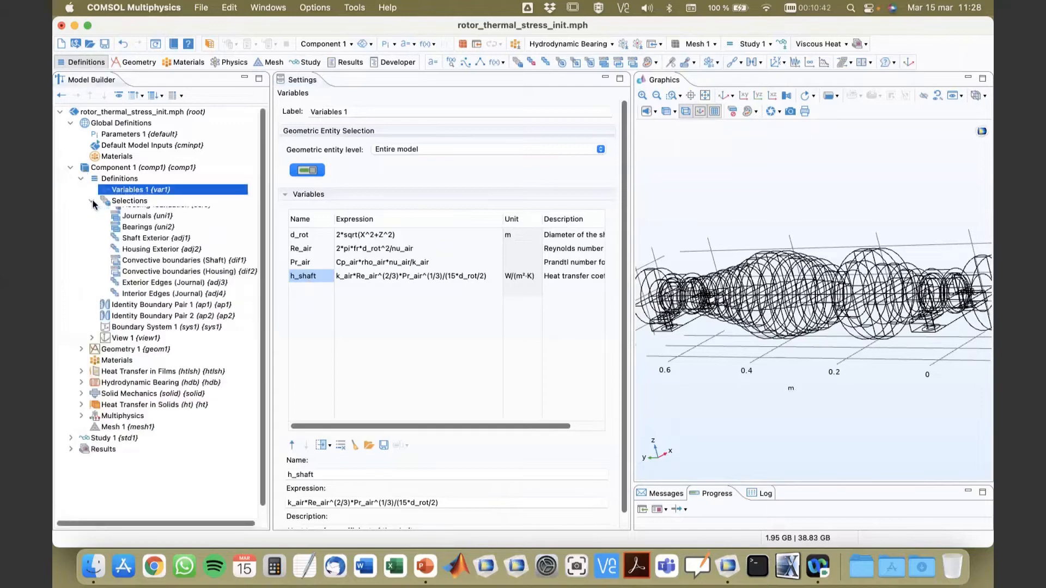
{"action": "left_click", "coordinate": [91, 200]}
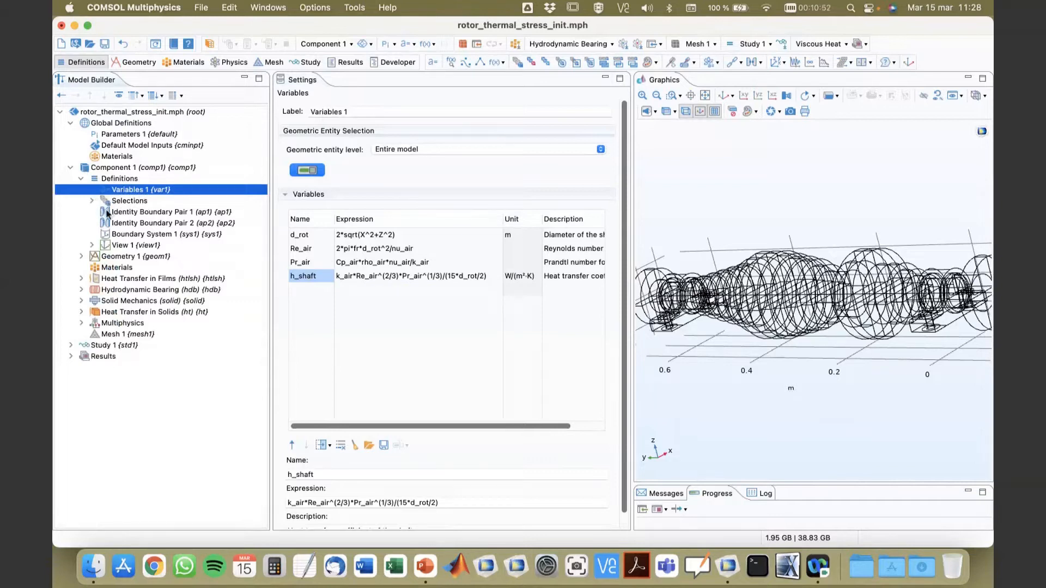
{"action": "left_click", "coordinate": [92, 201]}
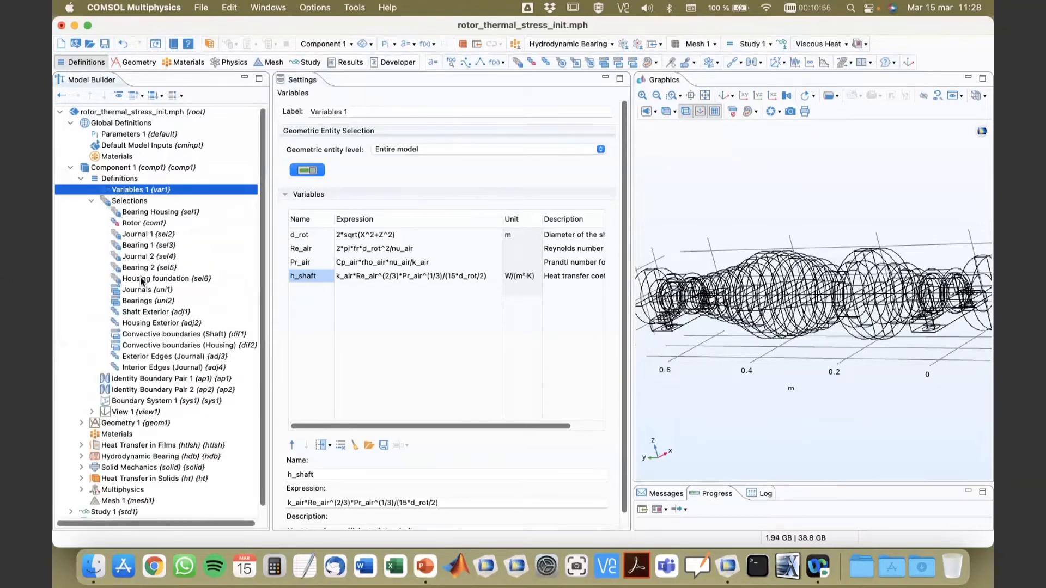
{"action": "left_click", "coordinate": [137, 215]}
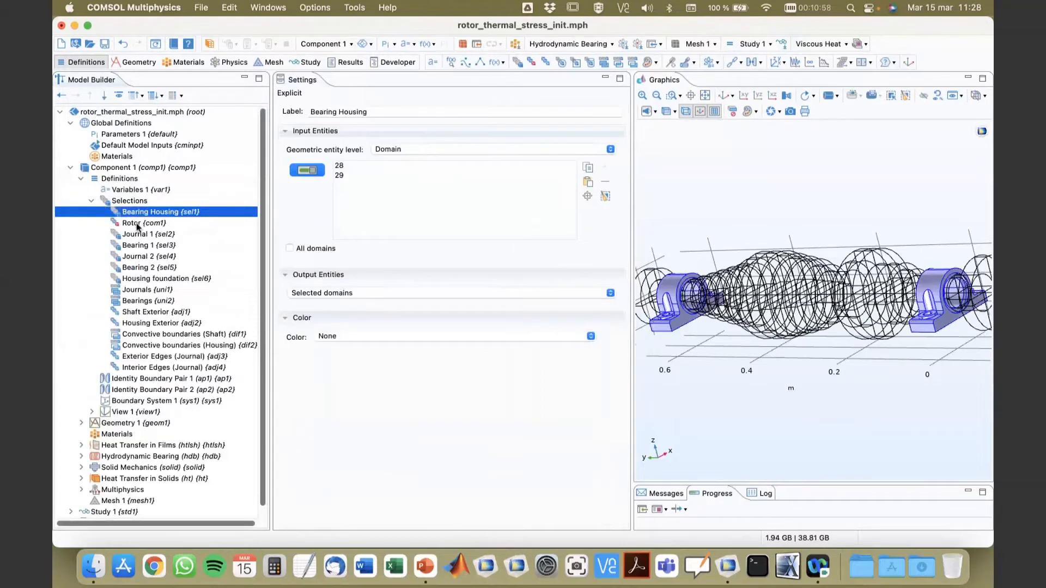
{"action": "left_click_drag", "start_coordinate": [702, 381], "coordinate": [718, 398]}
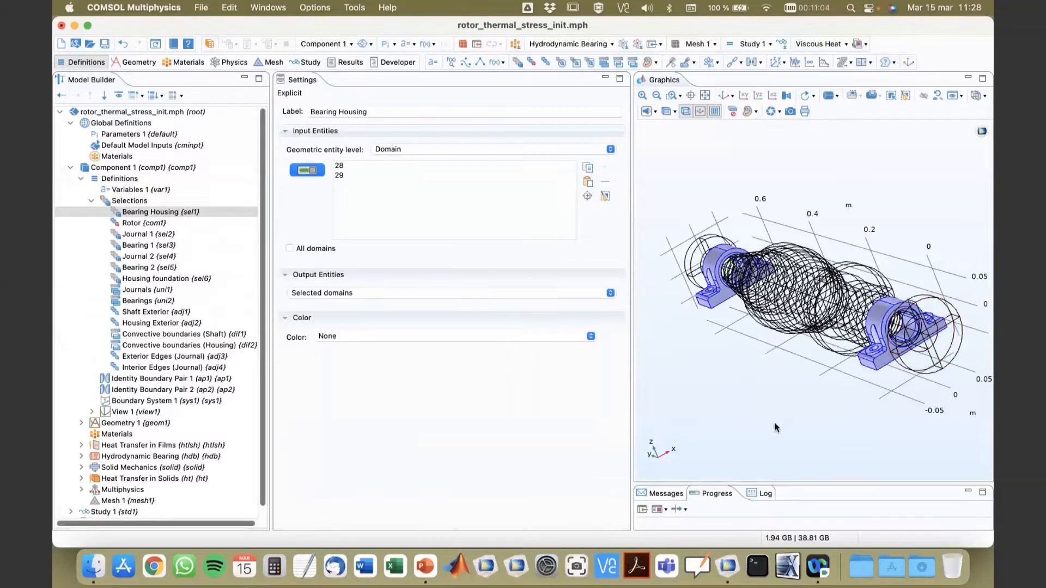
{"action": "scroll", "coordinate": [158, 424], "scroll_direction": "down", "scroll_amount": 1}
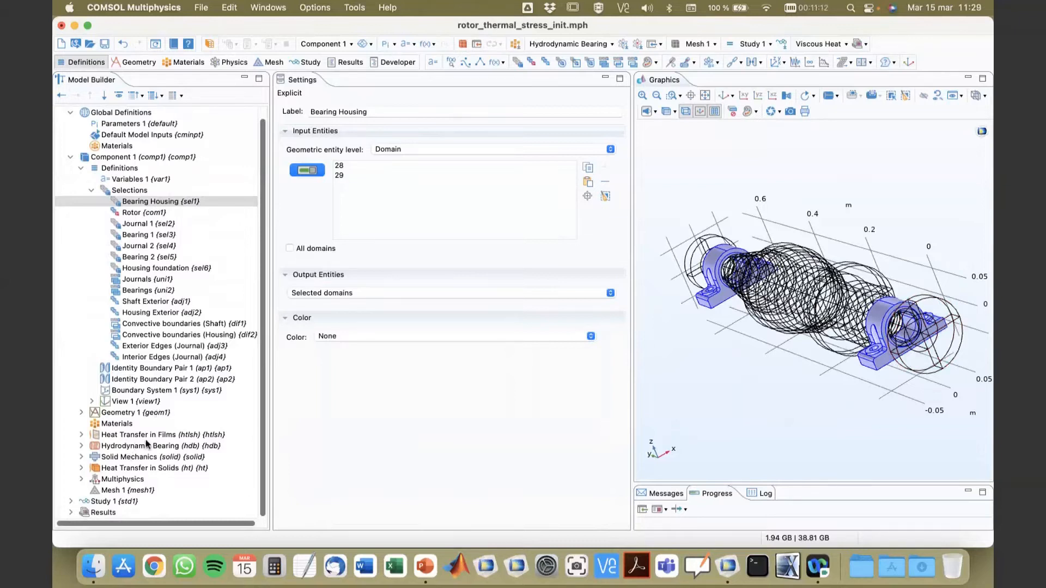
{"action": "left_click", "coordinate": [91, 190]}
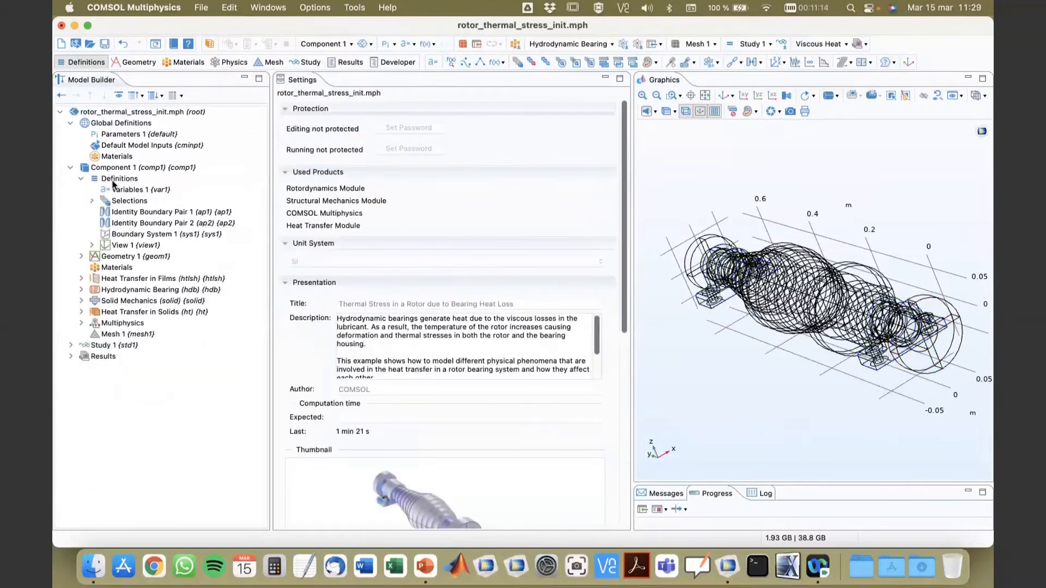
Step: Add a General Extrusion nonlocal coupling to Component 1's definitions
{"action": "left_click", "coordinate": [112, 180]}
{"action": "right_click", "coordinate": [113, 179]}
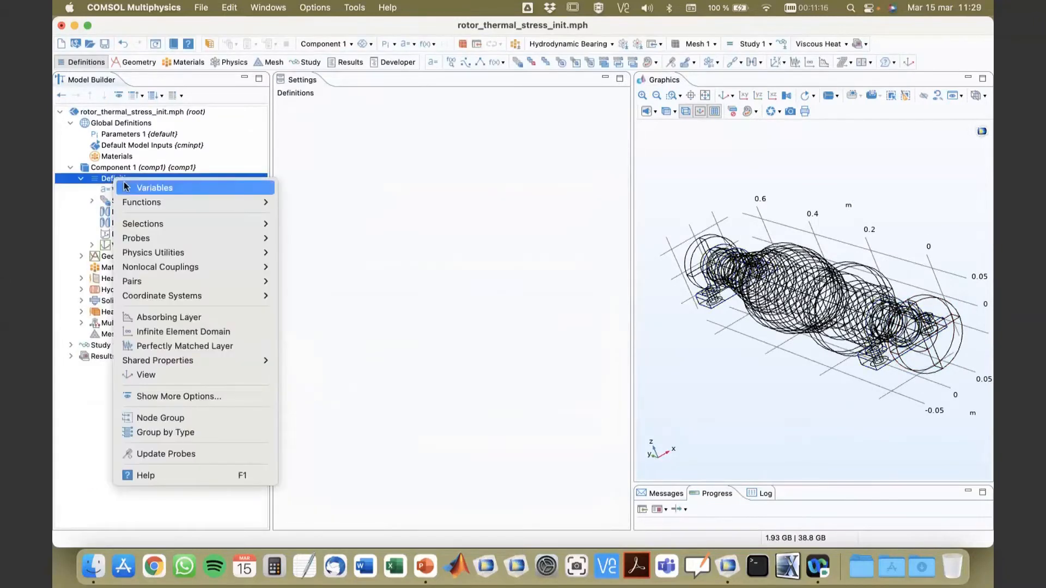
{"action": "mouse_move", "coordinate": [164, 267]}
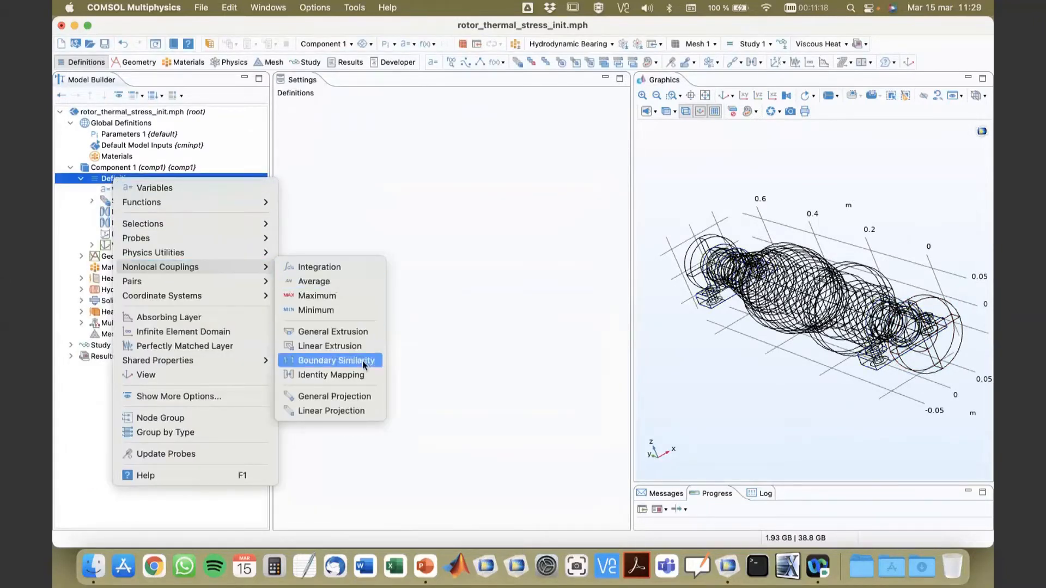
{"action": "left_click", "coordinate": [335, 332]}
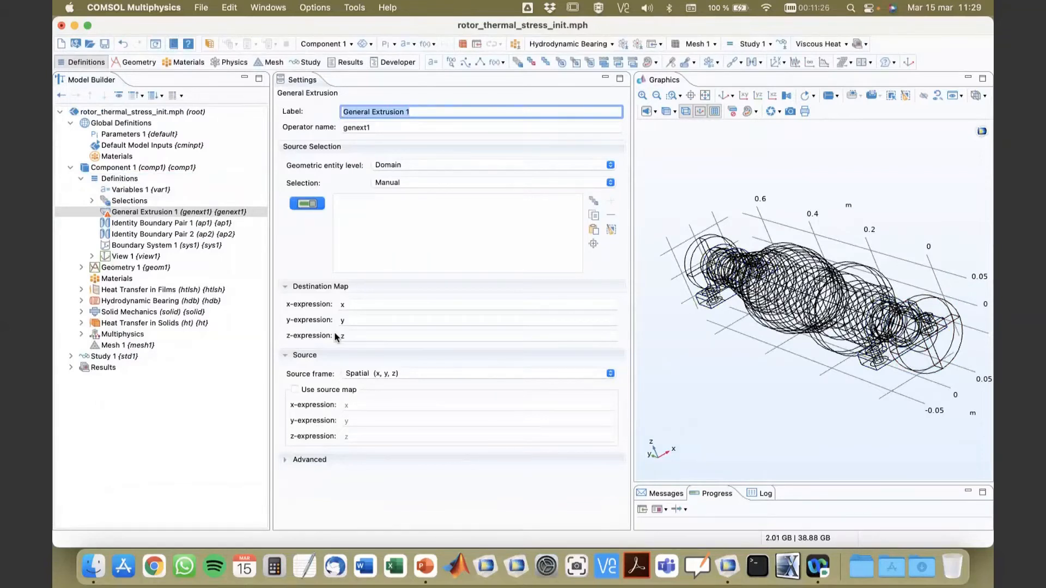
Step: Set the General Extrusion's source to boundary level with the Bearings selection and inspect it on the model
{"action": "left_click", "coordinate": [432, 164]}
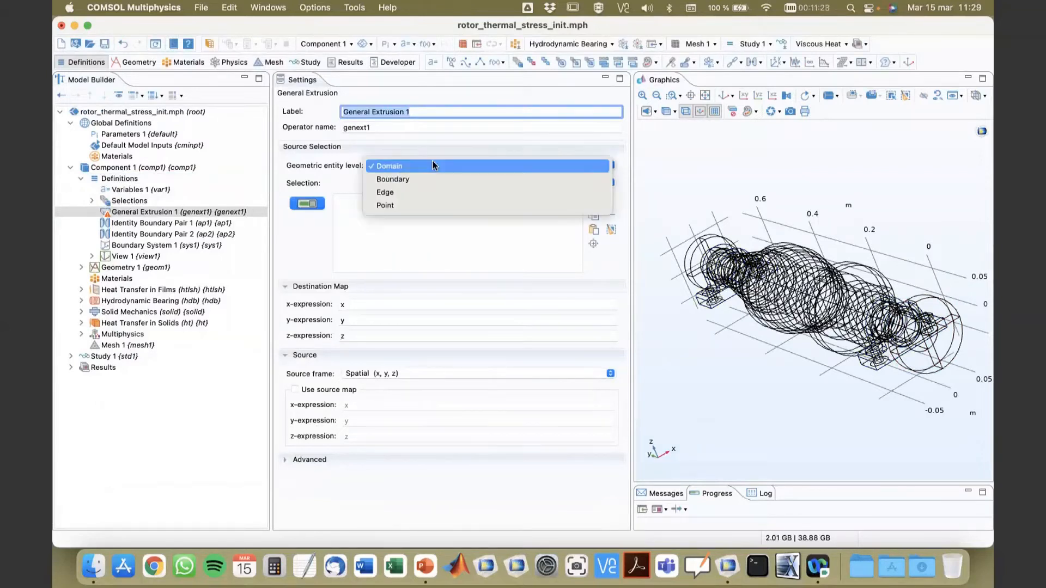
{"action": "left_click", "coordinate": [424, 178]}
{"action": "left_click", "coordinate": [424, 182]}
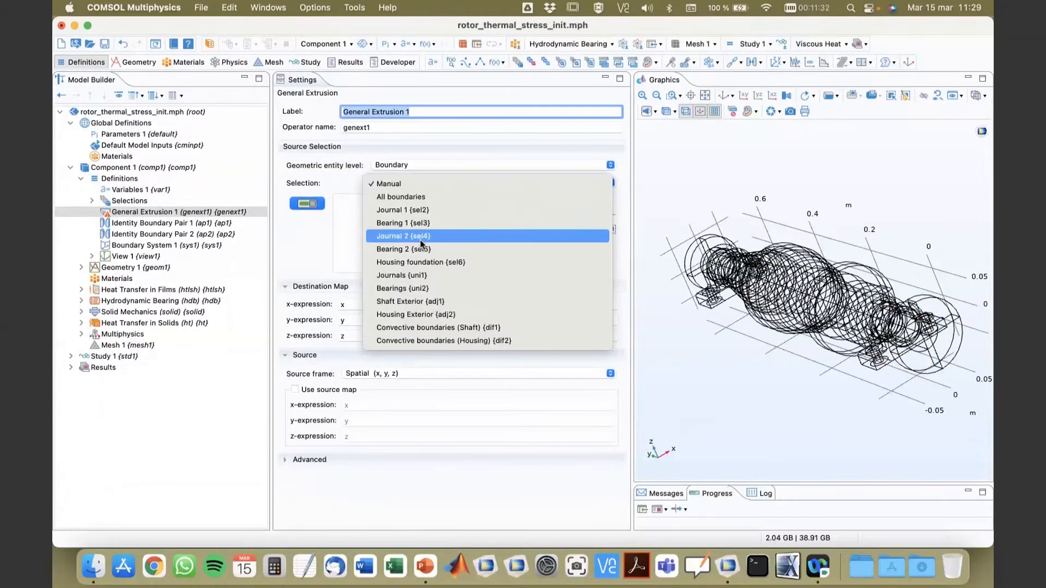
{"action": "left_click", "coordinate": [424, 288]}
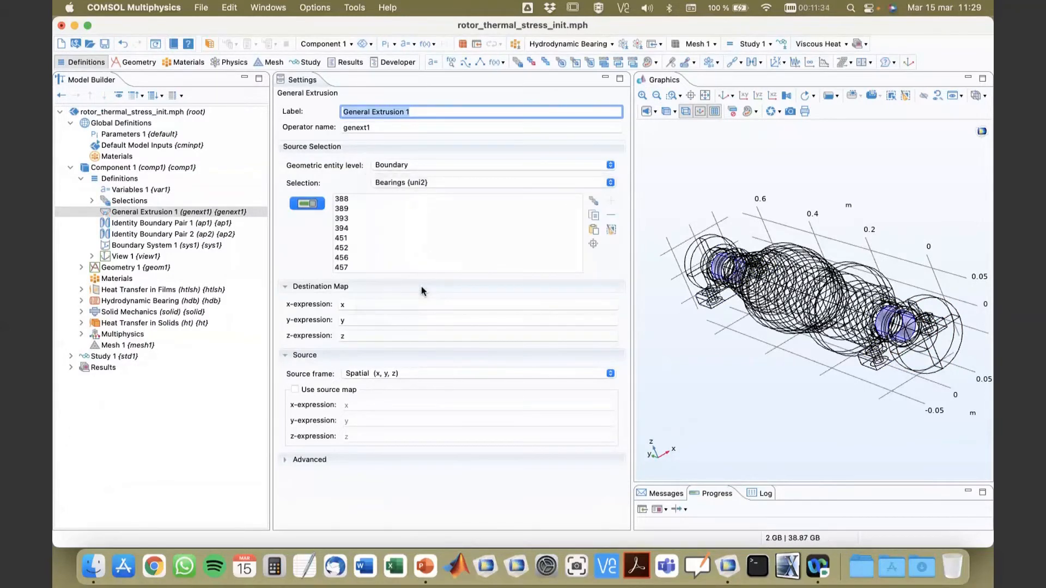
{"action": "scroll", "coordinate": [782, 412], "scroll_direction": "up", "scroll_amount": 3}
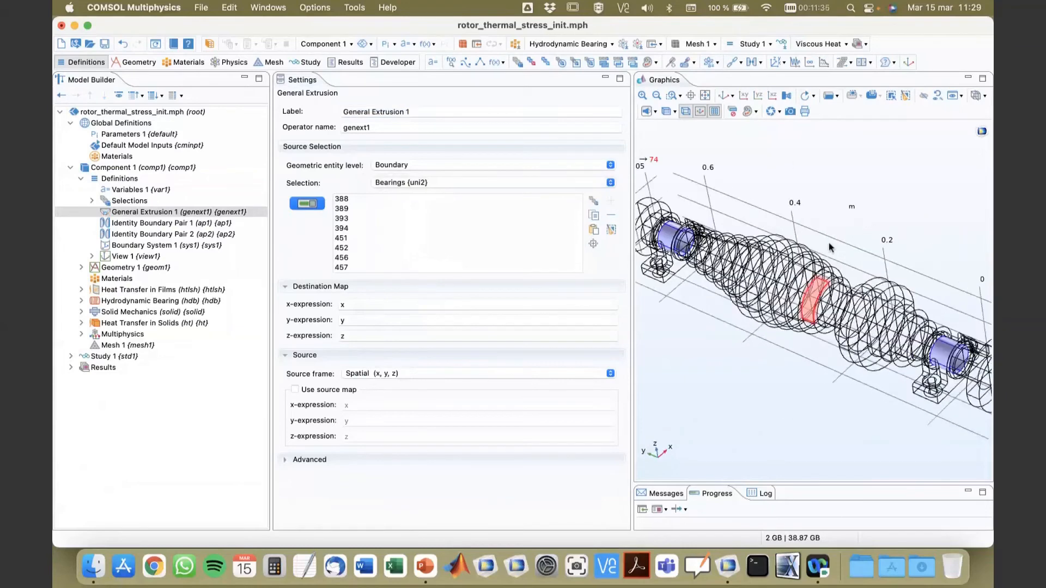
Step: Hide the graphics grid and enlarge the graphics area to inspect the bearing boundaries on the whole rotor
{"action": "left_click", "coordinate": [714, 112]}
{"action": "left_click_drag", "start_coordinate": [781, 199], "coordinate": [821, 230]}
{"action": "left_click_drag", "start_coordinate": [631, 242], "coordinate": [579, 262]}
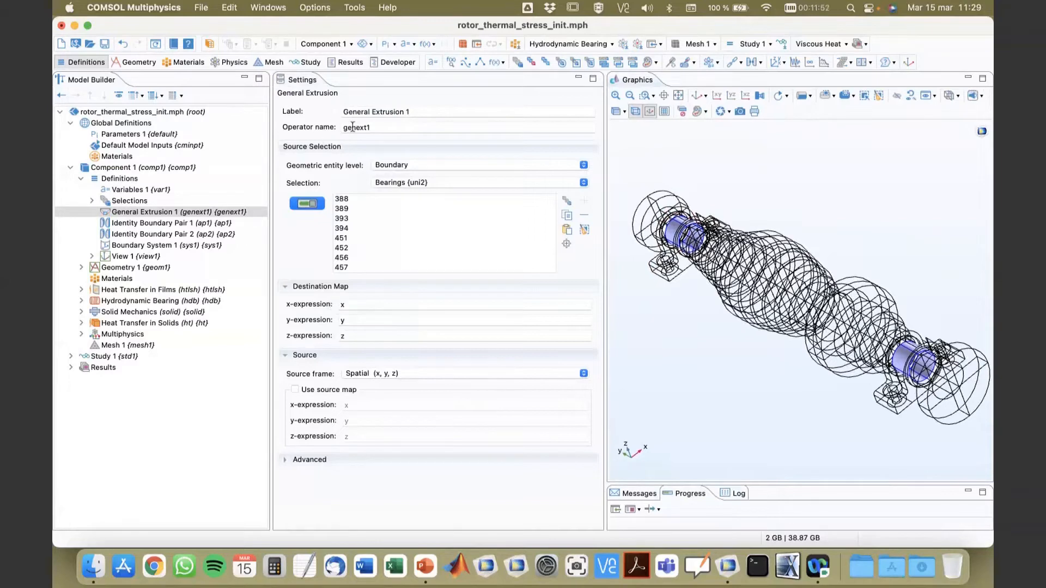
{"action": "left_click_drag", "start_coordinate": [679, 354], "coordinate": [677, 346]}
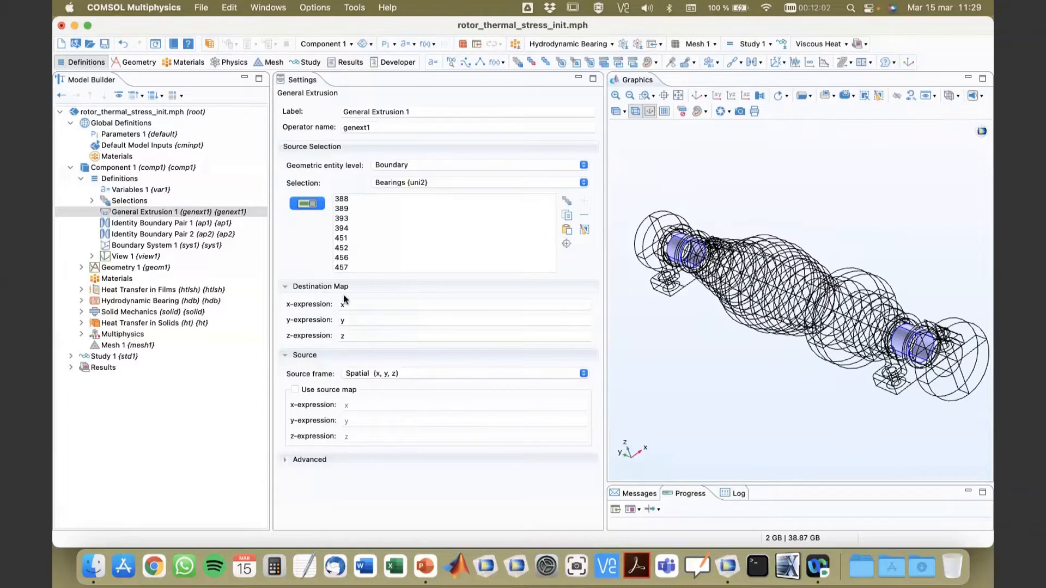
Step: Set the General Extrusion's destination map expressions to X, Y and Z in uppercase
{"action": "left_click", "coordinate": [360, 304]}
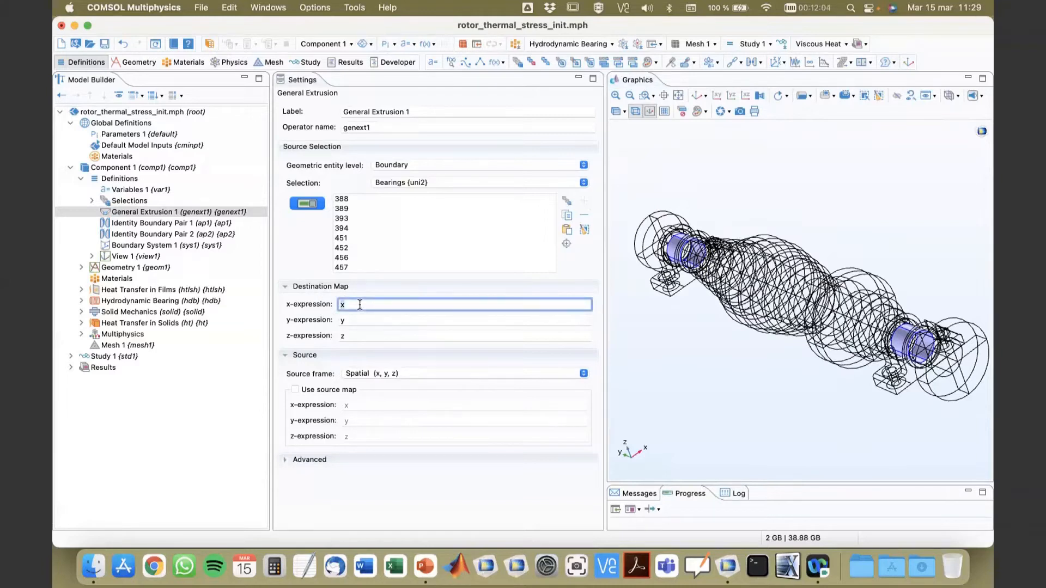
{"action": "type", "text": "X"}
{"action": "key", "text": "Tab"}
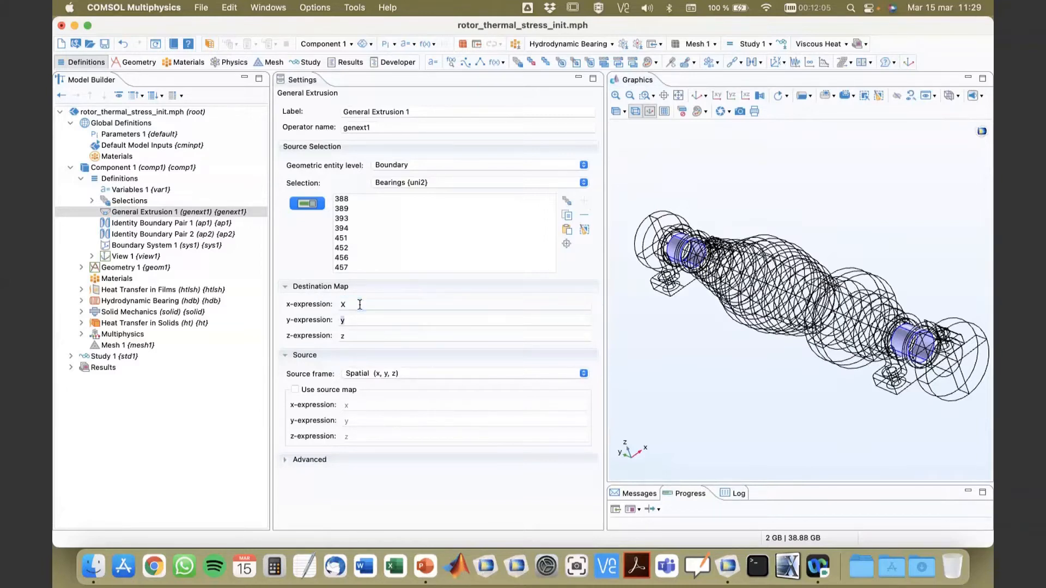
{"action": "type", "text": "YZ"}
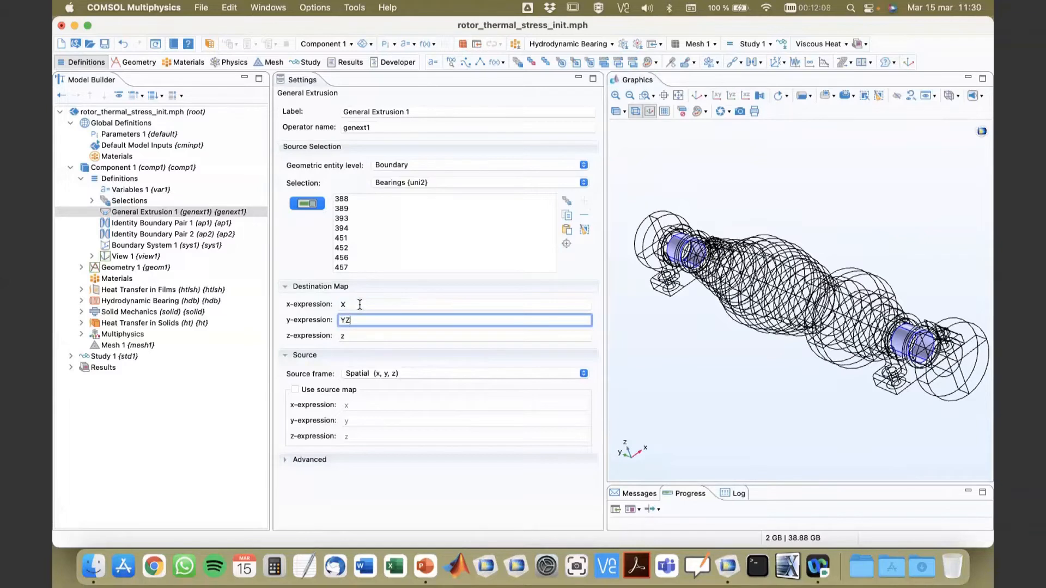
{"action": "key", "text": "BackSpace"}
{"action": "type", "text": "Z"}
{"action": "key", "text": "BackSpace"}
{"action": "key", "text": "Tab"}
{"action": "type", "text": "Z"}
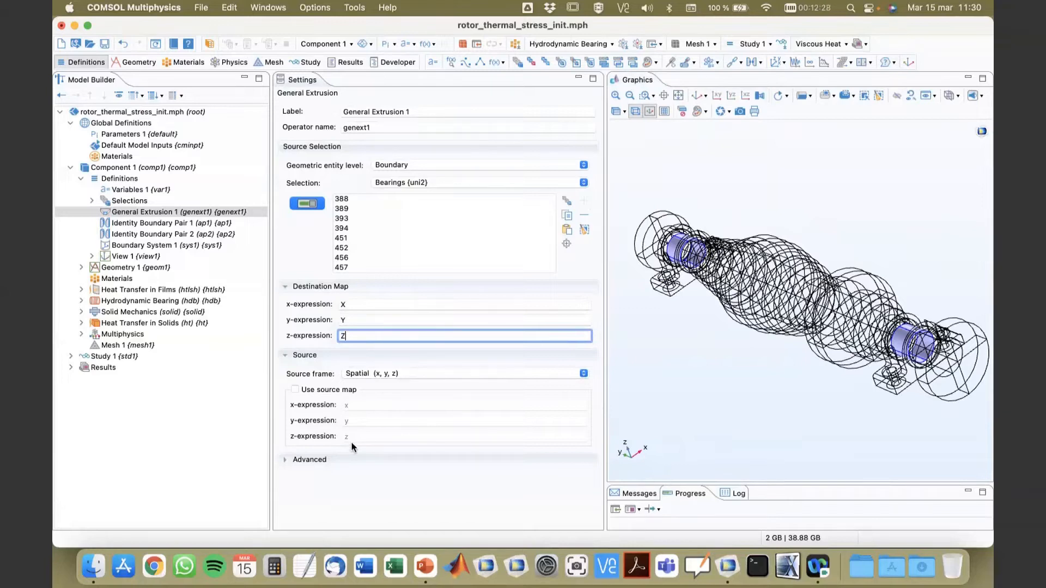
Step: Check the three destination map expressions and set the General Extrusion's source frame to Material (X, Y, Z)
{"action": "left_click", "coordinate": [353, 304]}
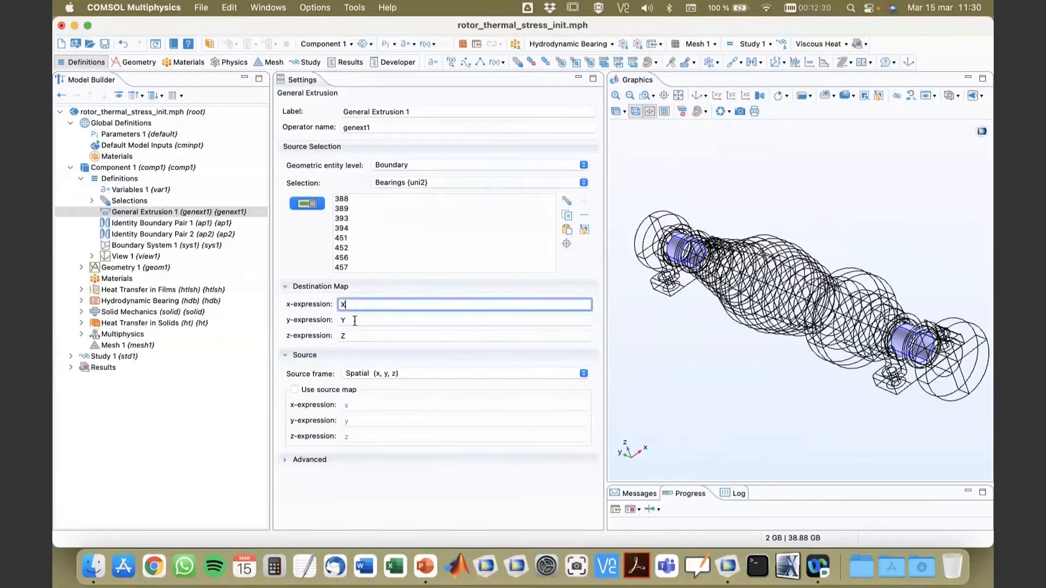
{"action": "left_click", "coordinate": [354, 321]}
{"action": "left_click", "coordinate": [359, 335]}
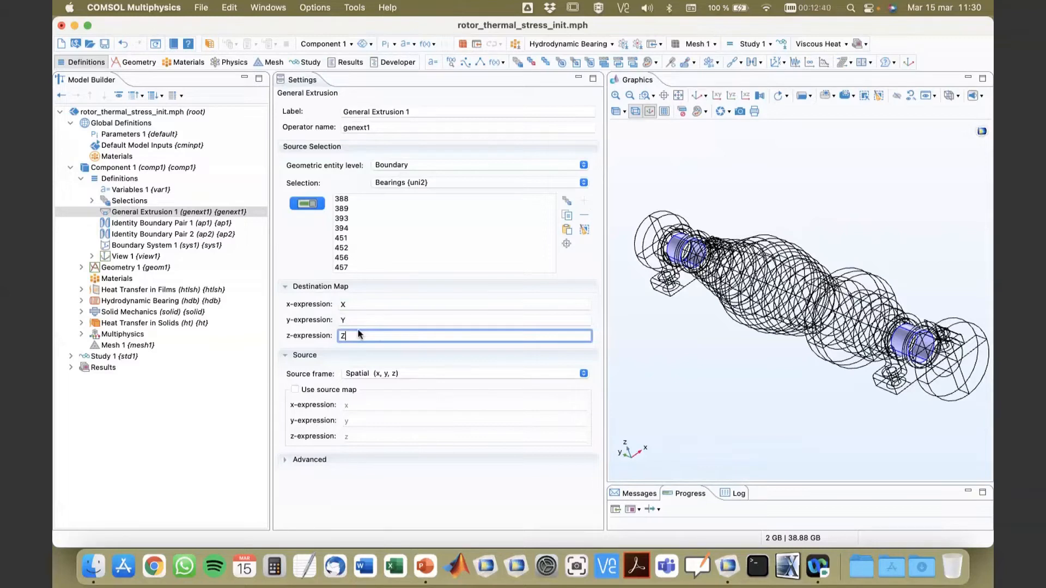
{"action": "left_click", "coordinate": [368, 374]}
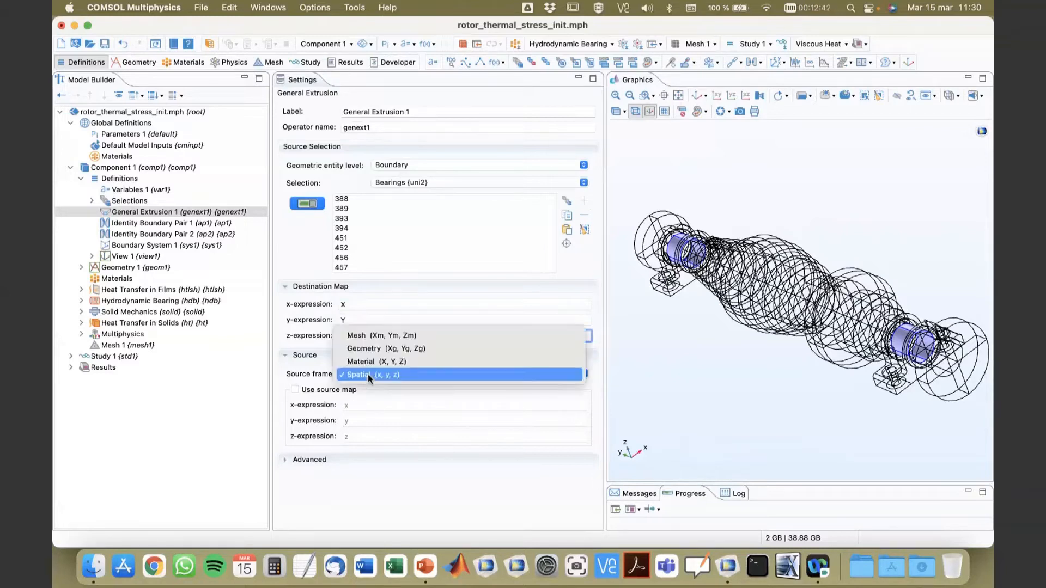
{"action": "left_click", "coordinate": [368, 361]}
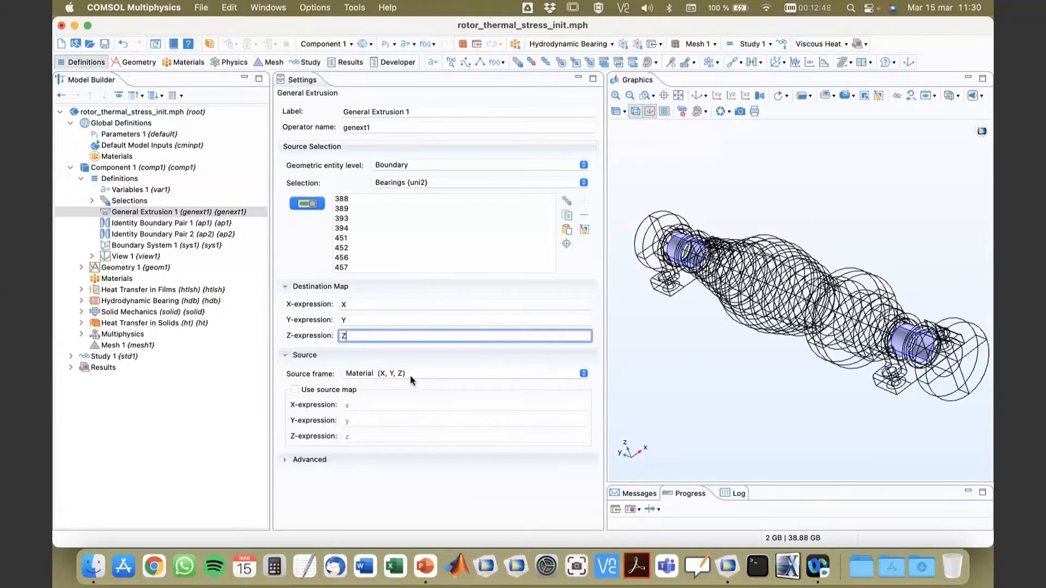
Step: Add the built-in Structural steel material to Component 1 and show its material contents
{"action": "left_click", "coordinate": [102, 281]}
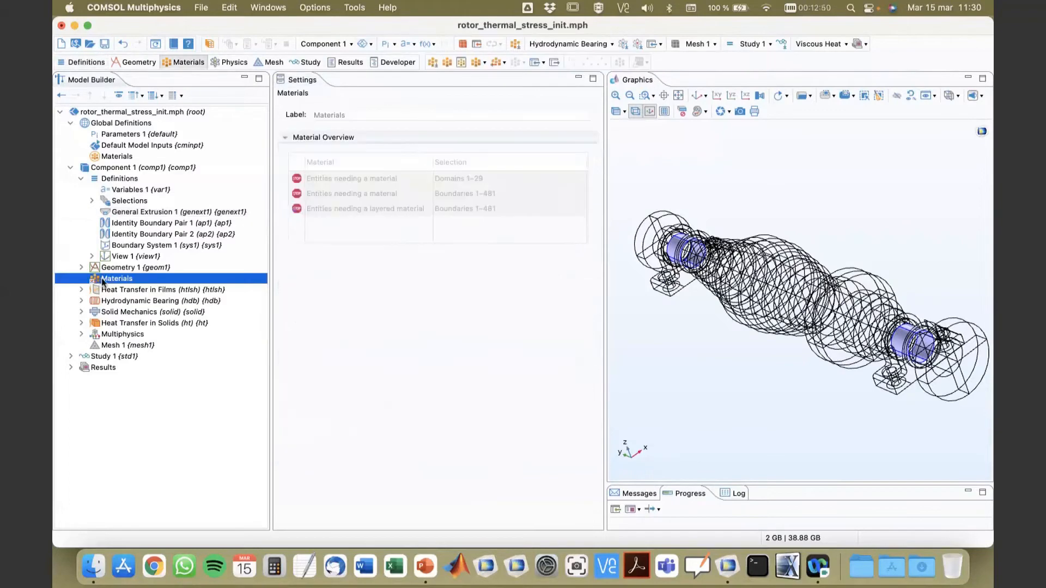
{"action": "right_click", "coordinate": [106, 282]}
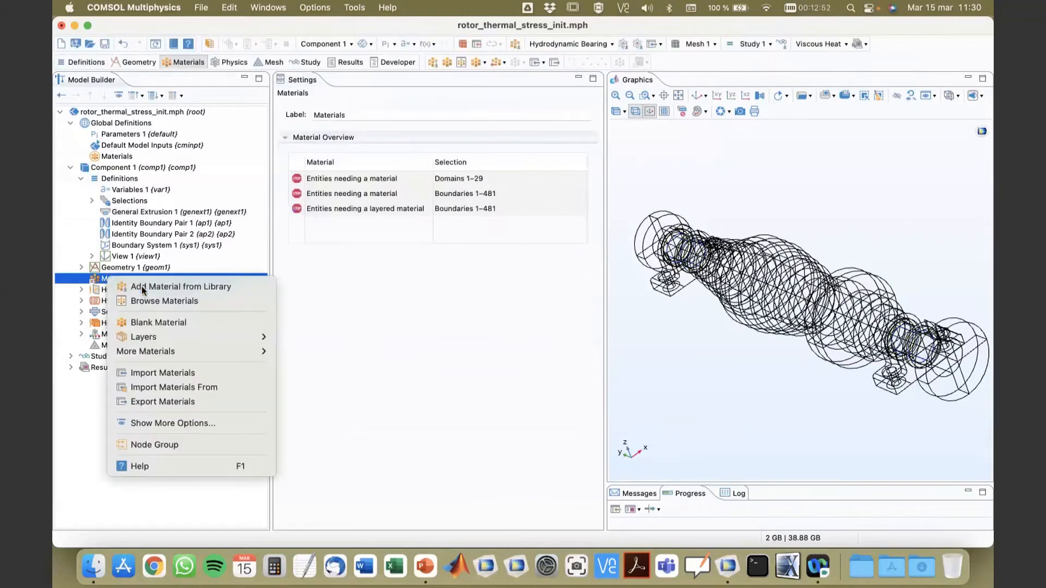
{"action": "left_click", "coordinate": [158, 287]}
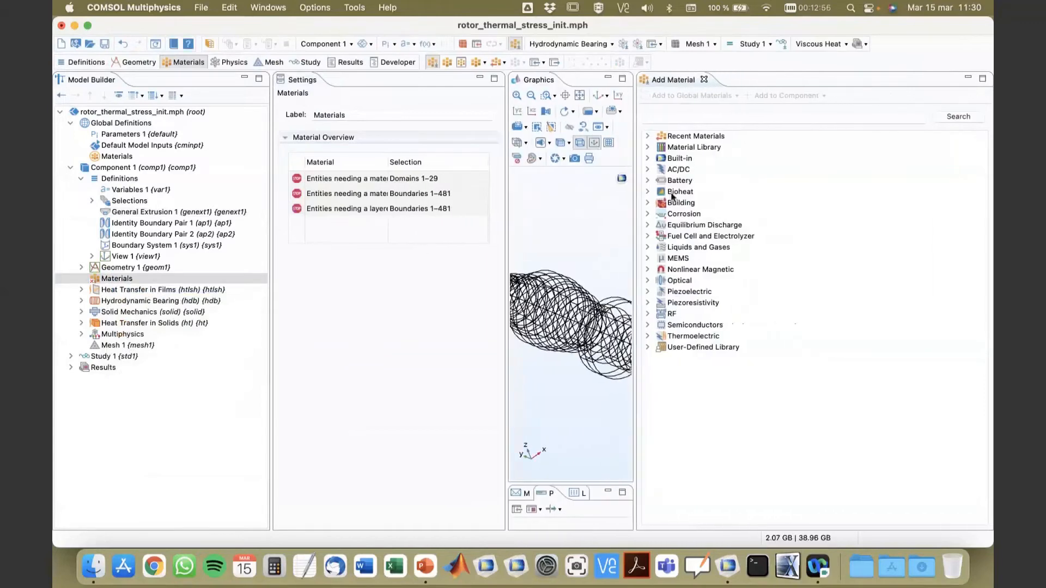
{"action": "left_click", "coordinate": [648, 158]}
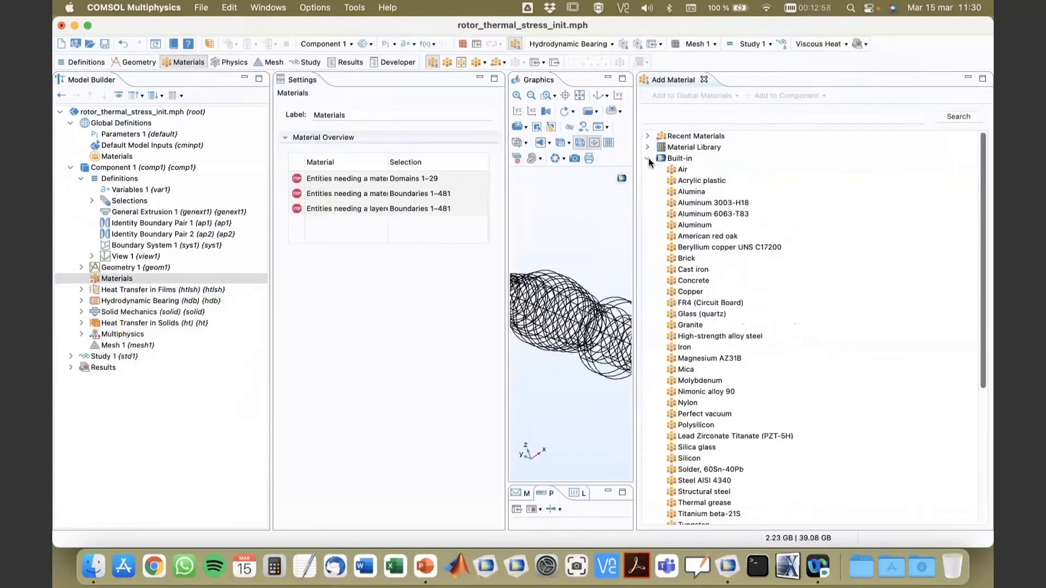
{"action": "scroll", "coordinate": [722, 338], "scroll_direction": "down", "scroll_amount": 5}
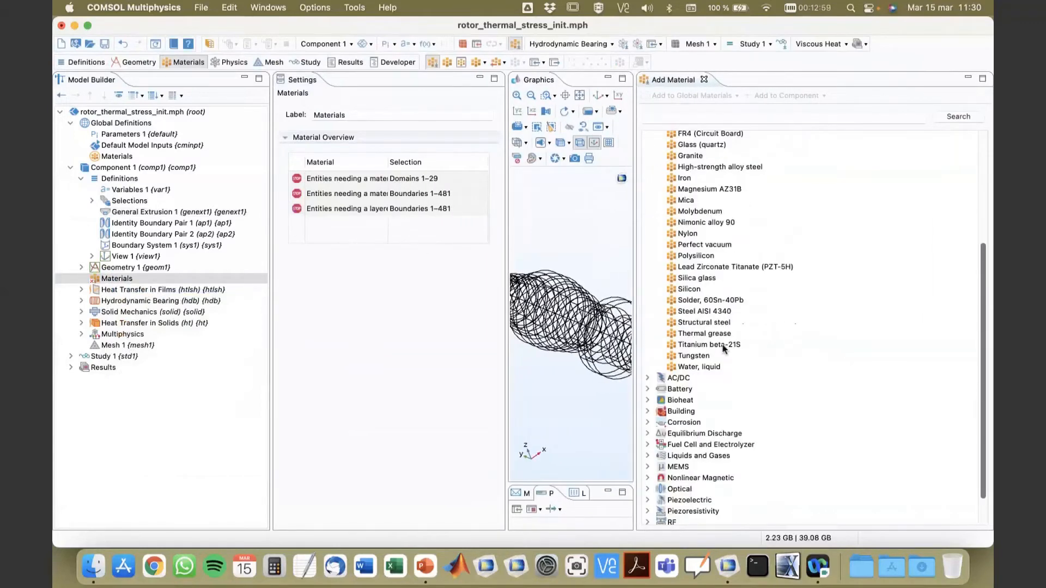
{"action": "left_click", "coordinate": [710, 322]}
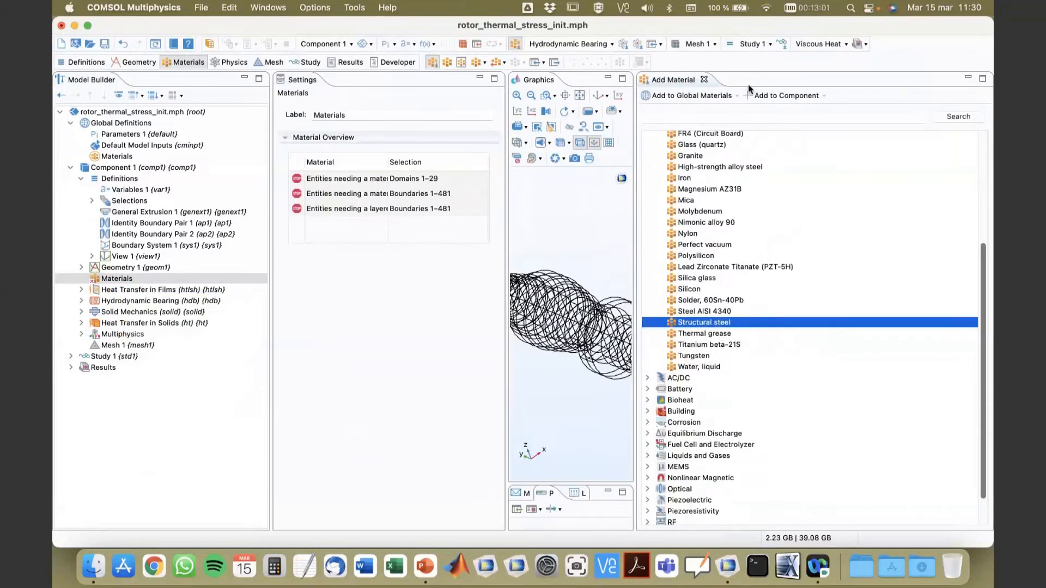
{"action": "left_click", "coordinate": [772, 97]}
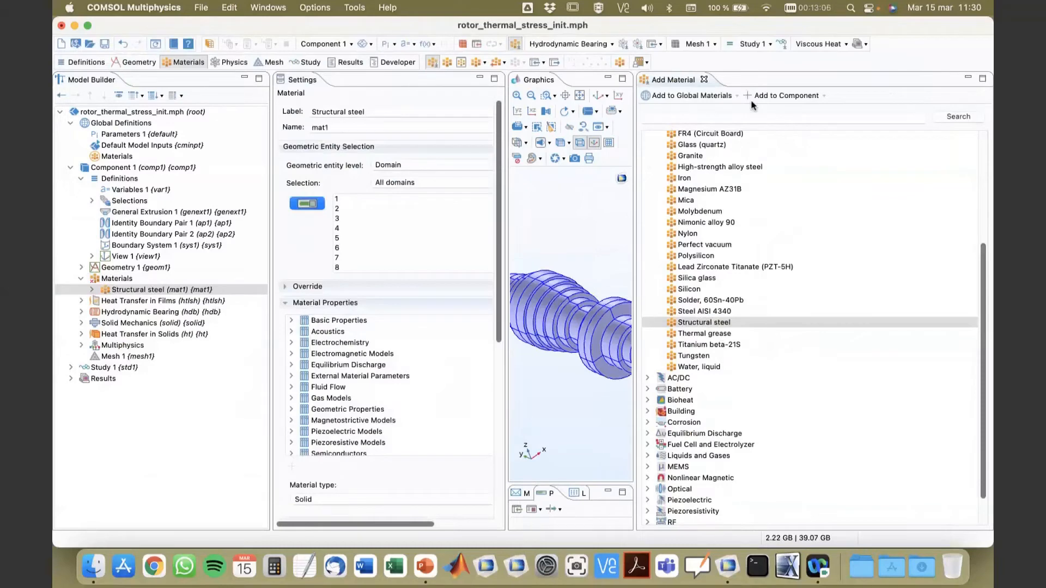
{"action": "left_click", "coordinate": [704, 80]}
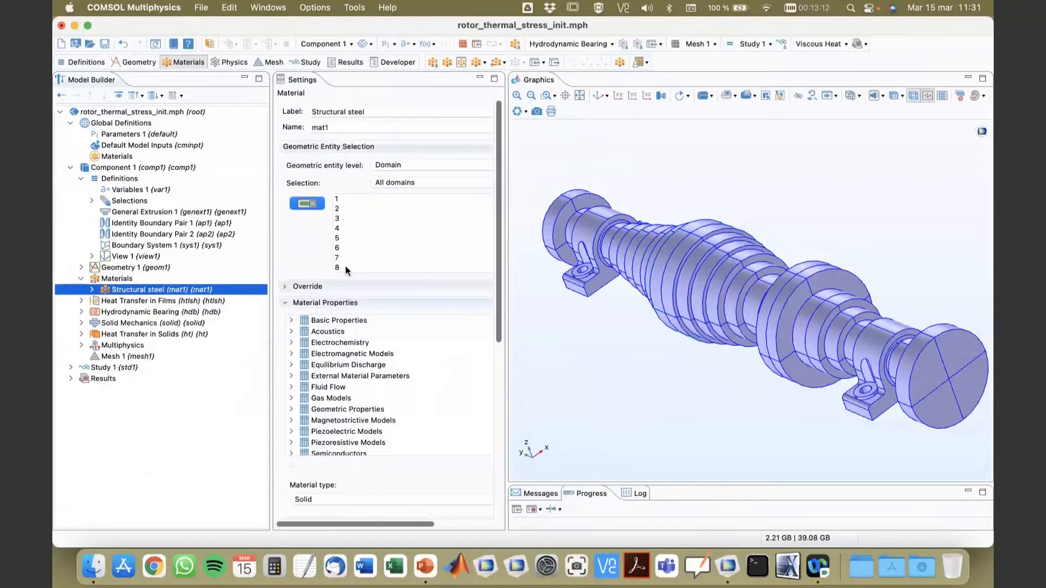
{"action": "left_click", "coordinate": [308, 303]}
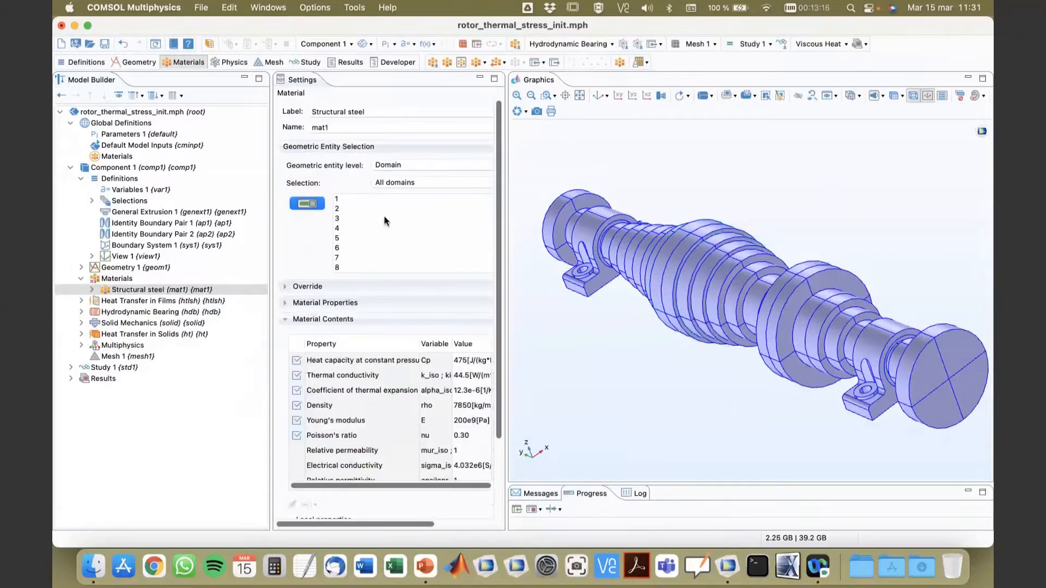
Step: Add a blank material to Component 1 and assign it at boundary level to the Bearings selection
{"action": "left_click", "coordinate": [119, 280]}
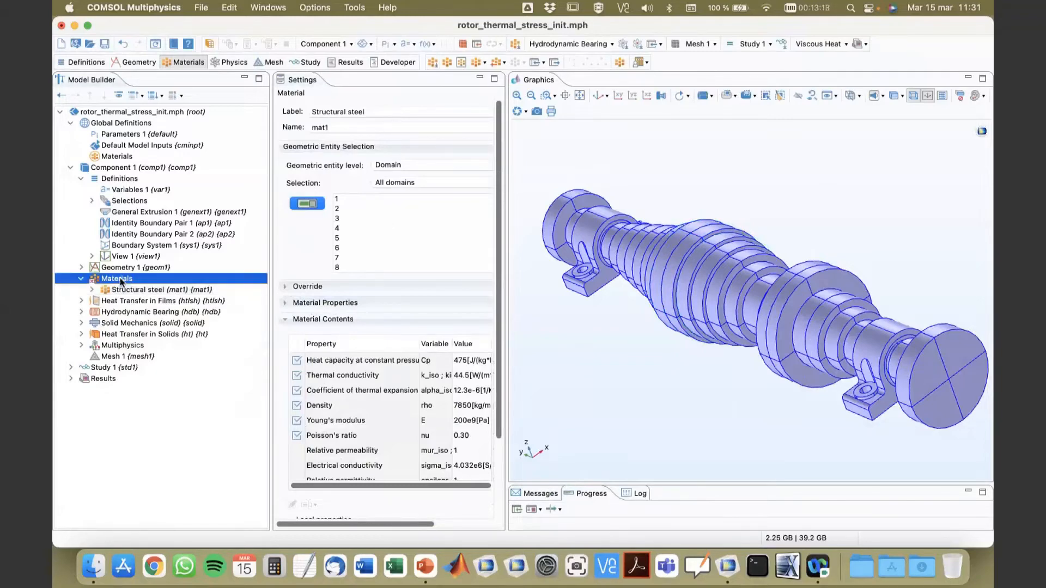
{"action": "right_click", "coordinate": [119, 278]}
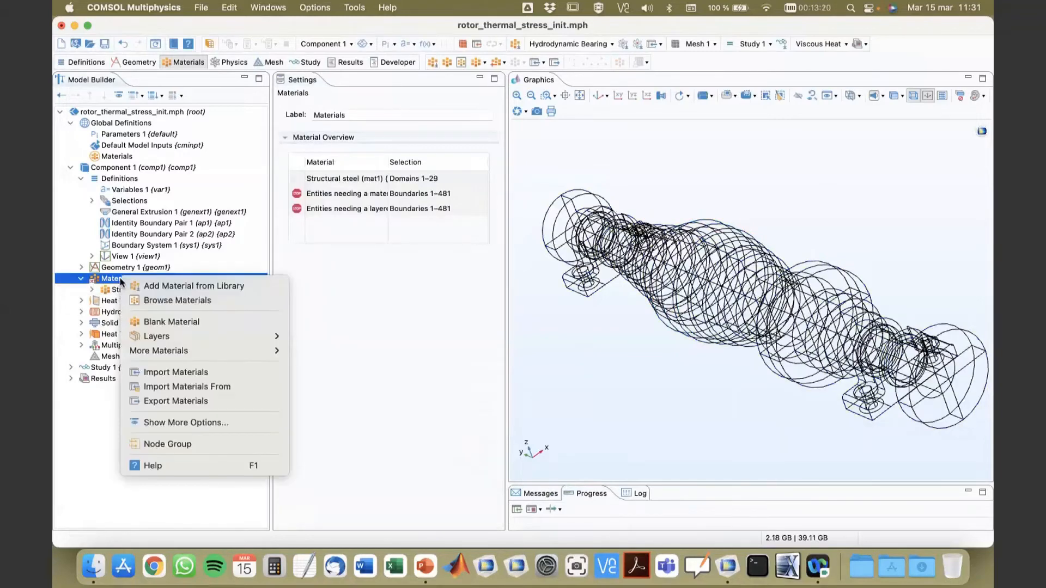
{"action": "left_click", "coordinate": [167, 322]}
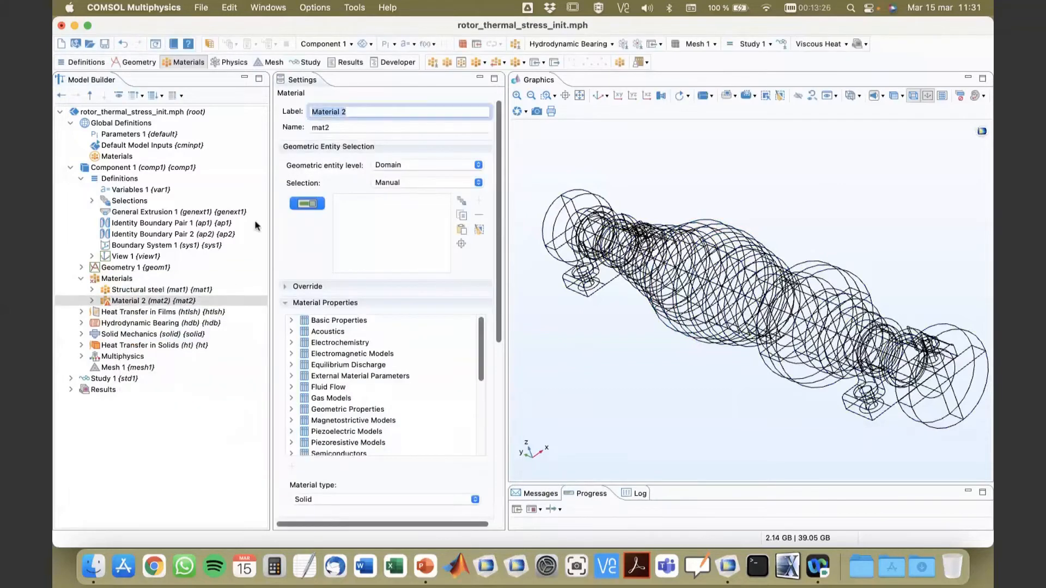
{"action": "left_click", "coordinate": [398, 184]}
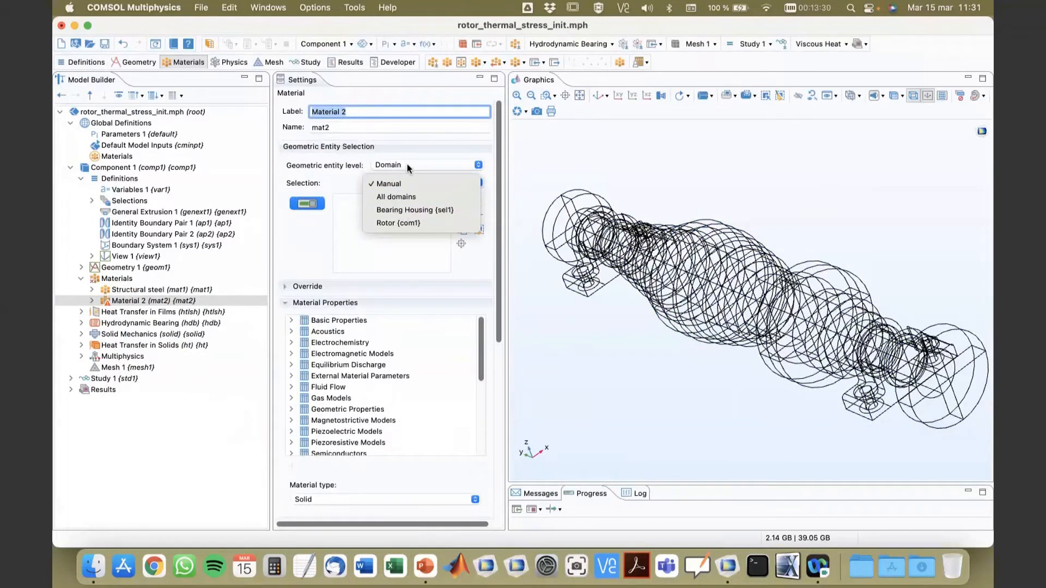
{"action": "left_click", "coordinate": [407, 165]}
{"action": "left_click", "coordinate": [407, 164]}
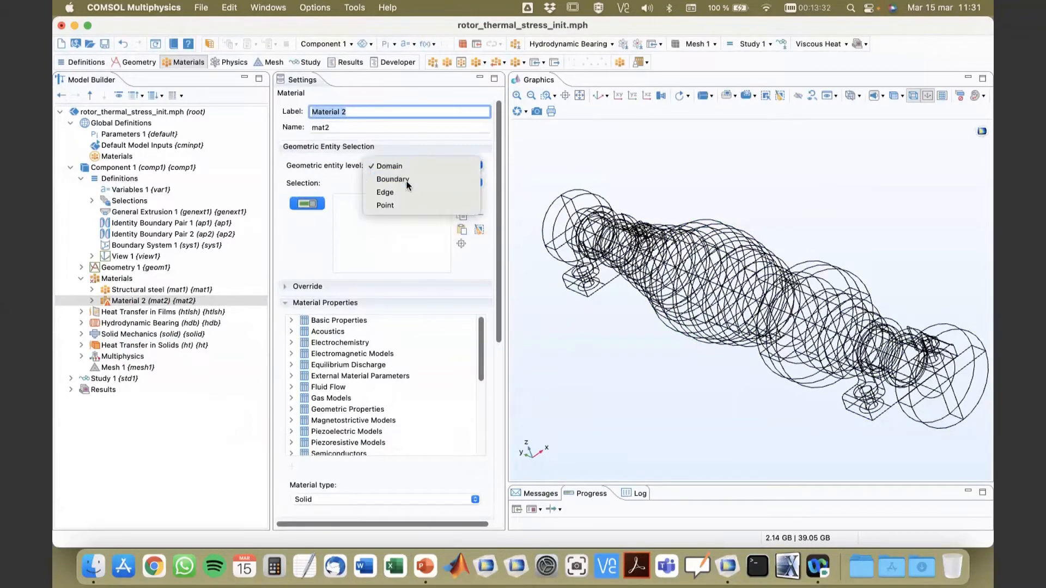
{"action": "left_click", "coordinate": [406, 181]}
{"action": "left_click", "coordinate": [408, 183]}
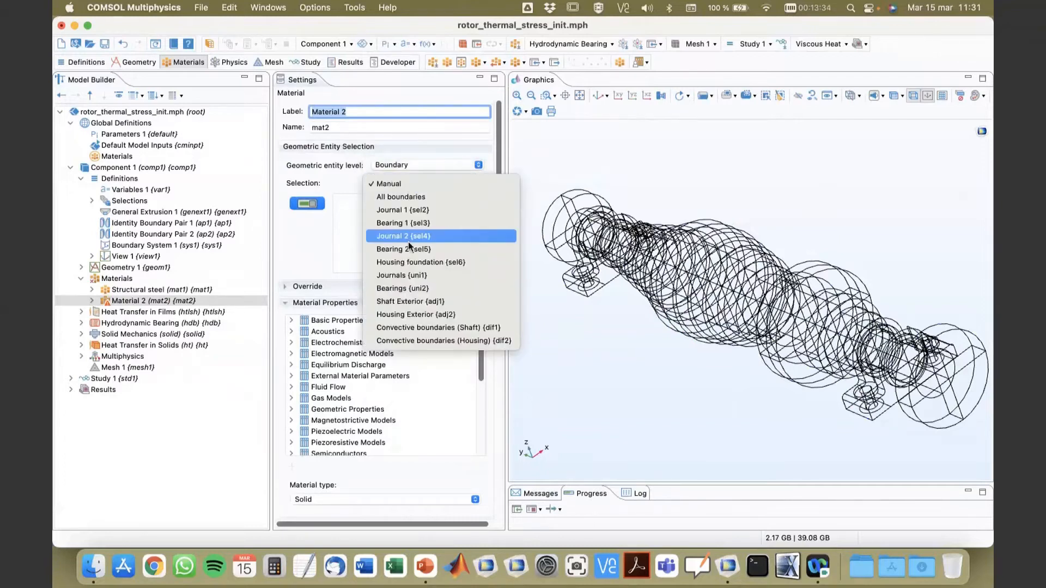
{"action": "left_click", "coordinate": [410, 287]}
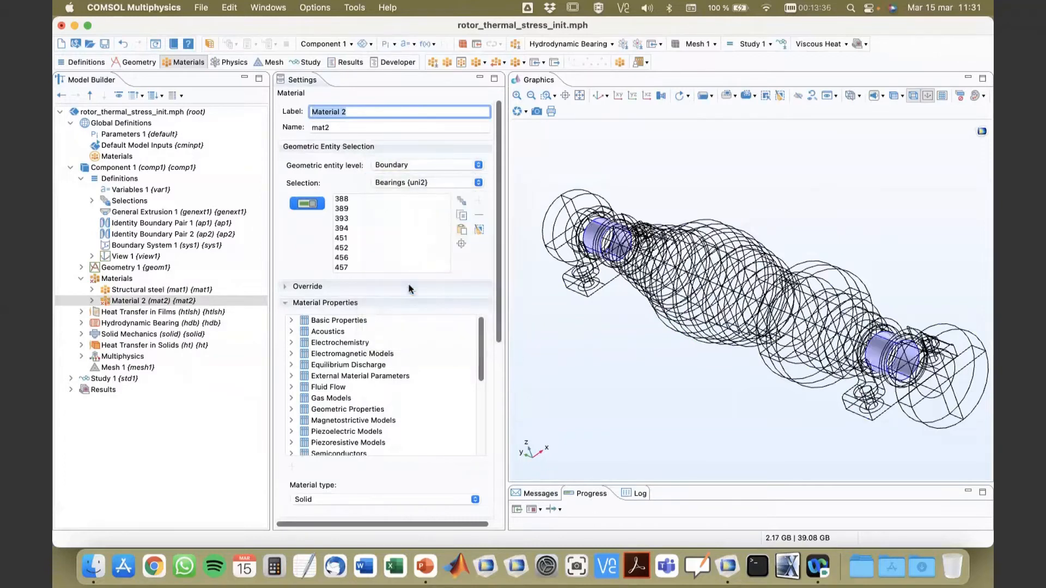
Step: Change the blank material's boundary selection to Journals and widen the settings area to show its material contents table
{"action": "left_click", "coordinate": [330, 306]}
{"action": "left_click", "coordinate": [330, 304]}
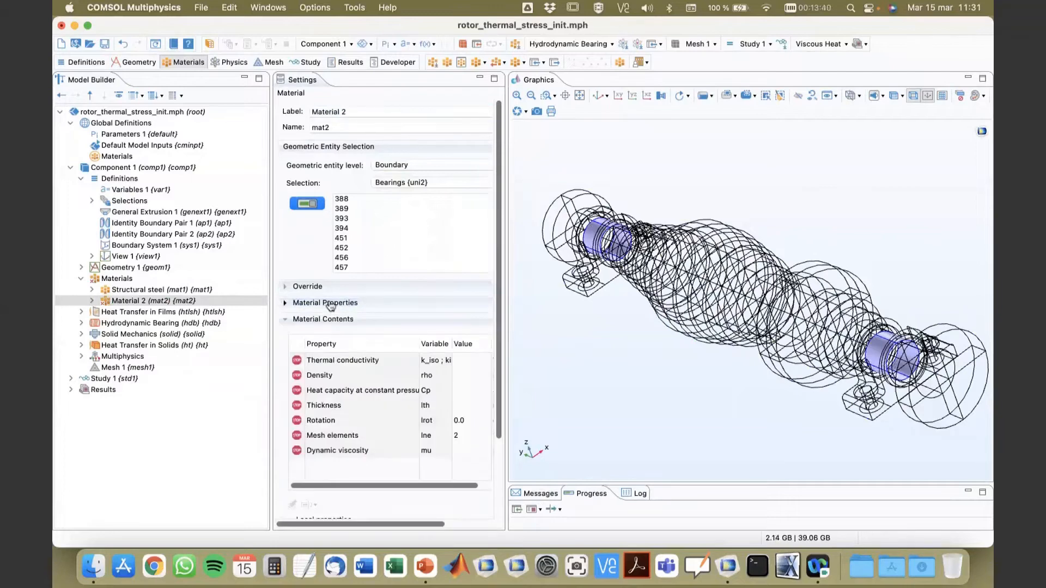
{"action": "left_click", "coordinate": [400, 184]}
{"action": "left_click", "coordinate": [402, 171]}
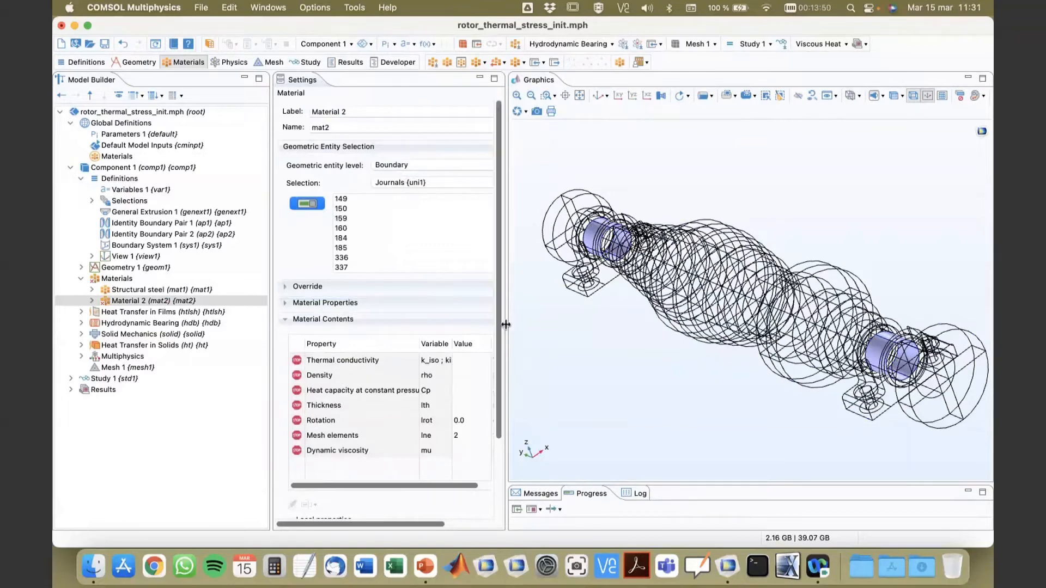
{"action": "left_click_drag", "start_coordinate": [507, 326], "coordinate": [574, 332]}
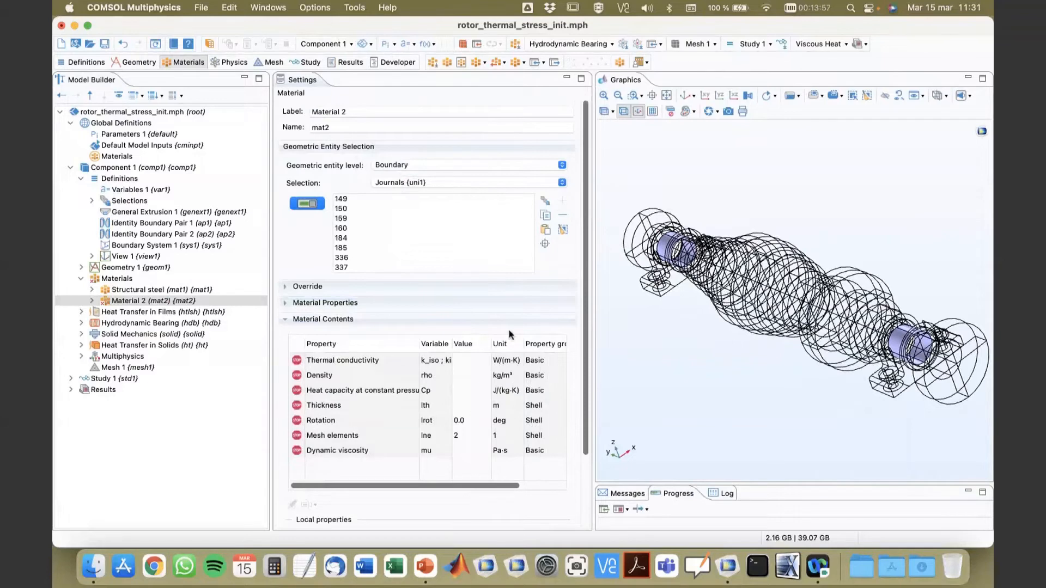
Step: Review the oil viscosity, density, conductivity, heat capacity and heat capacity ratio entries in the global Parameters 1
{"action": "left_click", "coordinate": [115, 136]}
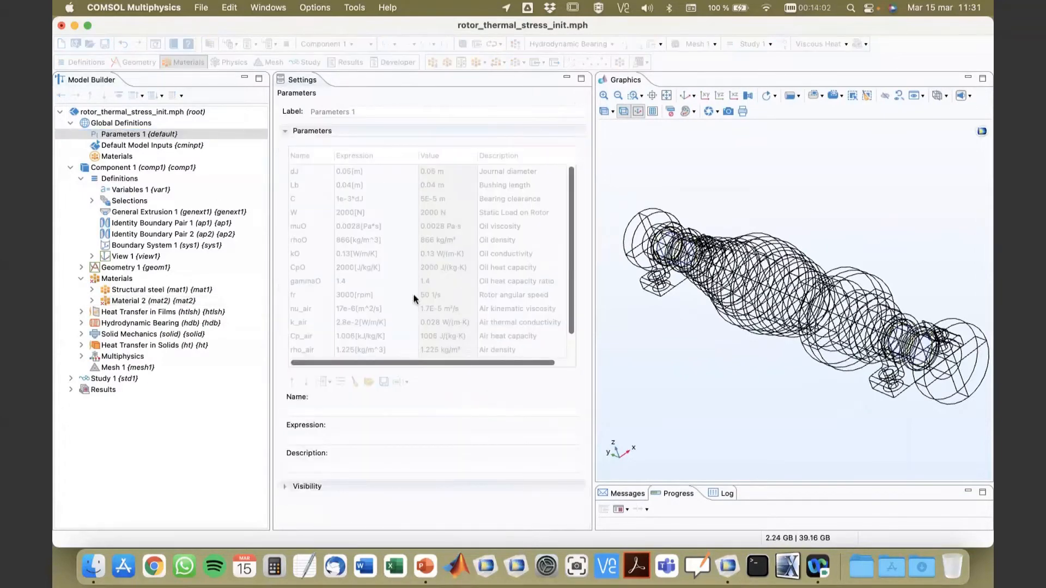
{"action": "scroll", "coordinate": [411, 297], "scroll_direction": "up", "scroll_amount": 2}
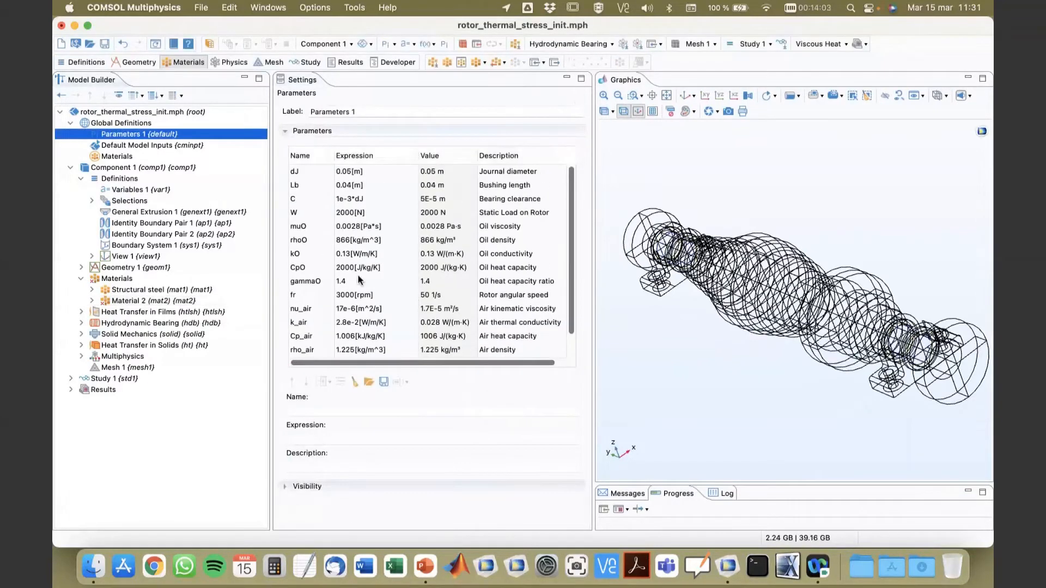
{"action": "left_click", "coordinate": [507, 230]}
{"action": "left_click", "coordinate": [497, 244]}
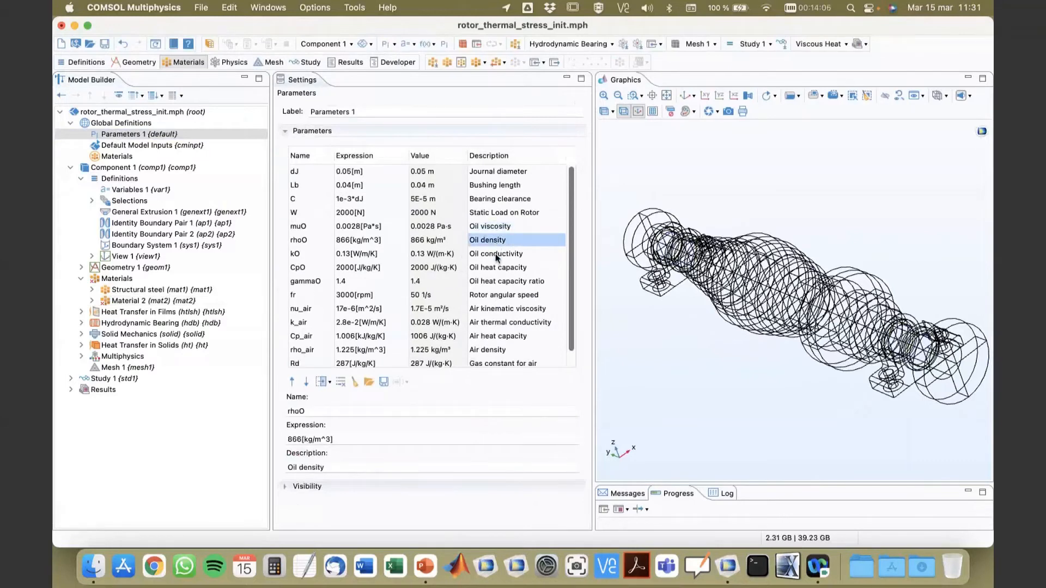
{"action": "left_click", "coordinate": [497, 257]}
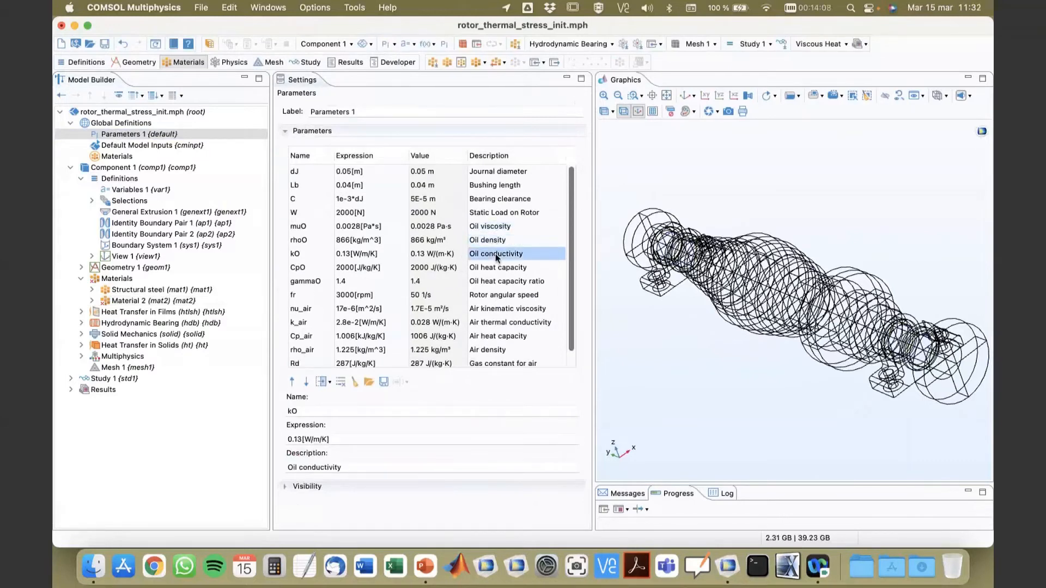
{"action": "left_click", "coordinate": [505, 270]}
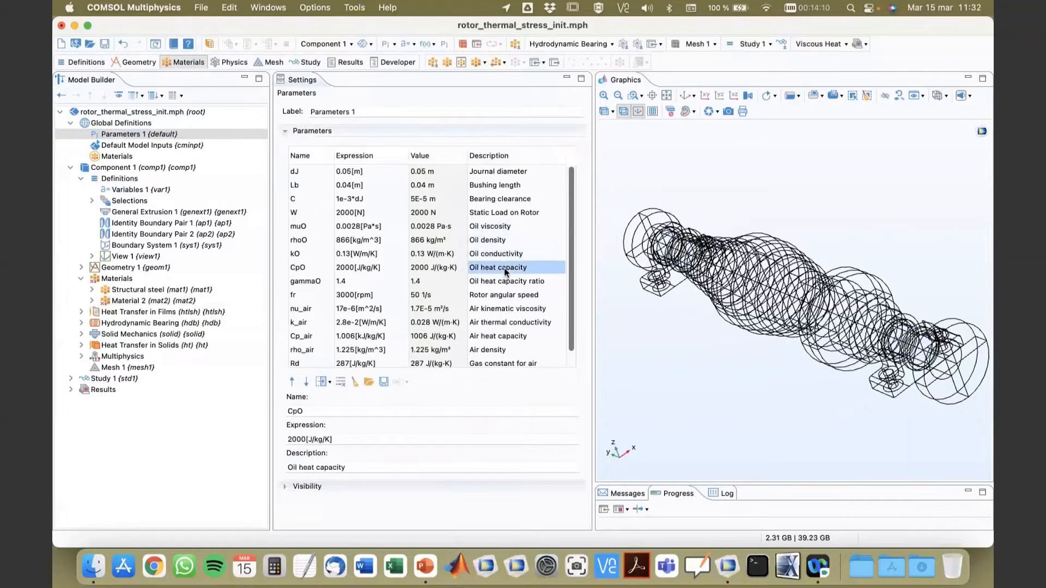
{"action": "left_click", "coordinate": [488, 285]}
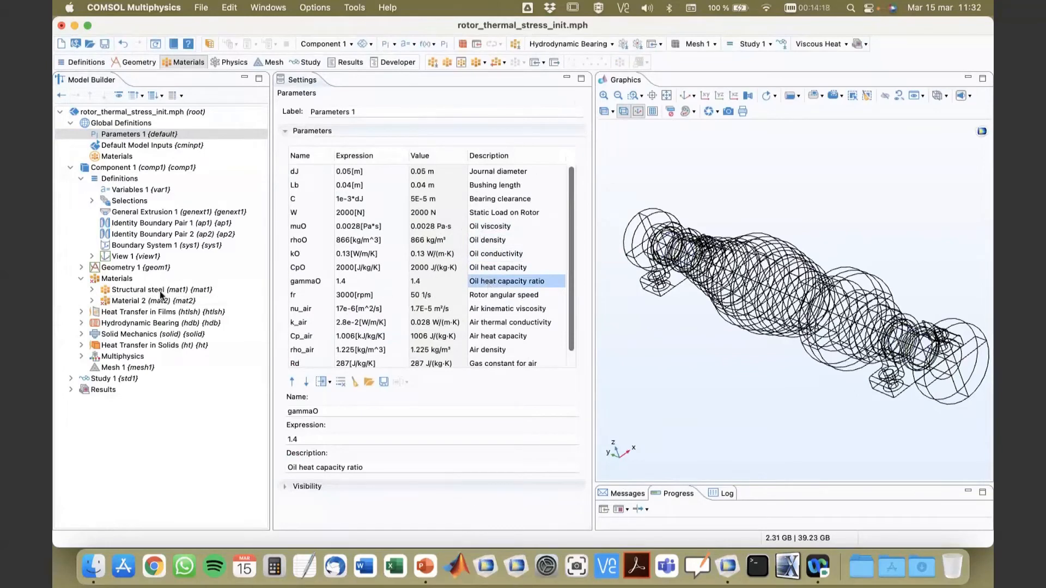
Step: Set the boundary selection of the Heat Transfer in Films interface to Journals and inspect the selected journal surfaces in the model
{"action": "left_click", "coordinate": [146, 301]}
{"action": "left_click", "coordinate": [143, 312]}
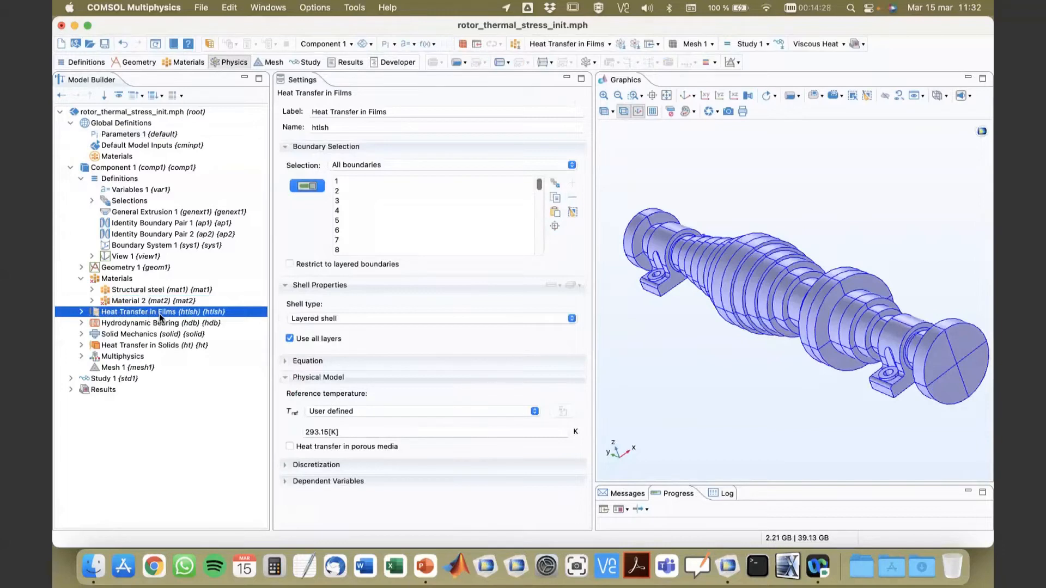
{"action": "left_click", "coordinate": [376, 165]}
{"action": "left_click", "coordinate": [375, 166]}
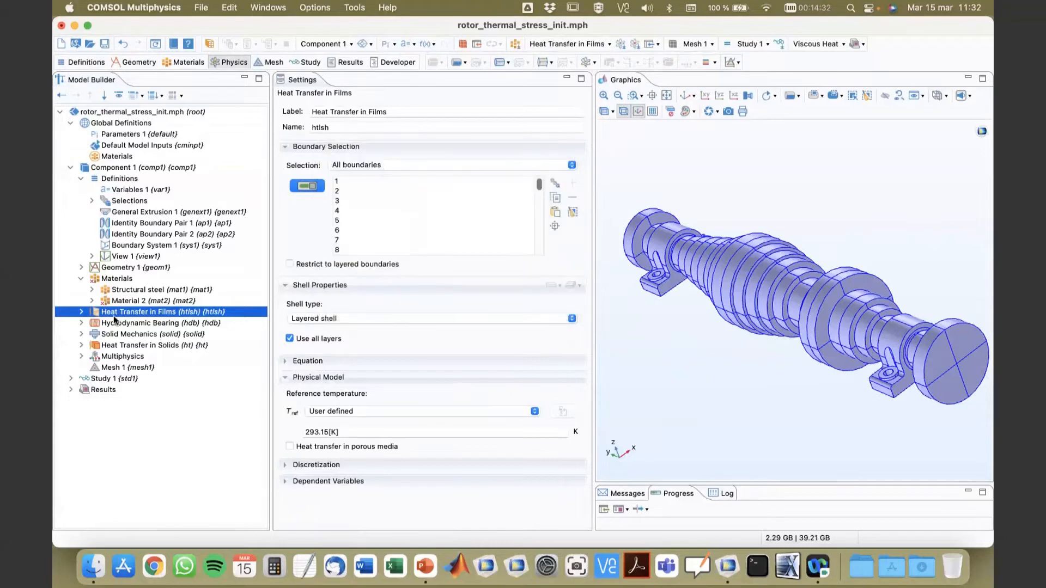
{"action": "left_click", "coordinate": [358, 165]}
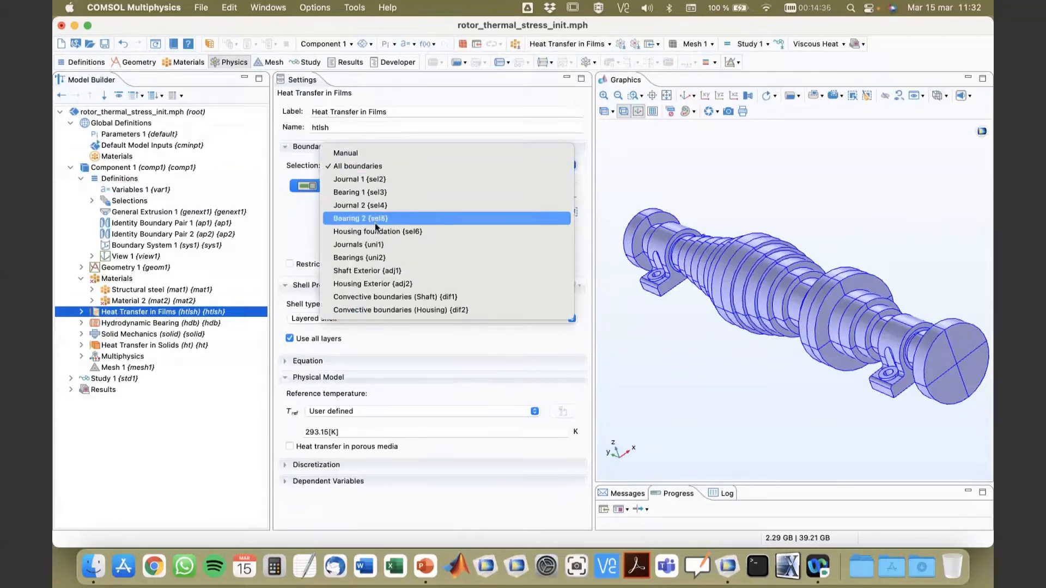
{"action": "left_click", "coordinate": [377, 245]}
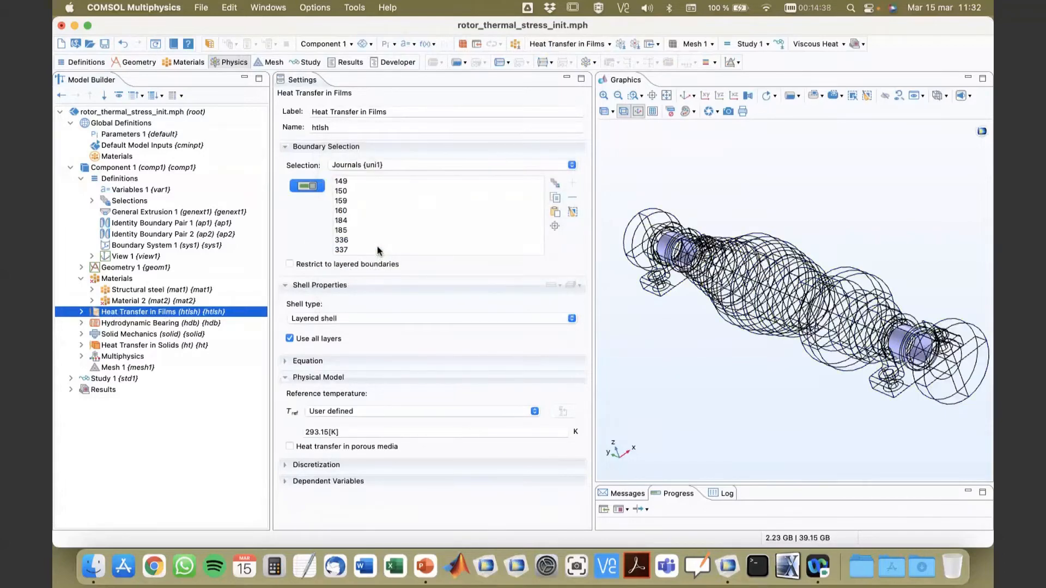
{"action": "mouse_move", "coordinate": [794, 389]}
{"action": "left_mouse_down"}
{"action": "mouse_move", "coordinate": [772, 360]}
{"action": "mouse_move", "coordinate": [807, 385]}
{"action": "left_mouse_up"}
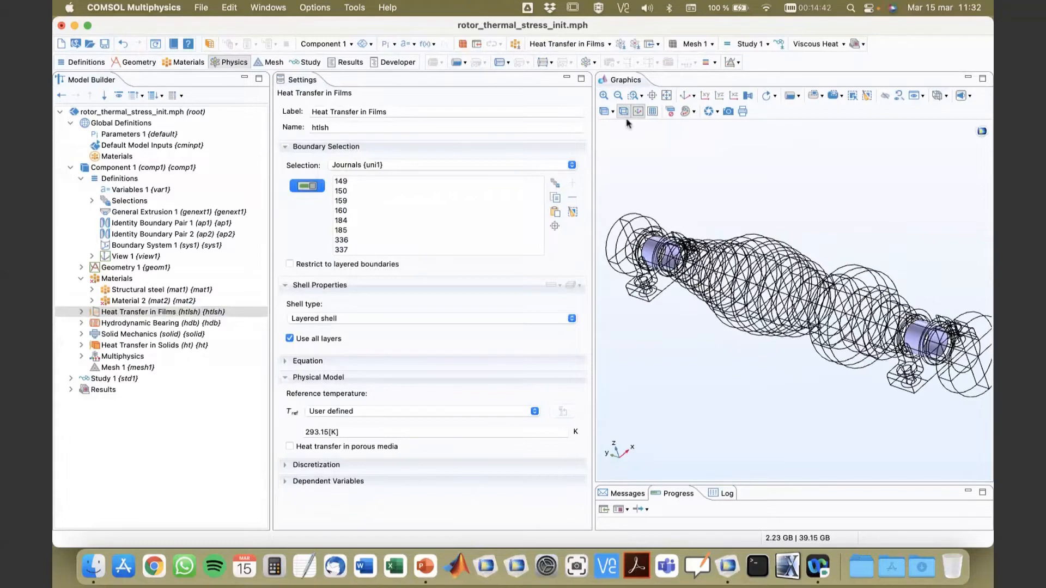
{"action": "left_click", "coordinate": [555, 226]}
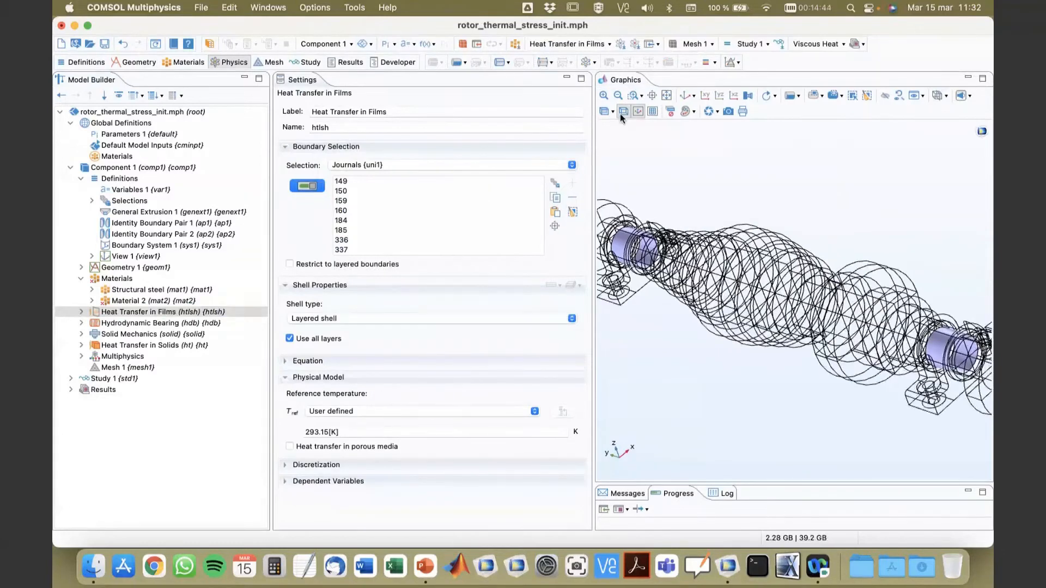
{"action": "left_click", "coordinate": [604, 97]}
{"action": "right_click_drag", "start_coordinate": [678, 207], "coordinate": [854, 200]}
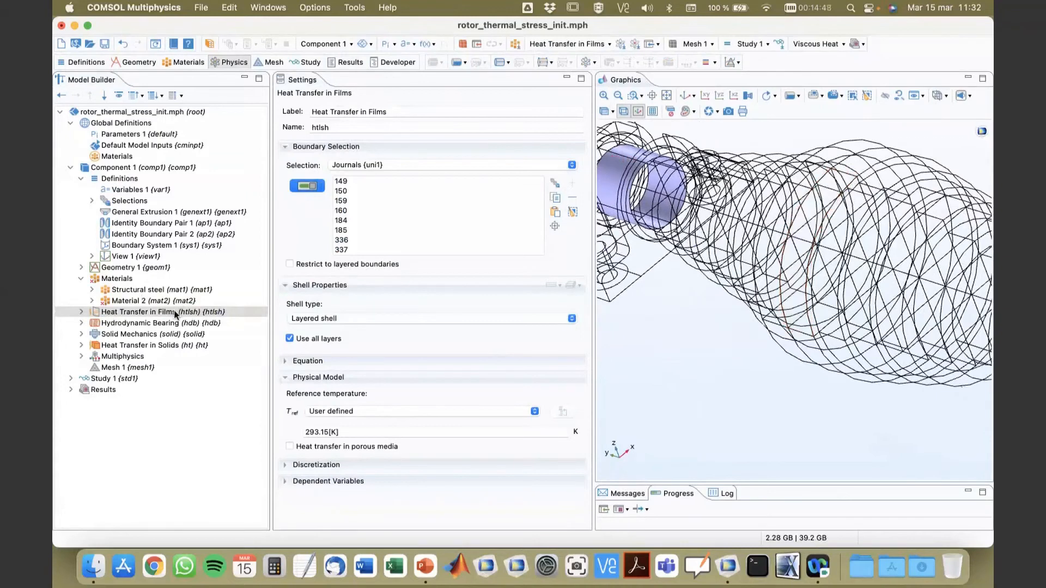
Step: Set the Hydrodynamic Bearing interface's boundary selection to Journals and expand the Hydrodynamic Bearing and Heat Transfer in Films nodes
{"action": "left_click", "coordinate": [121, 324]}
{"action": "left_click", "coordinate": [80, 323]}
{"action": "left_click", "coordinate": [81, 311]}
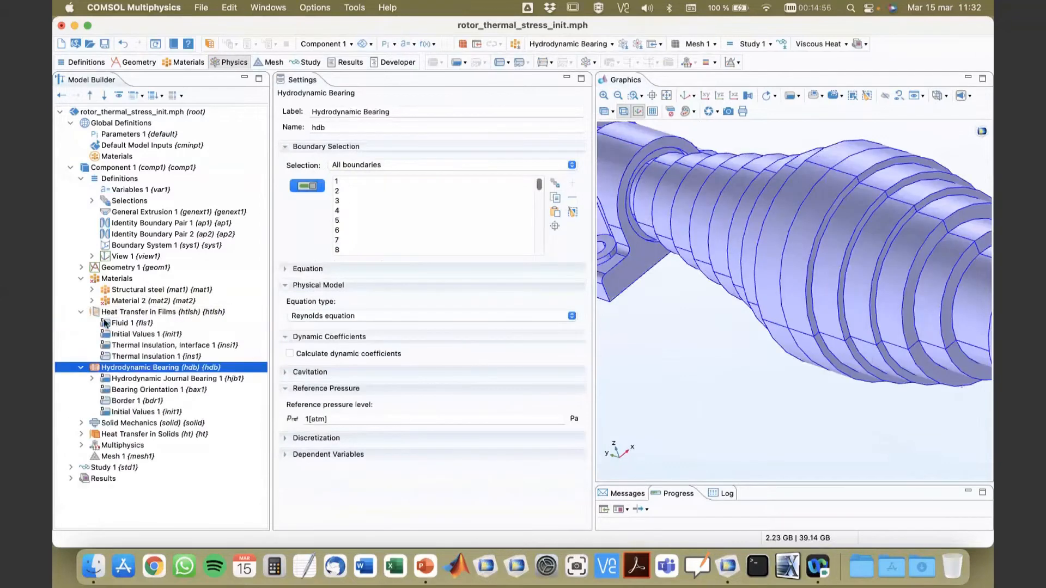
{"action": "left_click", "coordinate": [358, 167]}
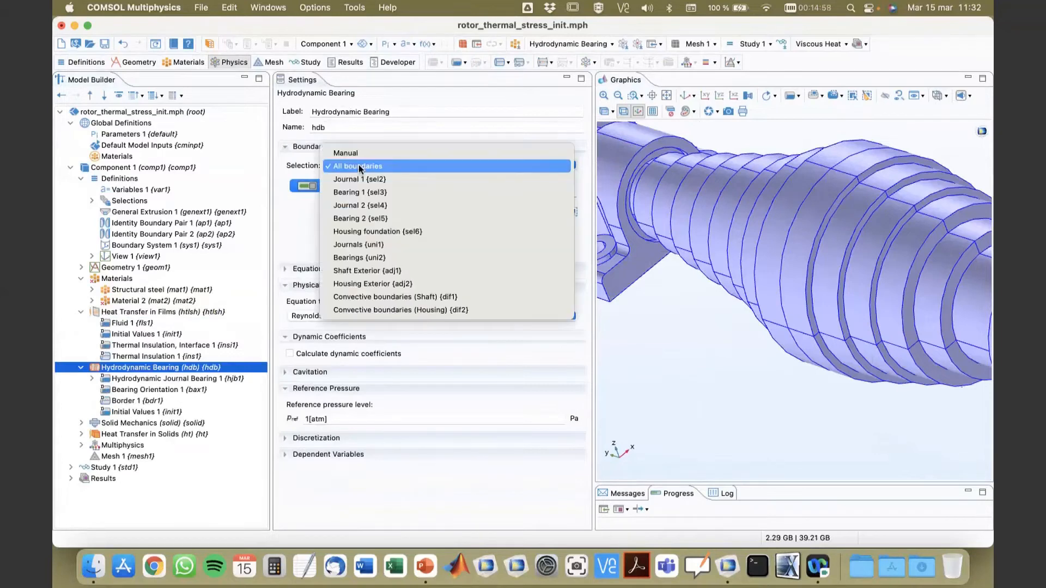
{"action": "left_click", "coordinate": [358, 245]}
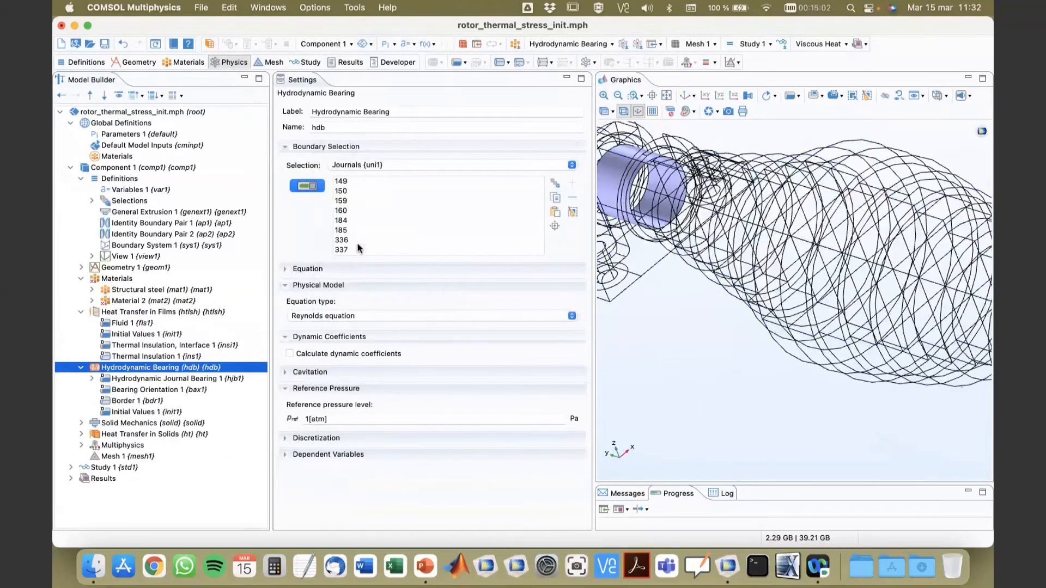
{"action": "right_click_drag", "start_coordinate": [751, 364], "coordinate": [415, 196]}
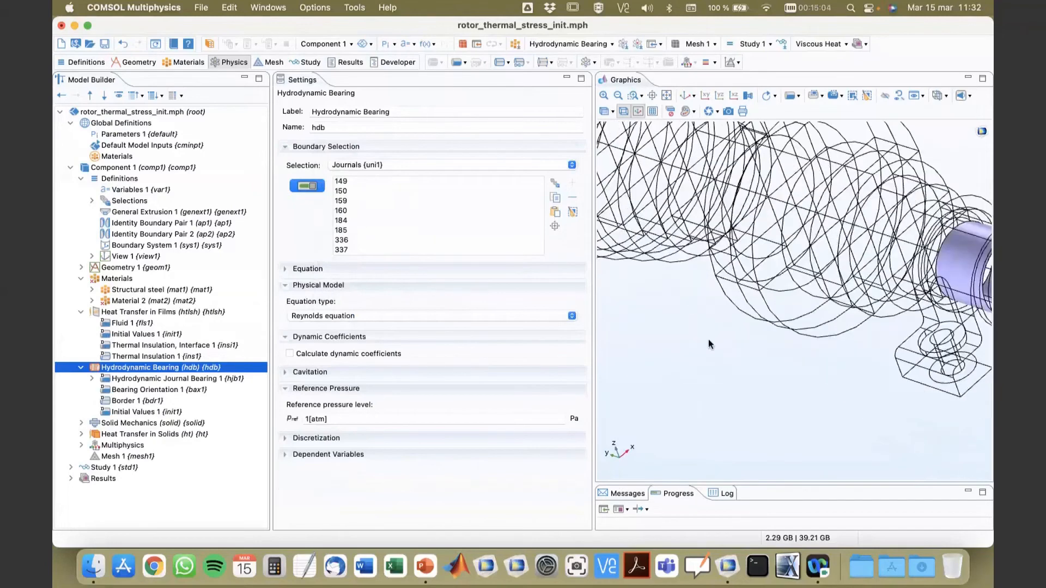
{"action": "right_click_drag", "start_coordinate": [708, 339], "coordinate": [765, 320]}
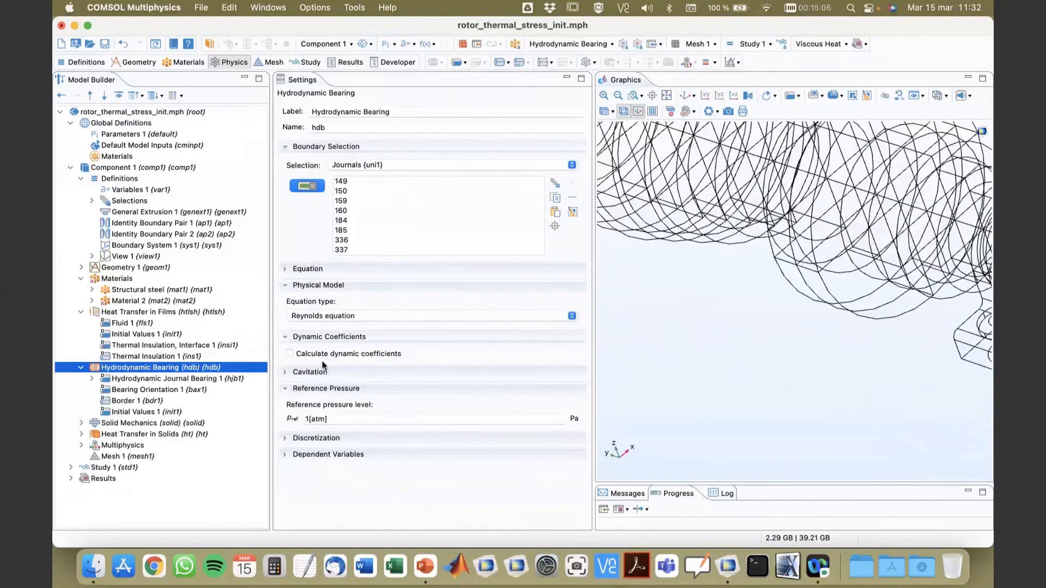
Step: Enable Cavitation for the Hydrodynamic Bearing interface
{"action": "left_click", "coordinate": [308, 372]}
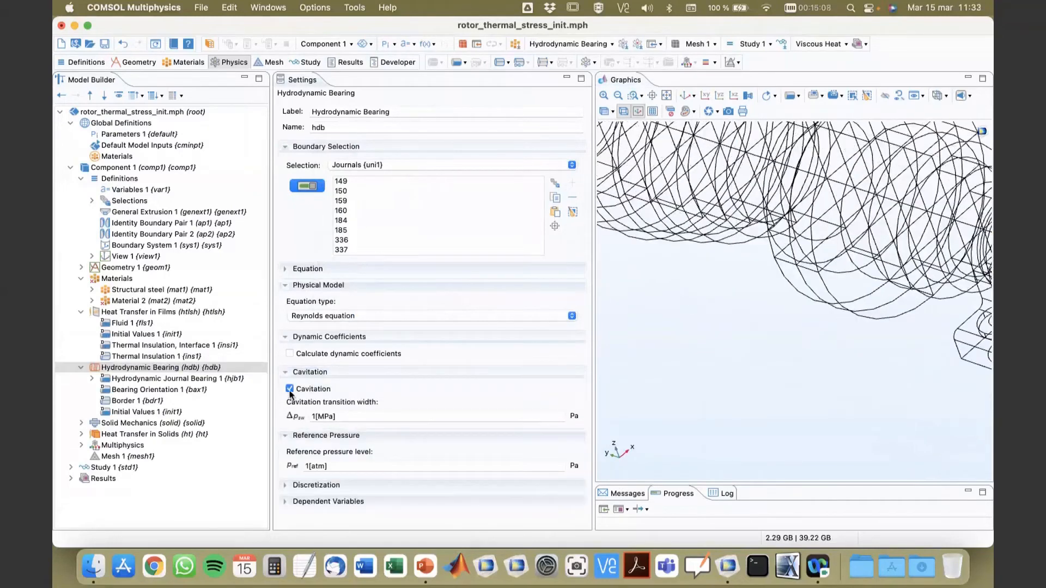
{"action": "left_click", "coordinate": [290, 389]}
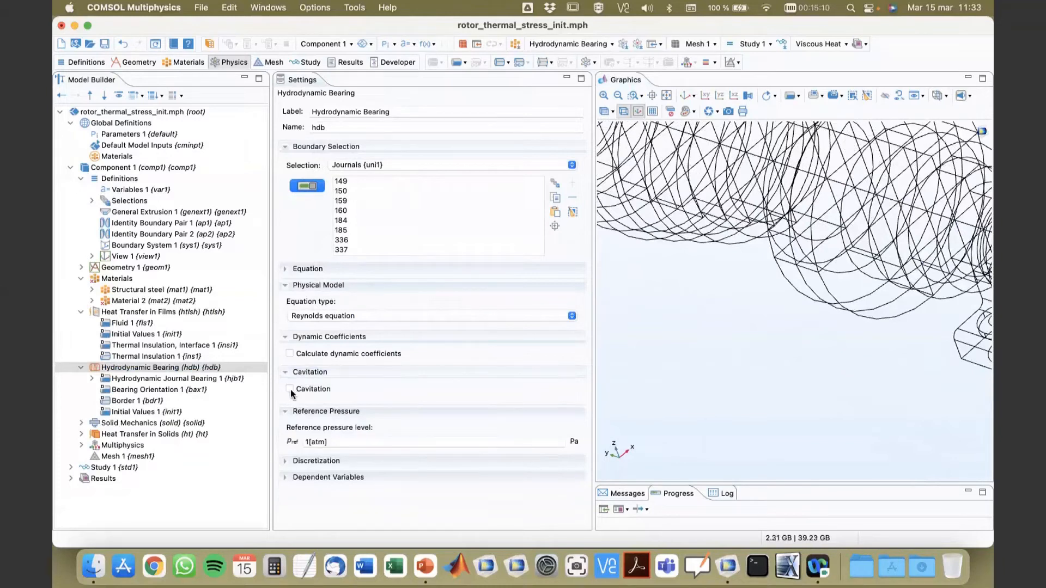
{"action": "left_click", "coordinate": [290, 389]}
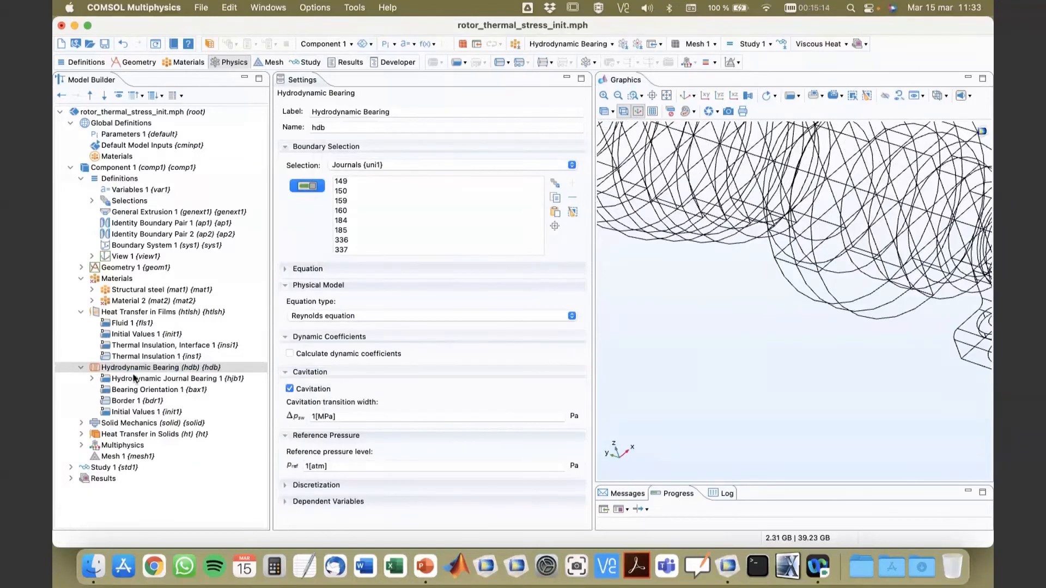
Step: Review the domain selections and default nodes of Solid Mechanics and Heat Transfer in Solids, with the whole rotor in view
{"action": "left_click", "coordinate": [128, 426]}
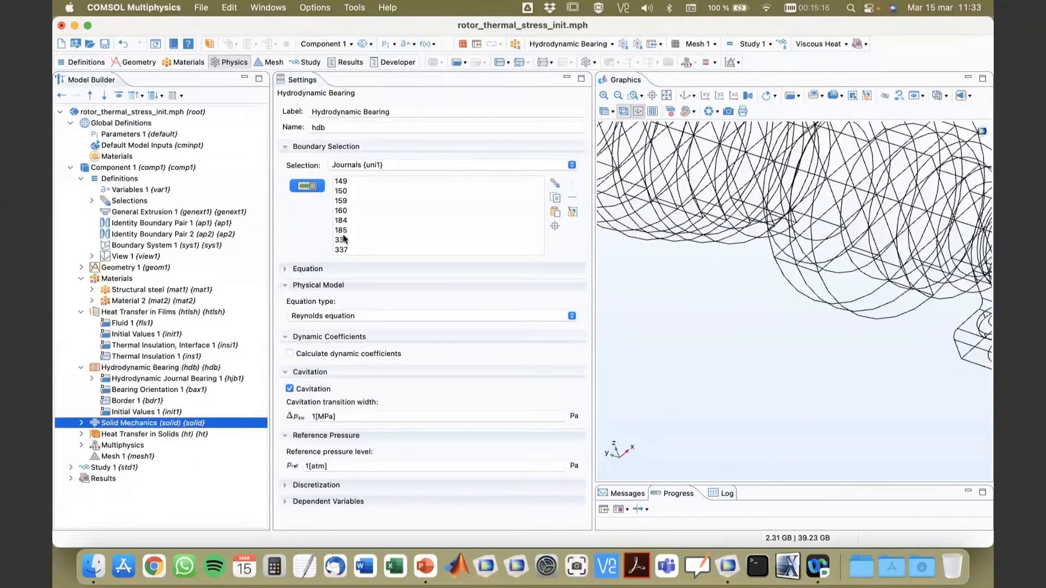
{"action": "right_click_drag", "start_coordinate": [813, 415], "coordinate": [893, 291]}
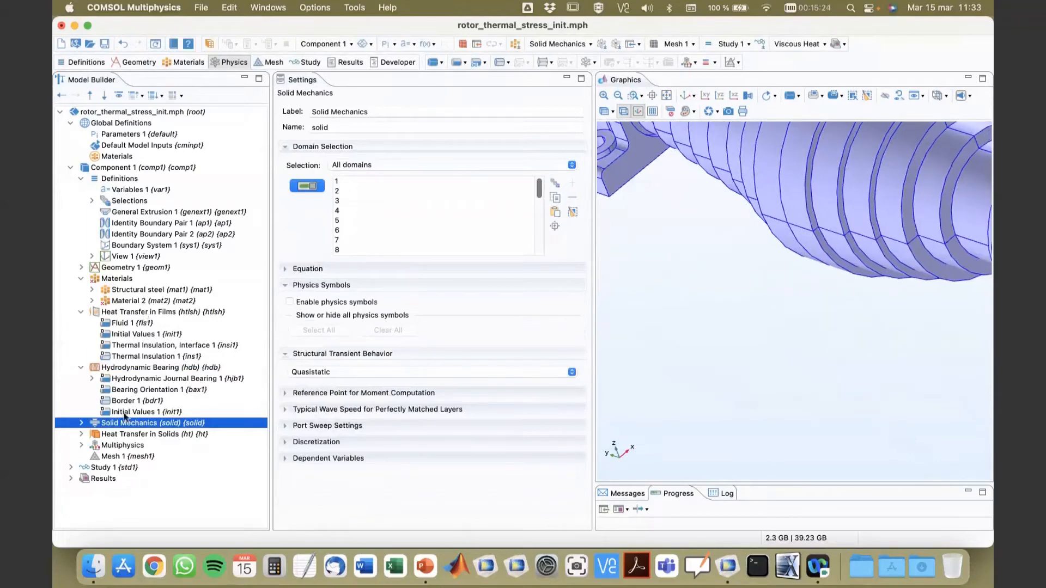
{"action": "left_click", "coordinate": [81, 434]}
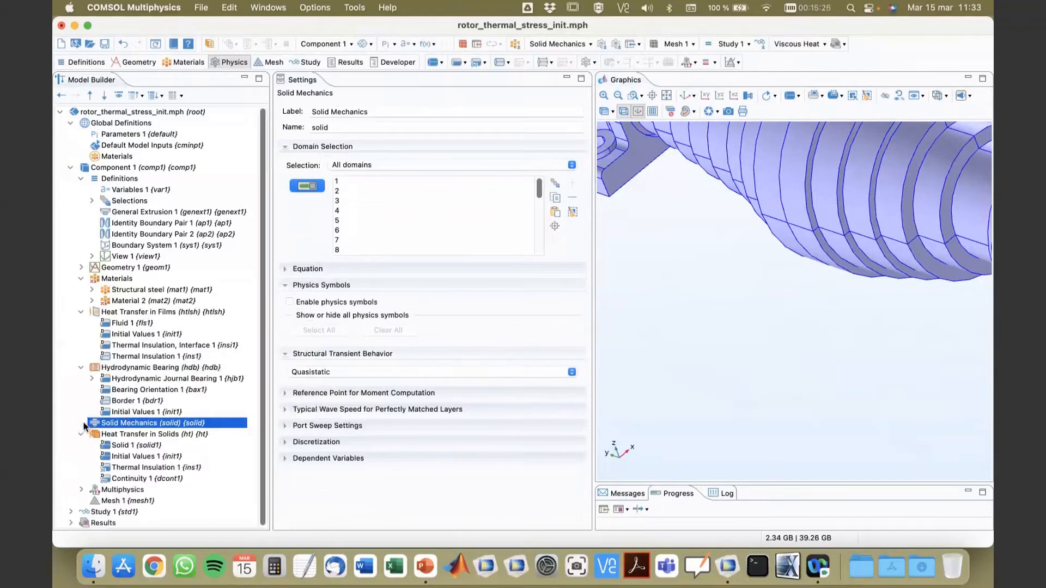
{"action": "left_click", "coordinate": [82, 423]}
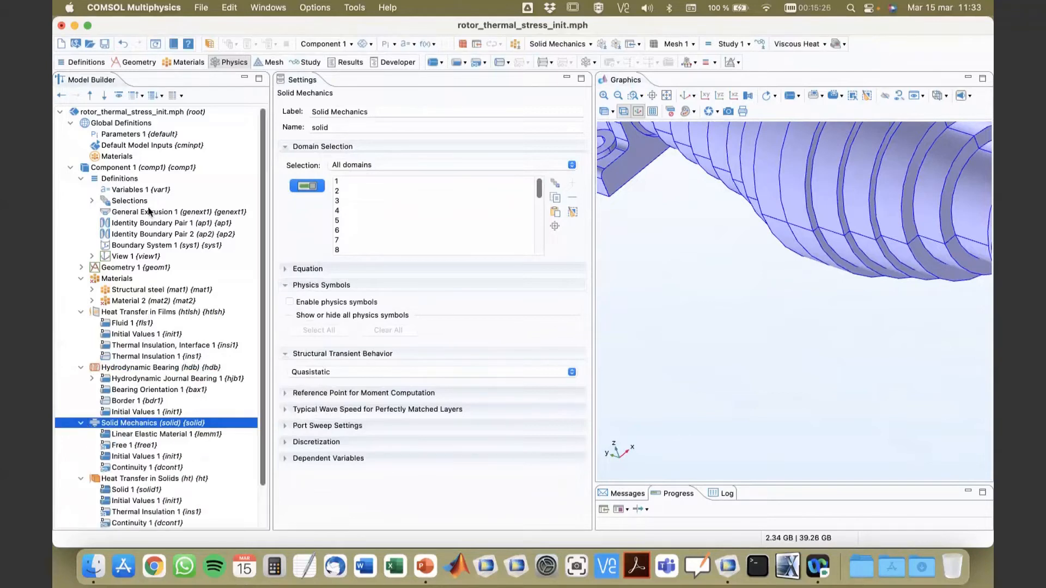
{"action": "left_click", "coordinate": [81, 178]}
{"action": "left_click", "coordinate": [70, 123]}
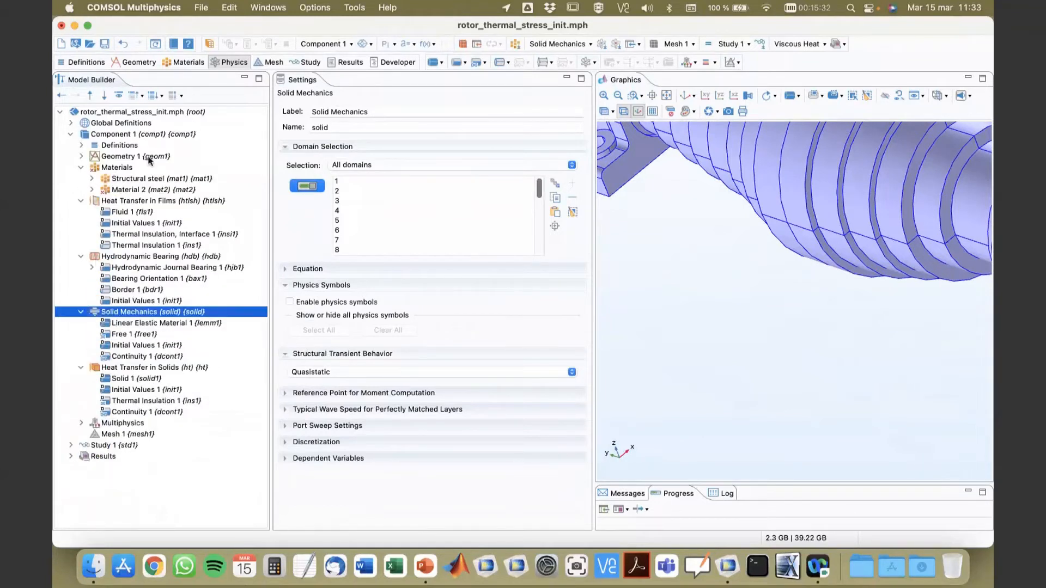
{"action": "left_click_drag", "start_coordinate": [269, 296], "coordinate": [310, 301]}
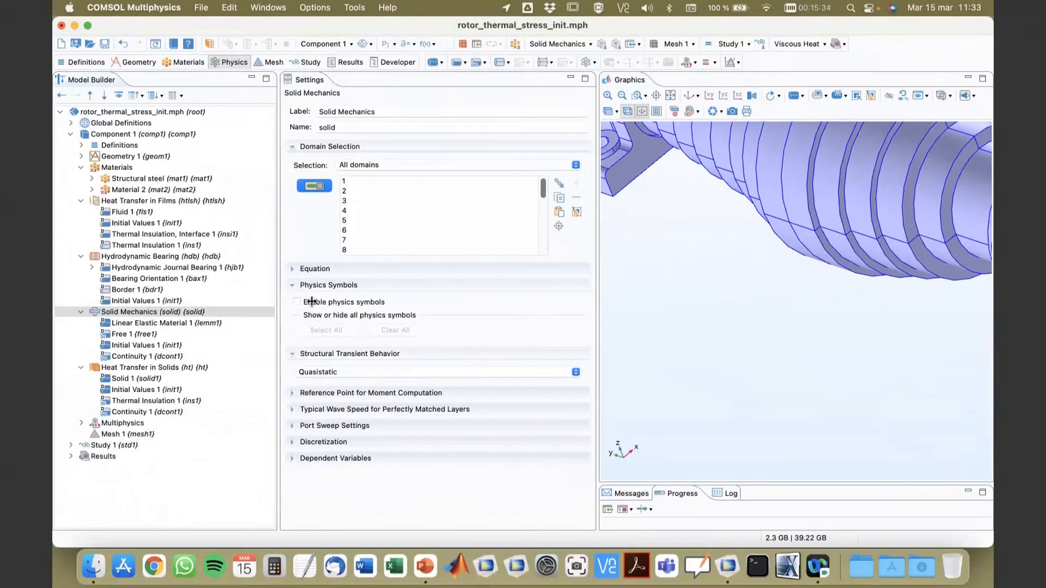
{"action": "left_click", "coordinate": [147, 367]}
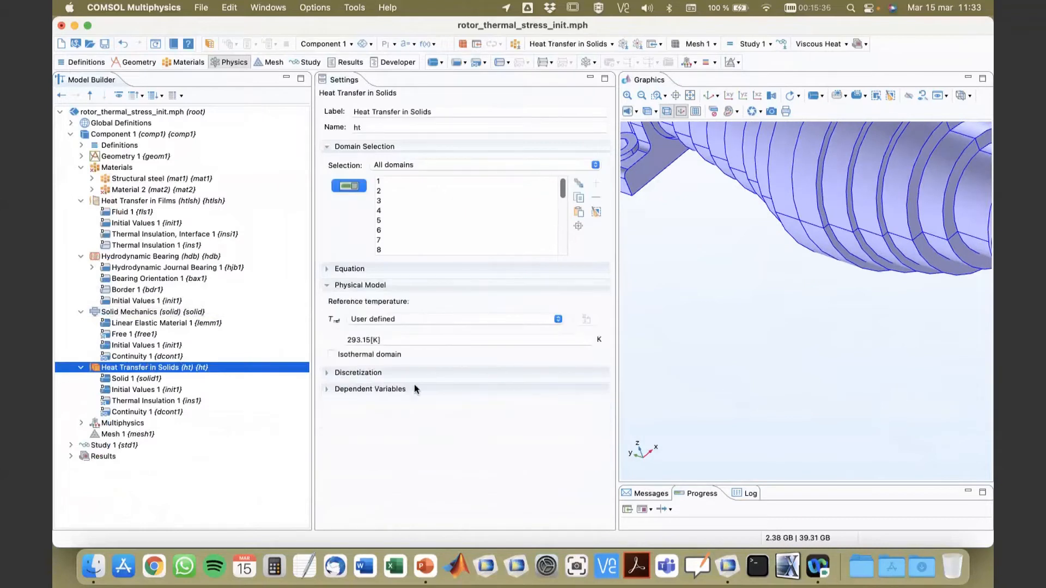
{"action": "left_click", "coordinate": [689, 96]}
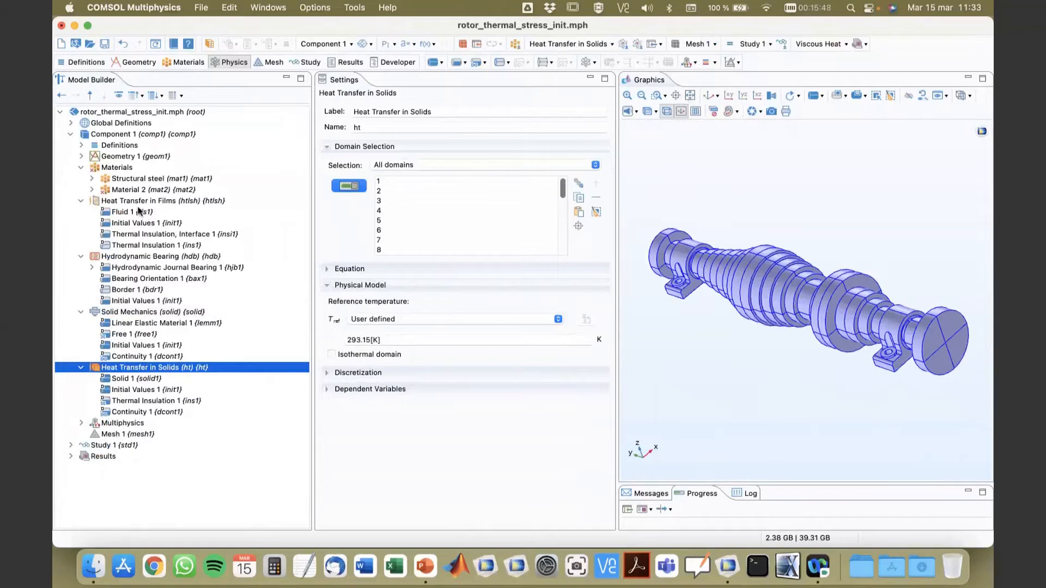
Step: Rename the blank material assigned to the Journals boundaries as Oil
{"action": "left_click", "coordinate": [124, 191]}
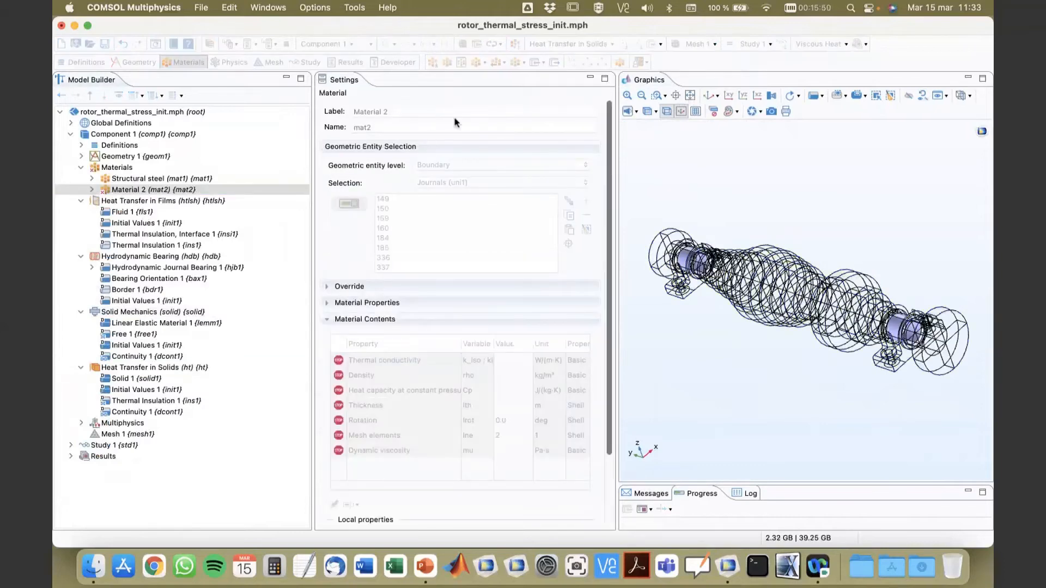
{"action": "left_click", "coordinate": [441, 111]}
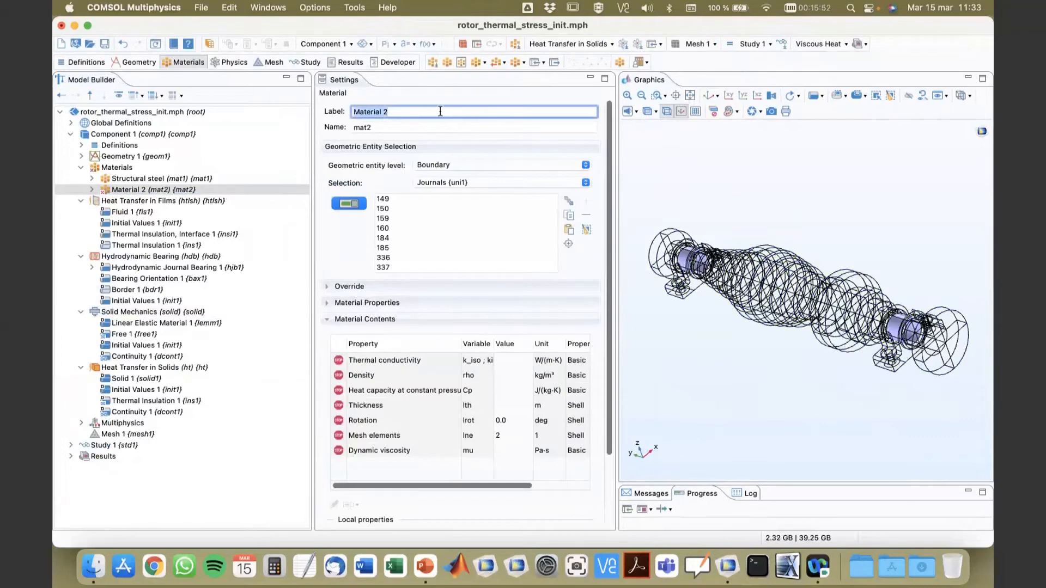
{"action": "type", "text": "Oil"}
{"action": "left_click", "coordinate": [162, 202]}
{"action": "left_click", "coordinate": [136, 191]}
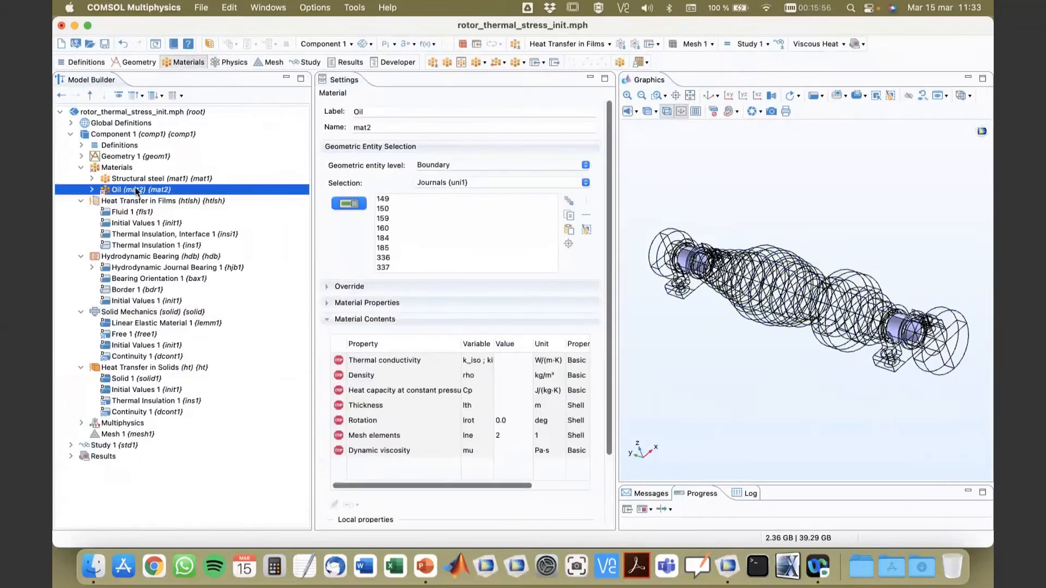
Step: Look up the oil parameter names in Parameters 1, and set the Oil material's dynamic viscosity to mu0 and density to rhoO
{"action": "left_click", "coordinate": [519, 361]}
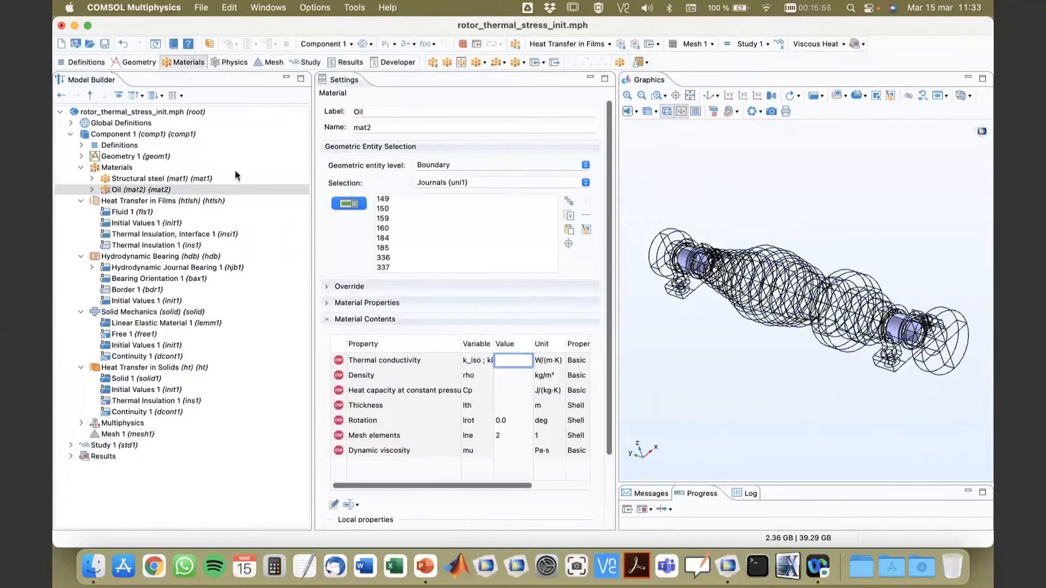
{"action": "left_click", "coordinate": [72, 124]}
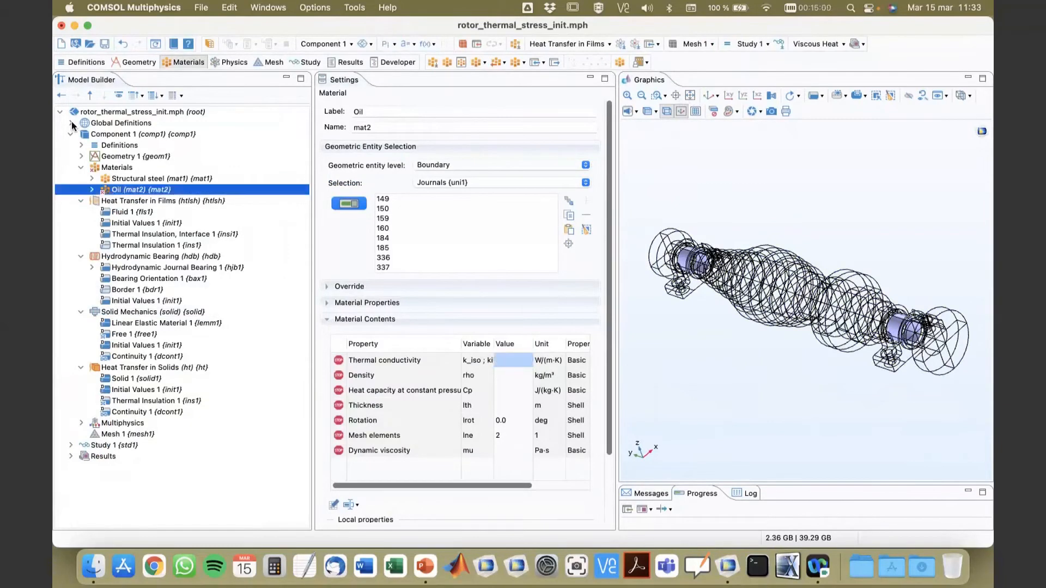
{"action": "left_click", "coordinate": [131, 134]}
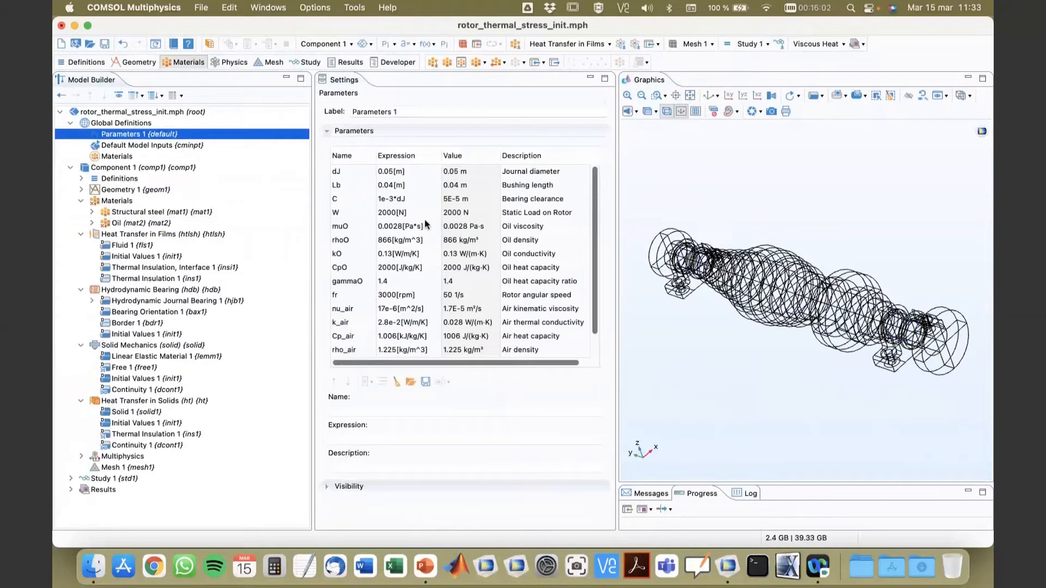
{"action": "left_click", "coordinate": [348, 227]}
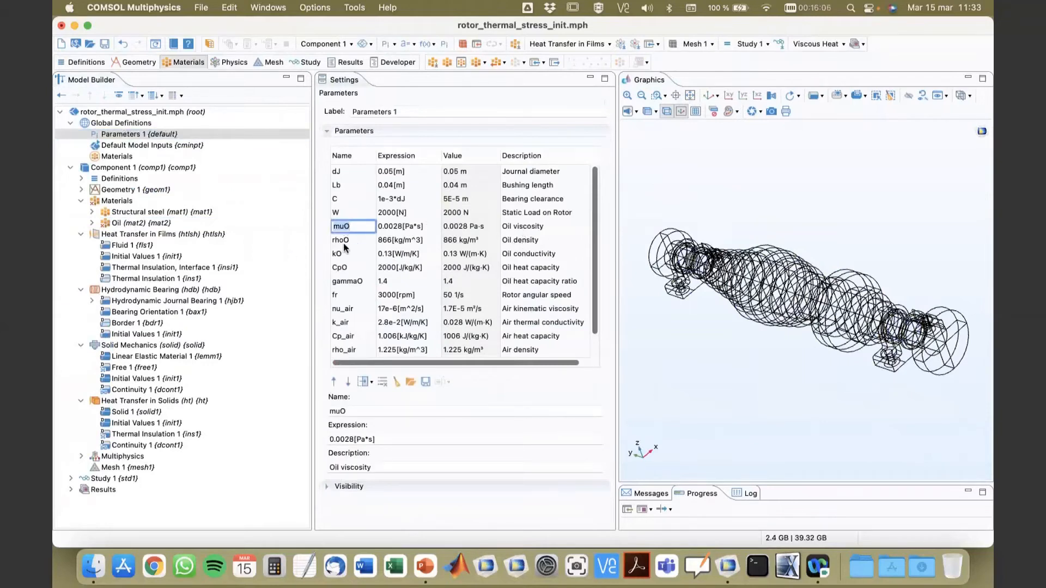
{"action": "left_click", "coordinate": [131, 224]}
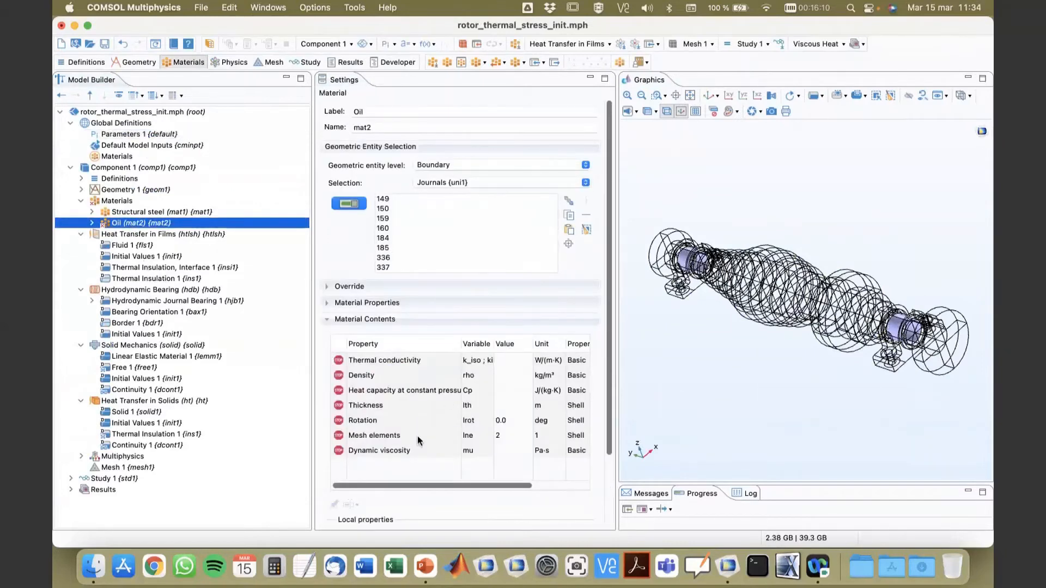
{"action": "left_click", "coordinate": [503, 451]}
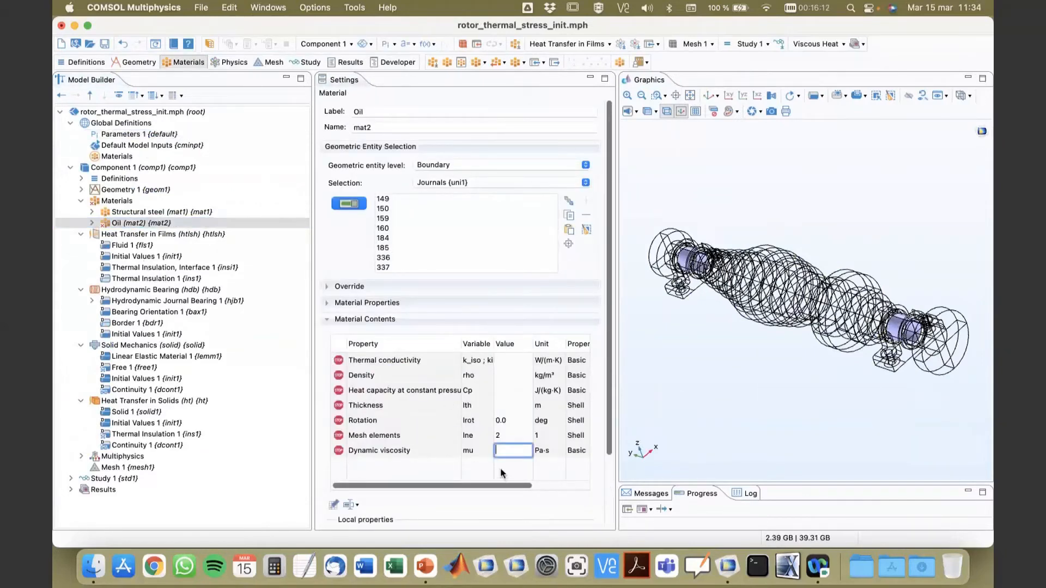
{"action": "left_click", "coordinate": [506, 421]}
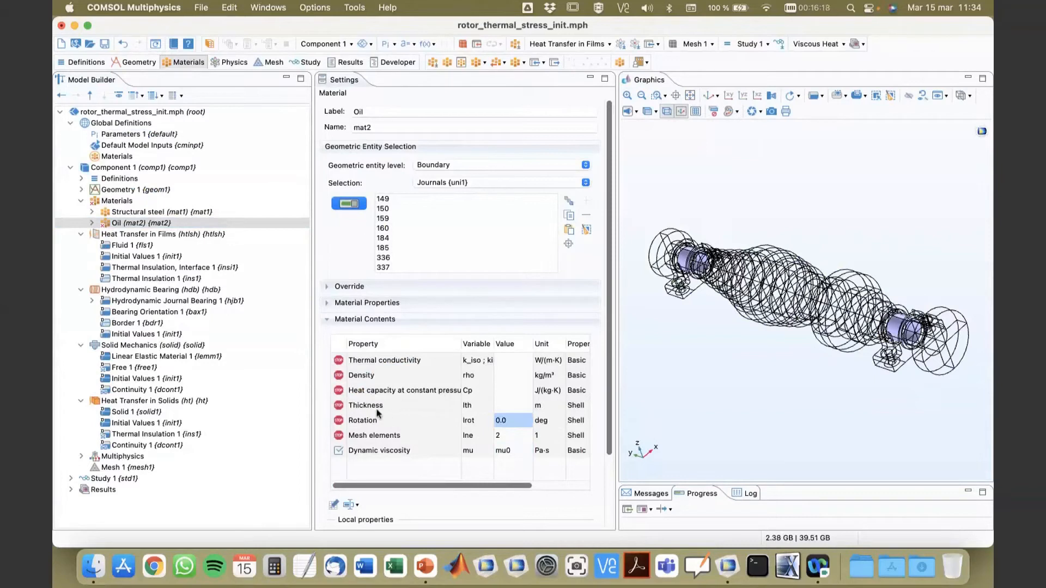
{"action": "double_click", "coordinate": [499, 375]}
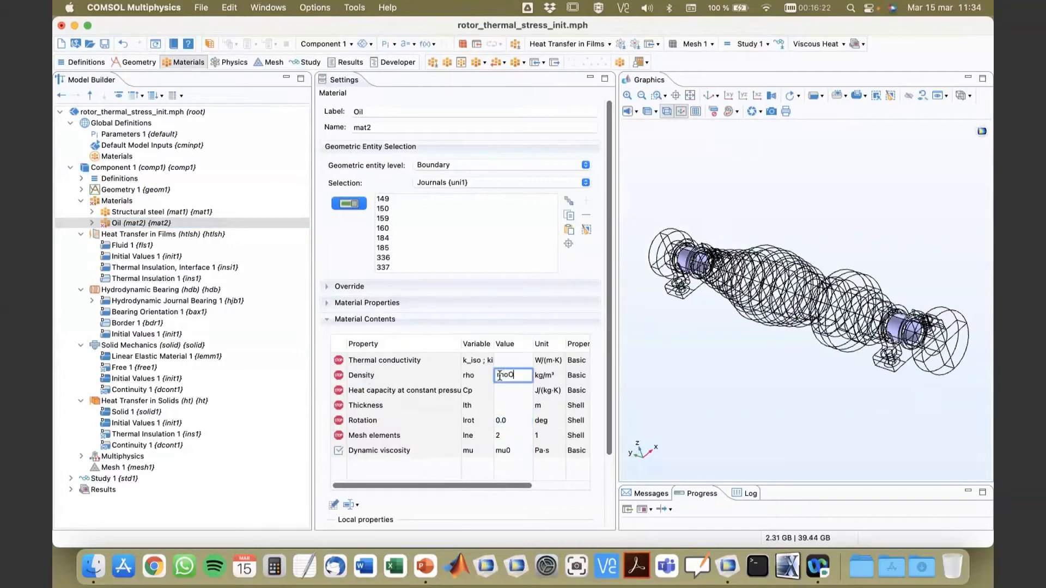
{"action": "key", "text": "Return"}
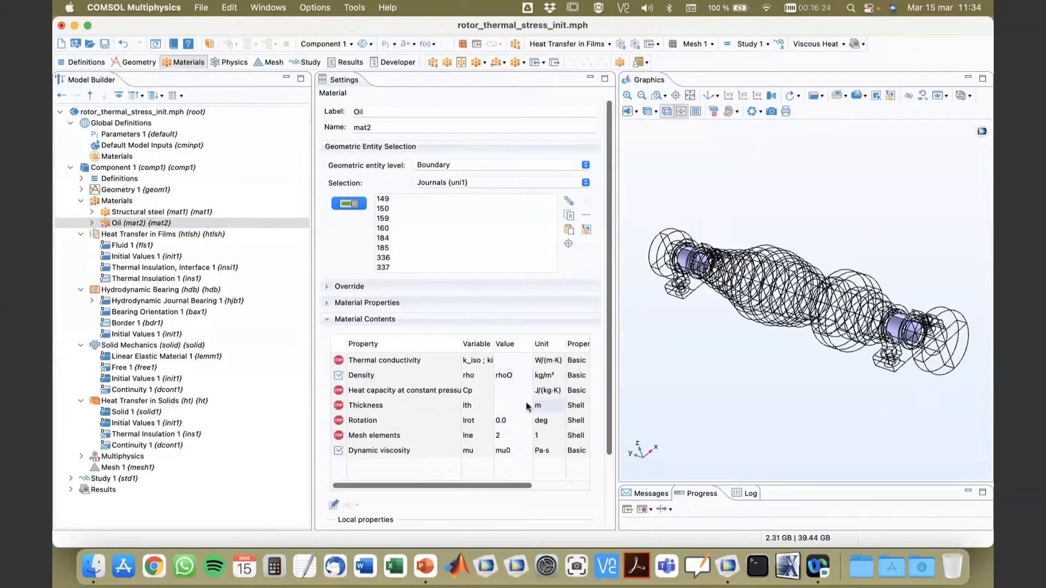
Step: Correct the Oil material's dynamic viscosity to muO, matching the oil viscosity parameter name in Parameters 1
{"action": "left_click", "coordinate": [526, 406]}
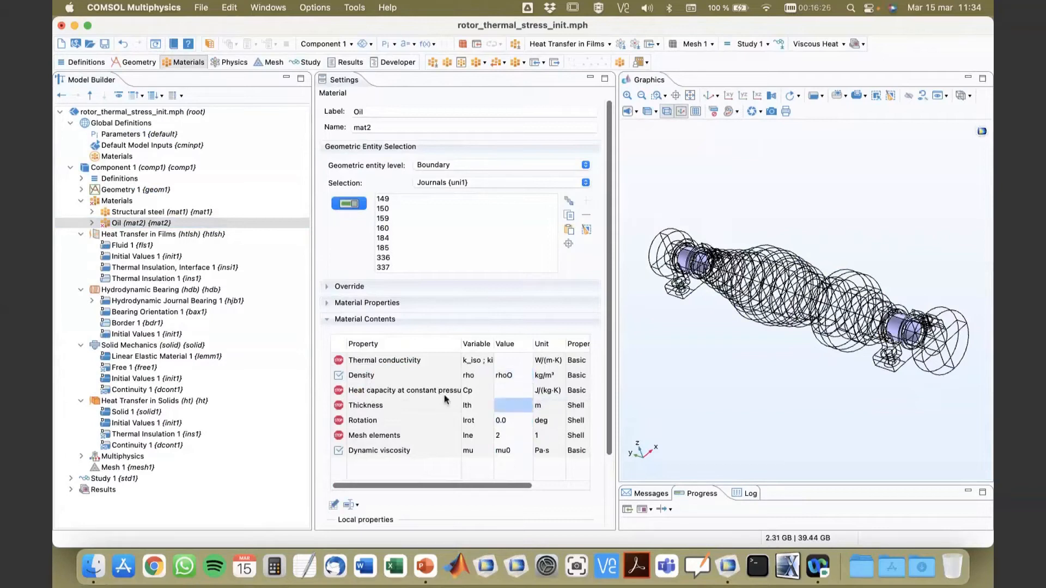
{"action": "left_click", "coordinate": [124, 135]}
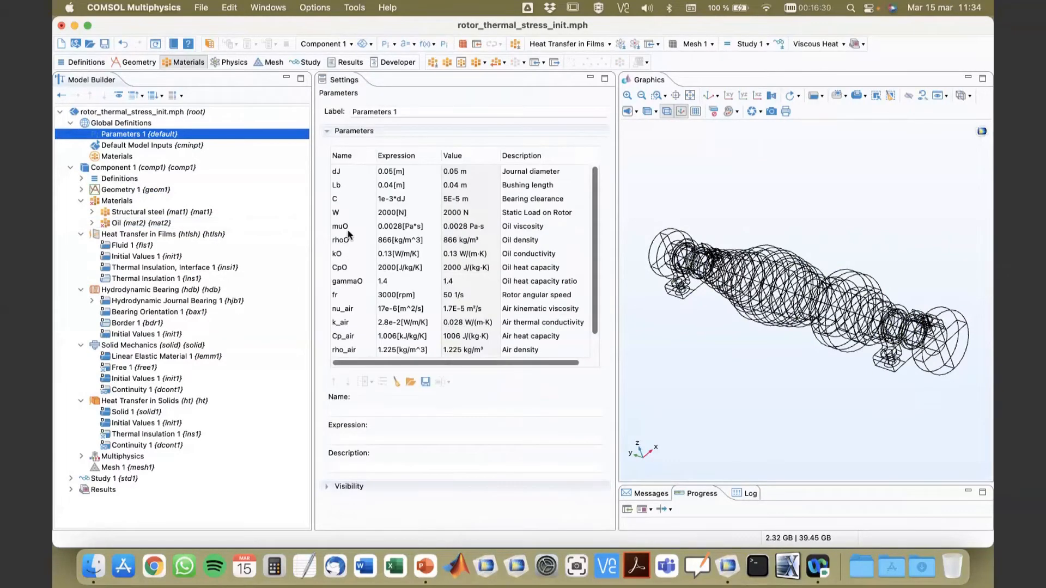
{"action": "left_click", "coordinate": [134, 223]}
{"action": "left_click", "coordinate": [514, 452]}
{"action": "left_click", "coordinate": [517, 452]}
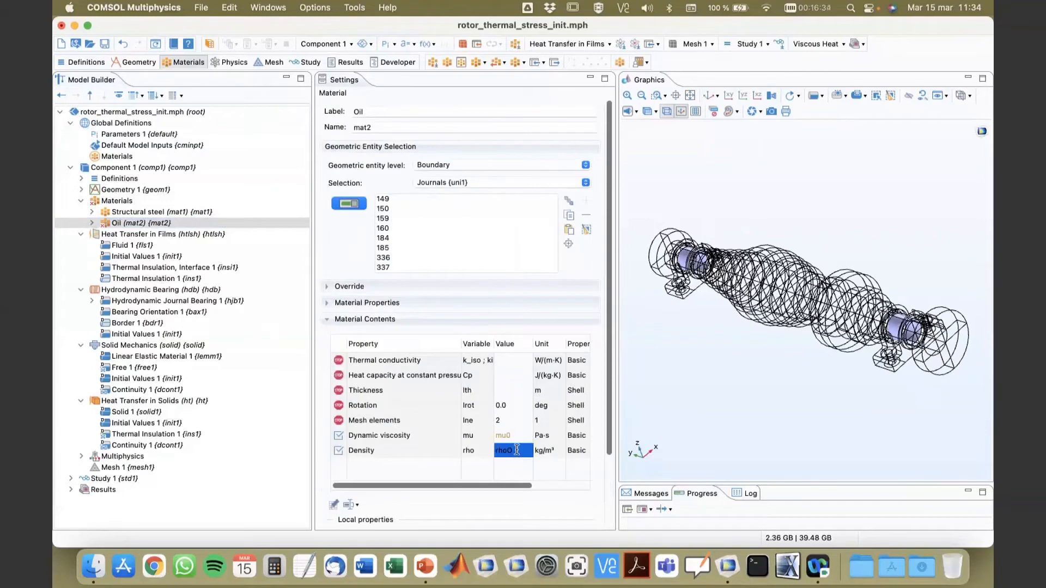
{"action": "left_click", "coordinate": [518, 437]}
{"action": "left_click", "coordinate": [518, 436]}
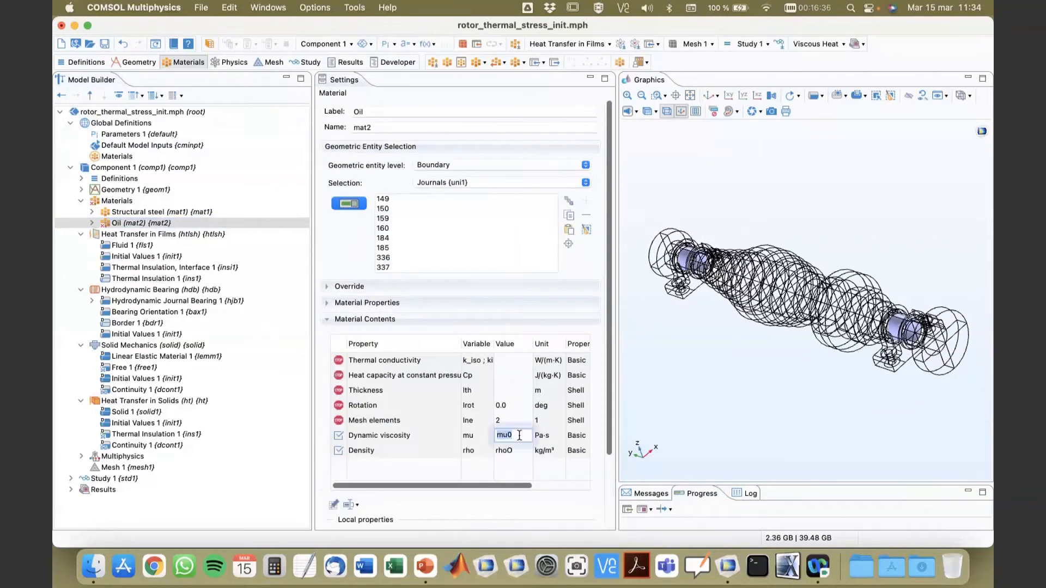
{"action": "left_click", "coordinate": [519, 435]}
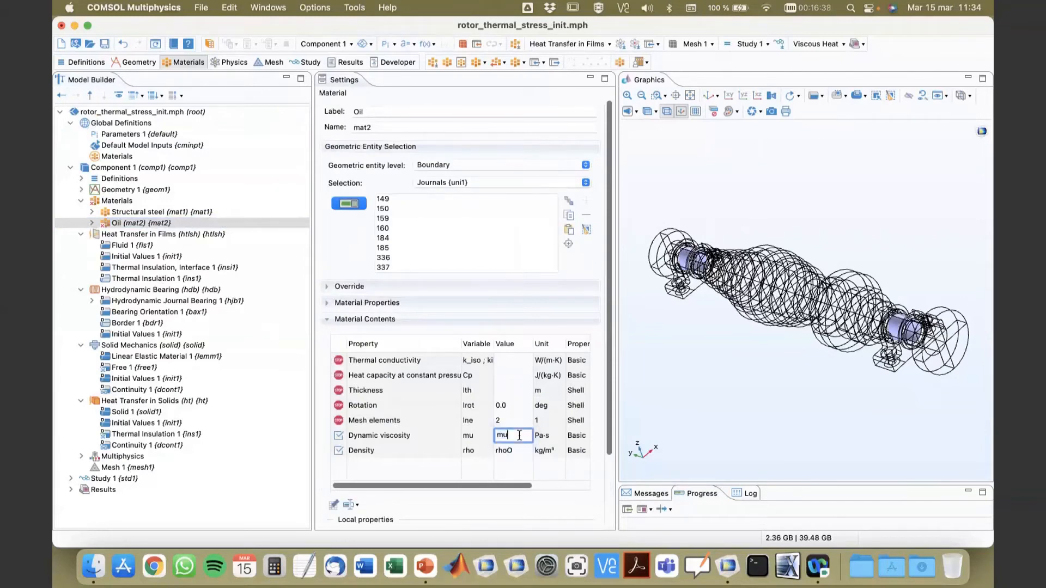
{"action": "left_click", "coordinate": [524, 379]}
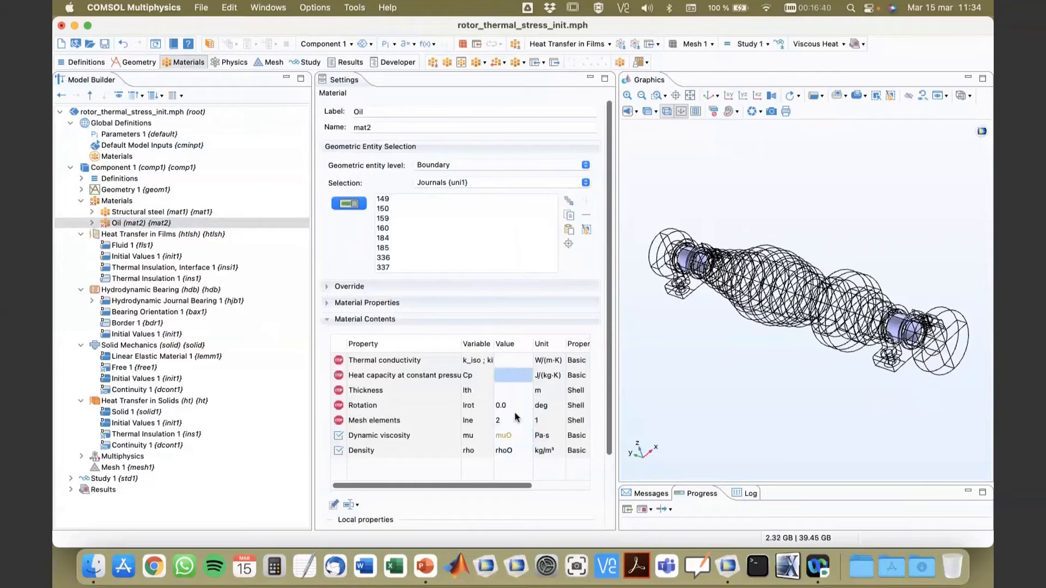
{"action": "left_click", "coordinate": [125, 135]}
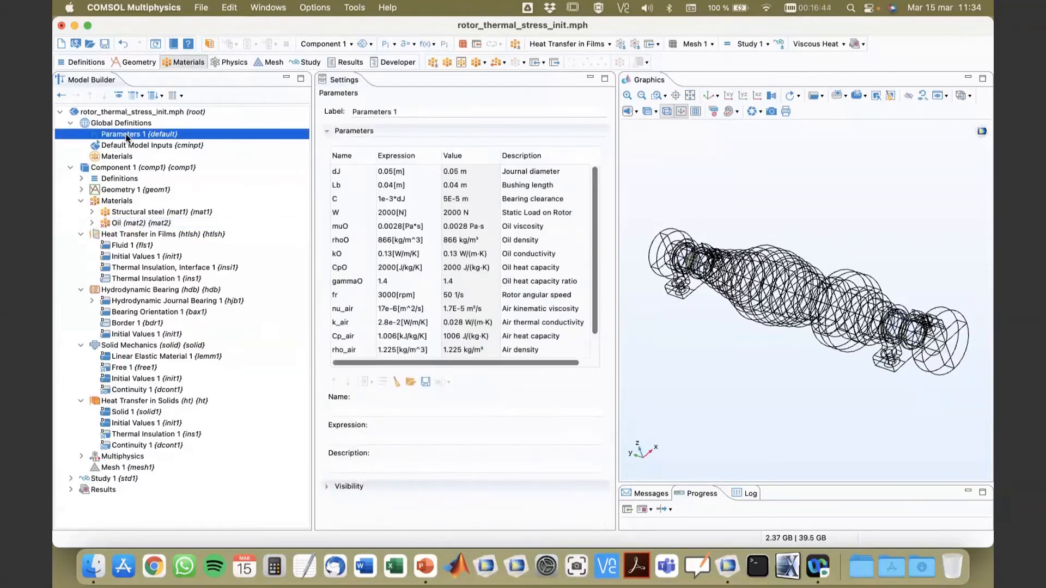
{"action": "left_click", "coordinate": [347, 229]}
{"action": "left_click", "coordinate": [347, 229]}
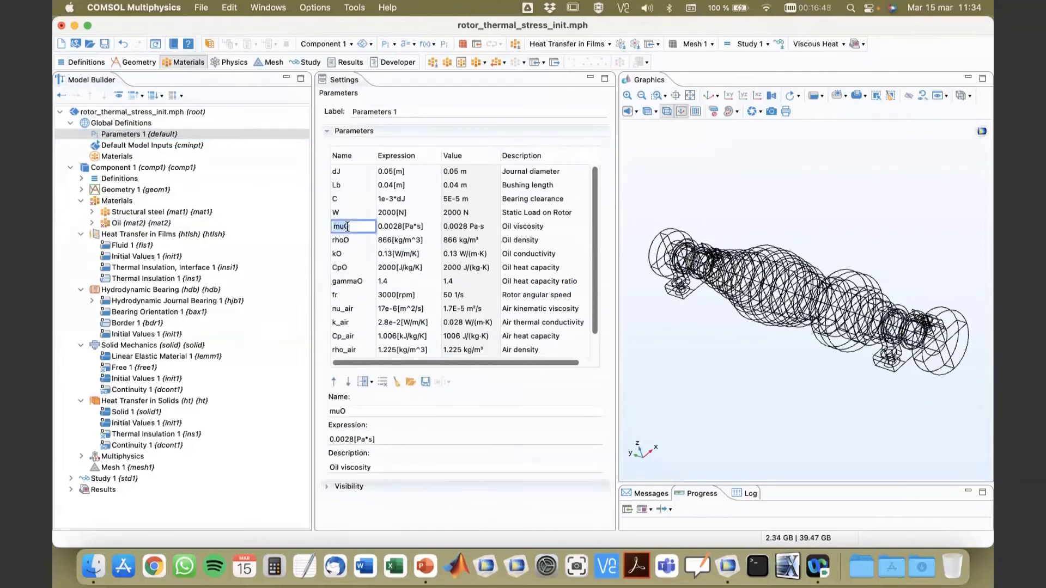
{"action": "left_click", "coordinate": [138, 224]}
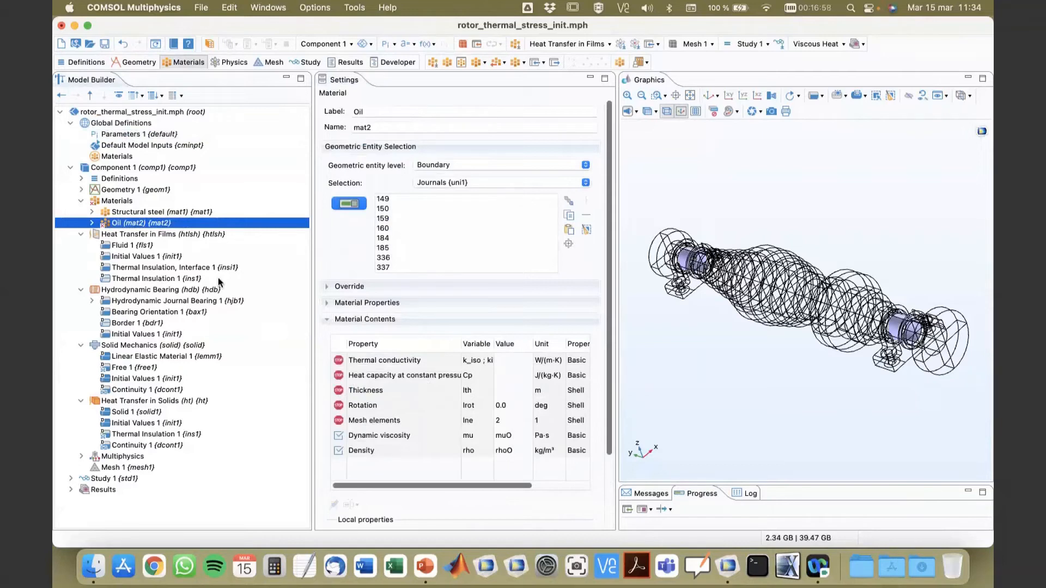
Step: Review the Heat Transfer in Films settings and its Fluid node's model input, layer model and heat convection settings
{"action": "left_click", "coordinate": [84, 202]}
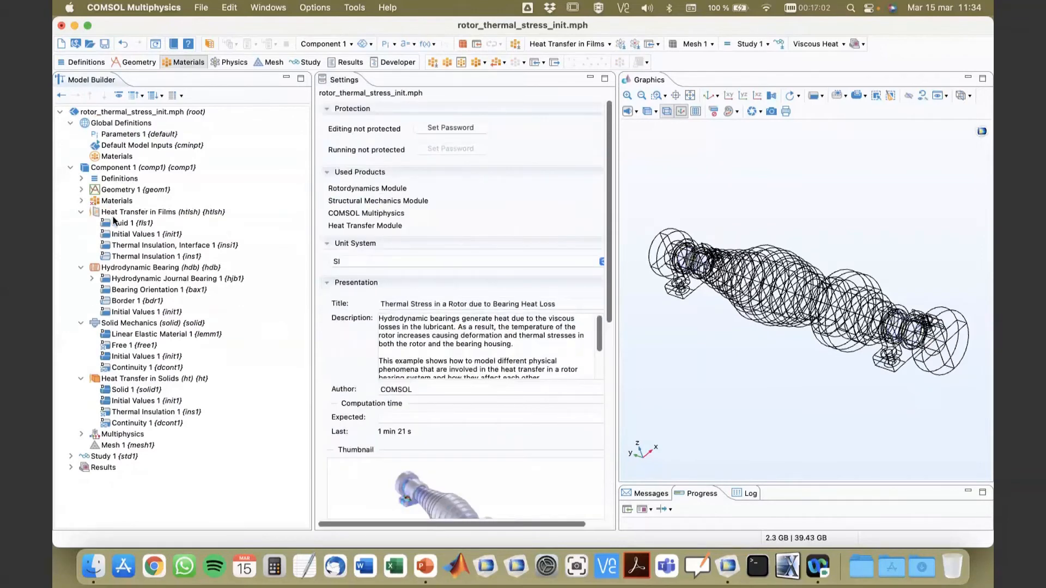
{"action": "left_click", "coordinate": [129, 212]}
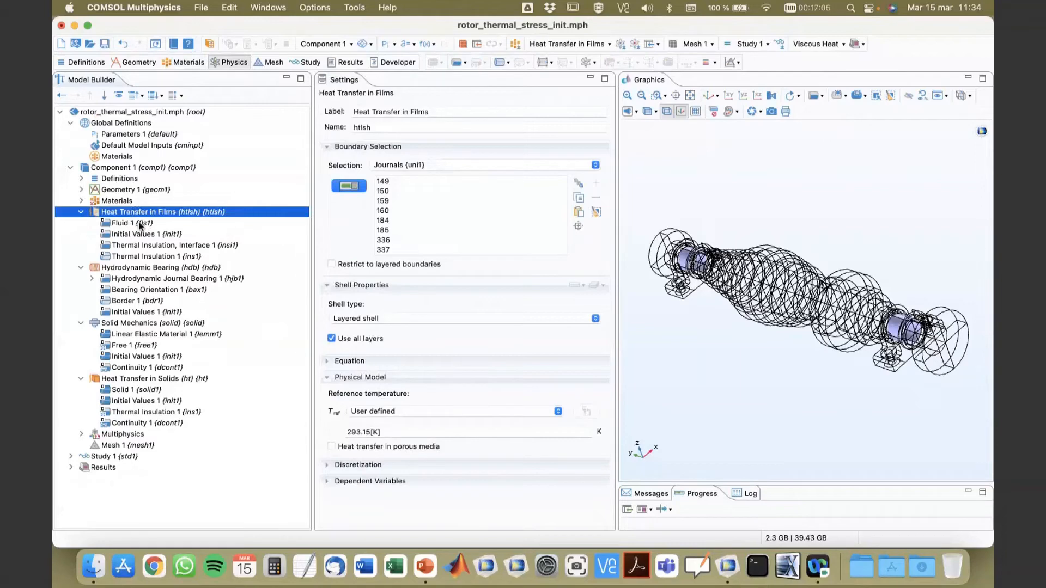
{"action": "left_click", "coordinate": [140, 224]}
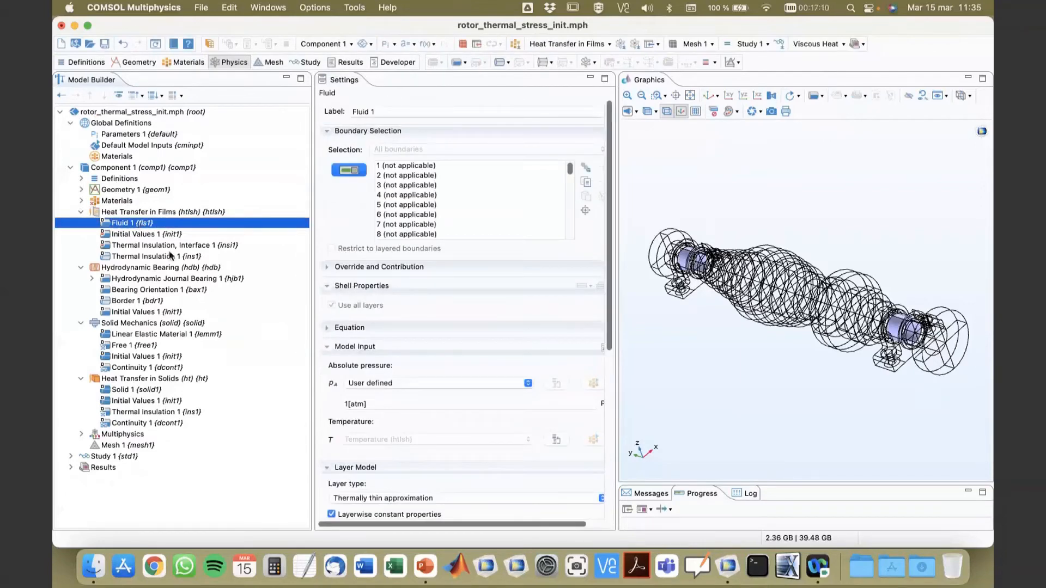
{"action": "scroll", "coordinate": [440, 369], "scroll_direction": "down", "scroll_amount": 1}
{"action": "scroll", "coordinate": [441, 368], "scroll_direction": "down", "scroll_amount": 4}
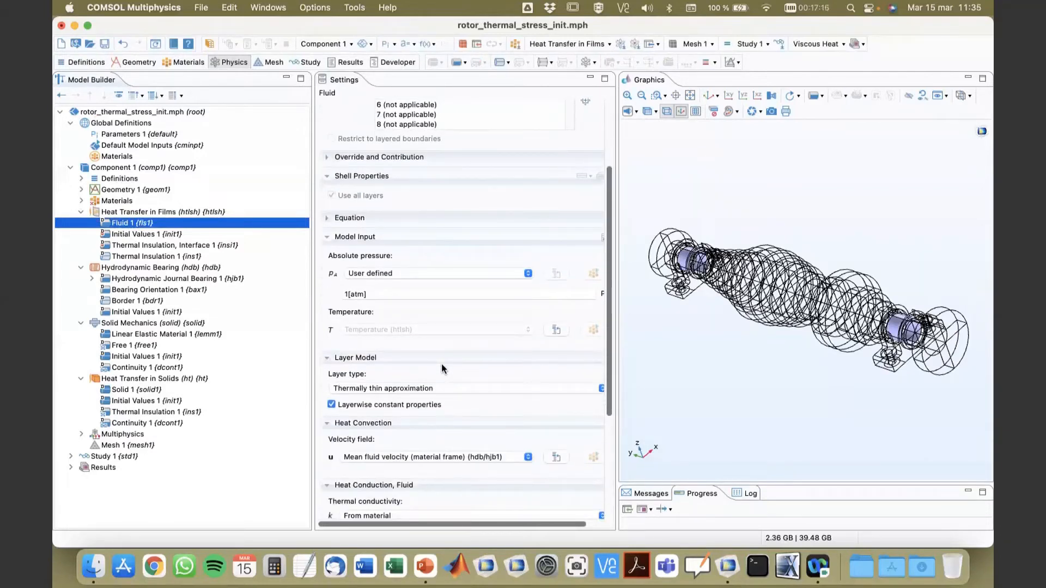
Step: Add a layer-level Heat Source to Heat Transfer in Films and assign it to the Journals boundaries
{"action": "left_click", "coordinate": [133, 214]}
{"action": "right_click", "coordinate": [134, 214]}
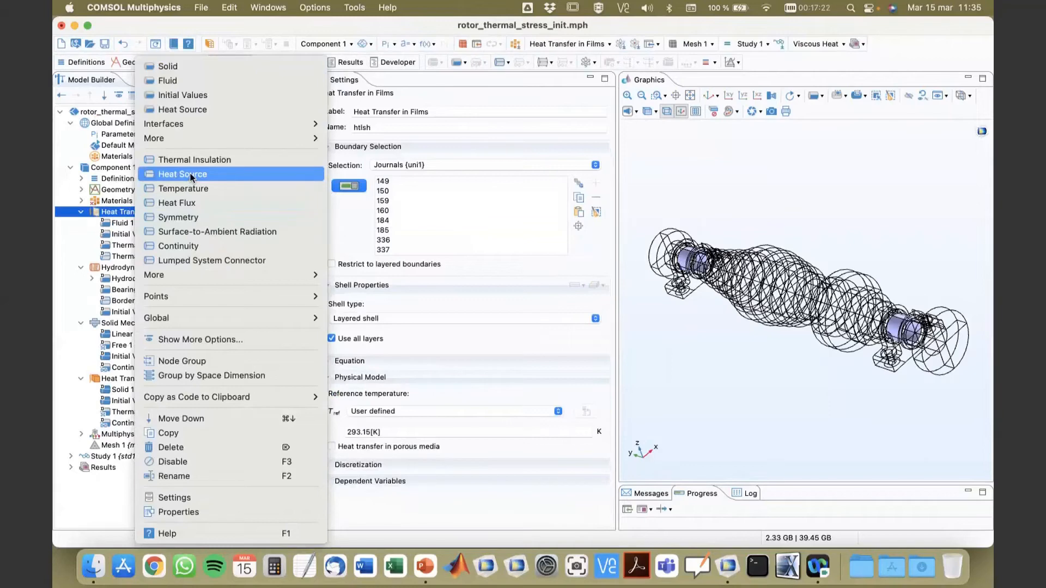
{"action": "left_click", "coordinate": [186, 111]}
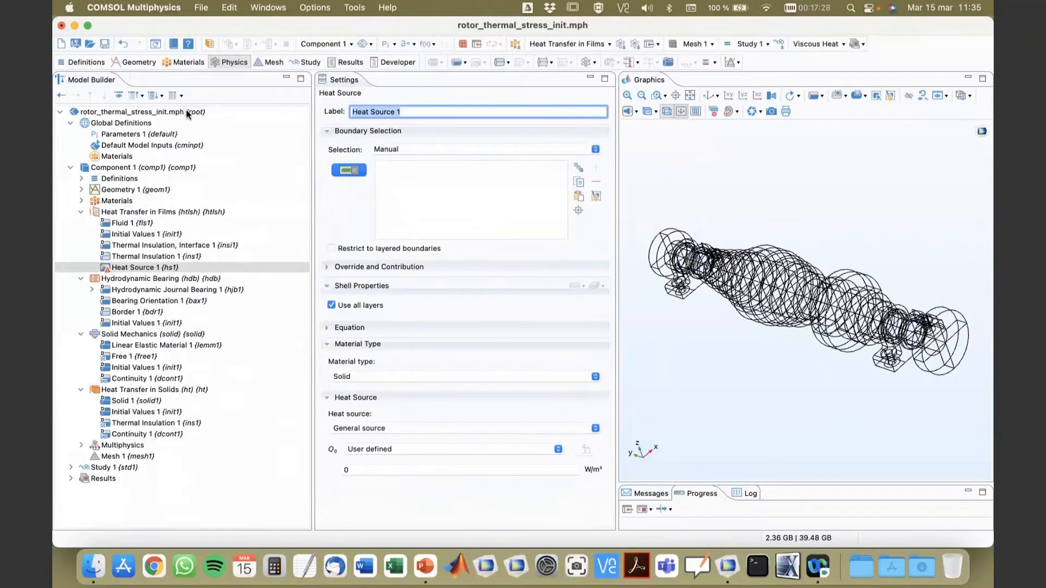
{"action": "left_click", "coordinate": [444, 150]}
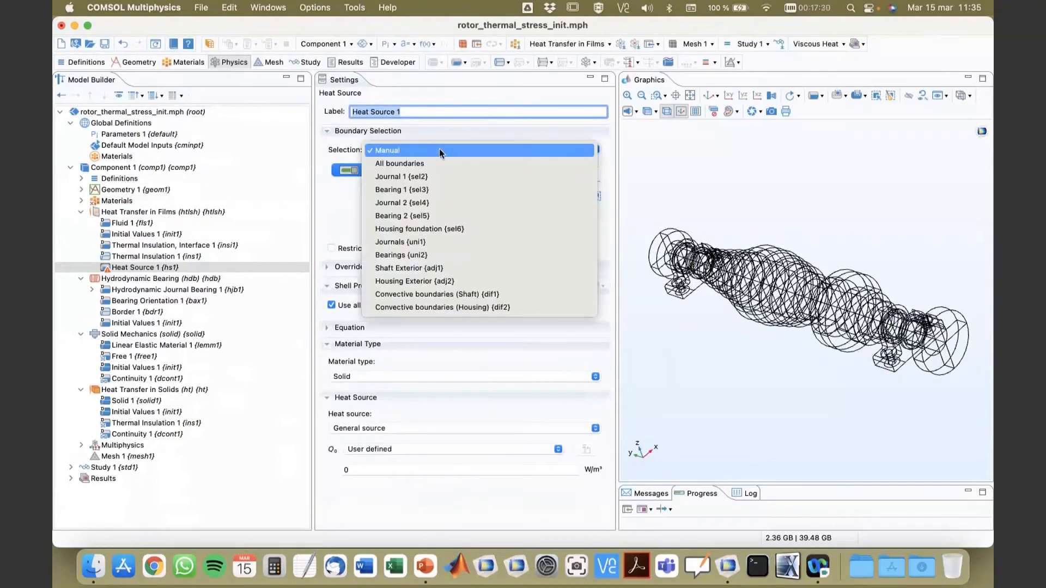
{"action": "left_click", "coordinate": [429, 242]}
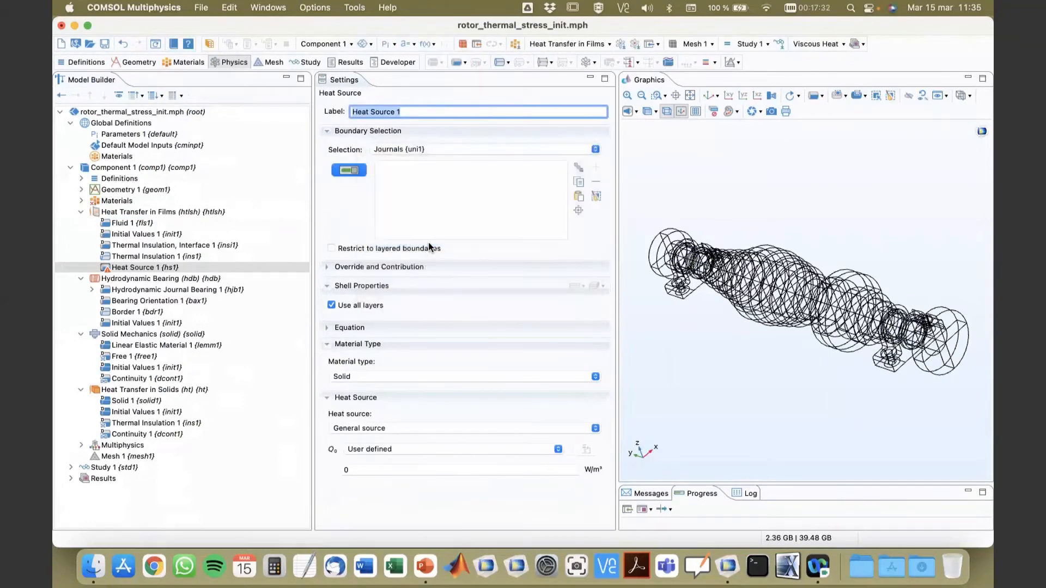
{"action": "left_click", "coordinate": [580, 212]}
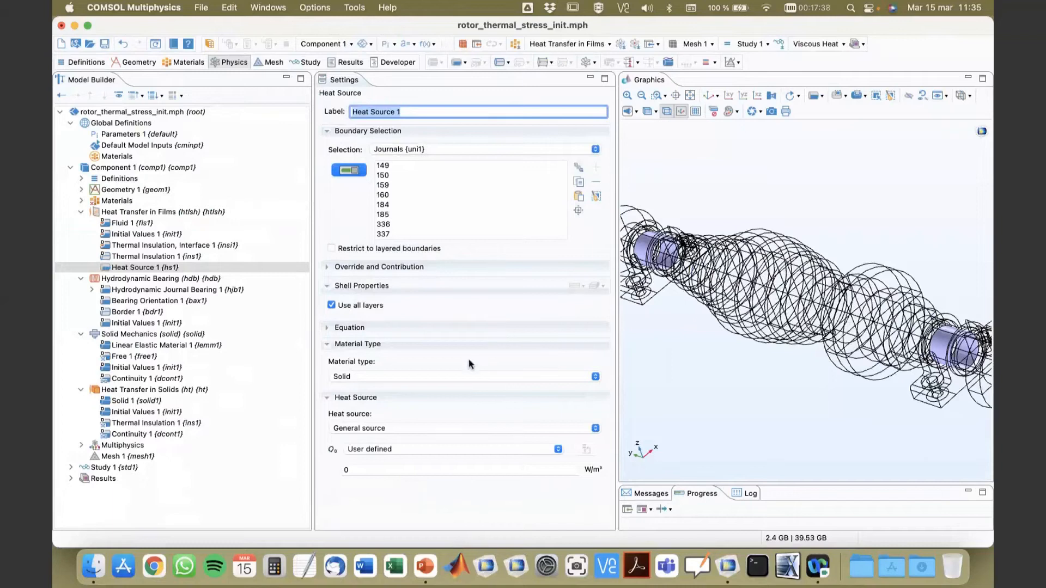
Step: Set the film heat source's general source to Viscous dissipation (hdb/hjb1)
{"action": "left_click", "coordinate": [408, 451]}
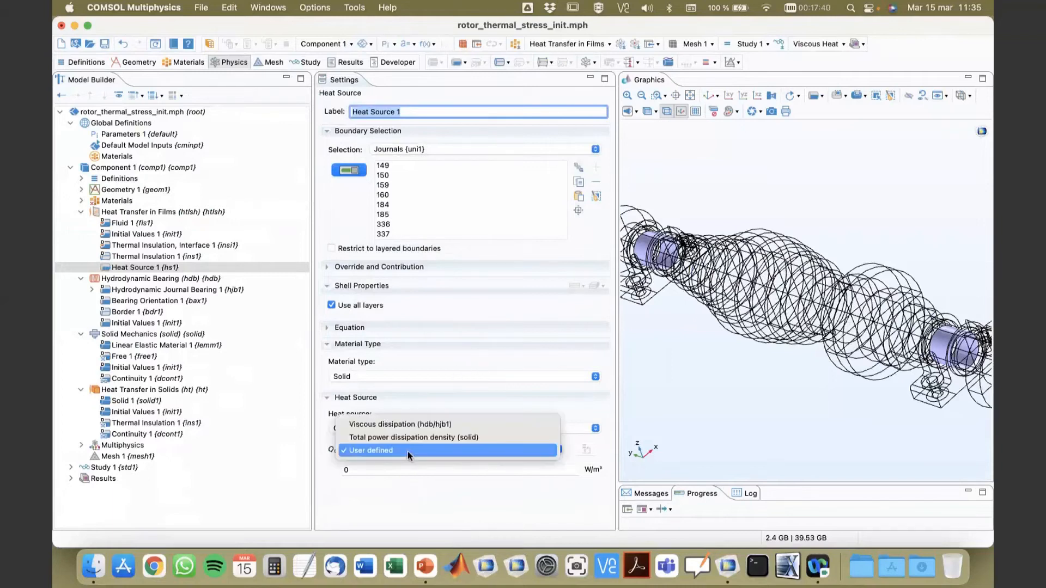
{"action": "left_click", "coordinate": [408, 424]}
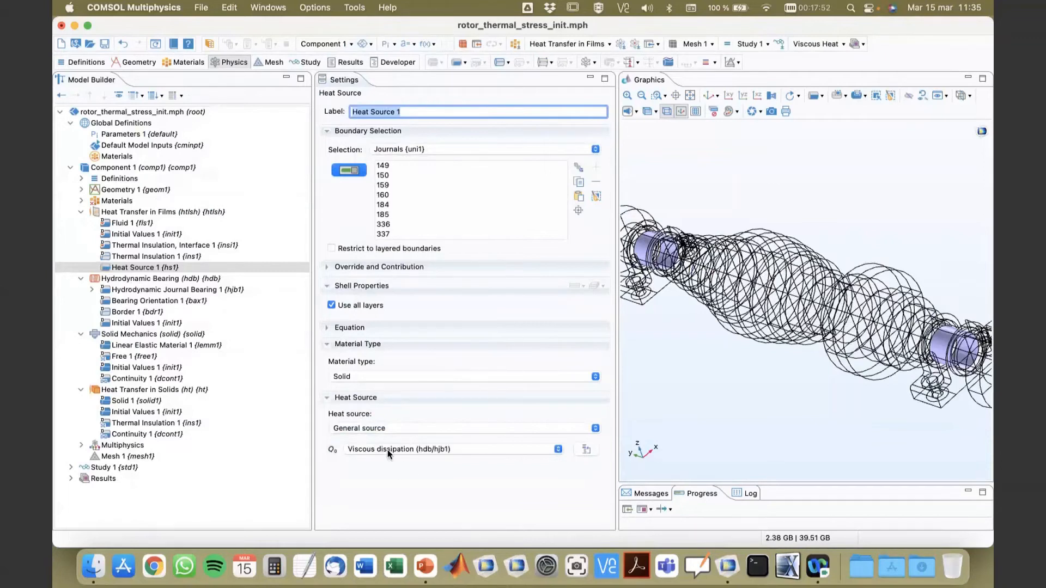
{"action": "left_click", "coordinate": [138, 267]}
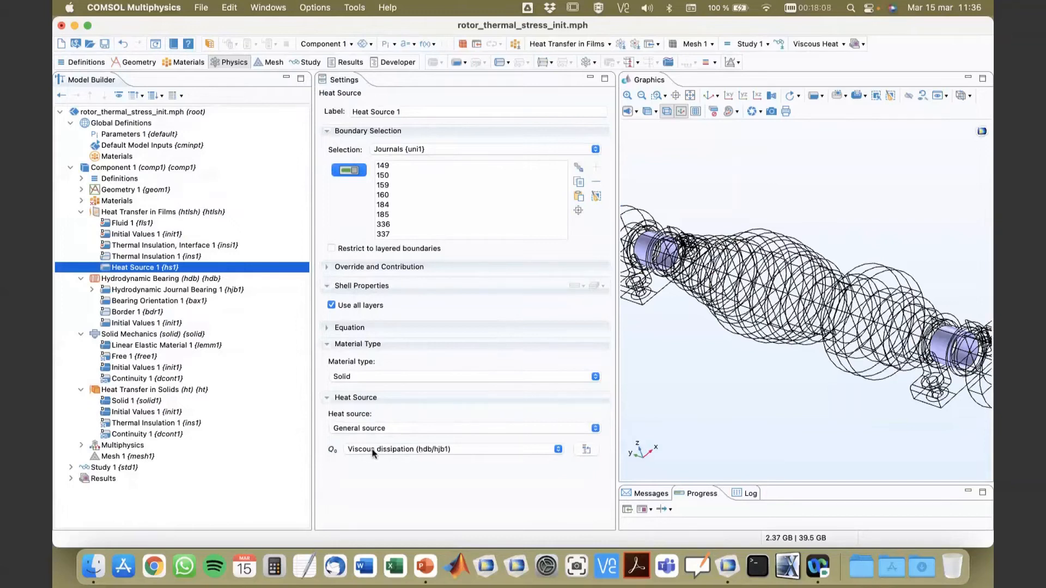
{"action": "left_click", "coordinate": [423, 450]}
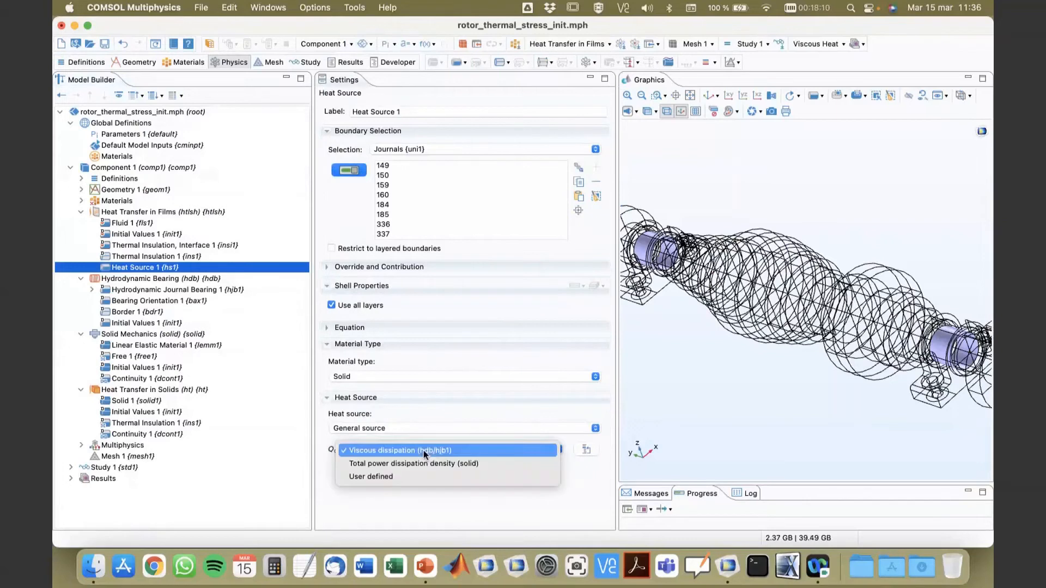
{"action": "left_click", "coordinate": [423, 450]}
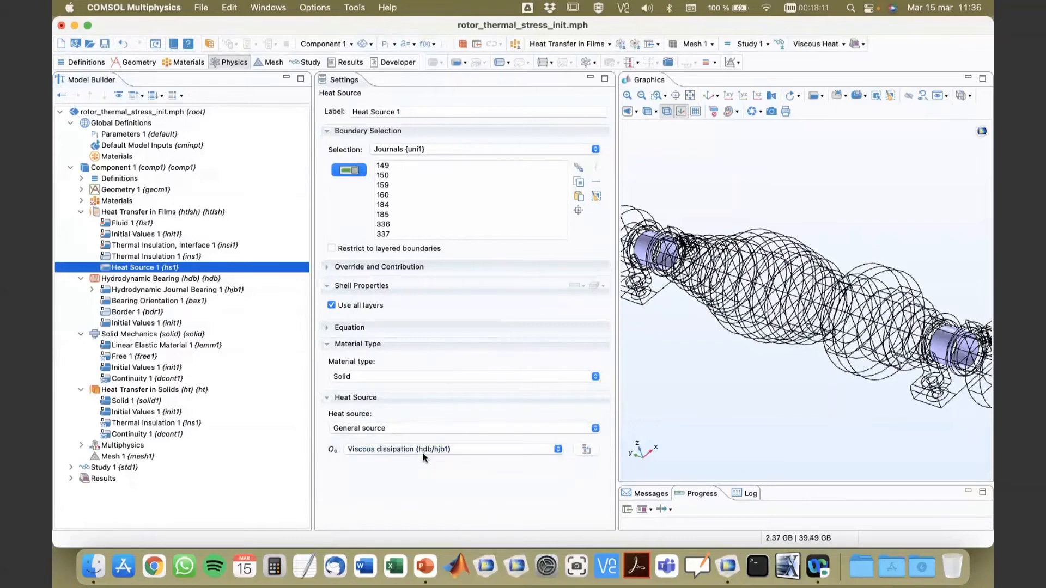
Step: Add a Temperature, Interface condition to Heat Transfer in Films and assign it to the Journals boundaries
{"action": "left_click", "coordinate": [205, 279]}
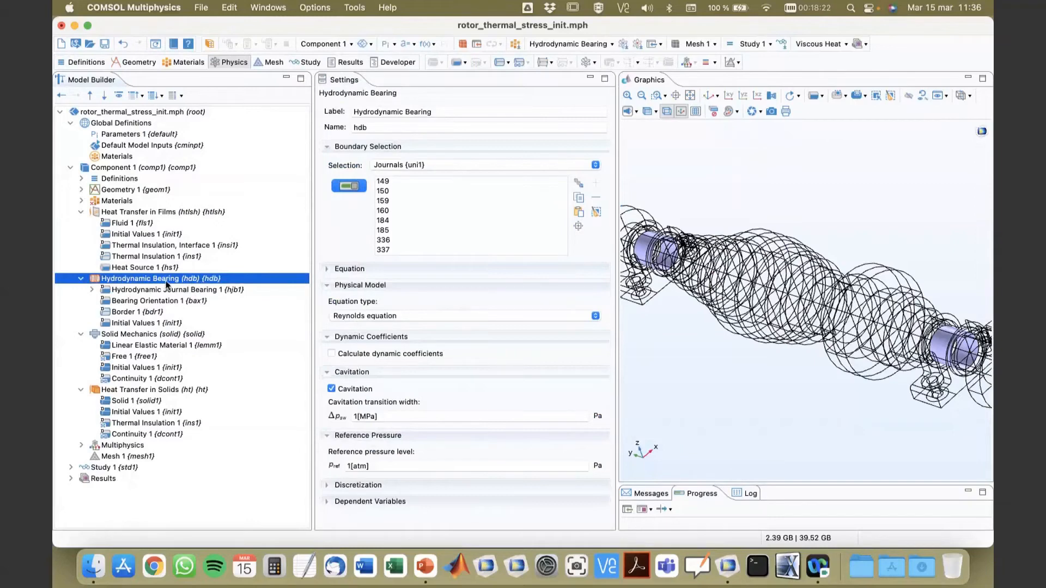
{"action": "left_click", "coordinate": [126, 212]}
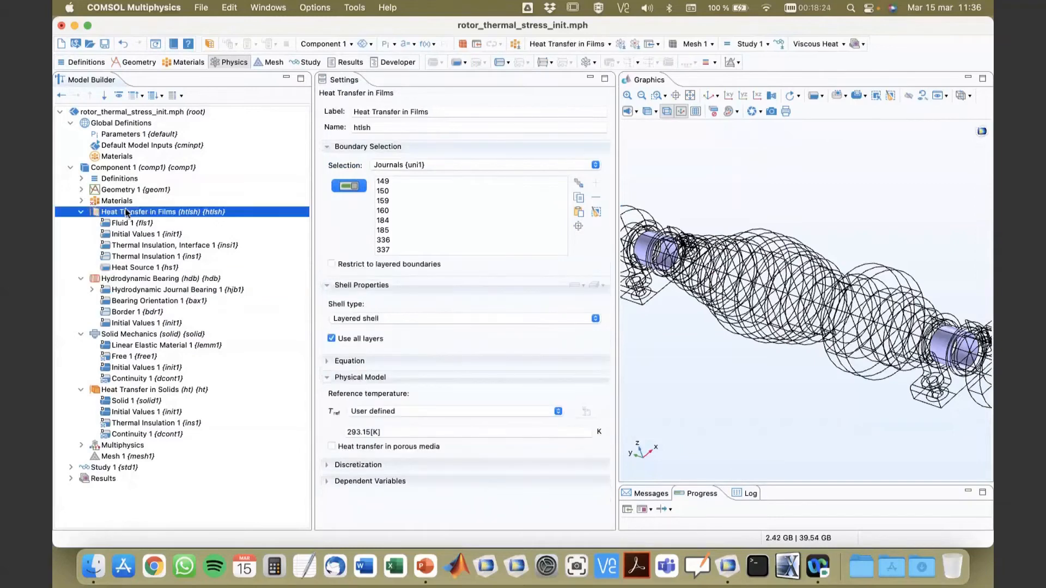
{"action": "right_click", "coordinate": [126, 213]}
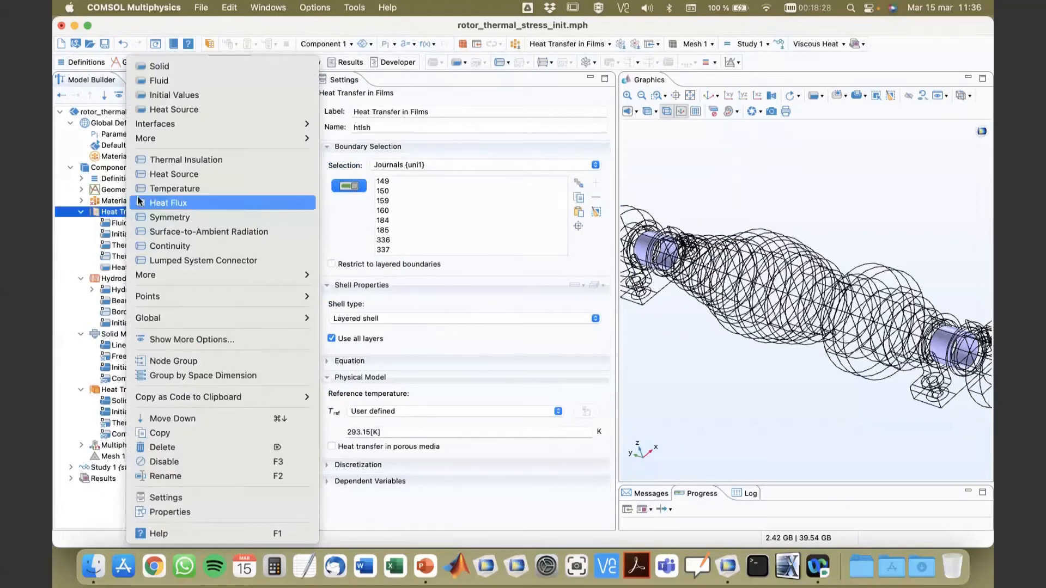
{"action": "mouse_move", "coordinate": [189, 126]}
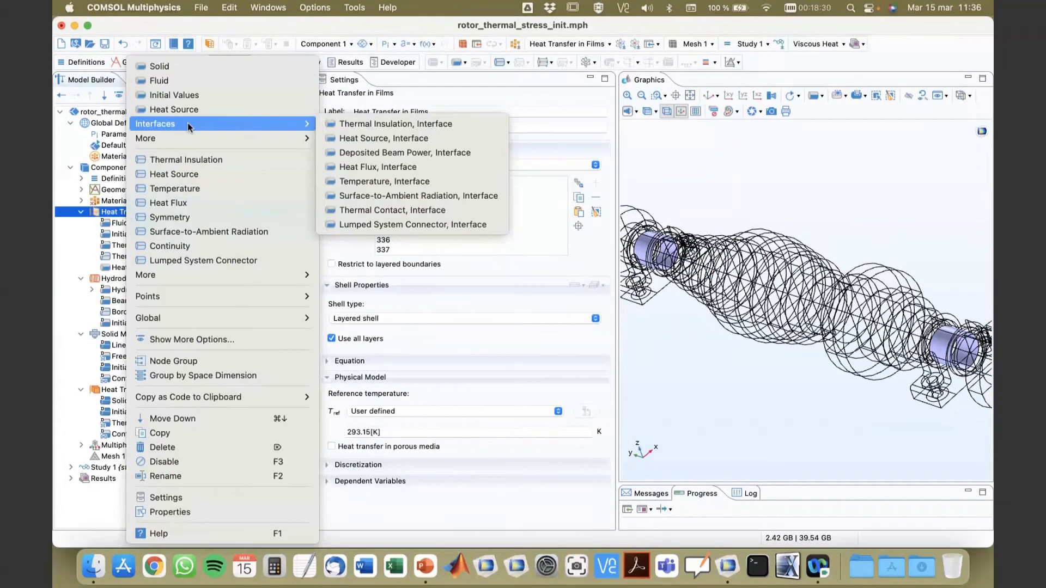
{"action": "left_click", "coordinate": [397, 182]}
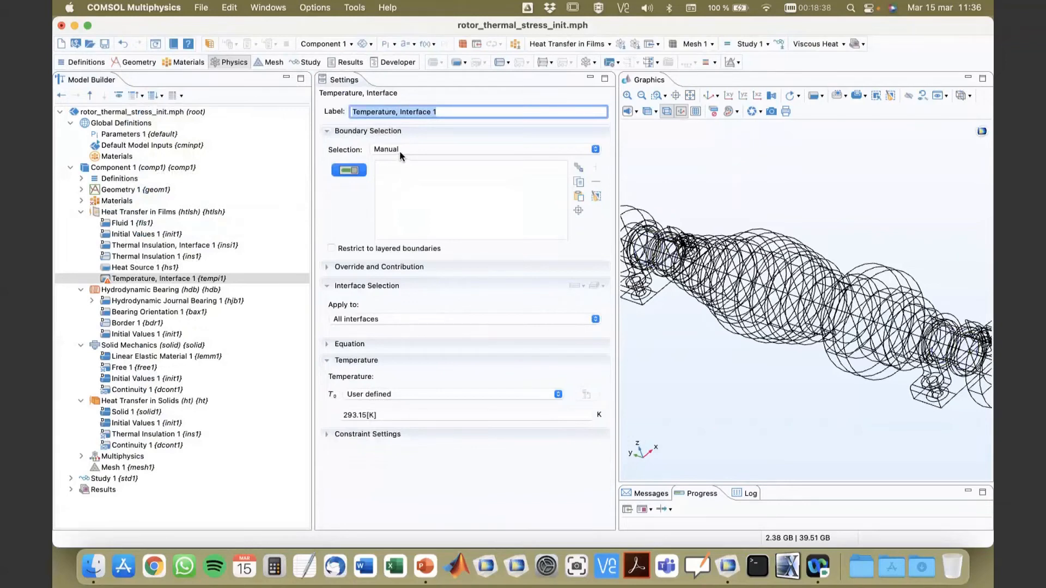
{"action": "left_click", "coordinate": [400, 150]}
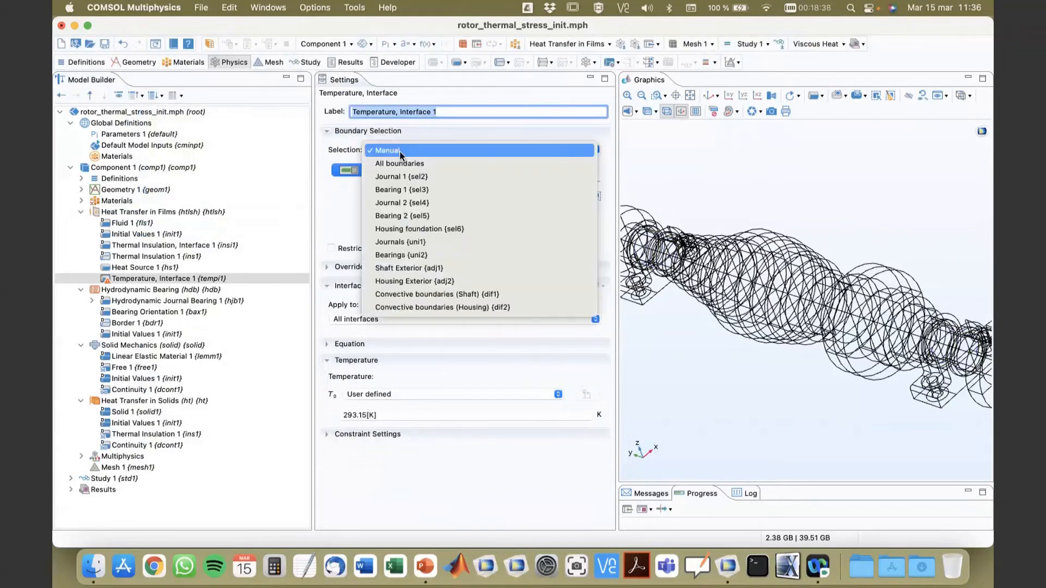
{"action": "left_click", "coordinate": [403, 243]}
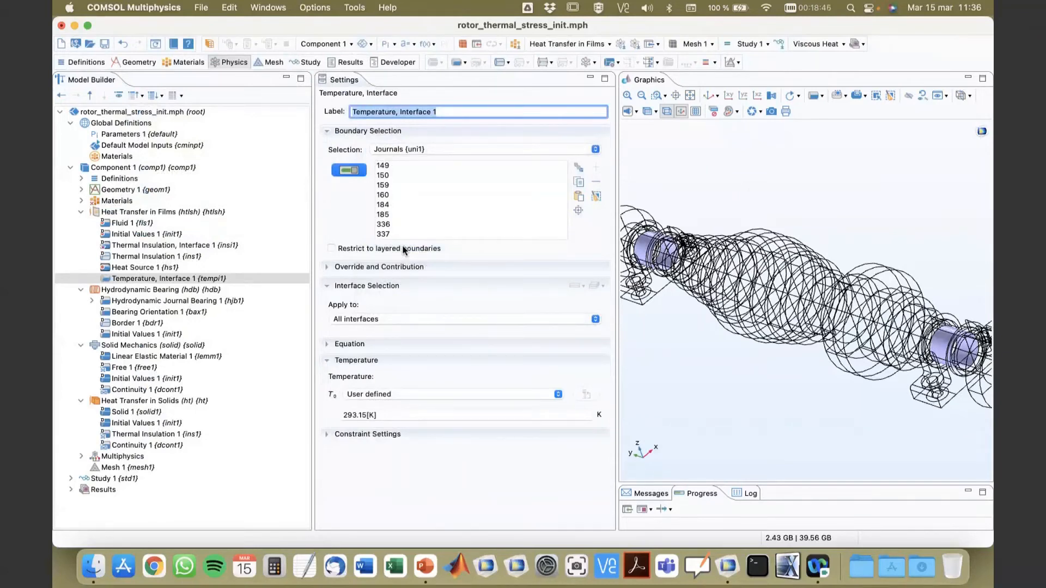
Step: Set the interface condition's user-defined temperature to T2, and check the dependent variable name in Heat Transfer in Solids
{"action": "left_click", "coordinate": [408, 416]}
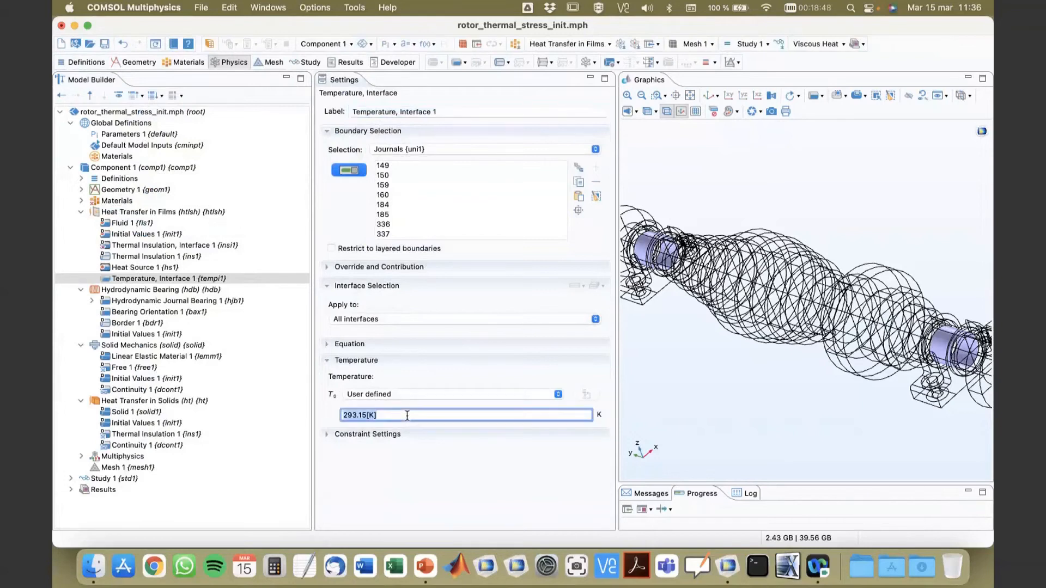
{"action": "type", "text": "T2"}
{"action": "left_click", "coordinate": [162, 401]}
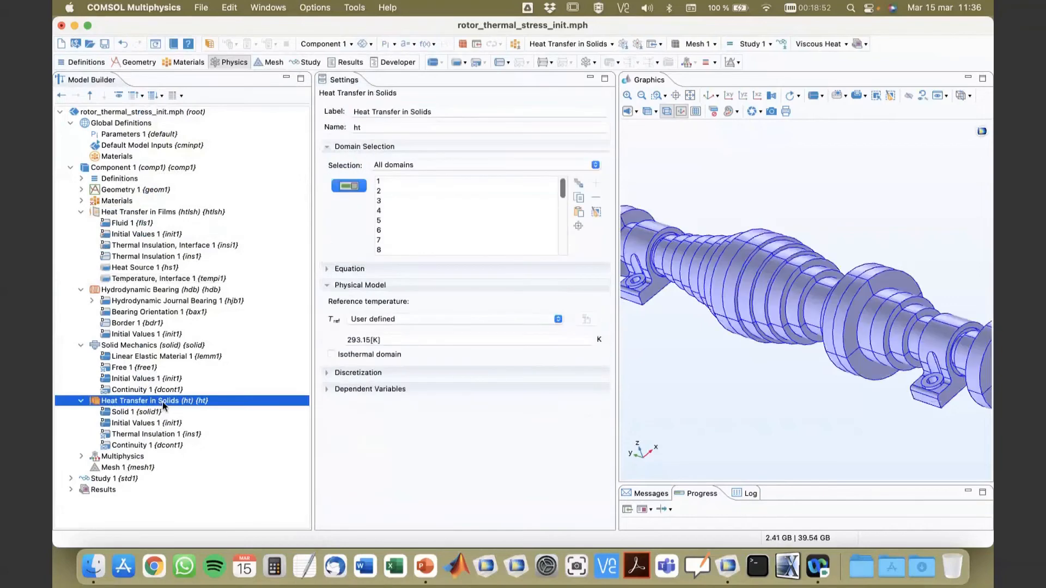
{"action": "left_click", "coordinate": [142, 278]}
{"action": "left_click", "coordinate": [372, 415]}
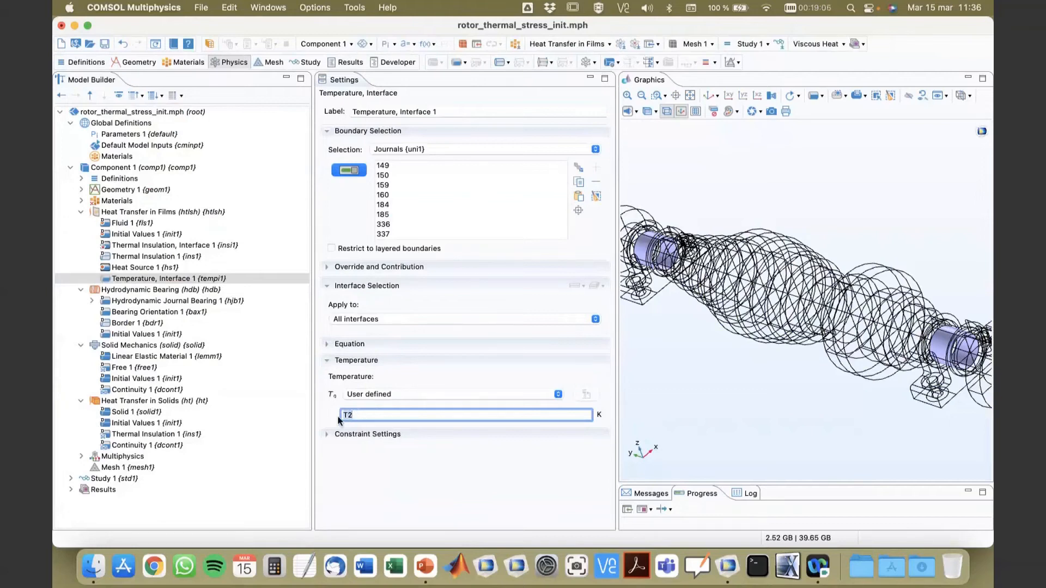
{"action": "left_click", "coordinate": [358, 415]}
{"action": "left_click", "coordinate": [159, 403]}
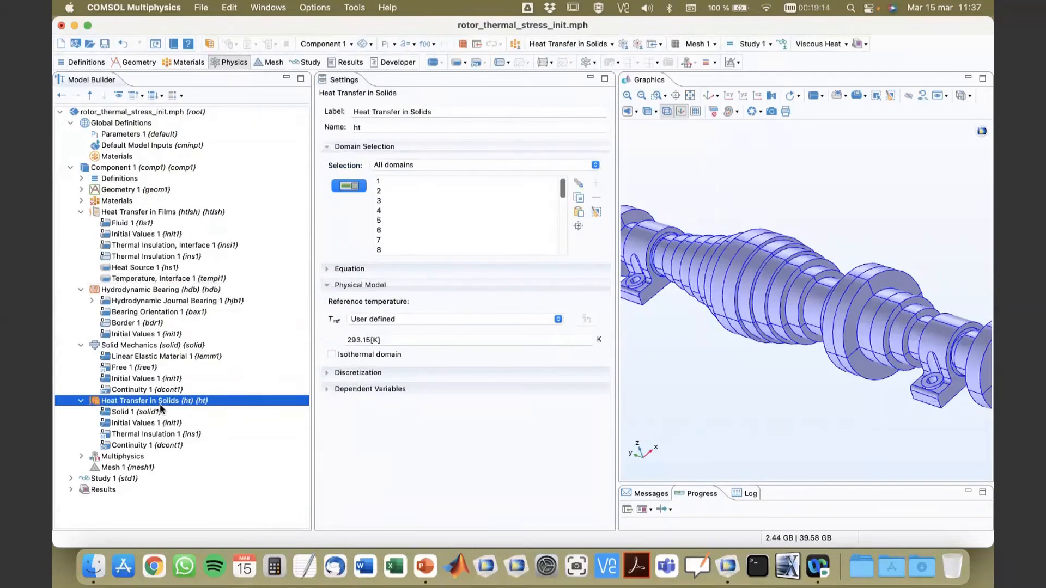
{"action": "left_click", "coordinate": [328, 390]}
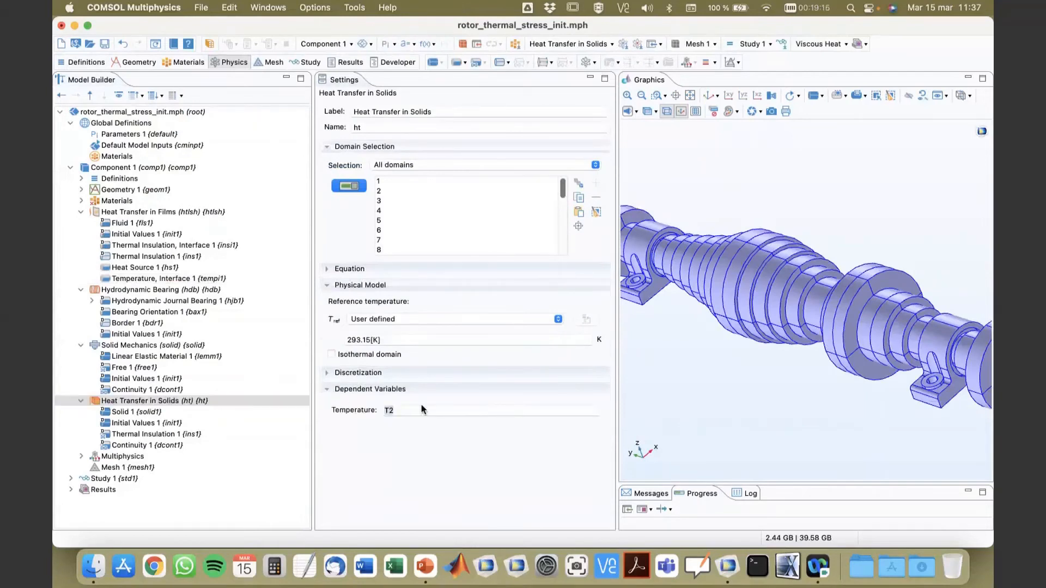
Step: Compare the temperature variable name in Heat Transfer in Solids with the user-defined temperature of the film's Temperature, Interface condition
{"action": "left_click", "coordinate": [159, 402]}
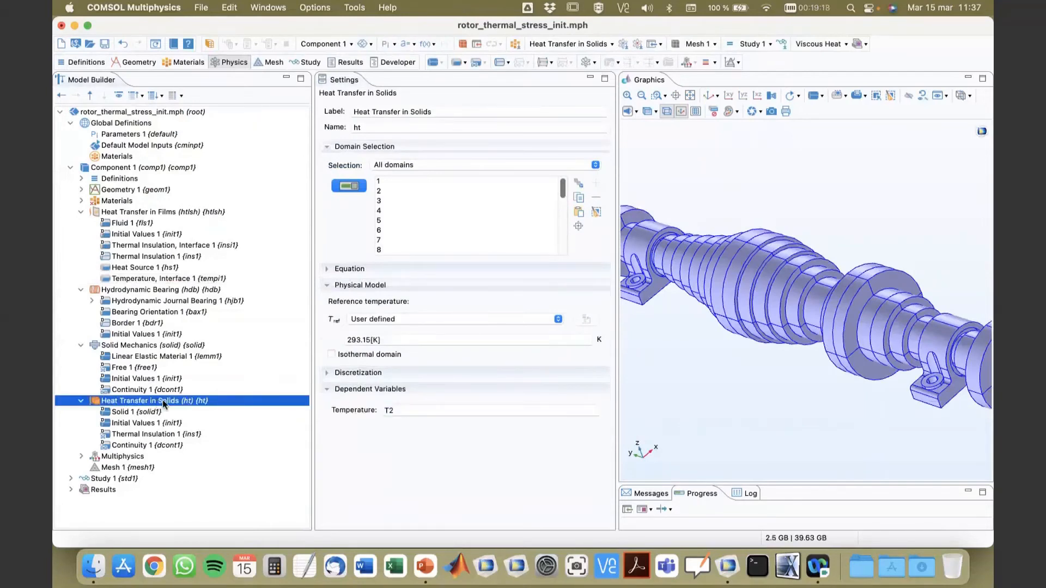
{"action": "left_click", "coordinate": [411, 410]}
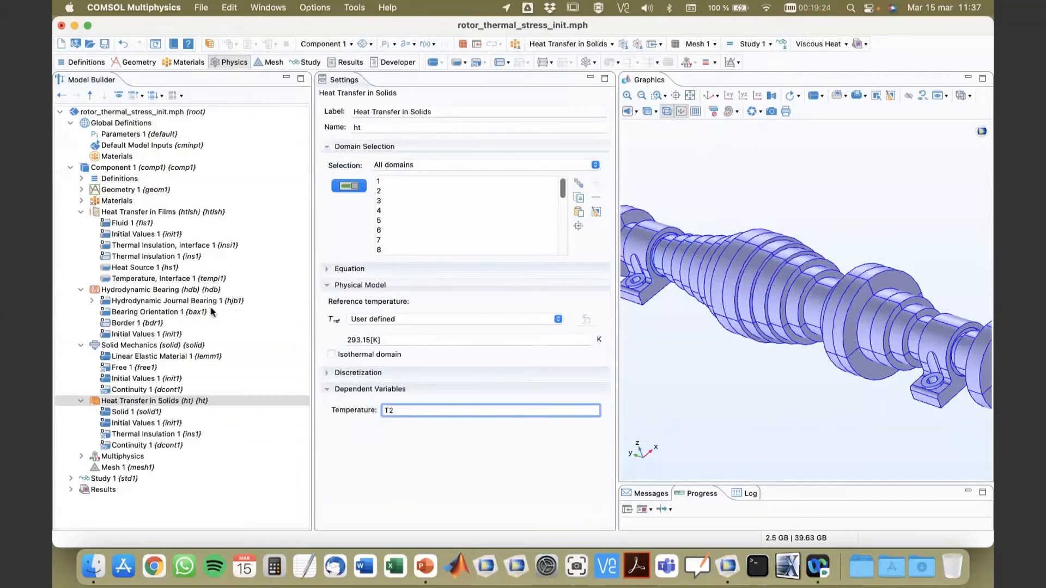
{"action": "left_click", "coordinate": [167, 278]}
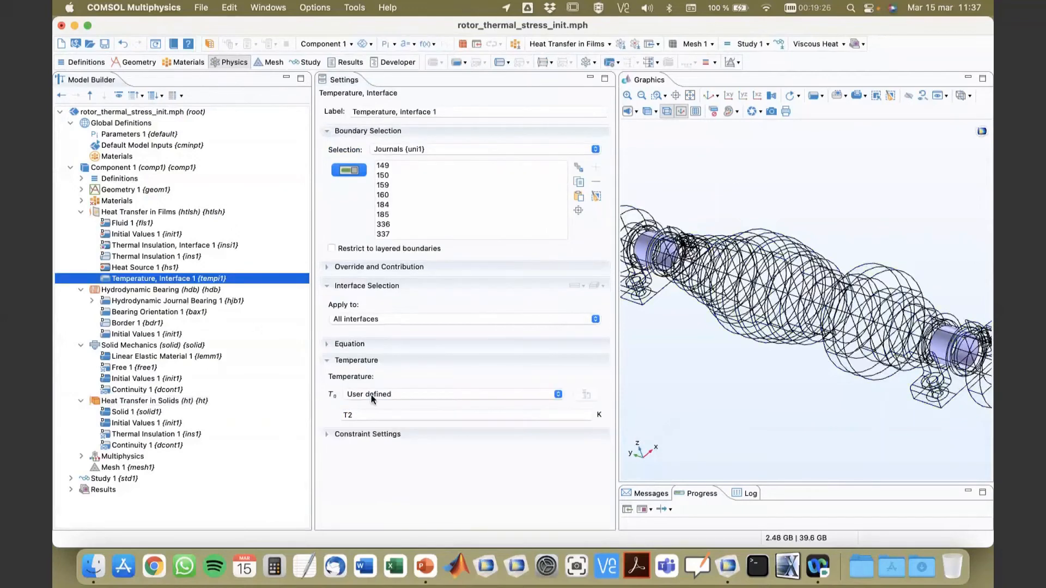
{"action": "left_click", "coordinate": [366, 415]}
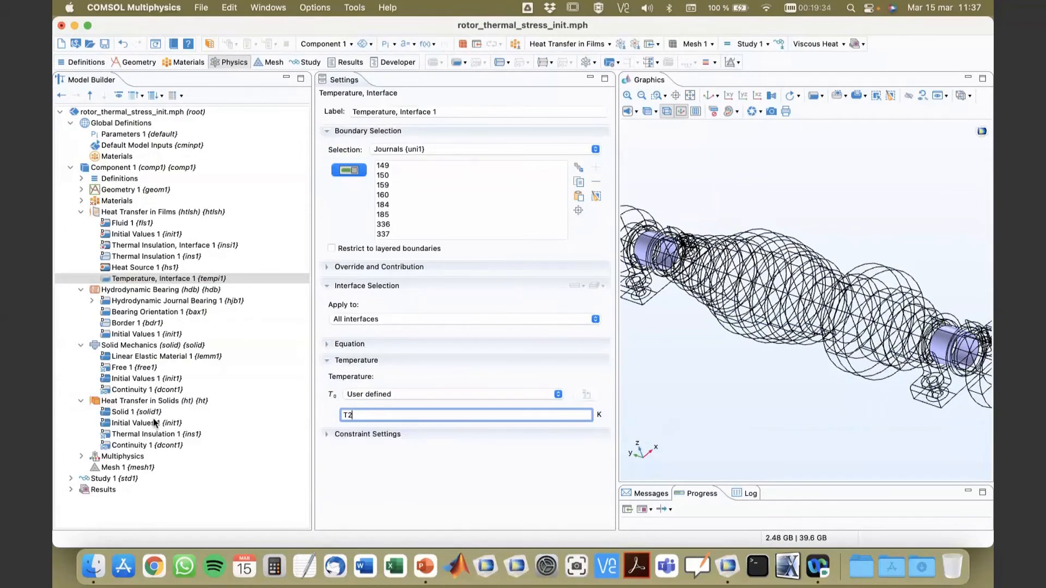
Step: Review the cavitation setting of Hydrodynamic Bearing, and specify the journal of the Hydrodynamic Journal Bearing by Load
{"action": "left_click", "coordinate": [148, 281]}
{"action": "left_click", "coordinate": [150, 290]}
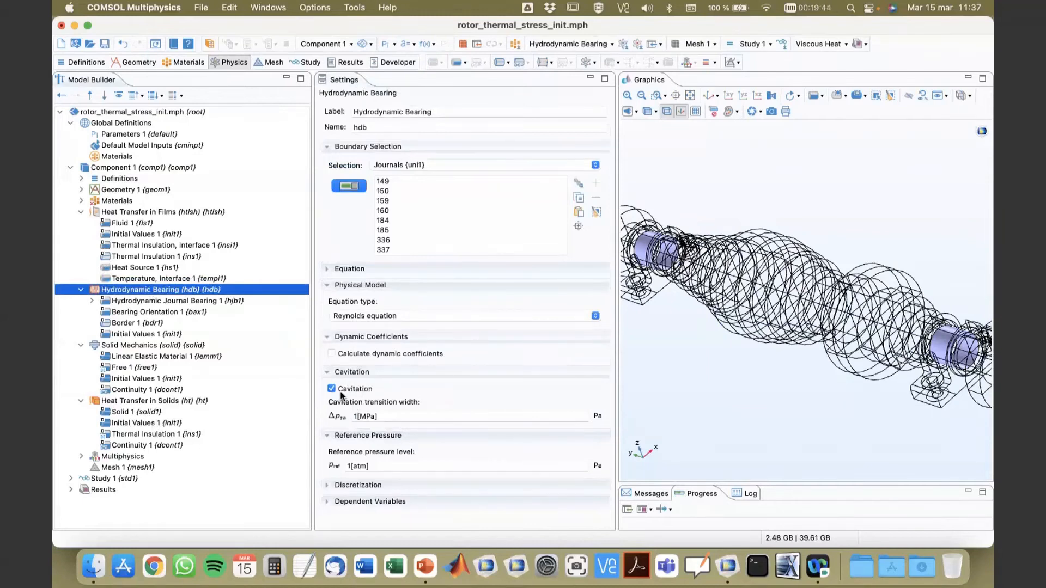
{"action": "left_click", "coordinate": [192, 301]}
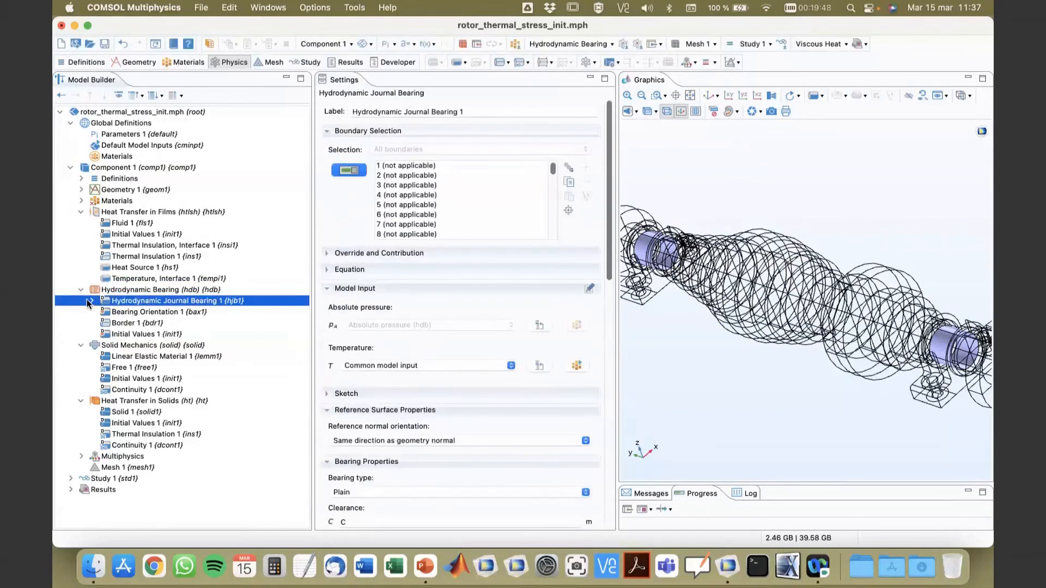
{"action": "scroll", "coordinate": [362, 401], "scroll_direction": "down", "scroll_amount": 10}
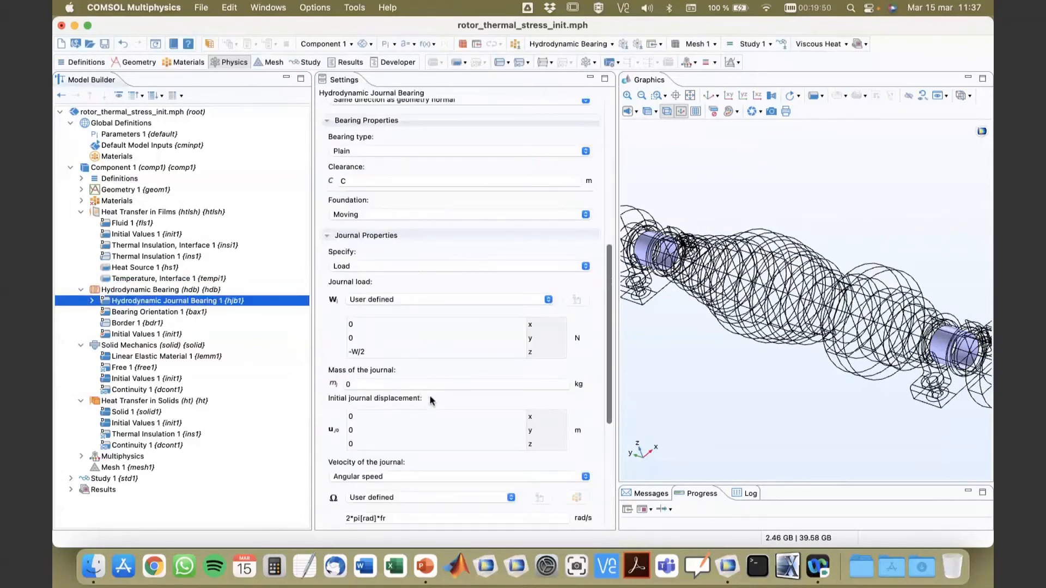
{"action": "left_click", "coordinate": [385, 266]}
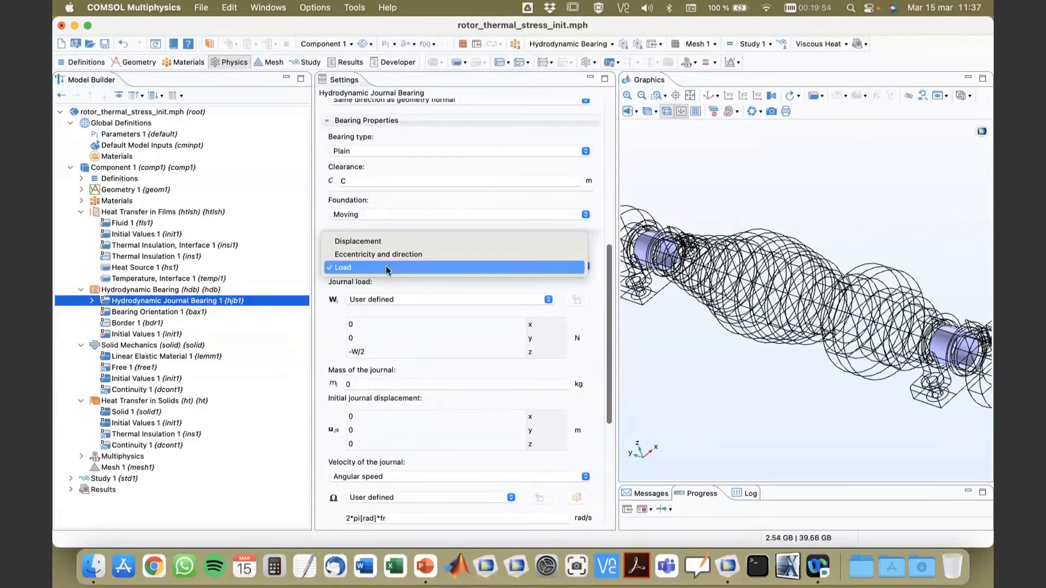
{"action": "left_click", "coordinate": [385, 267]}
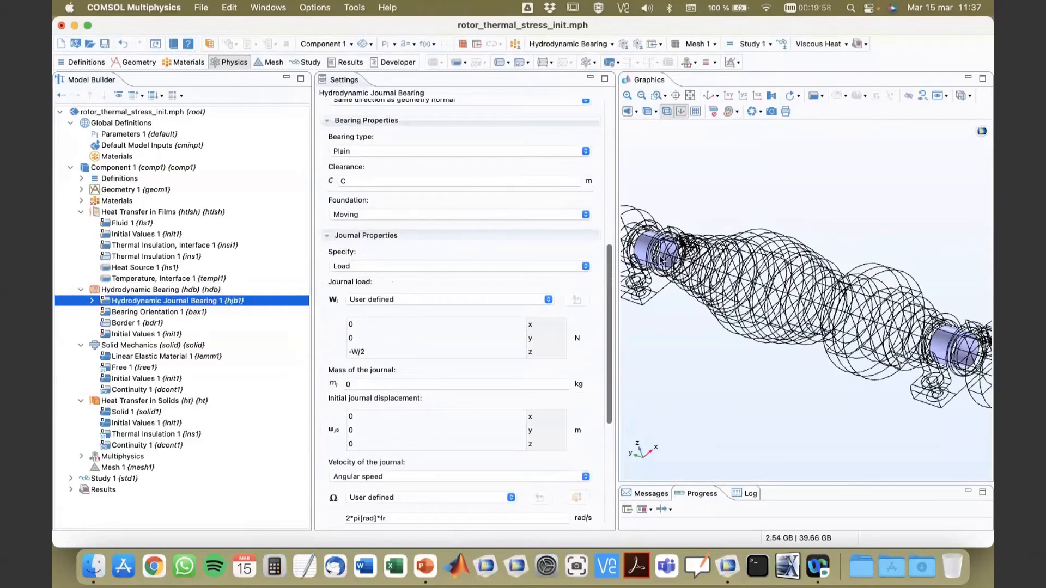
{"action": "mouse_move", "coordinate": [702, 346]}
{"action": "left_mouse_down"}
{"action": "mouse_move", "coordinate": [680, 315]}
{"action": "mouse_move", "coordinate": [703, 342]}
{"action": "left_mouse_up"}
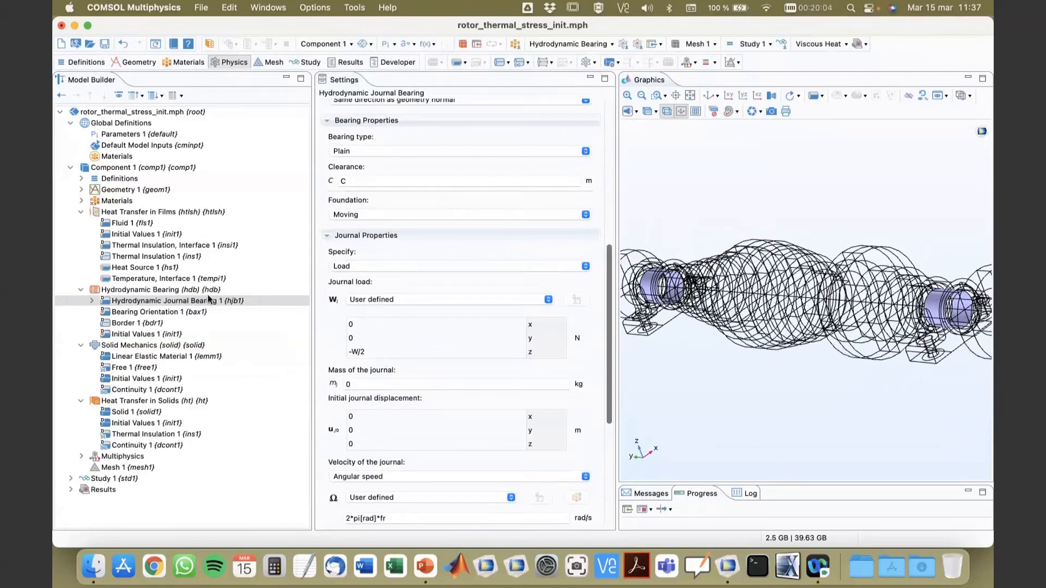
Step: Set the z component of the user-defined journal load to -W/2 in the Hydrodynamic Journal Bearing
{"action": "double_click", "coordinate": [379, 352]}
{"action": "type", "text": "0"}
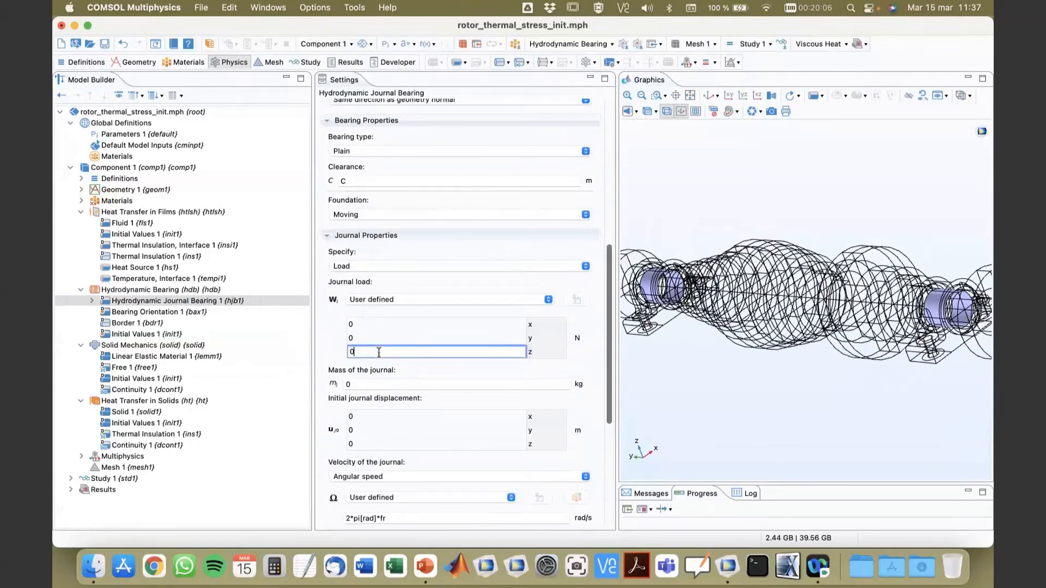
{"action": "left_click", "coordinate": [415, 327]}
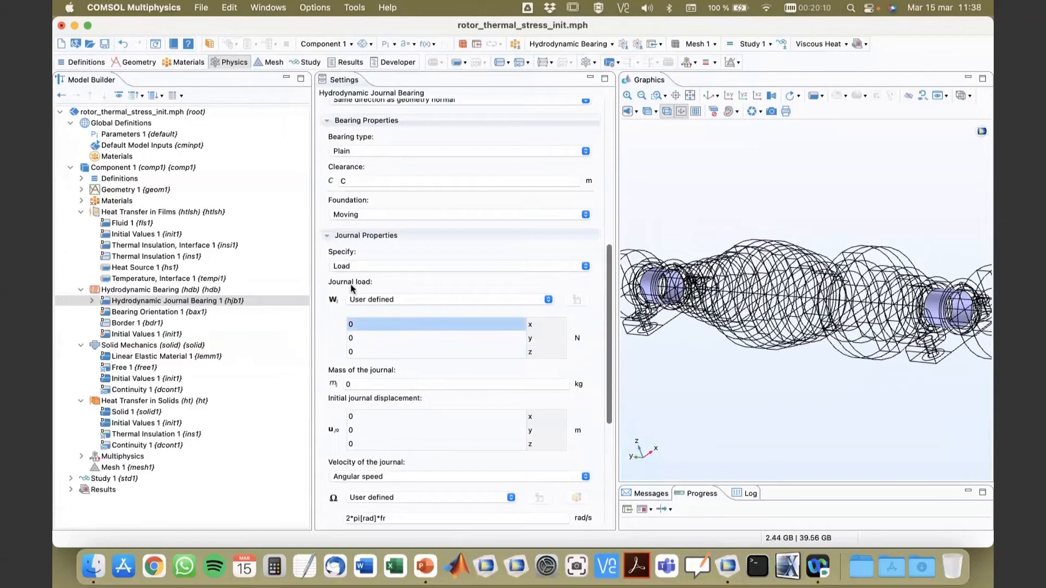
{"action": "left_click_drag", "start_coordinate": [898, 412], "coordinate": [881, 416]}
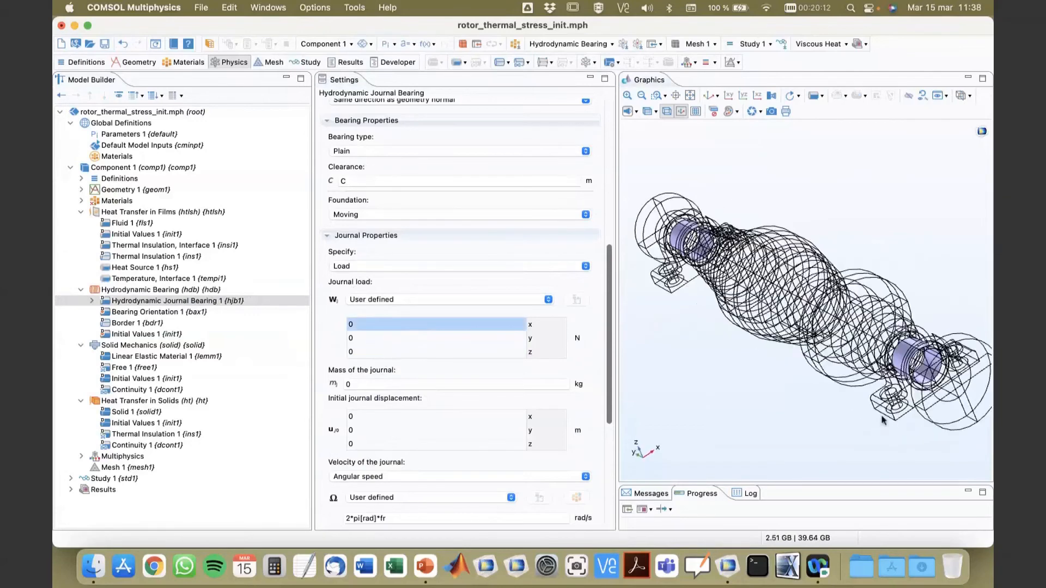
{"action": "double_click", "coordinate": [453, 350]}
{"action": "type", "text": "-"}
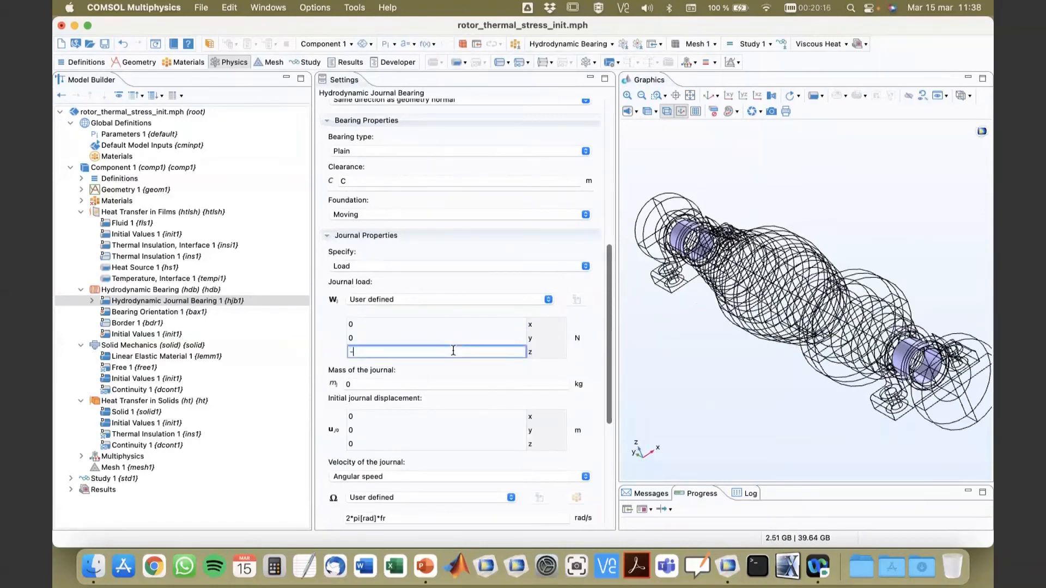
{"action": "type", "text": "W^"}
{"action": "key", "text": "BackSpace"}
{"action": "type", "text": "/2"}
Step: Check the journal's angular speed expression against the rotor speed parameter fr, and review the journal bearing's clearance and foundation settings
{"action": "scroll", "coordinate": [446, 399], "scroll_direction": "down", "scroll_amount": 1}
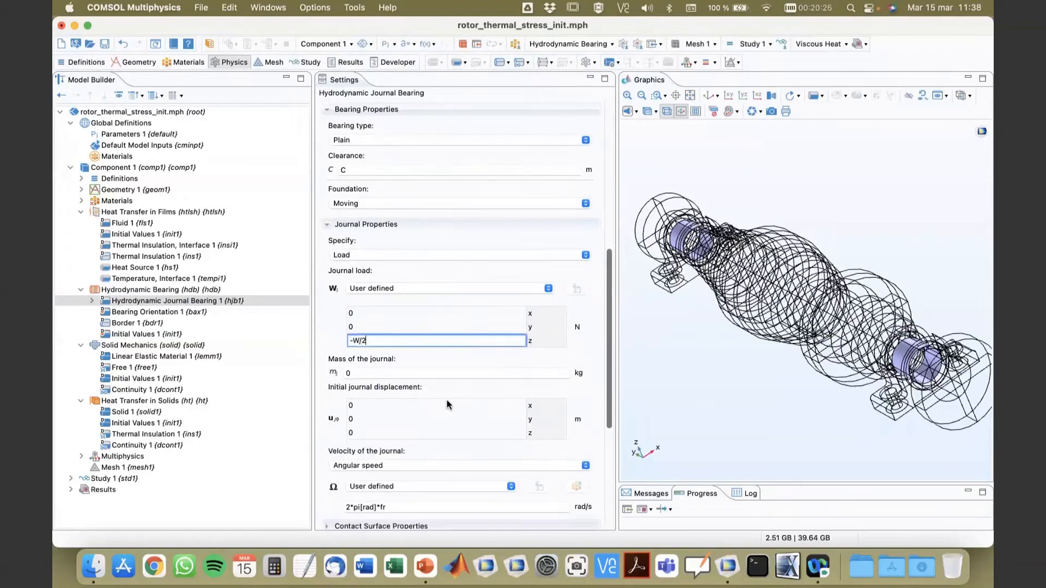
{"action": "left_click", "coordinate": [411, 508]}
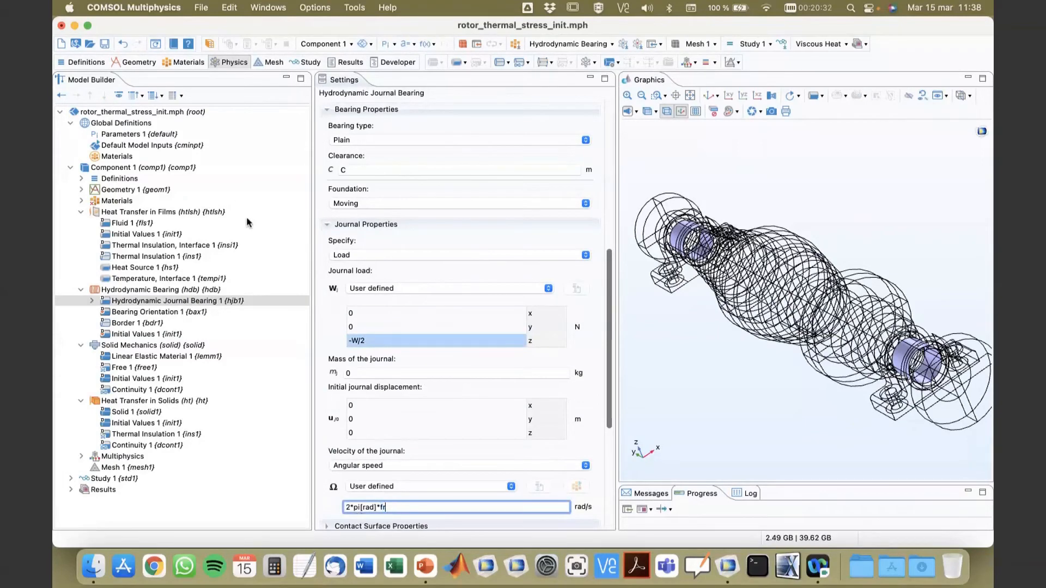
{"action": "left_click", "coordinate": [131, 135]}
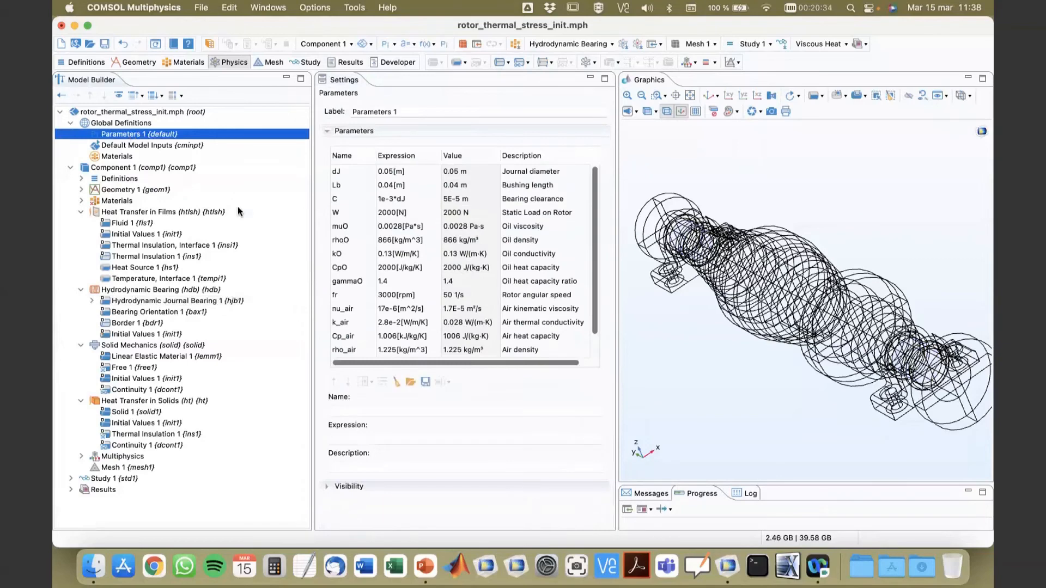
{"action": "left_click", "coordinate": [399, 299]}
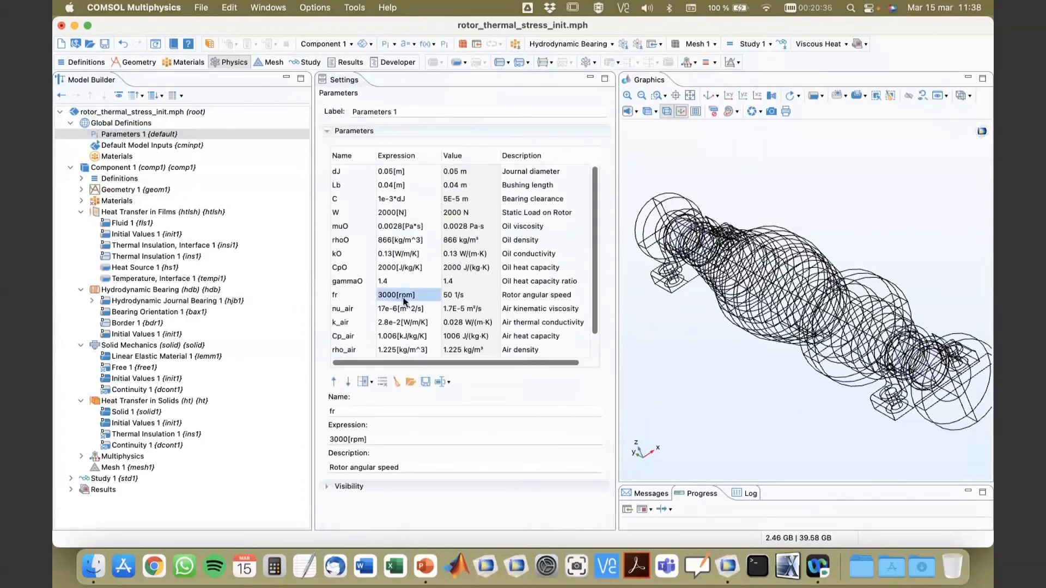
{"action": "left_click", "coordinate": [139, 301]}
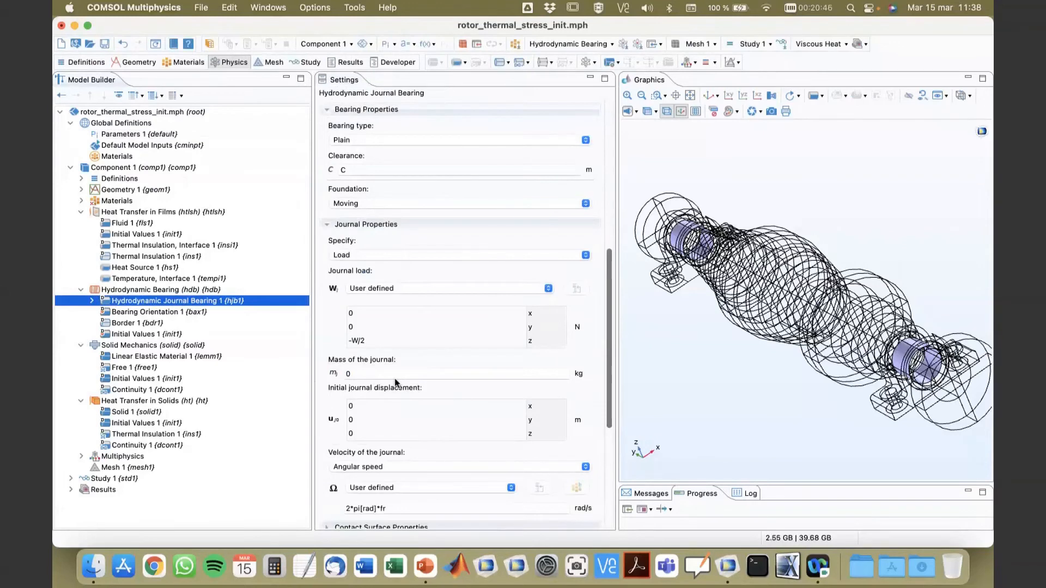
{"action": "scroll", "coordinate": [398, 382], "scroll_direction": "down", "scroll_amount": 1}
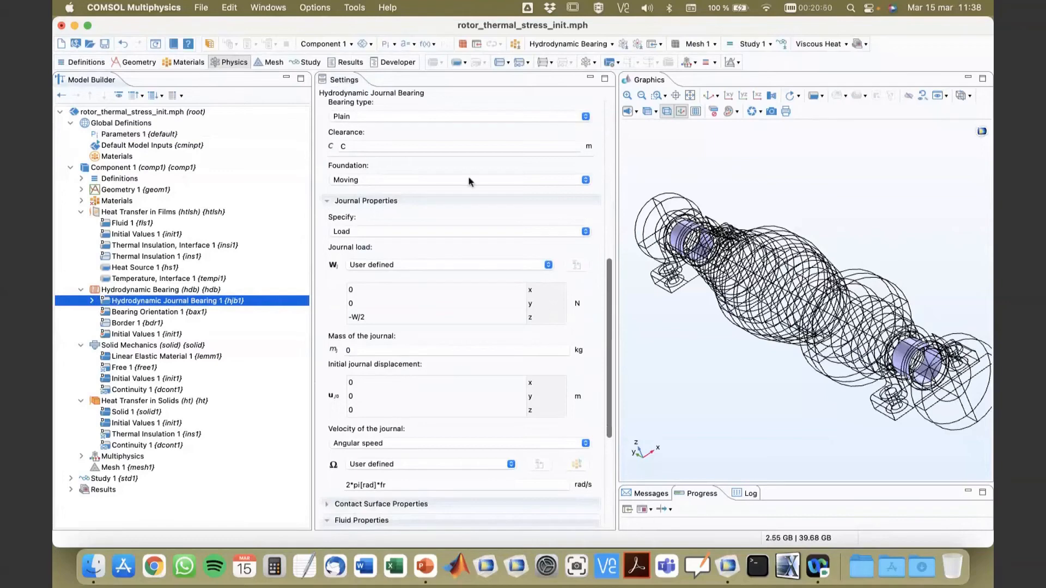
{"action": "scroll", "coordinate": [468, 175], "scroll_direction": "up", "scroll_amount": 10}
{"action": "scroll", "coordinate": [466, 240], "scroll_direction": "down", "scroll_amount": 5}
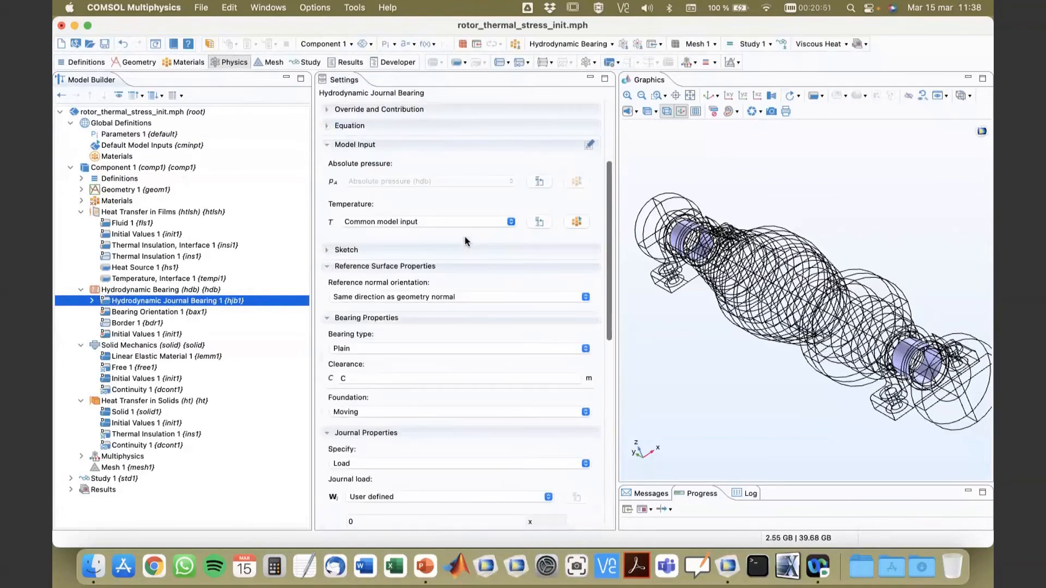
Step: Set the bearing axis to y-axis in the Bearing Orientation node of Hydrodynamic Bearing, with the rotor shown in the default 3D view
{"action": "left_click", "coordinate": [92, 301]}
{"action": "left_click", "coordinate": [120, 322]}
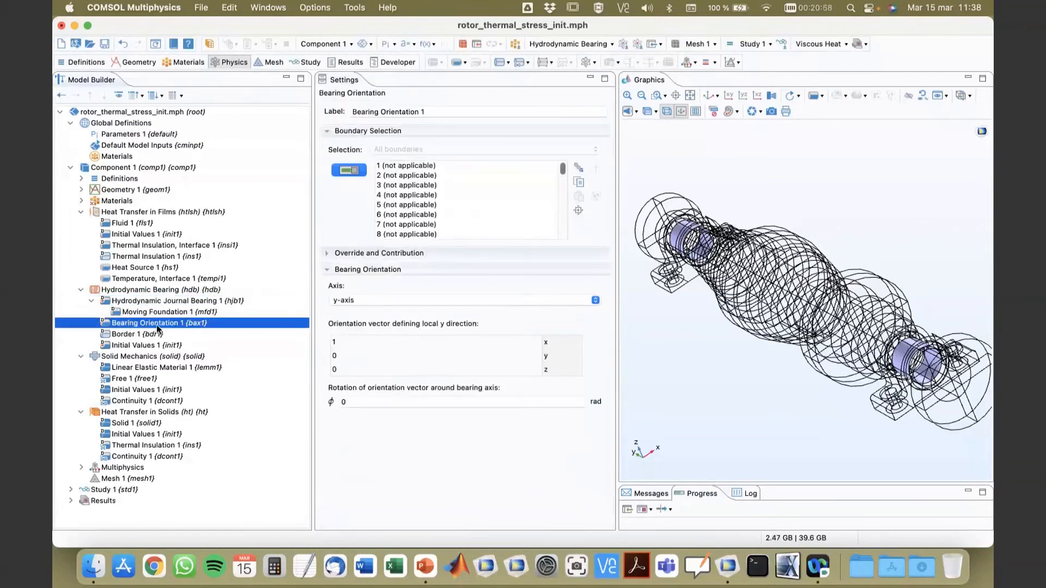
{"action": "left_click", "coordinate": [707, 97]}
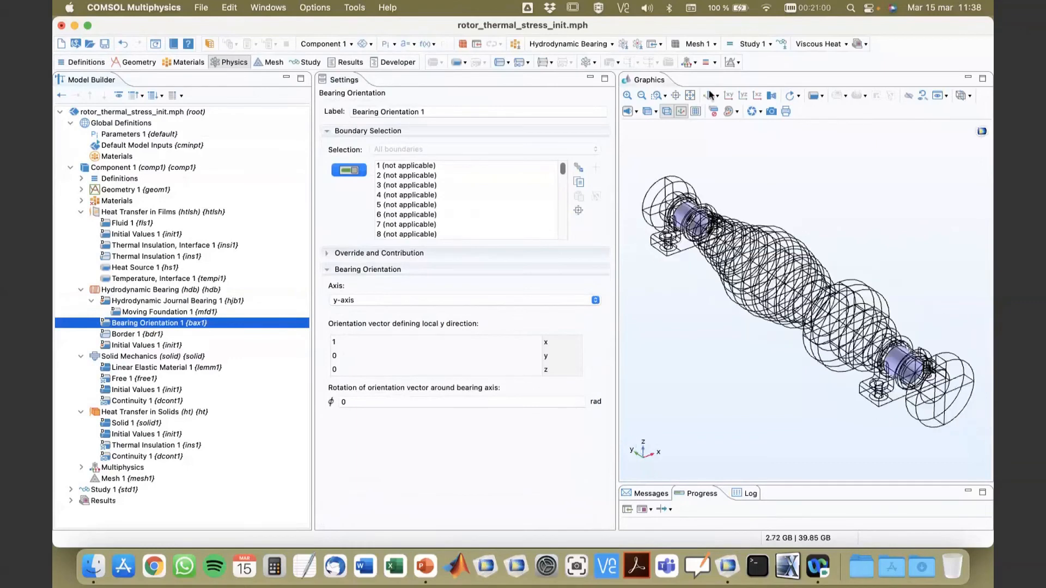
{"action": "left_click", "coordinate": [352, 299]}
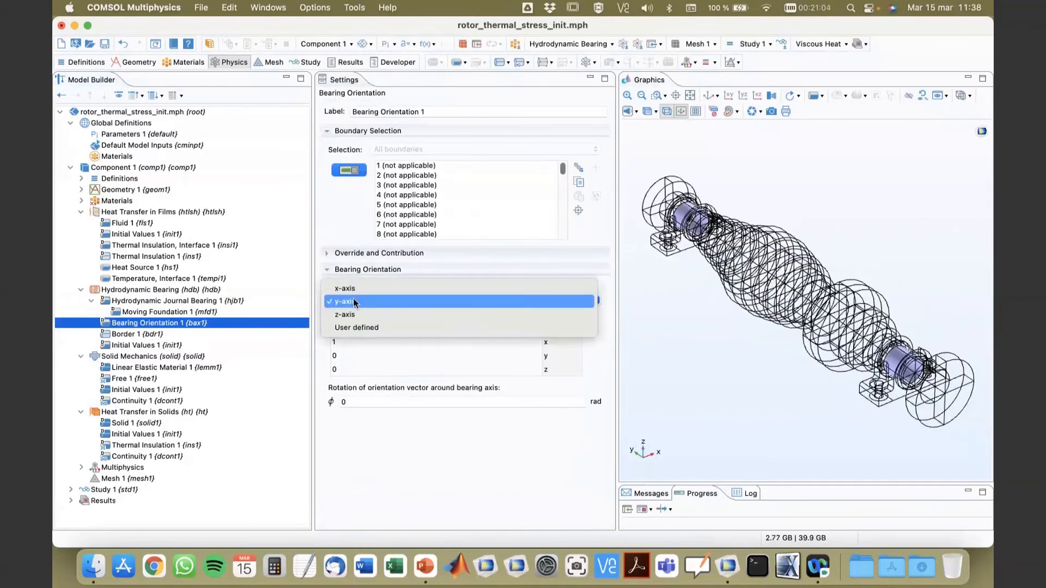
{"action": "left_click", "coordinate": [345, 302]}
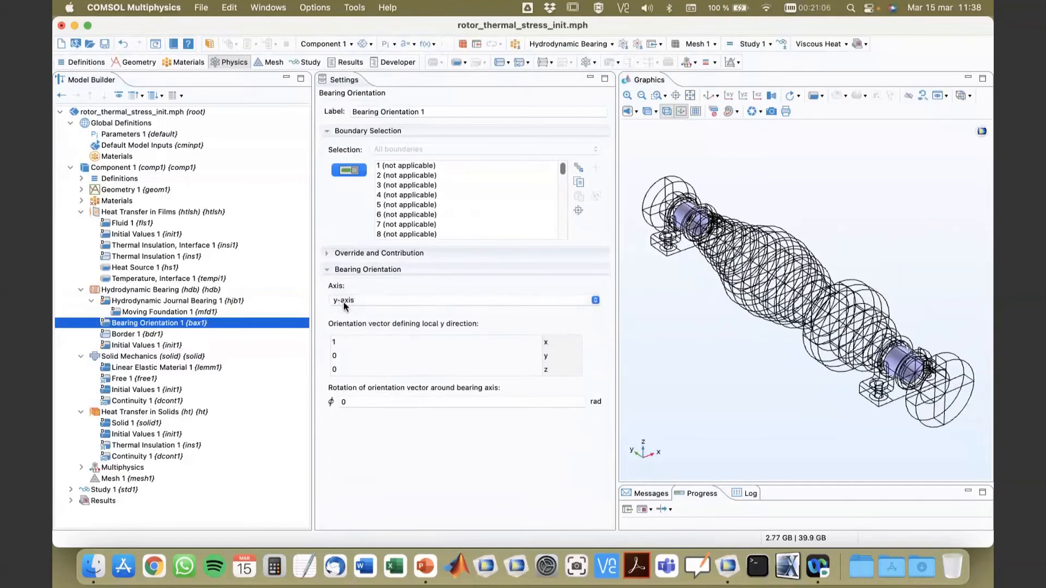
Step: Try the x-axis and z-axis as the bearing orientation axis, and return it to y-axis
{"action": "left_click", "coordinate": [345, 298]}
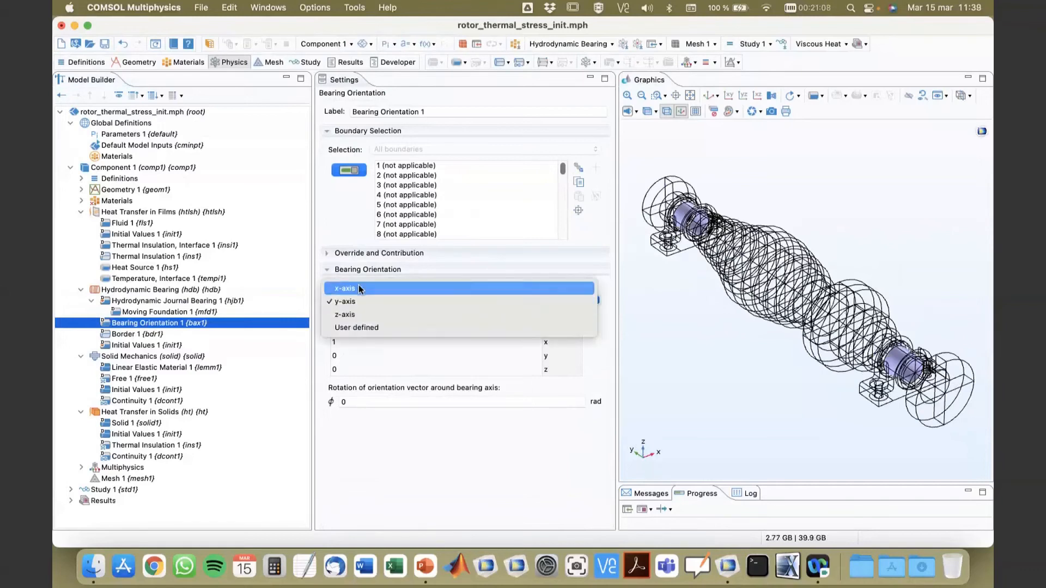
{"action": "left_click", "coordinate": [358, 287]}
{"action": "left_click", "coordinate": [359, 299]}
{"action": "left_click", "coordinate": [346, 326]}
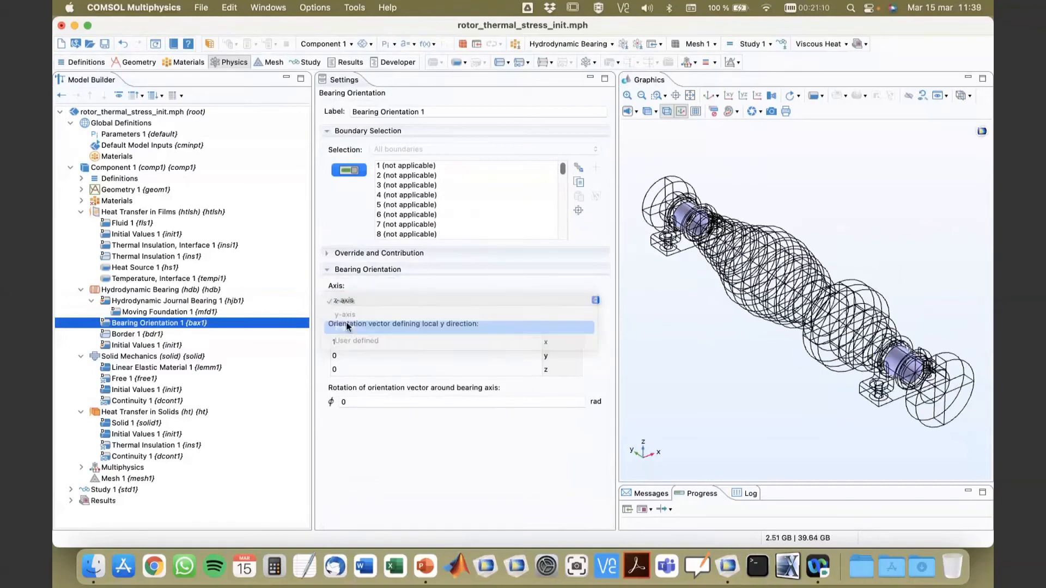
{"action": "left_click", "coordinate": [349, 300]}
{"action": "left_click", "coordinate": [354, 289]}
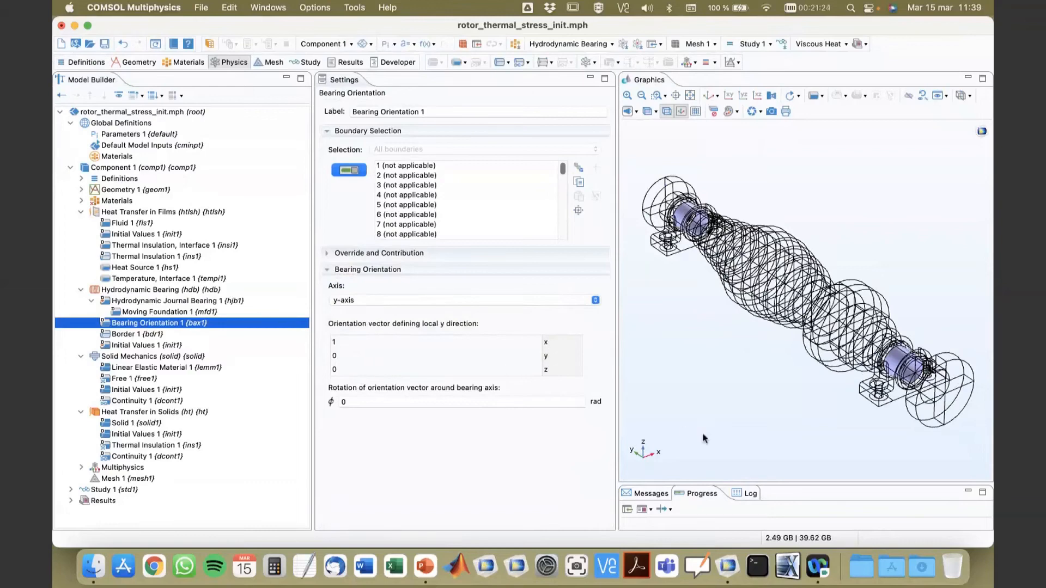
{"action": "mouse_move", "coordinate": [703, 434]}
{"action": "left_mouse_down"}
{"action": "mouse_move", "coordinate": [696, 419]}
{"action": "mouse_move", "coordinate": [703, 434]}
{"action": "left_mouse_up"}
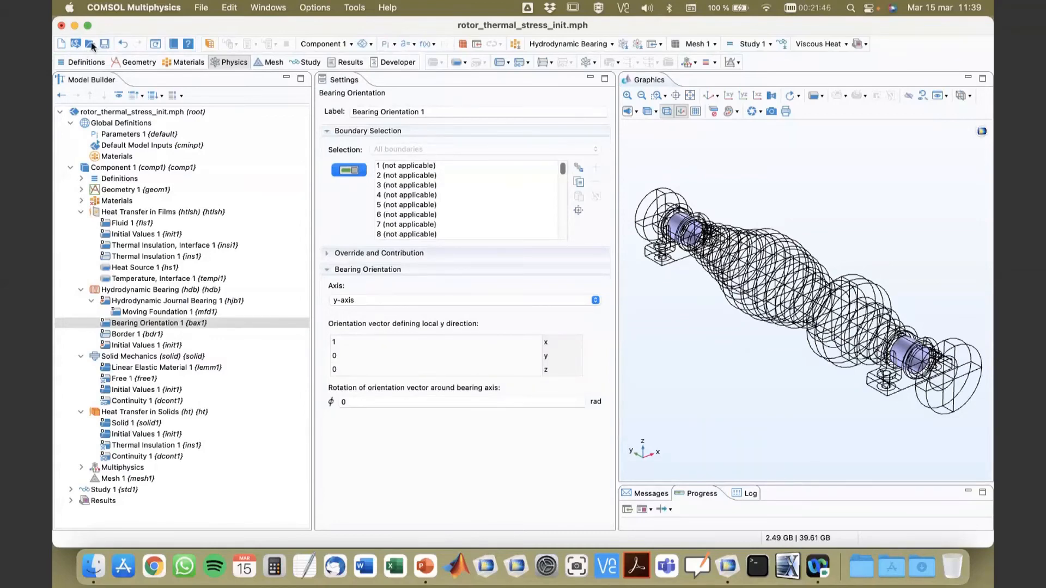
Step: Open the rotor_thermal_stress.mph model, discarding the changes to rotor_thermal_stress_init.mph
{"action": "left_click", "coordinate": [90, 43]}
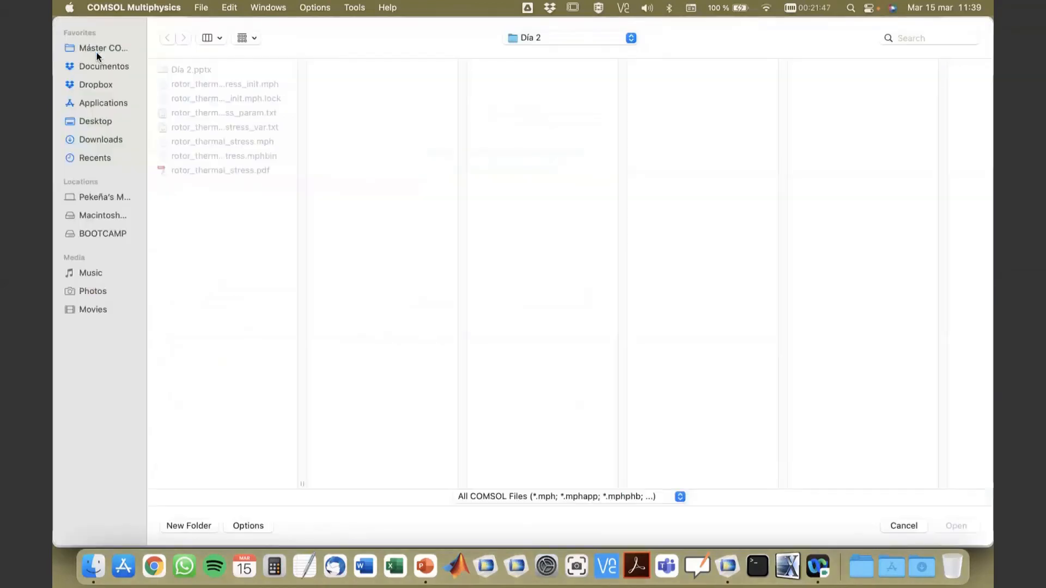
{"action": "left_click", "coordinate": [248, 143]}
{"action": "left_click", "coordinate": [956, 525]}
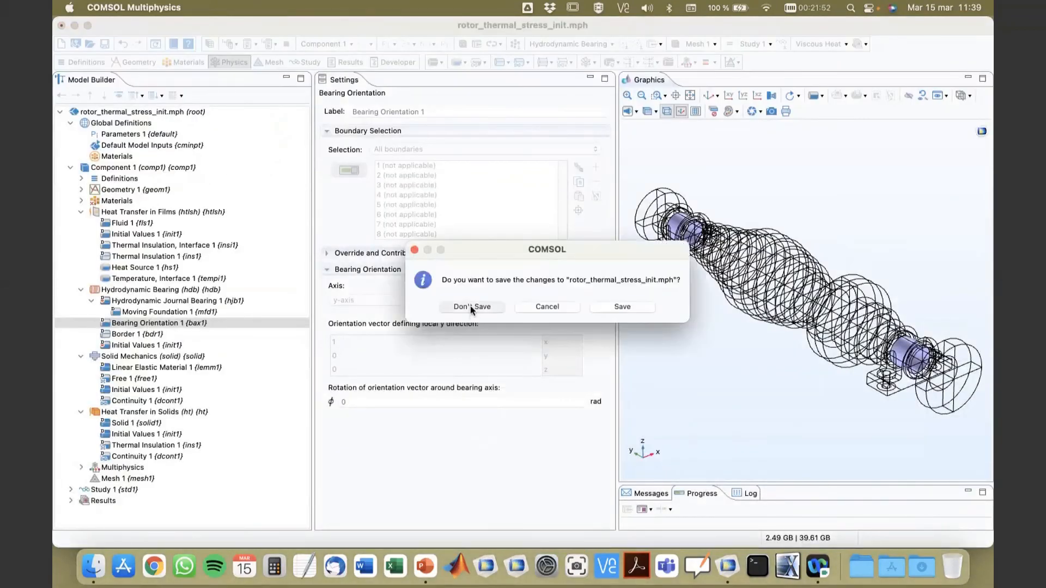
{"action": "left_click", "coordinate": [472, 306]}
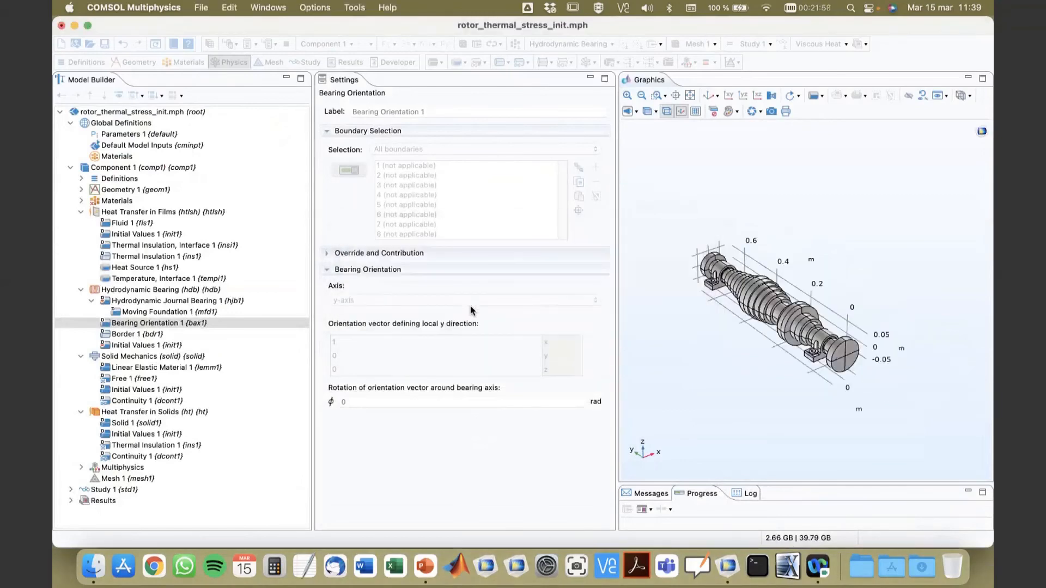
Step: Review the Heat Transfer in Films nodes, and examine the Journal 2 boundaries of Hydrodynamic Journal Bearing 2 in wireframe rendering
{"action": "left_click", "coordinate": [81, 212]}
{"action": "left_click", "coordinate": [80, 212]}
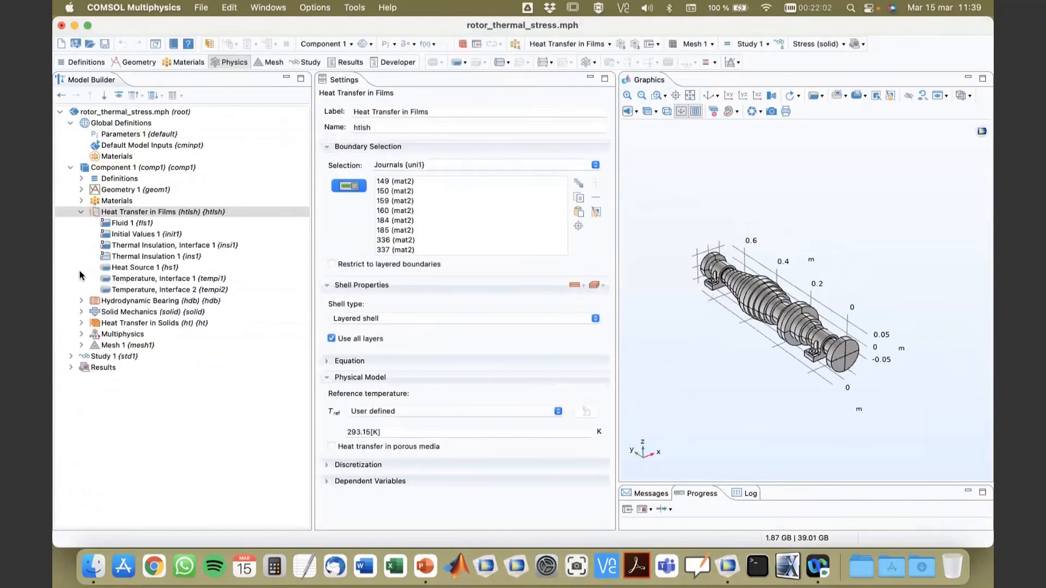
{"action": "left_click", "coordinate": [82, 301]}
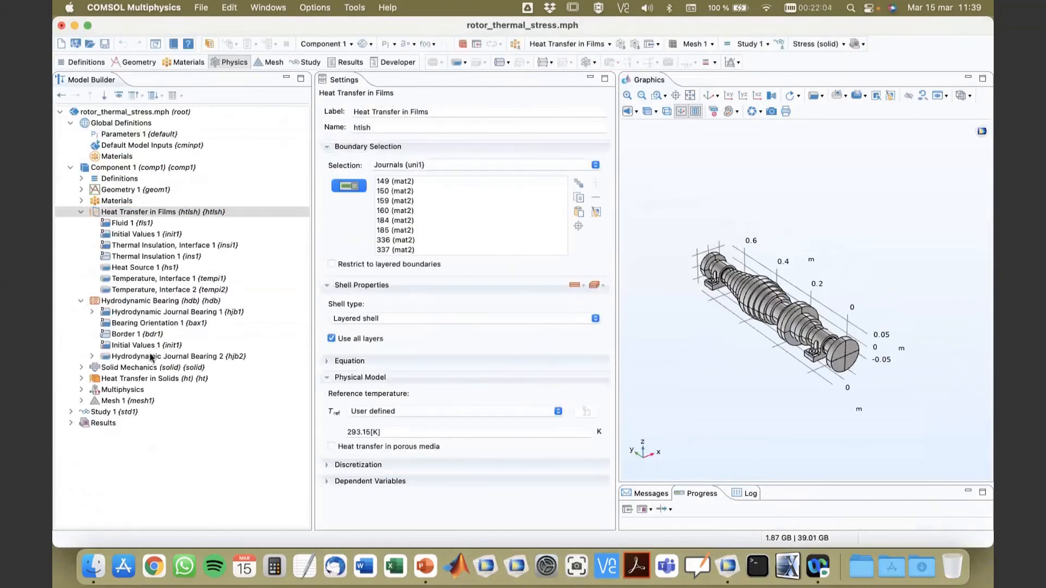
{"action": "left_click", "coordinate": [91, 357]}
{"action": "left_click", "coordinate": [134, 357]}
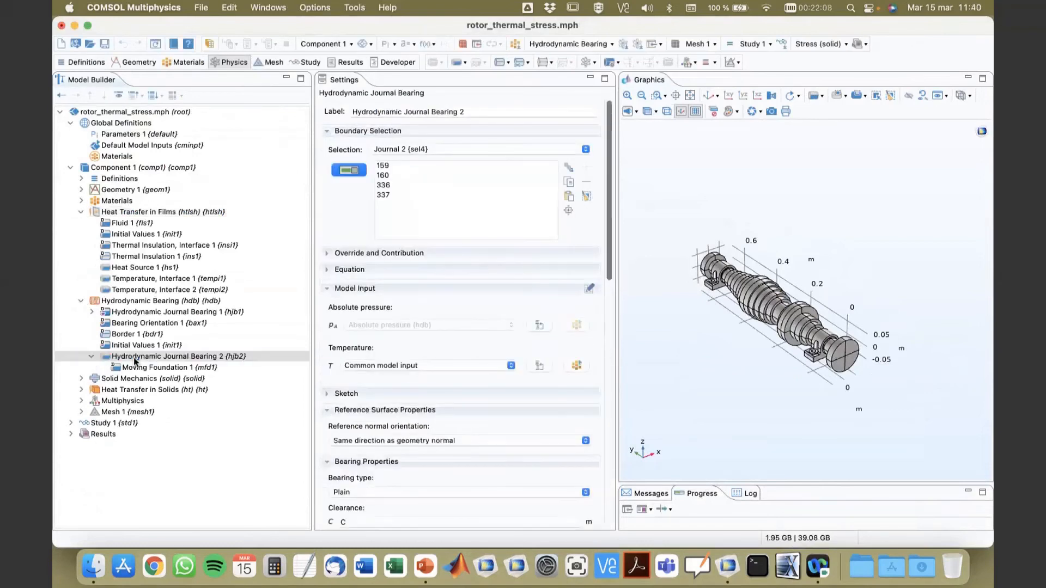
{"action": "left_click", "coordinate": [568, 211]}
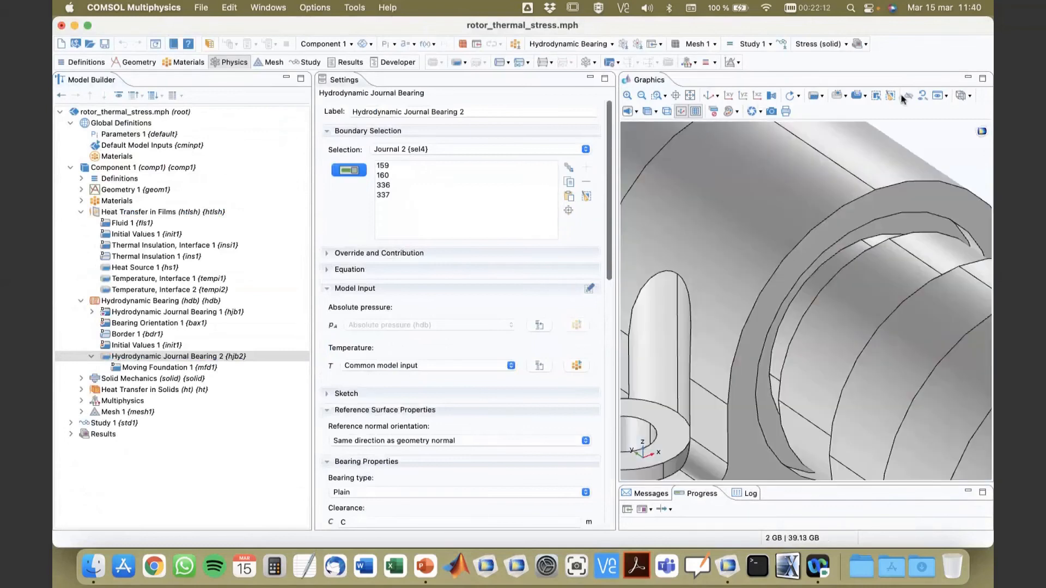
{"action": "left_click", "coordinate": [666, 111]}
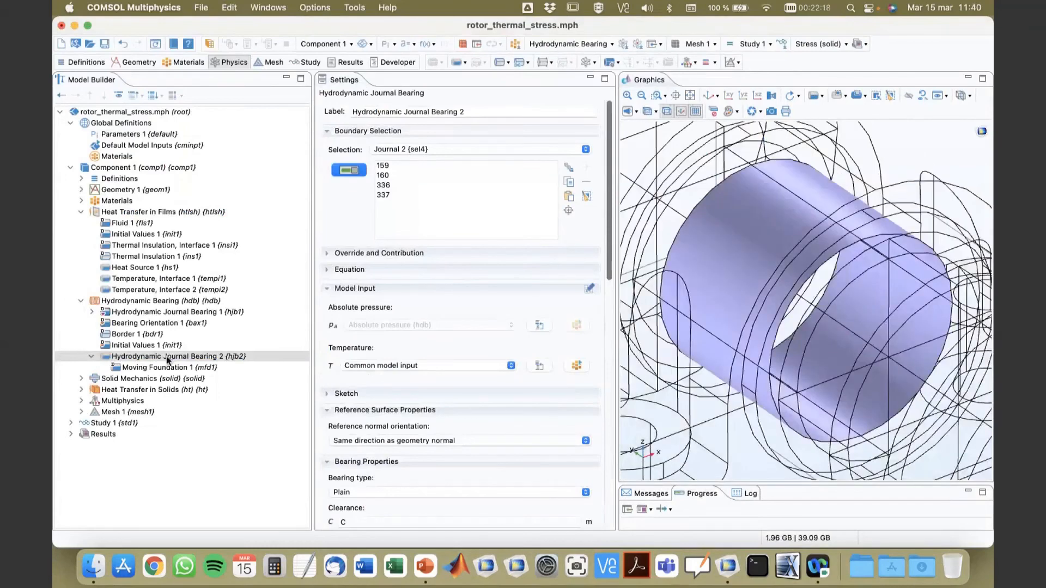
{"action": "left_click", "coordinate": [628, 97]}
{"action": "left_click", "coordinate": [641, 96]}
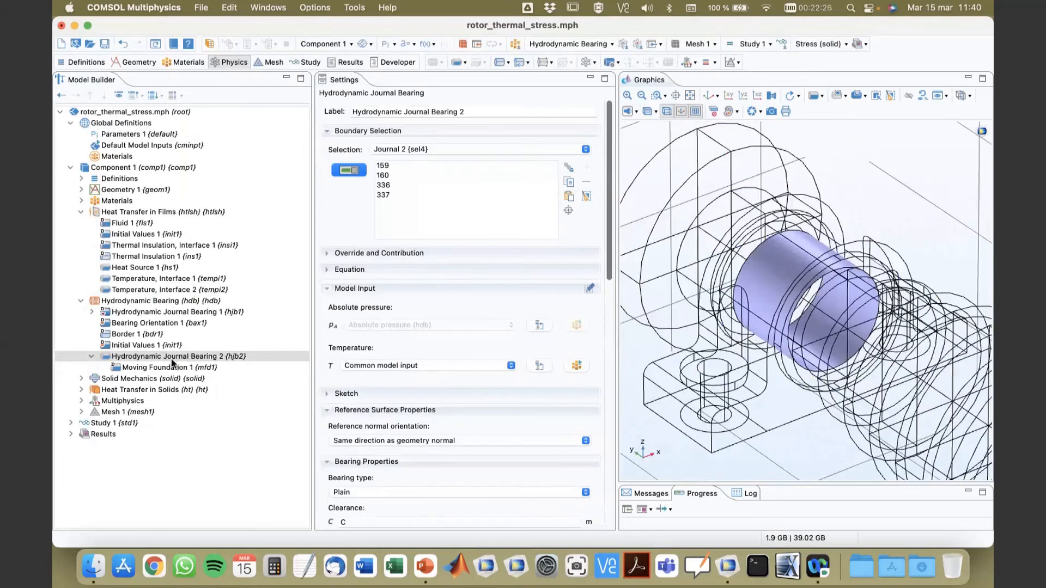
Step: Examine the boundaries assigned to Hydrodynamic Journal Bearing 1 in the wireframe model
{"action": "left_click", "coordinate": [170, 313]}
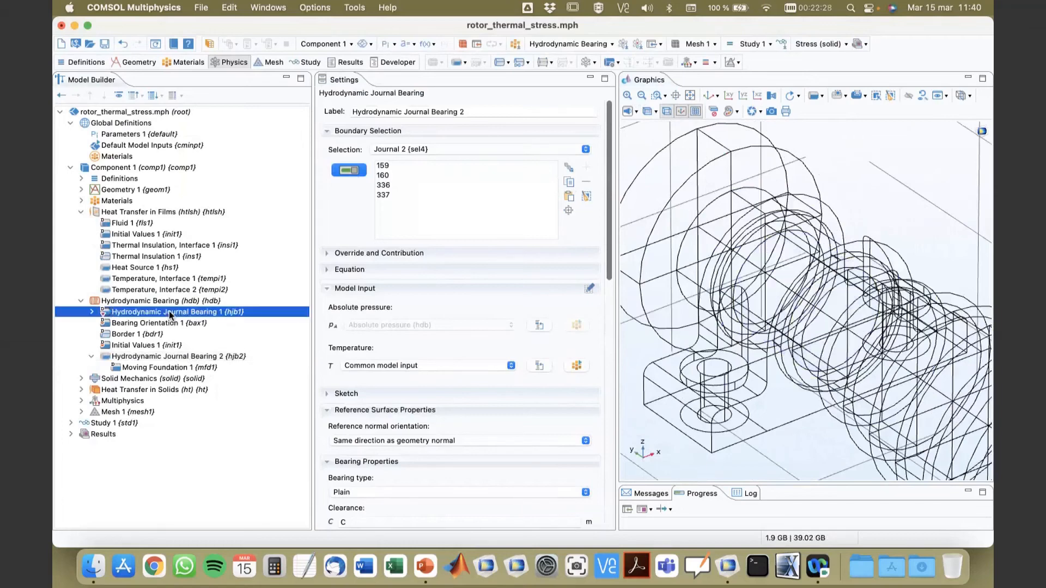
{"action": "left_click", "coordinate": [568, 210]}
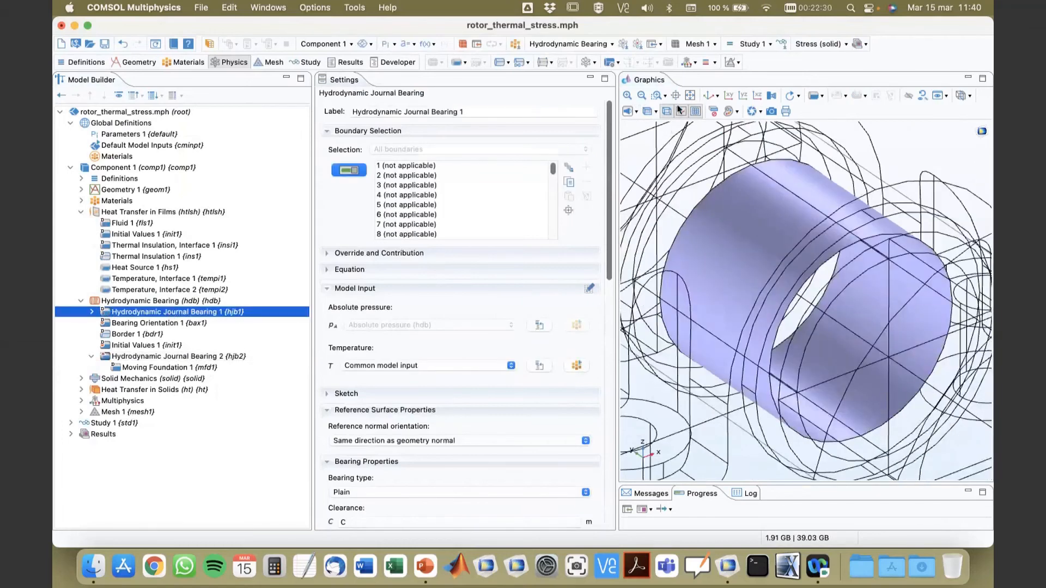
{"action": "left_click", "coordinate": [642, 96]}
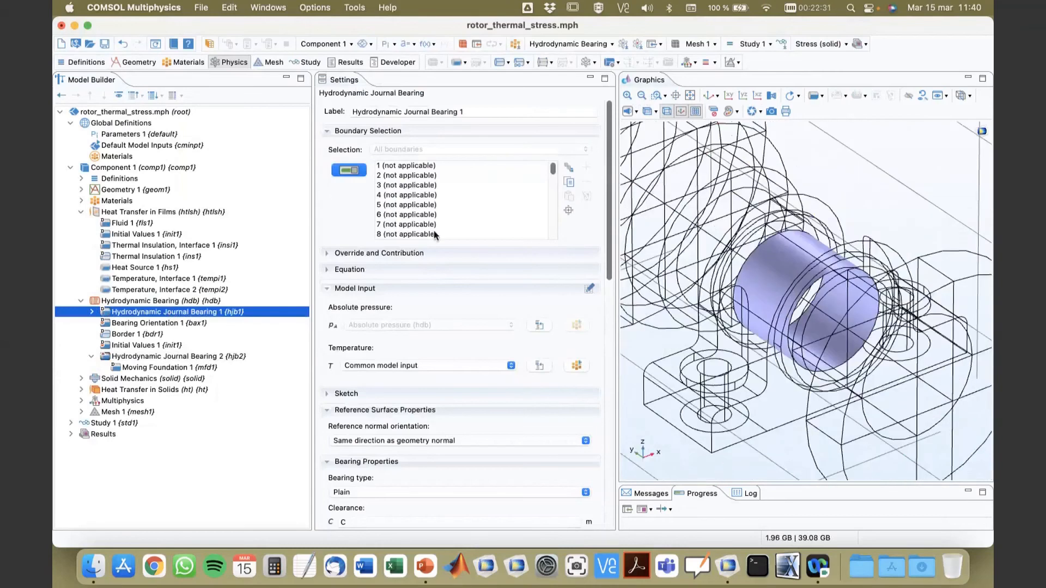
Step: Inspect the Fixed Constraint of Solid Mechanics on the Housing foundation boundaries of both bearings
{"action": "left_click", "coordinate": [81, 380]}
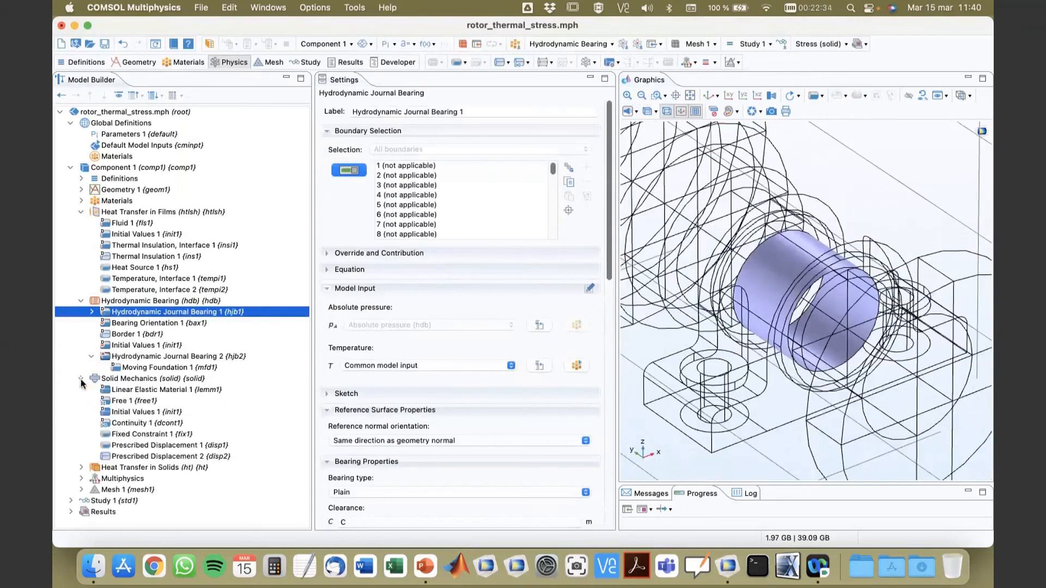
{"action": "left_click", "coordinate": [126, 434]}
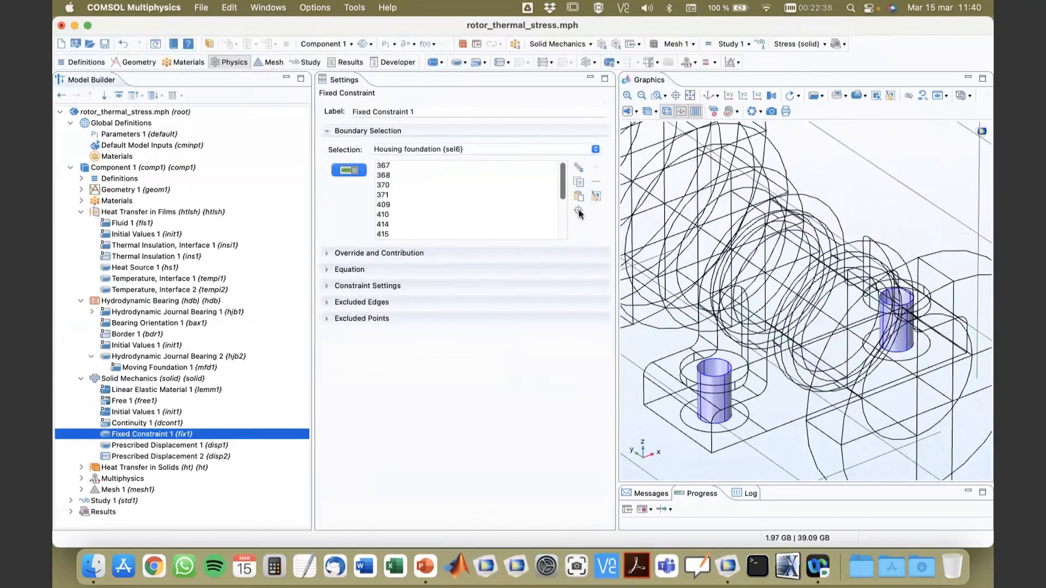
{"action": "left_click", "coordinate": [578, 211]}
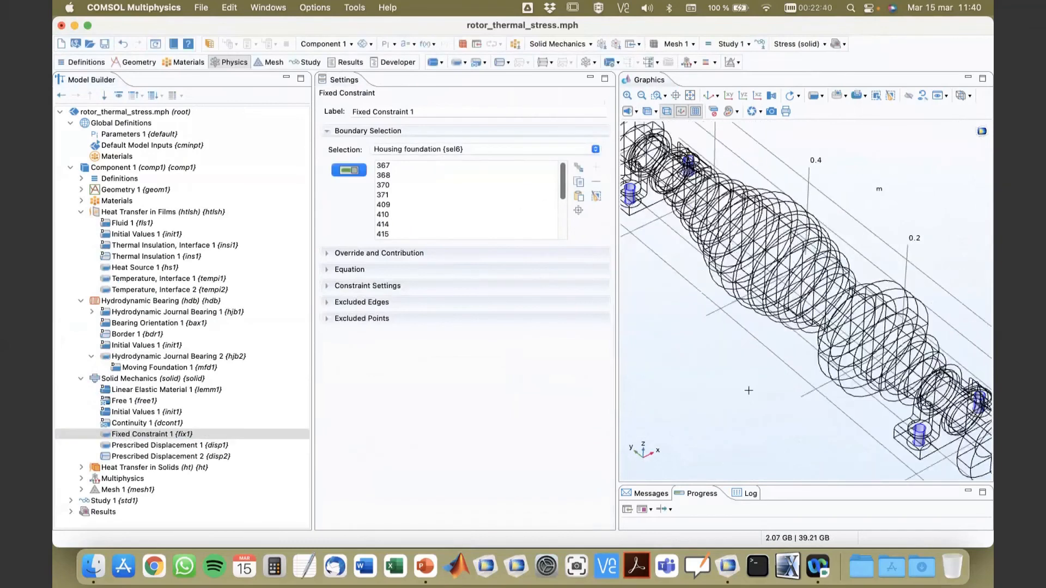
{"action": "left_click_drag", "start_coordinate": [746, 375], "coordinate": [731, 368]}
{"action": "left_click_drag", "start_coordinate": [700, 307], "coordinate": [692, 350]}
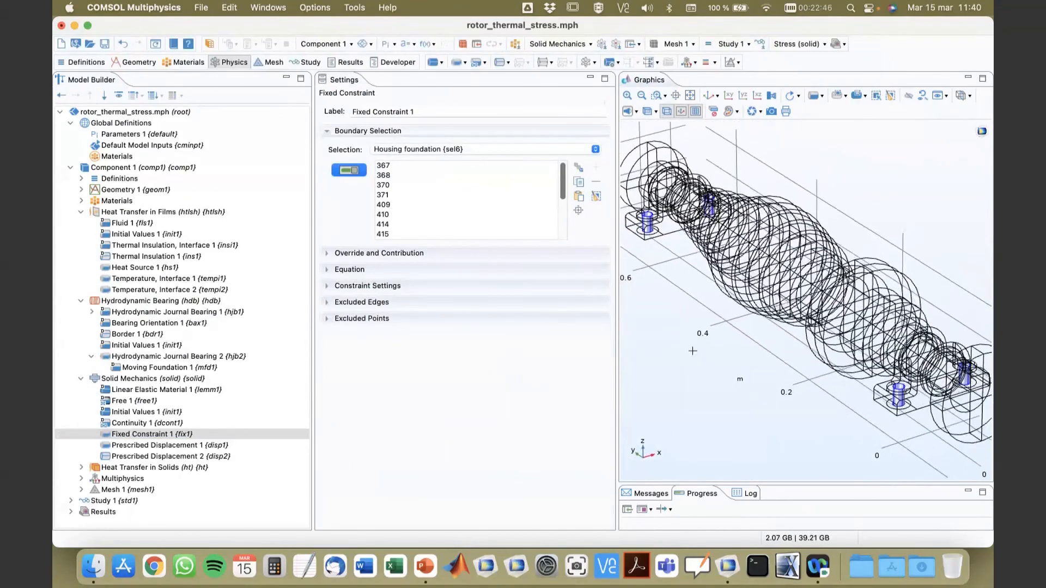
Step: Review the selections and constrained directions of Prescribed Displacement 1 and Prescribed Displacement 2 in Solid Mechanics
{"action": "left_click", "coordinate": [171, 447]}
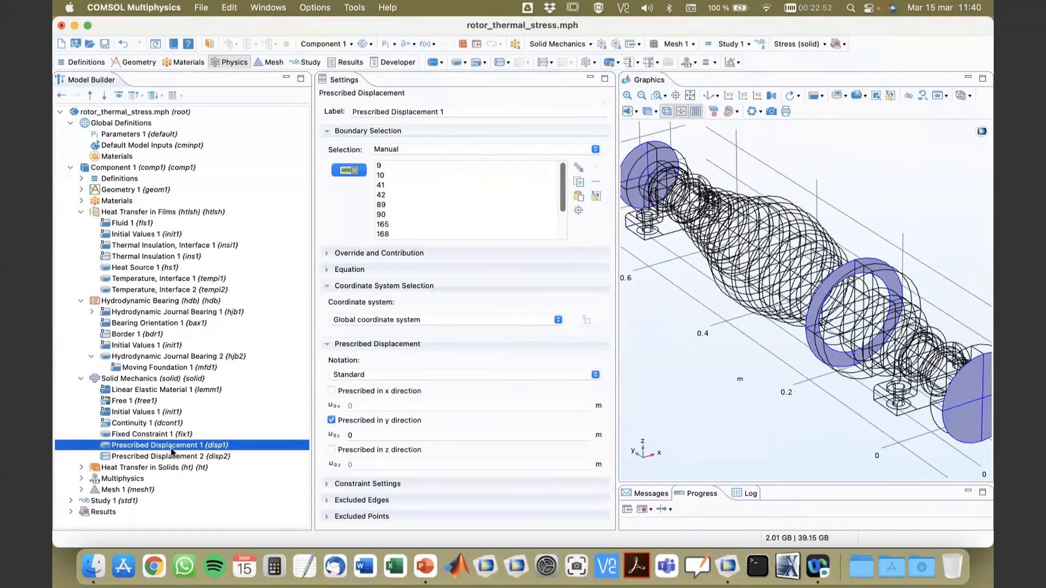
{"action": "left_click_drag", "start_coordinate": [717, 414], "coordinate": [699, 388]}
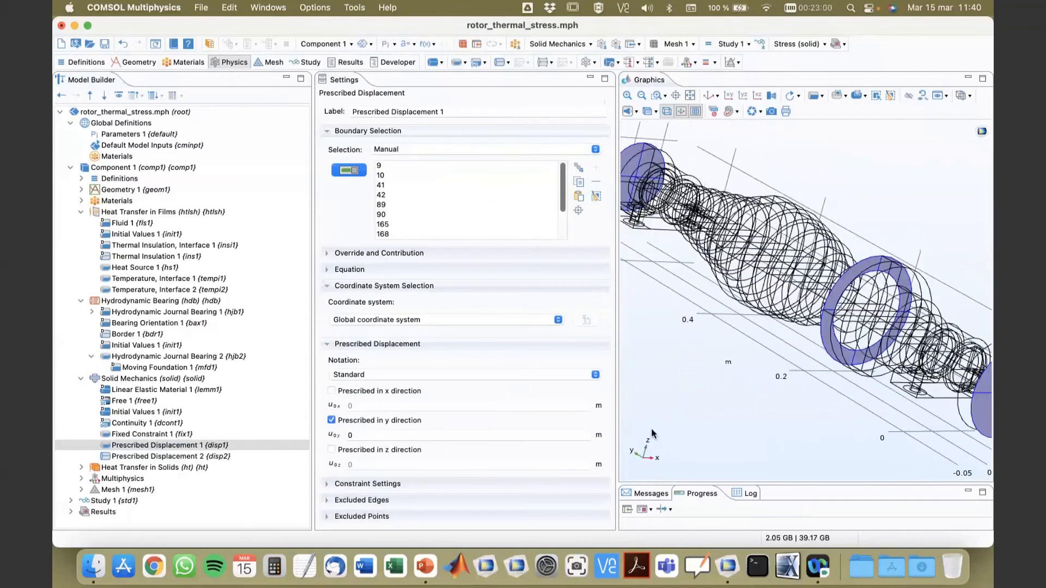
{"action": "left_click_drag", "start_coordinate": [682, 396], "coordinate": [721, 385]}
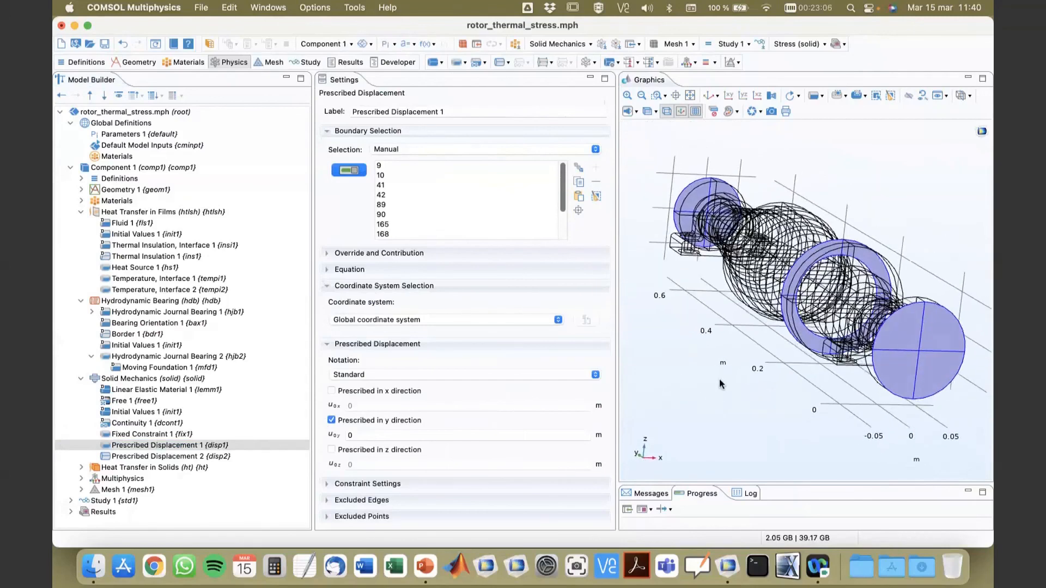
{"action": "left_click", "coordinate": [198, 459]}
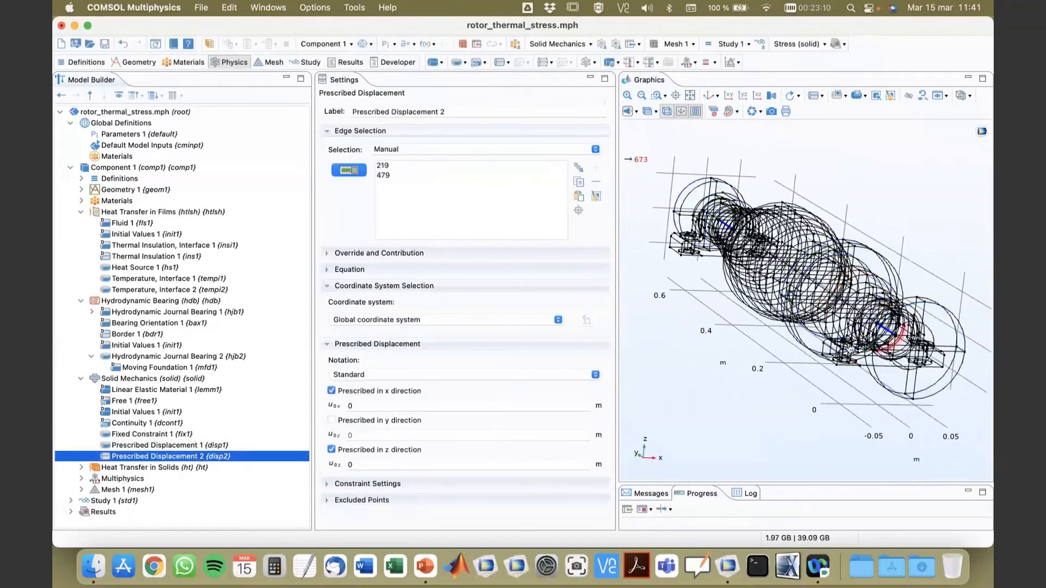
{"action": "left_click_drag", "start_coordinate": [851, 349], "coordinate": [921, 332]}
Step: Review the convective heat flux settings and boundaries for the shaft and the housing in Heat Transfer in Solids
{"action": "left_click", "coordinate": [81, 468]}
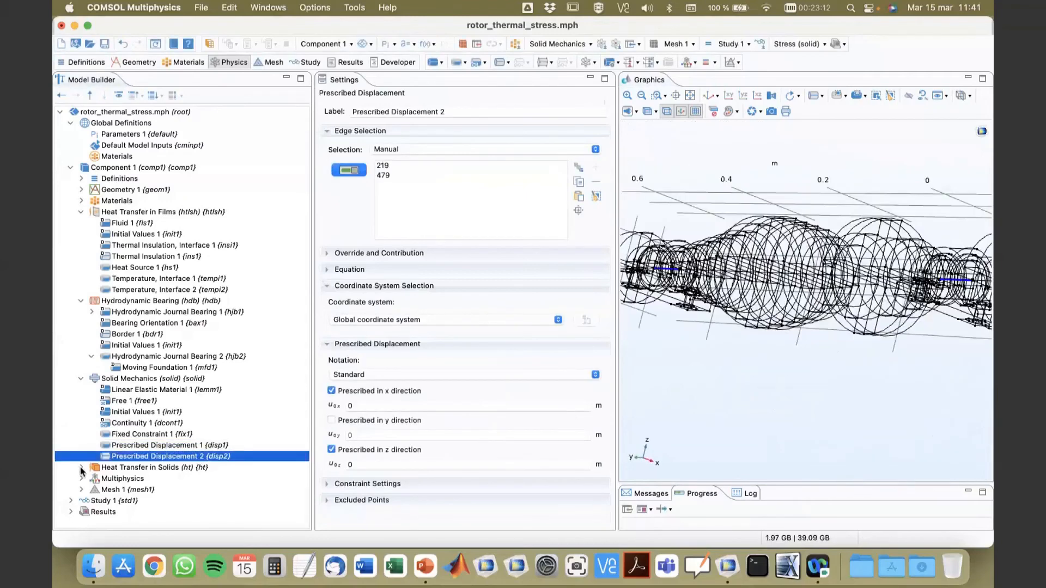
{"action": "left_click", "coordinate": [81, 469]}
{"action": "left_click", "coordinate": [126, 467]}
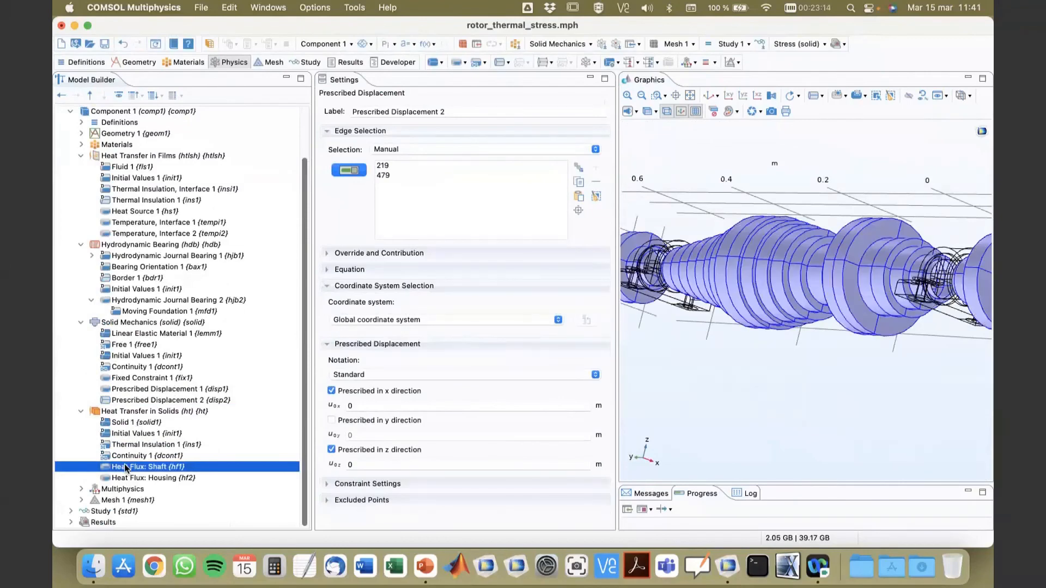
{"action": "left_click_drag", "start_coordinate": [776, 407], "coordinate": [772, 439]}
{"action": "double_click", "coordinate": [390, 434]}
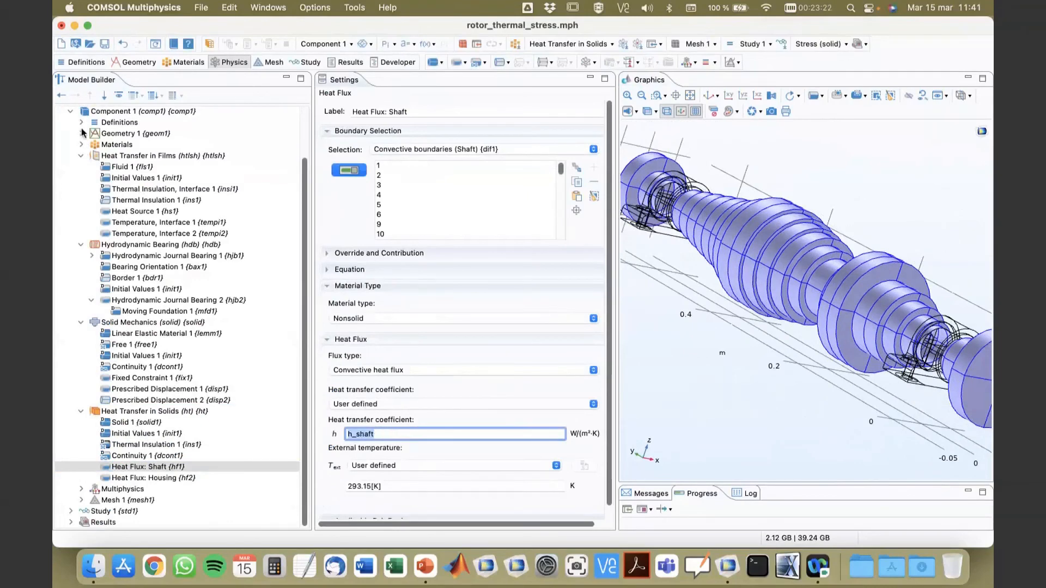
{"action": "left_click", "coordinate": [142, 478]}
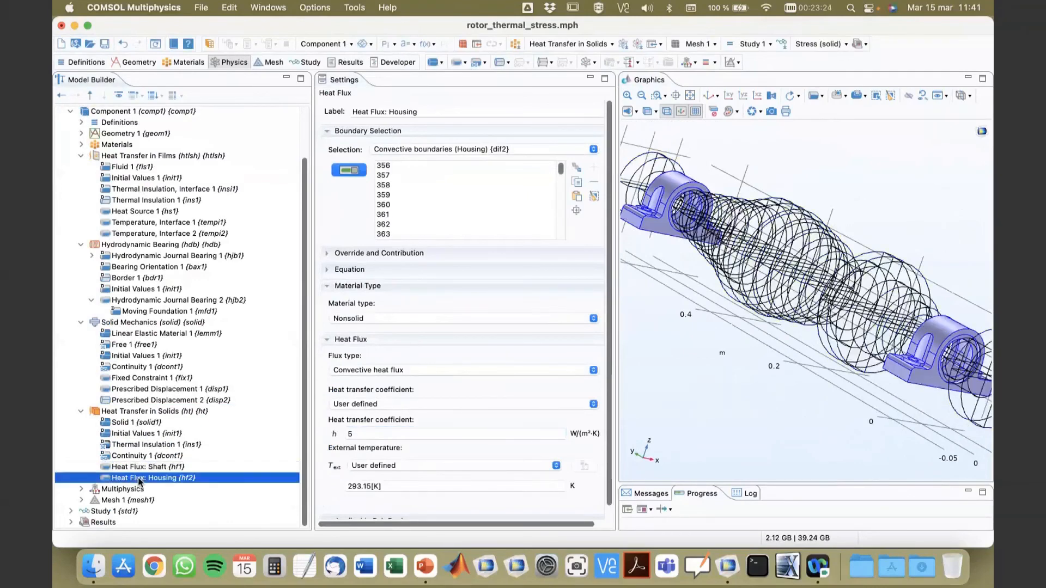
{"action": "left_click_drag", "start_coordinate": [782, 428], "coordinate": [842, 406]}
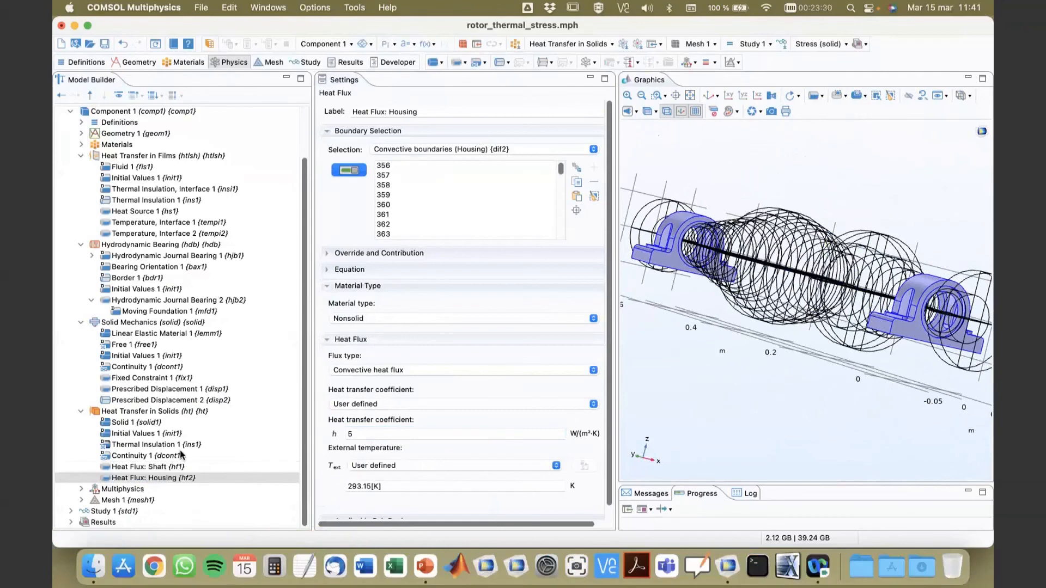
Step: Check the Thermal Expansion multiphysics coupling, and examine Mesh 1 across the rotor and bearing housings in an enlarged 3D view
{"action": "left_click", "coordinate": [81, 323]}
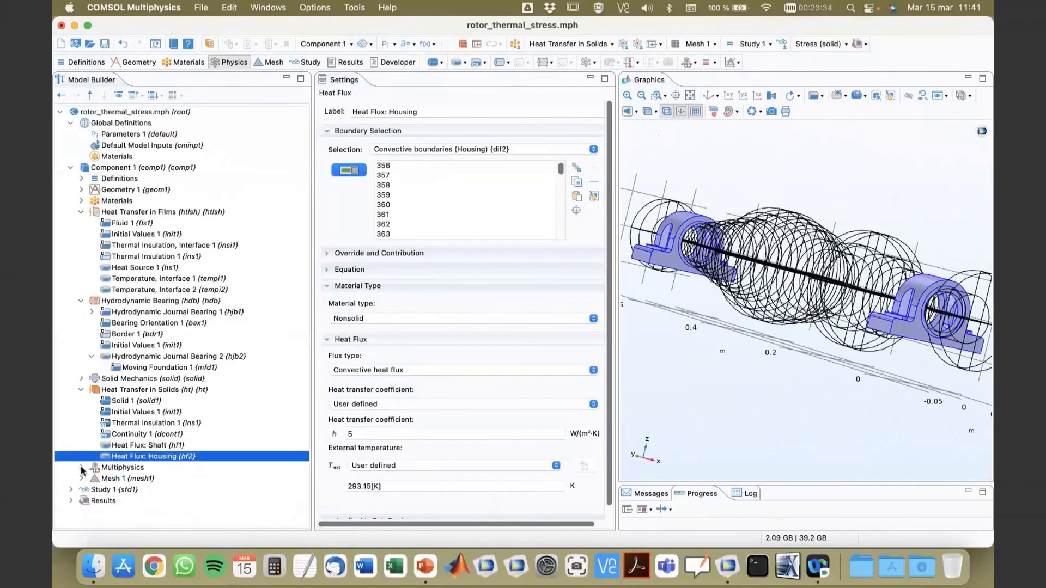
{"action": "left_click", "coordinate": [119, 480]}
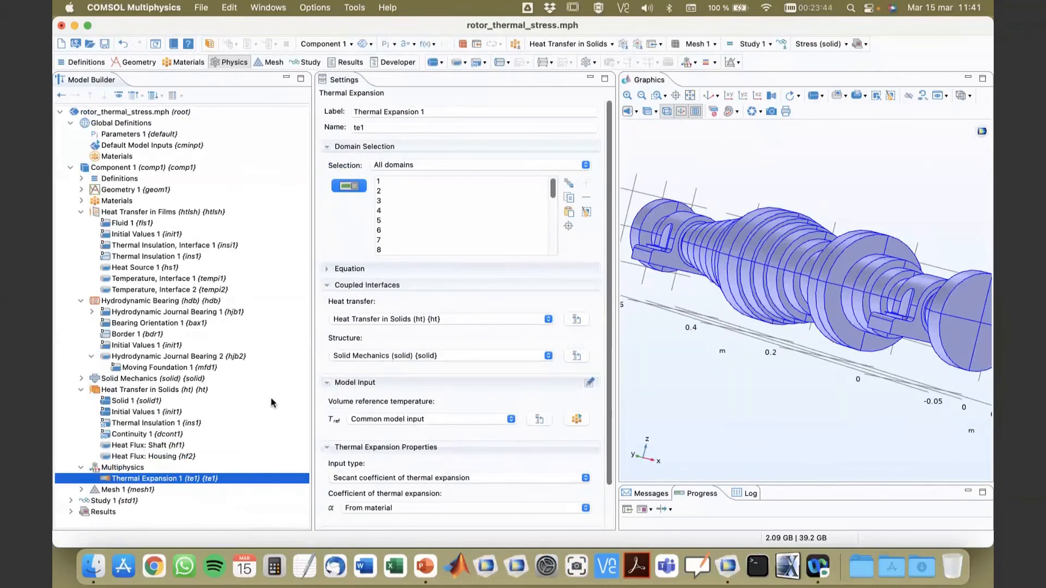
{"action": "left_click", "coordinate": [82, 490]}
{"action": "left_click", "coordinate": [122, 492]}
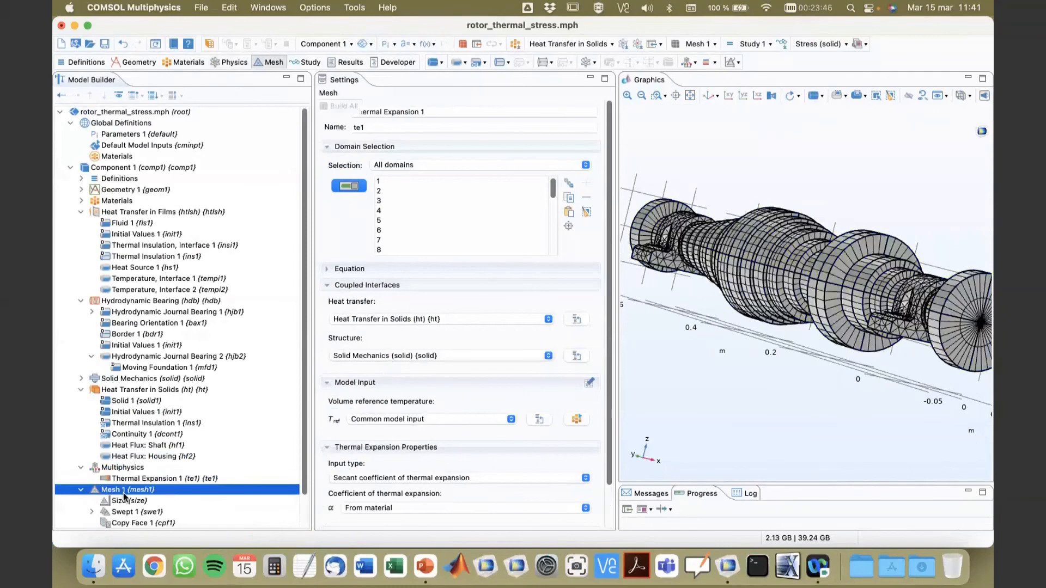
{"action": "left_click_drag", "start_coordinate": [746, 366], "coordinate": [803, 318]}
{"action": "left_click_drag", "start_coordinate": [797, 292], "coordinate": [767, 329]}
{"action": "left_click", "coordinate": [706, 96]}
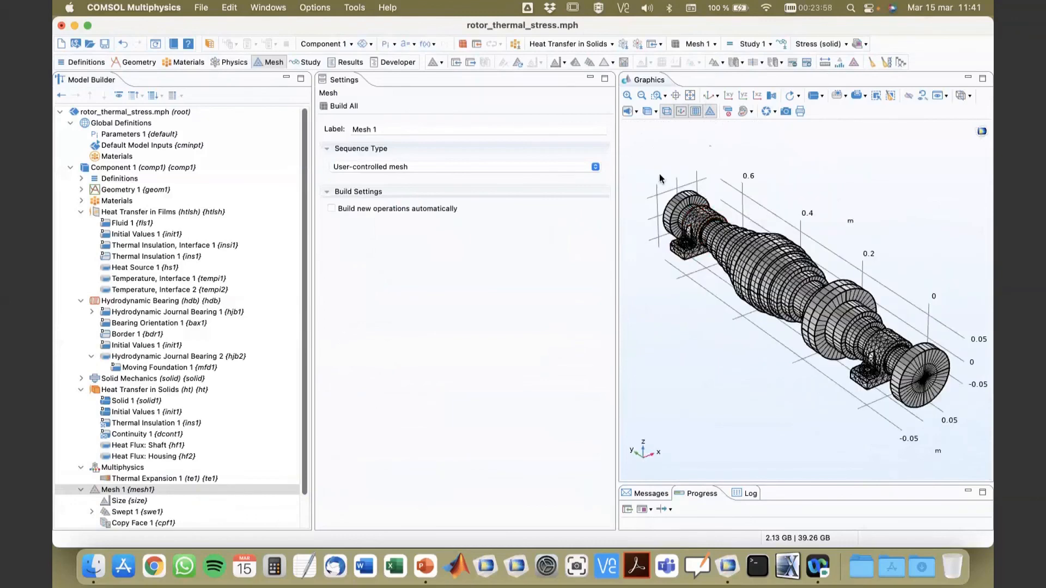
{"action": "left_click", "coordinate": [626, 96]}
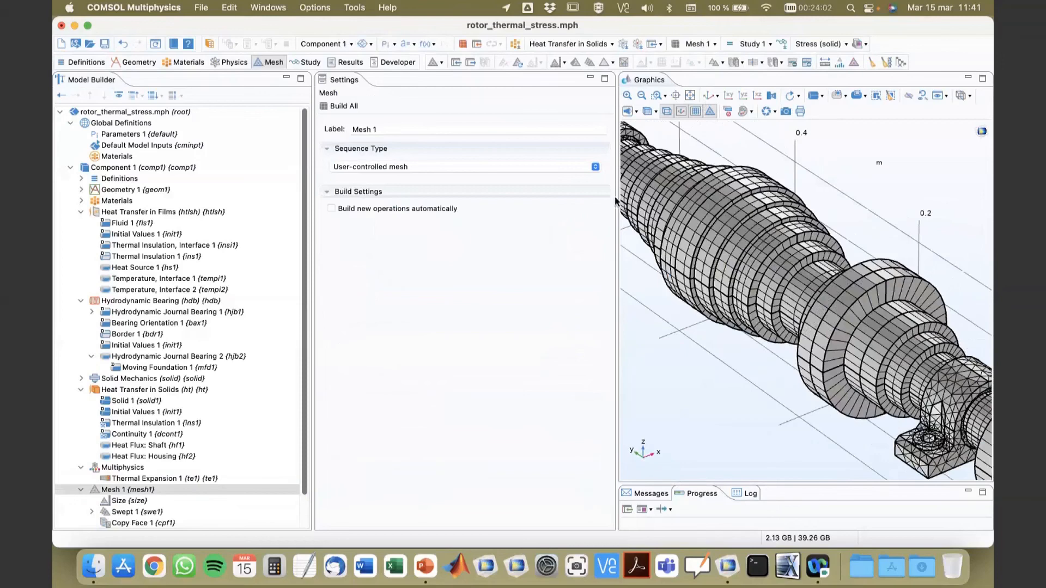
{"action": "left_click_drag", "start_coordinate": [617, 198], "coordinate": [554, 215]}
{"action": "left_click_drag", "start_coordinate": [624, 381], "coordinate": [747, 297]}
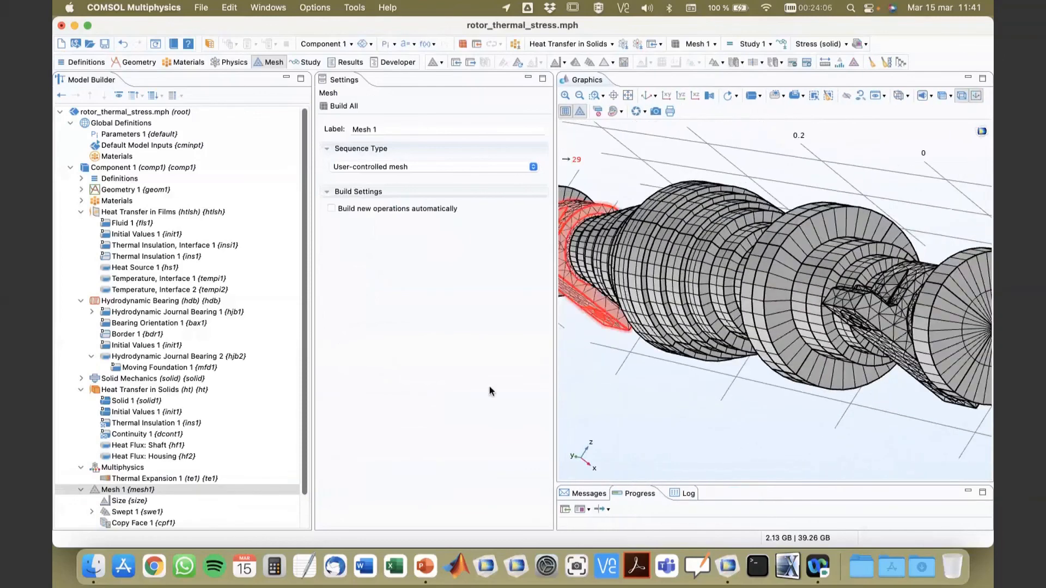
Step: Expand Study 1 and Results, and display the Temperature (htlsh) plot of the bearing films in 3D
{"action": "scroll", "coordinate": [144, 432], "scroll_direction": "down", "scroll_amount": 3}
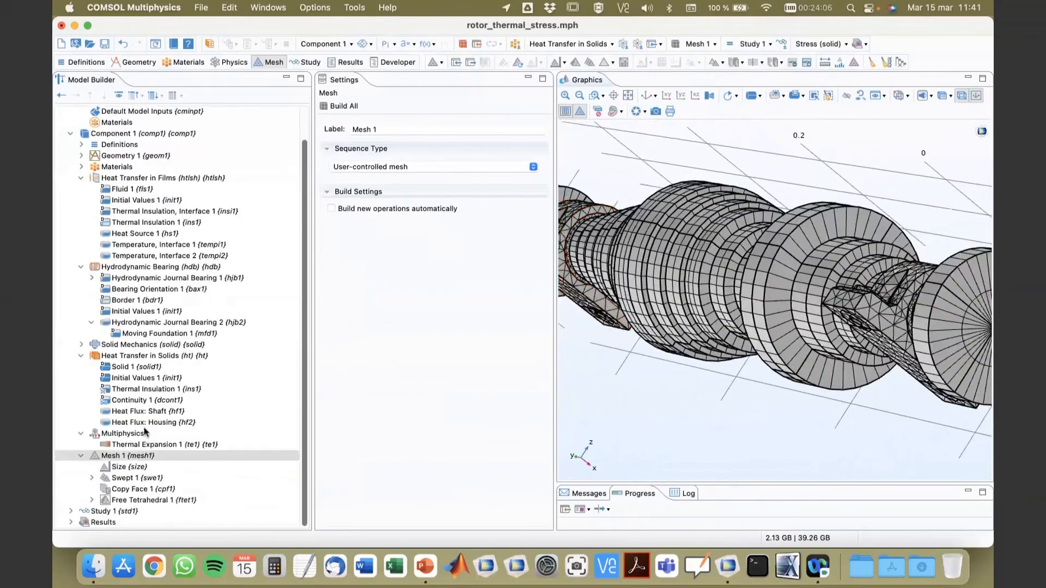
{"action": "left_click", "coordinate": [71, 512]}
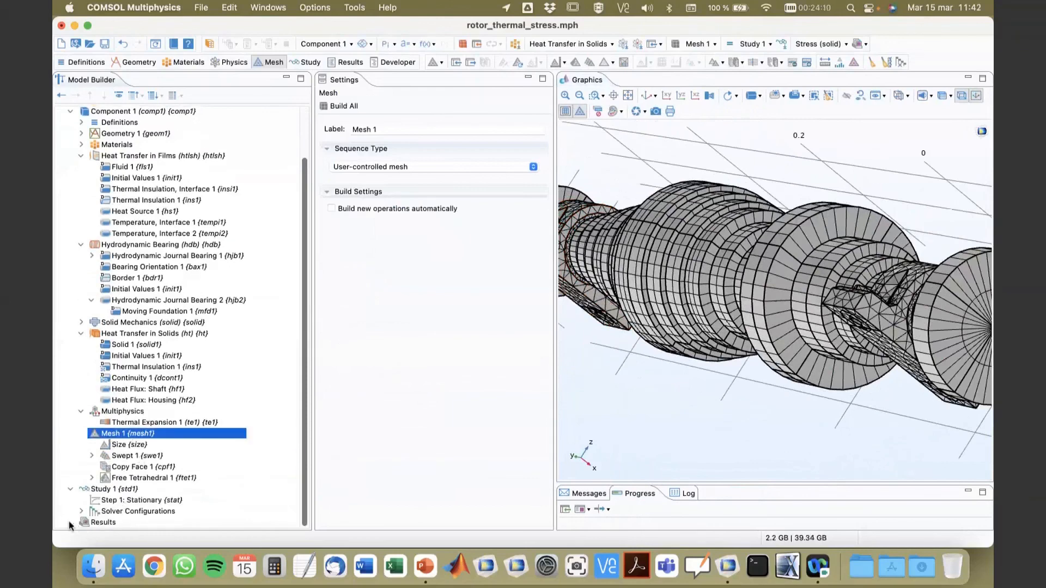
{"action": "left_click", "coordinate": [70, 523]}
{"action": "left_click", "coordinate": [121, 445]}
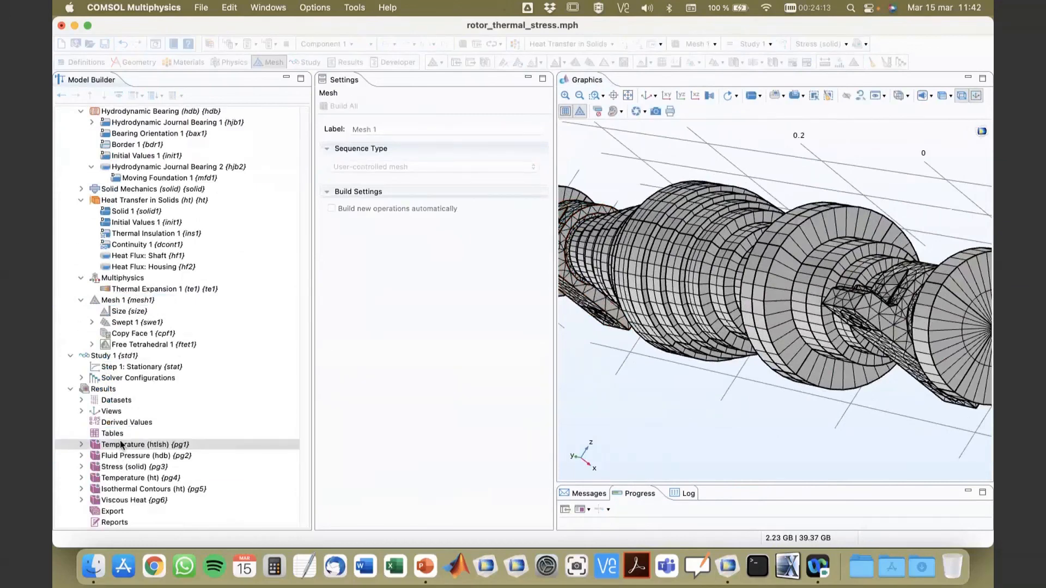
{"action": "left_click_drag", "start_coordinate": [665, 318], "coordinate": [687, 236]}
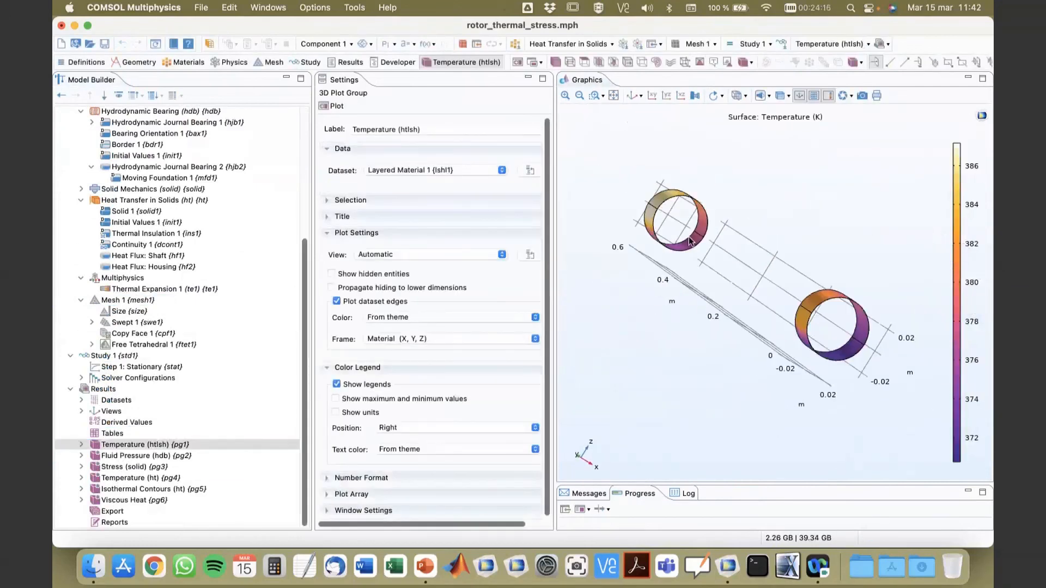
Step: View the bearing film temperatures from another angle, and inspect the Fluid Pressure (hdb) plot in a close-up of one bearing
{"action": "left_click", "coordinate": [634, 97]}
{"action": "mouse_move", "coordinate": [677, 279]}
{"action": "left_mouse_down"}
{"action": "mouse_move", "coordinate": [648, 233]}
{"action": "mouse_move", "coordinate": [672, 288]}
{"action": "left_mouse_up"}
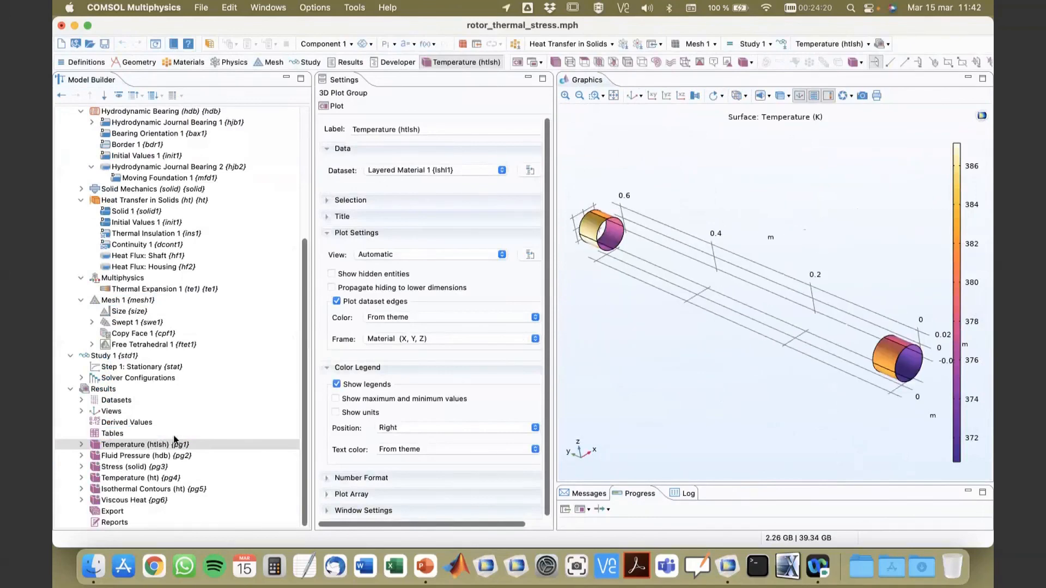
{"action": "left_click", "coordinate": [139, 457]}
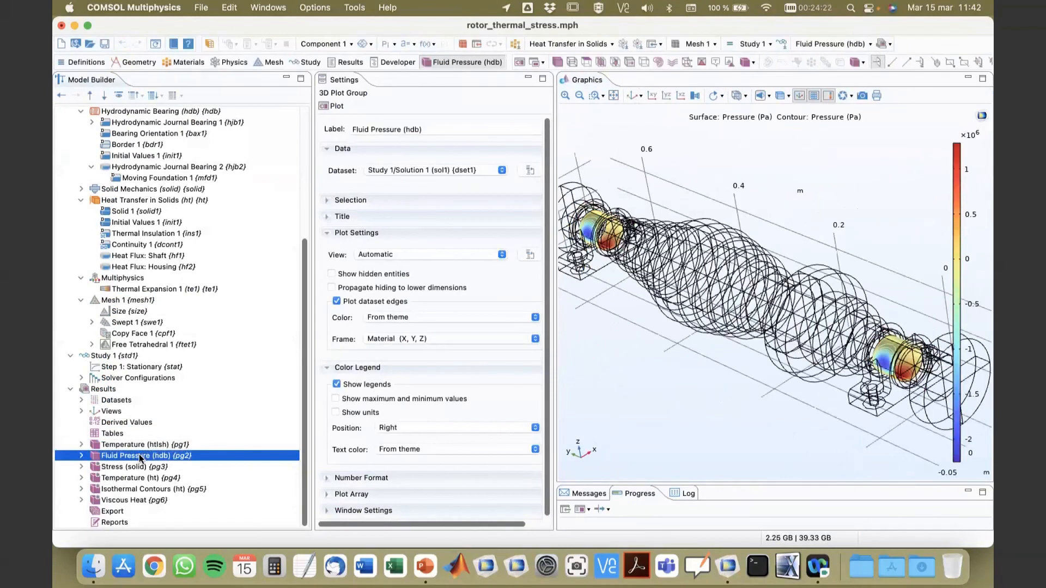
{"action": "left_click", "coordinate": [566, 100]}
{"action": "left_click", "coordinate": [566, 101]}
{"action": "right_click_drag", "start_coordinate": [698, 283], "coordinate": [357, 139]}
{"action": "right_click_drag", "start_coordinate": [724, 418], "coordinate": [640, 348]}
{"action": "left_click_drag", "start_coordinate": [641, 351], "coordinate": [681, 385]}
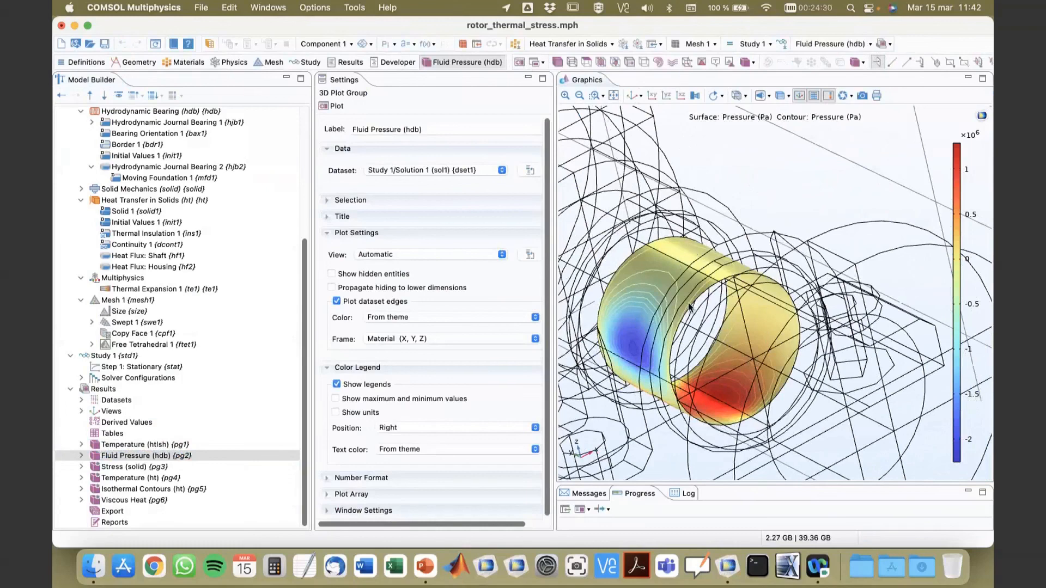
Step: Display the Stress (solid) plot and examine the von Mises stress near a bearing mount and over the whole rotor
{"action": "left_click", "coordinate": [129, 472]}
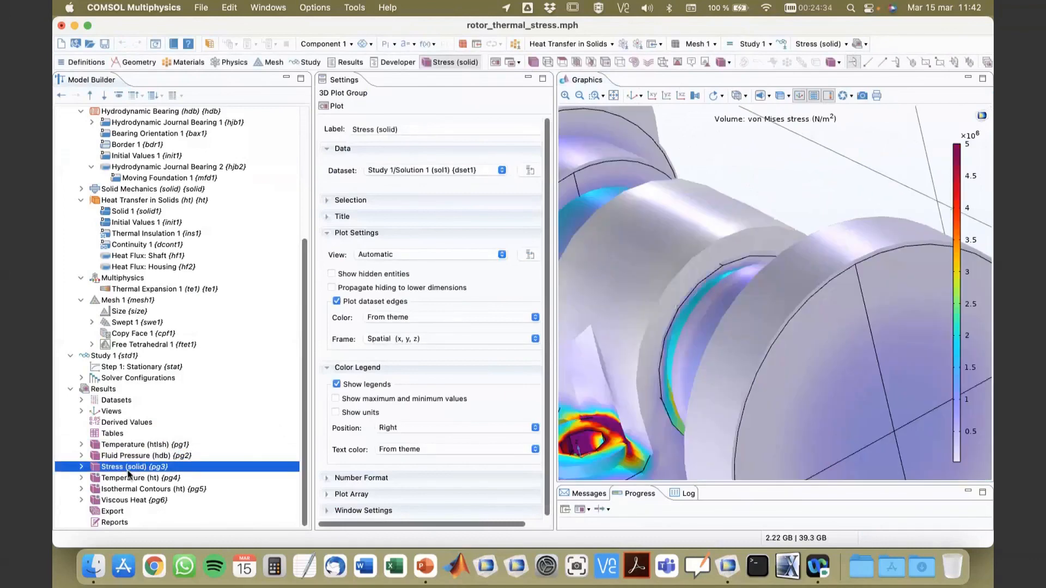
{"action": "left_click_drag", "start_coordinate": [763, 319], "coordinate": [796, 178]}
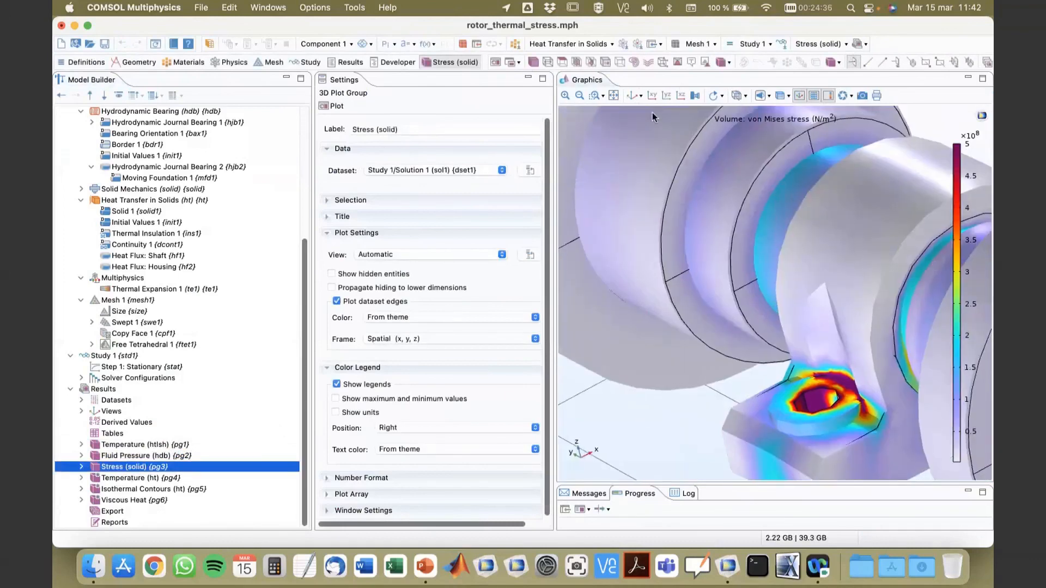
{"action": "left_click", "coordinate": [614, 96]}
{"action": "left_click_drag", "start_coordinate": [718, 300], "coordinate": [743, 197]}
{"action": "left_click", "coordinate": [775, 325]}
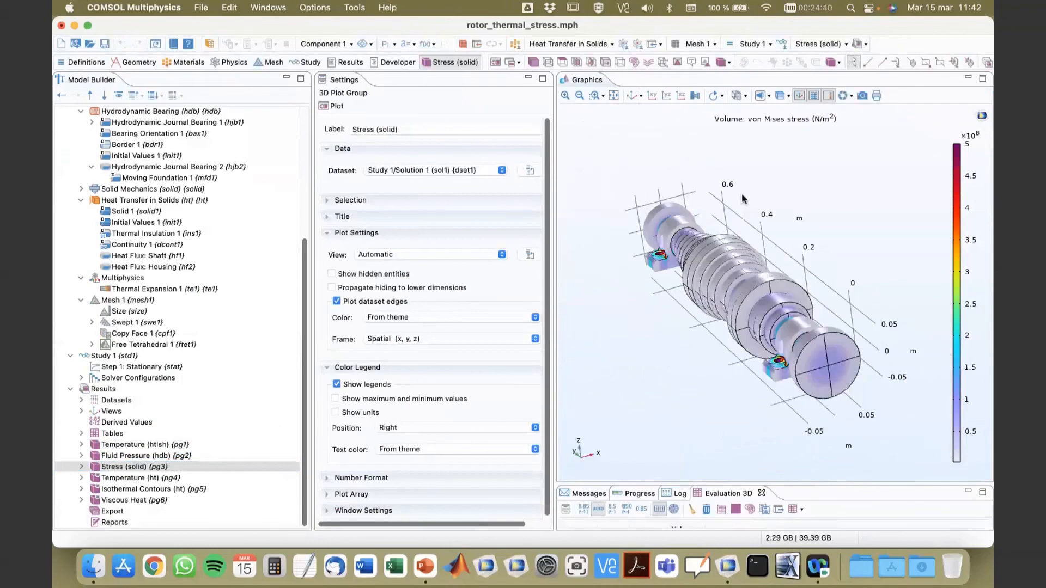
Step: Make the stress plot transparent and inspect the area around the front bearing housing up close
{"action": "left_click", "coordinate": [780, 96]}
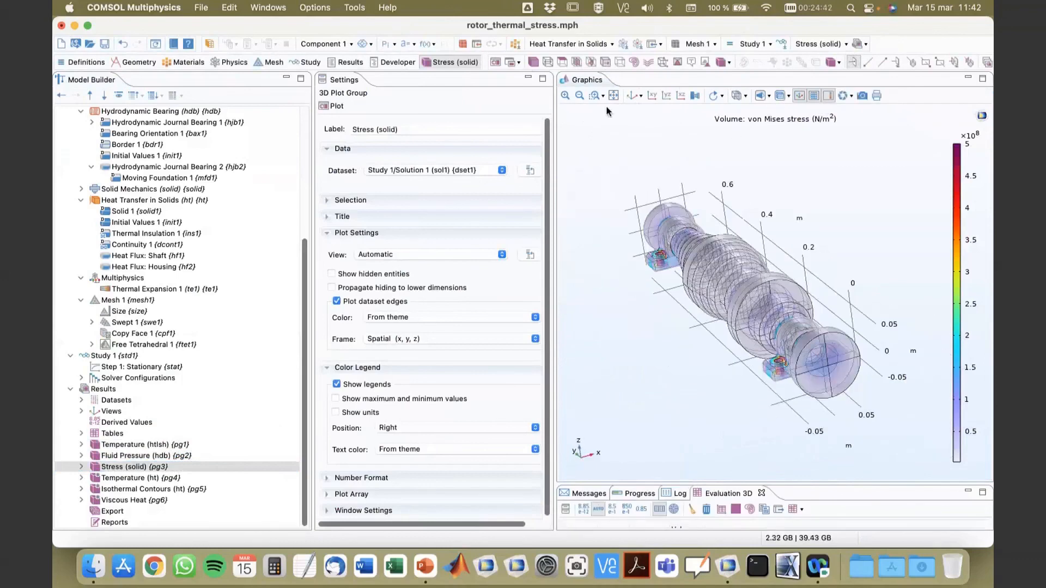
{"action": "left_click", "coordinate": [566, 97]}
{"action": "left_click", "coordinate": [566, 96]}
{"action": "right_click_drag", "start_coordinate": [825, 430], "coordinate": [791, 319]}
{"action": "mouse_move", "coordinate": [792, 319]}
{"action": "left_mouse_down"}
{"action": "mouse_move", "coordinate": [813, 348]}
{"action": "mouse_move", "coordinate": [828, 344]}
{"action": "mouse_move", "coordinate": [795, 336]}
{"action": "left_mouse_up"}
Step: Display the Temperature (ht) plot for the whole rotor and turn transparency off to examine the shaft and housing surfaces
{"action": "left_click", "coordinate": [119, 479]}
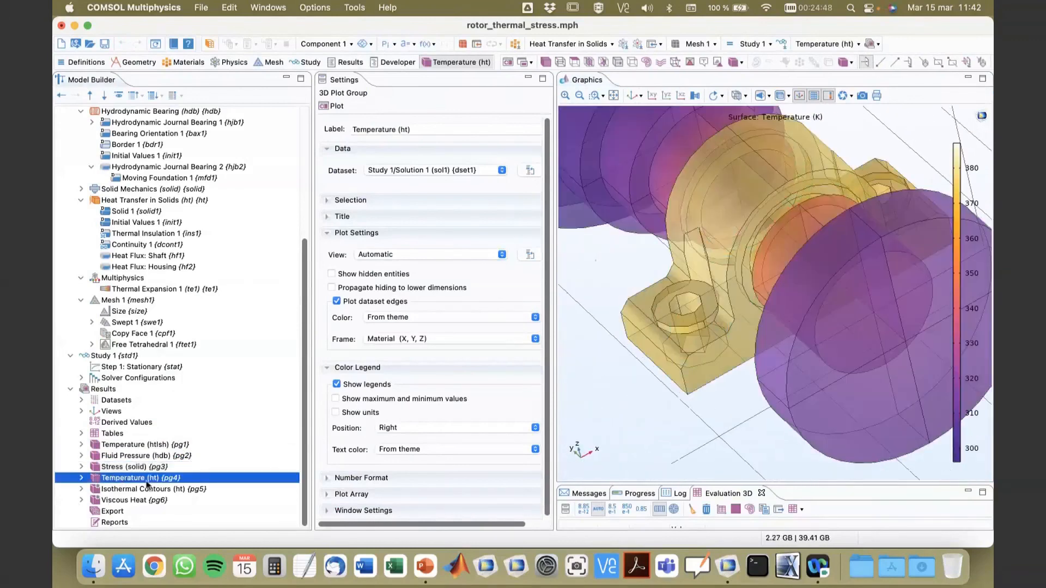
{"action": "left_click", "coordinate": [613, 97]}
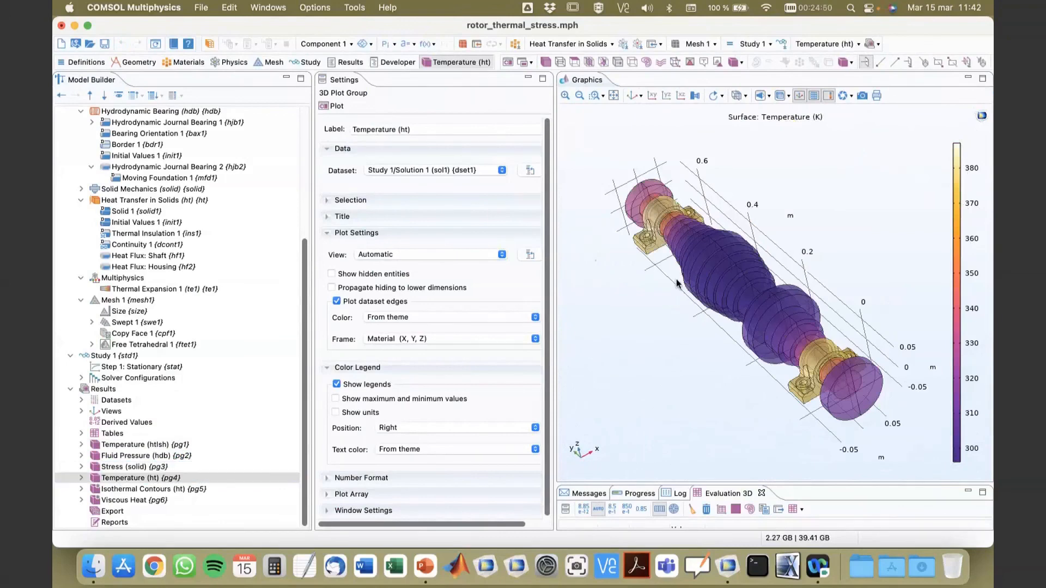
{"action": "left_click_drag", "start_coordinate": [678, 283], "coordinate": [707, 255]}
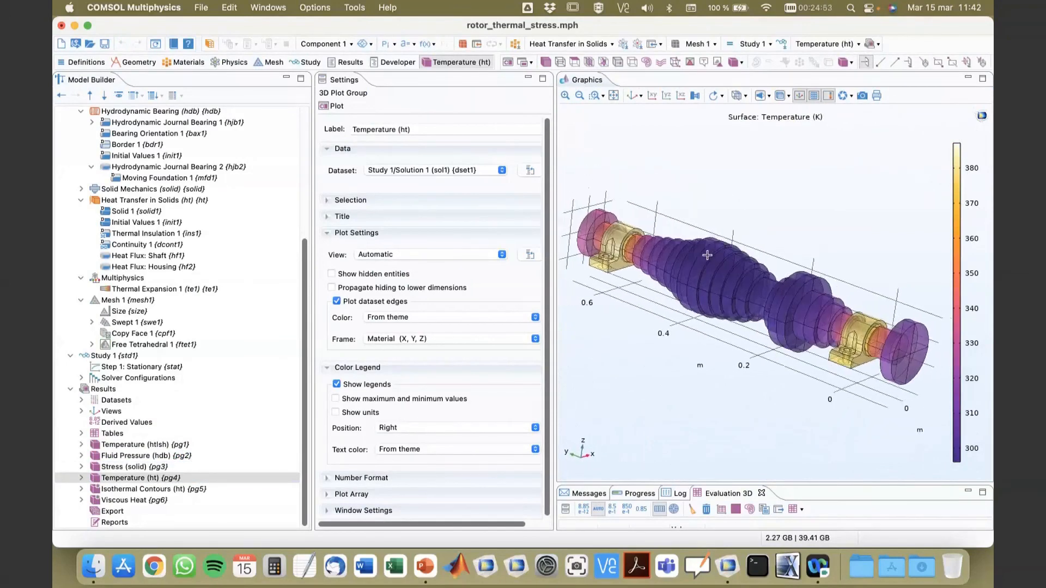
{"action": "left_click", "coordinate": [784, 99]}
{"action": "left_click_drag", "start_coordinate": [781, 240], "coordinate": [772, 260]}
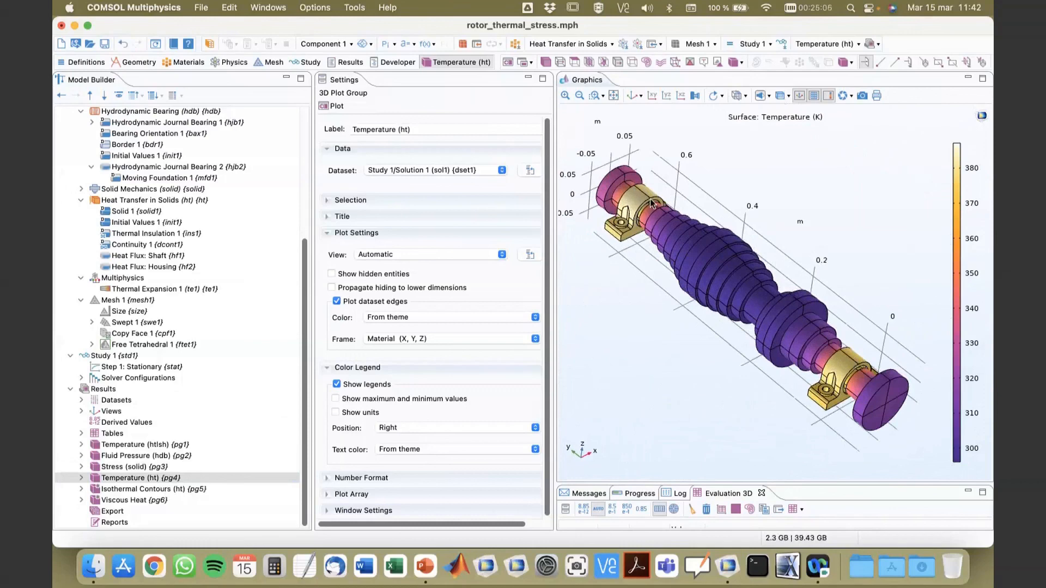
Step: Display the Viscous Heat plot in an enlarged graphics area, and examine the viscous dissipation on one bearing and across the full rotor
{"action": "left_click", "coordinate": [124, 501]}
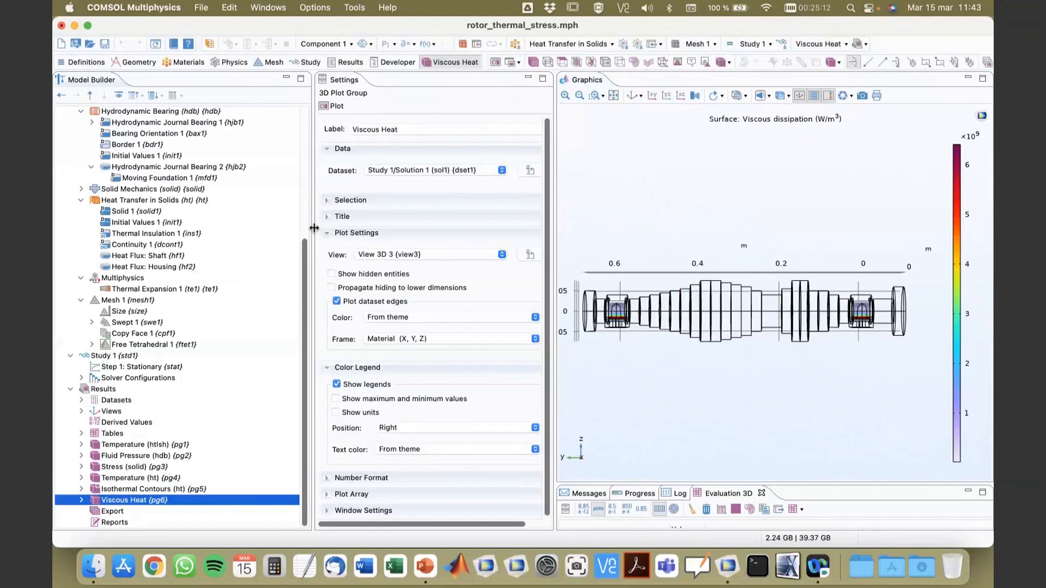
{"action": "left_click_drag", "start_coordinate": [315, 231], "coordinate": [231, 233]}
{"action": "left_click_drag", "start_coordinate": [555, 235], "coordinate": [426, 235]}
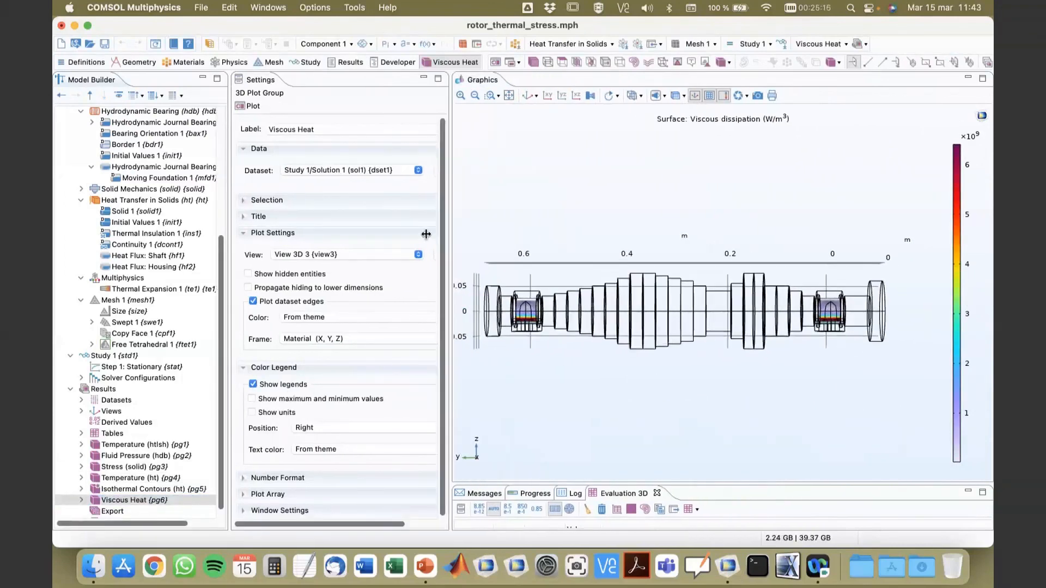
{"action": "scroll", "coordinate": [854, 279], "scroll_direction": "up", "scroll_amount": 5}
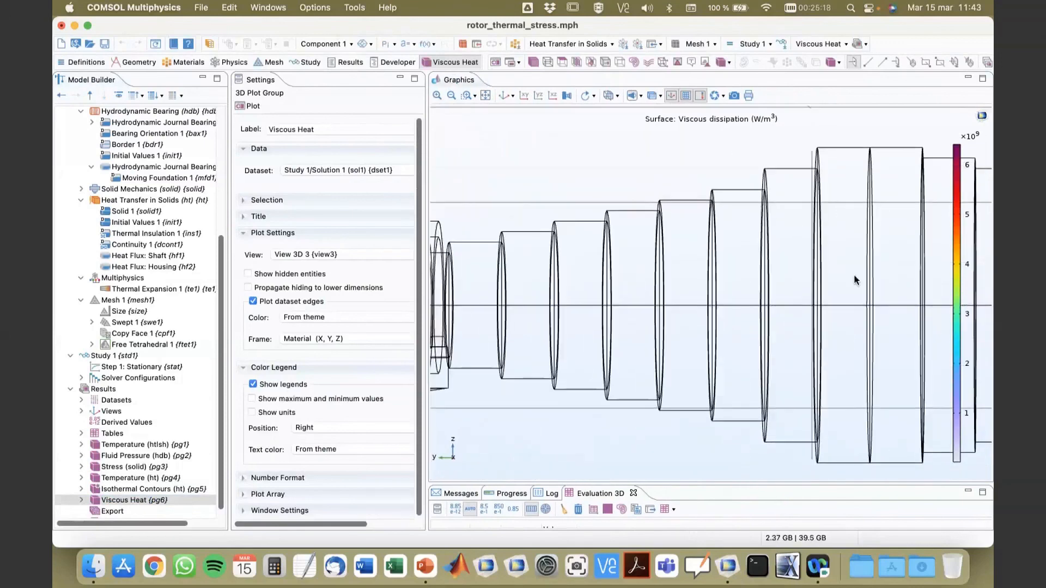
{"action": "scroll", "coordinate": [854, 278], "scroll_direction": "down", "scroll_amount": 5}
{"action": "left_click_drag", "start_coordinate": [879, 349], "coordinate": [869, 286]}
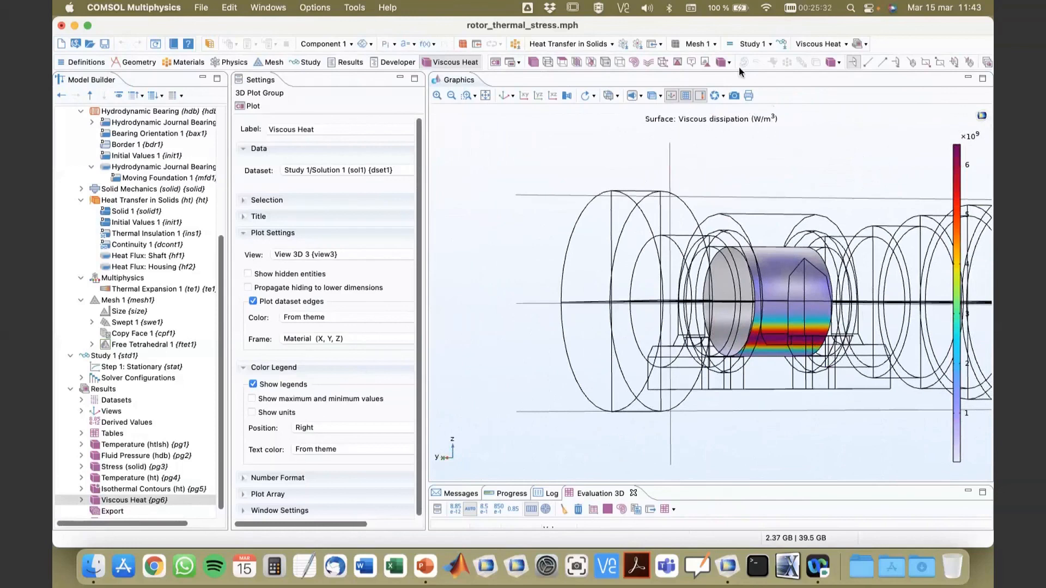
{"action": "left_click", "coordinate": [503, 95]}
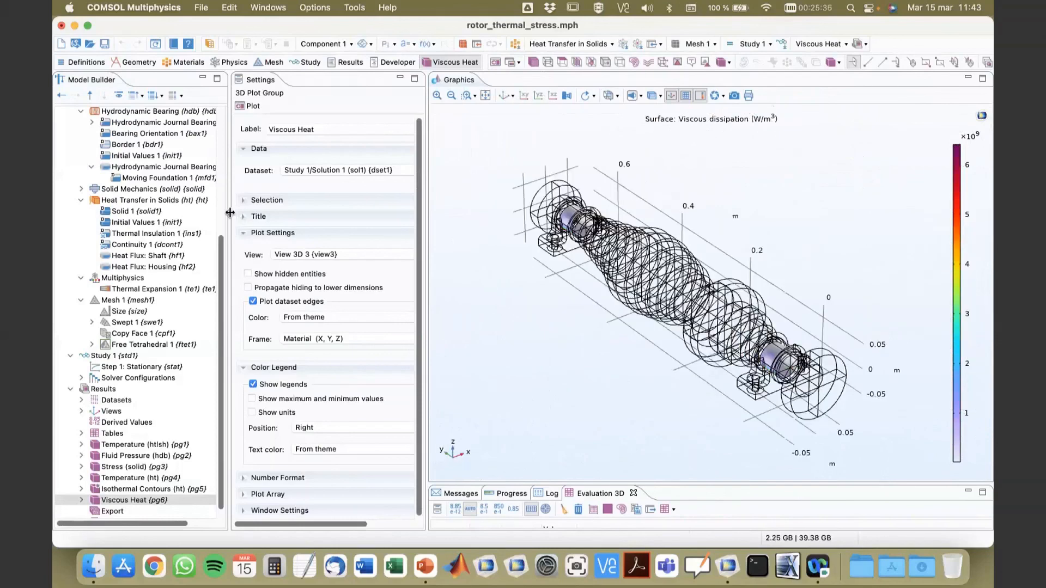
Step: Widen the model tree and show the settings and journal boundary selection of the Hydrodynamic Bearing (hdb) interface
{"action": "left_click_drag", "start_coordinate": [239, 217], "coordinate": [388, 234]}
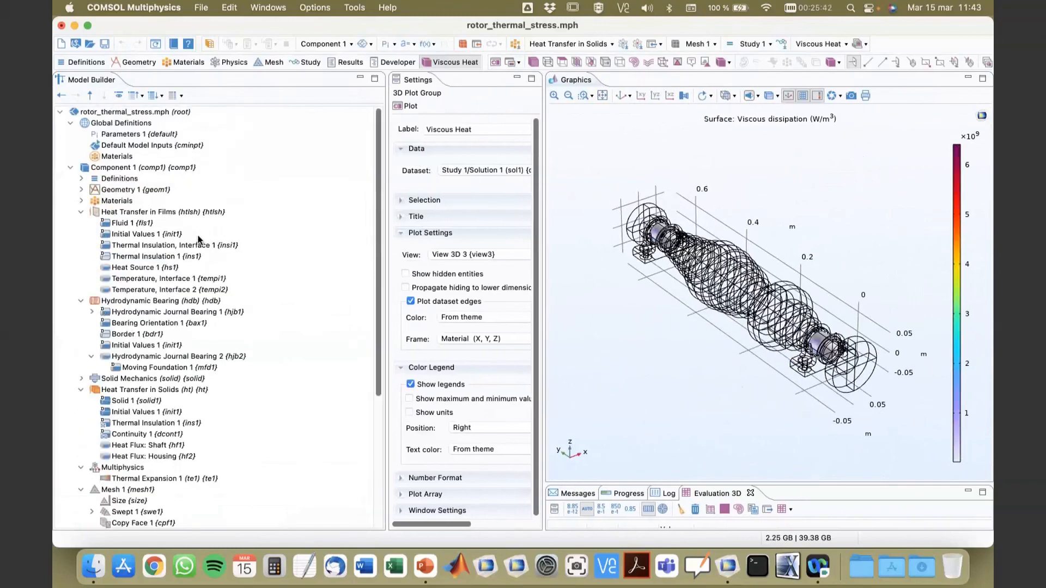
{"action": "scroll", "coordinate": [196, 246], "scroll_direction": "down", "scroll_amount": 1}
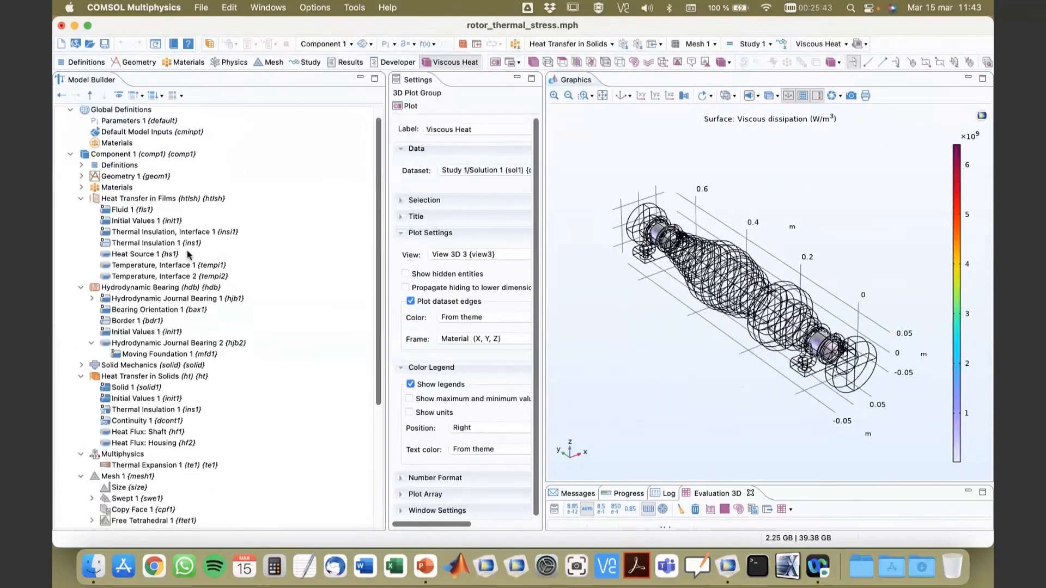
{"action": "left_click", "coordinate": [136, 289]}
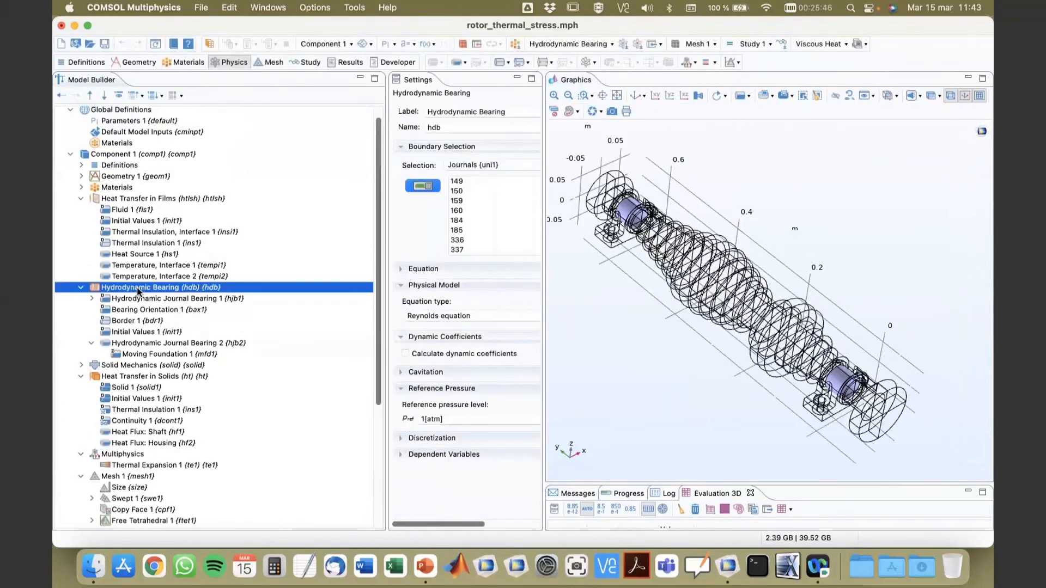